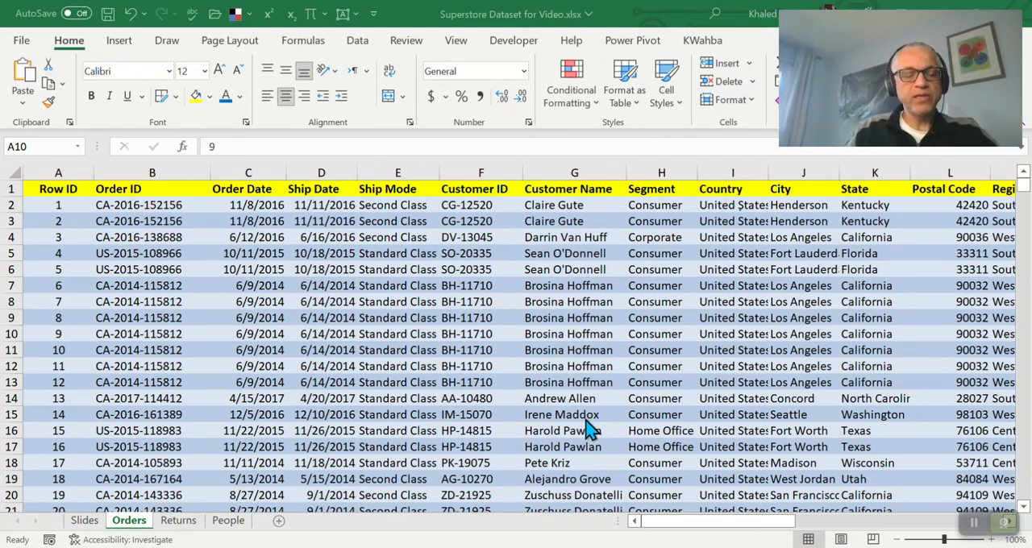
# Examine the Row ID and Order ID values of the first records in the Orders sheet
pyautogui.click(176, 224)
pyautogui.click(159, 225)
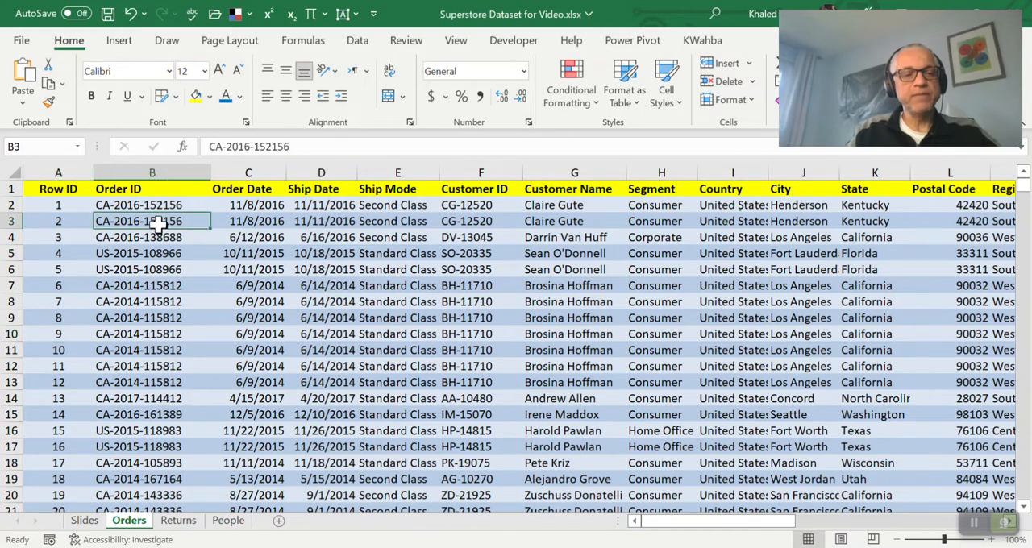
pyautogui.press('Up')
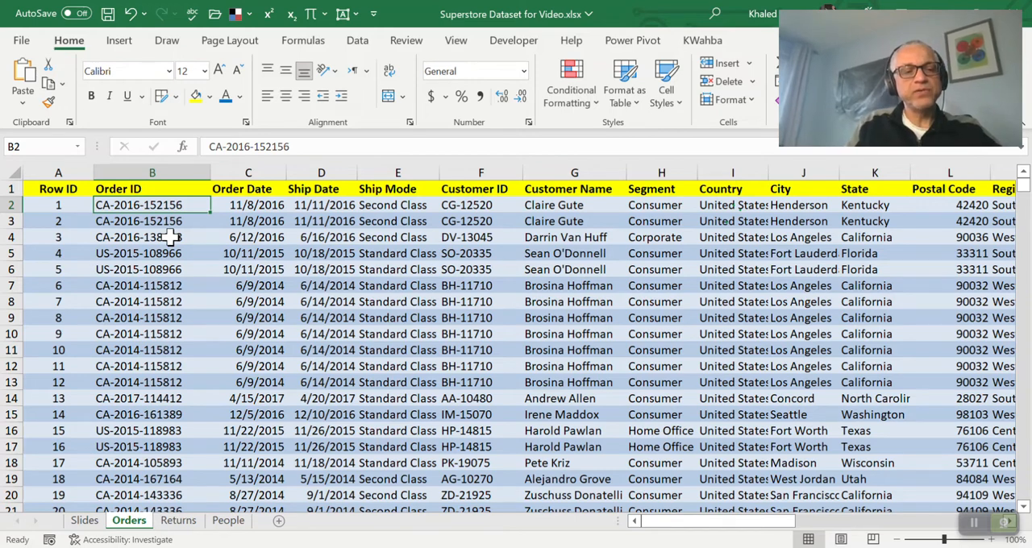
pyautogui.press('Left')
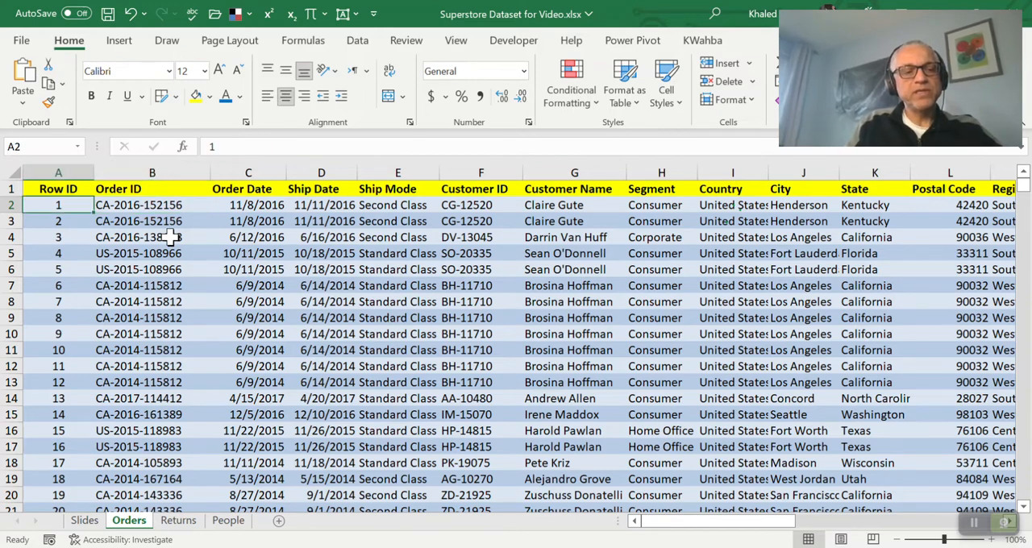
pyautogui.click(131, 190)
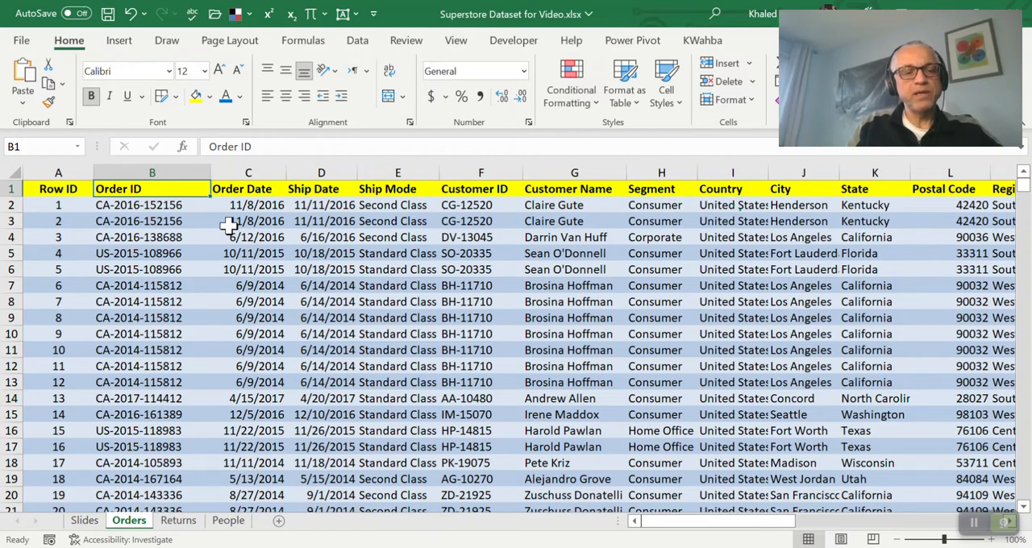
# Review the Orders sheet's fields column by column from Order ID to Segment, including their headers
pyautogui.click(151, 173)
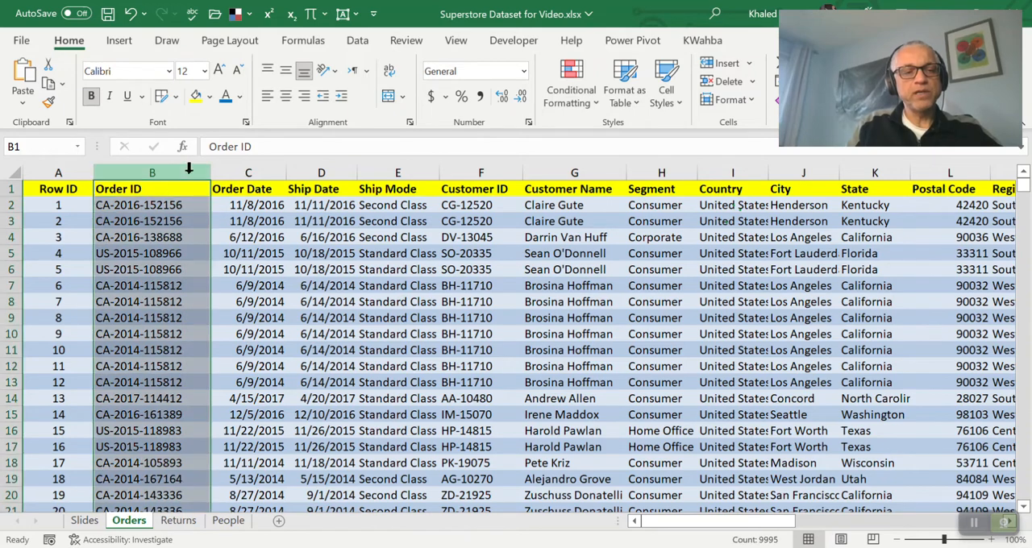
pyautogui.click(247, 172)
pyautogui.click(314, 171)
pyautogui.click(395, 171)
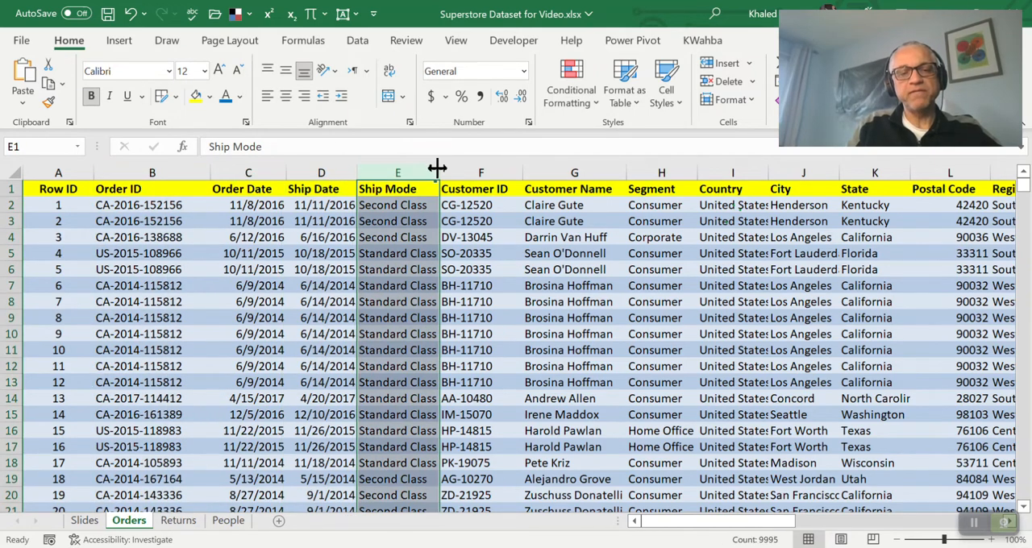
pyautogui.click(488, 171)
pyautogui.click(565, 169)
pyautogui.click(649, 171)
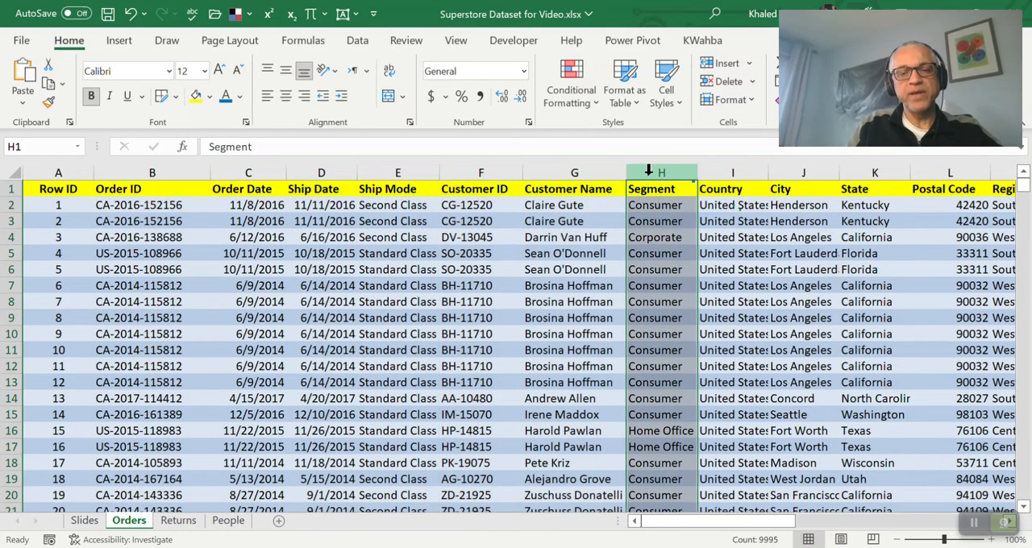
pyautogui.click(170, 187)
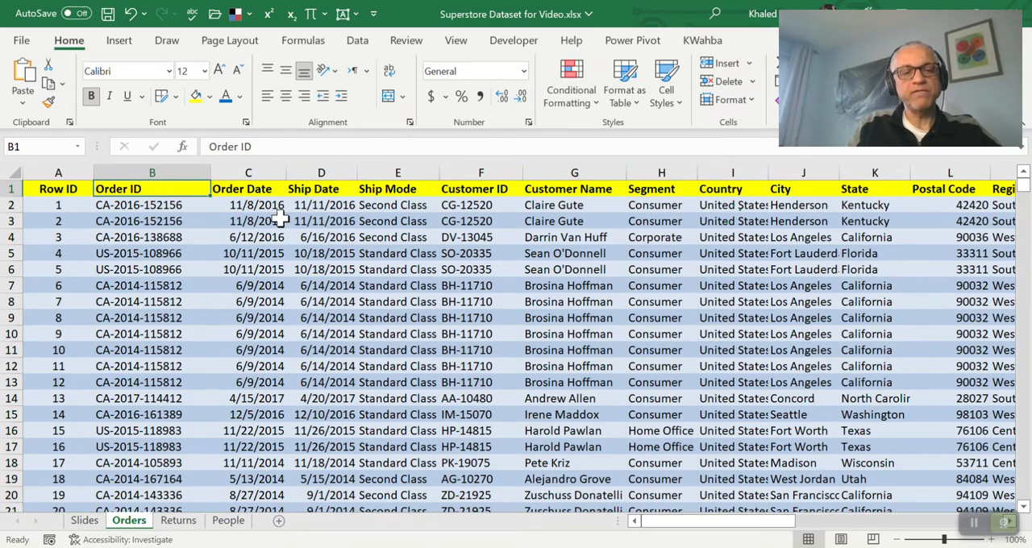
pyautogui.press('Right')
pyautogui.press('Right')
pyautogui.press('Right')
pyautogui.press('Left')
pyautogui.press('Left')
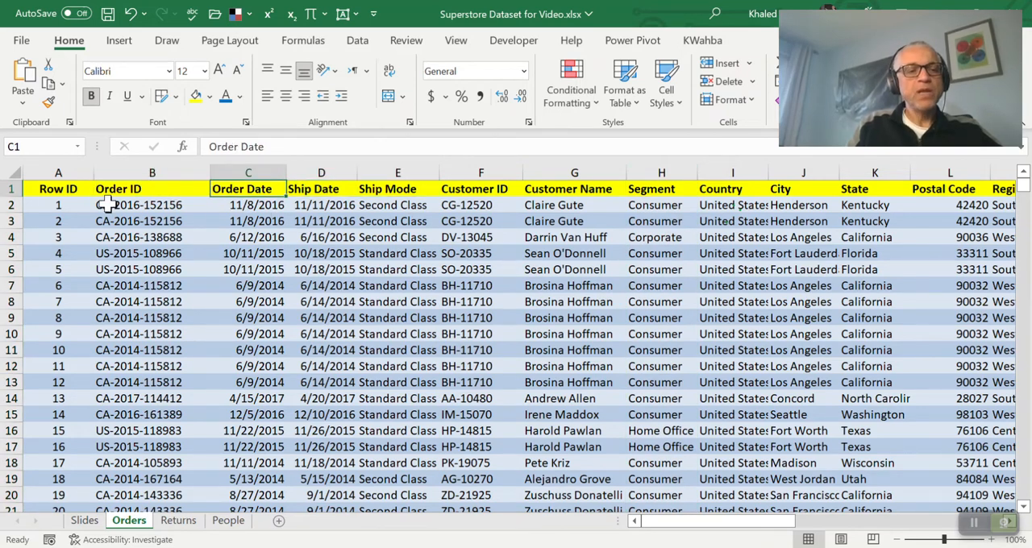
# Compare the order records in rows 2 to 4, checking the Order ID of rows 2 and 3
pyautogui.click(12, 237)
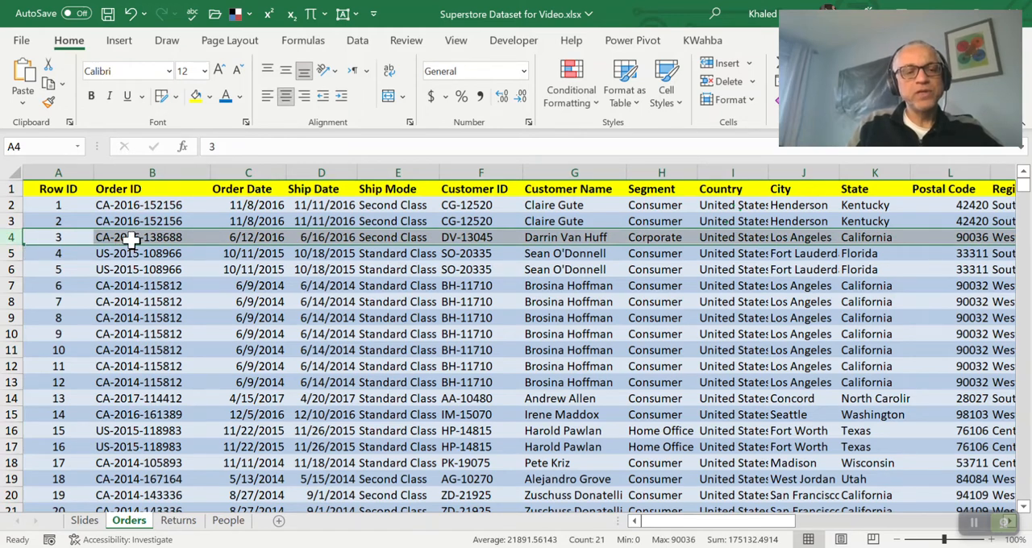
pyautogui.click(16, 205)
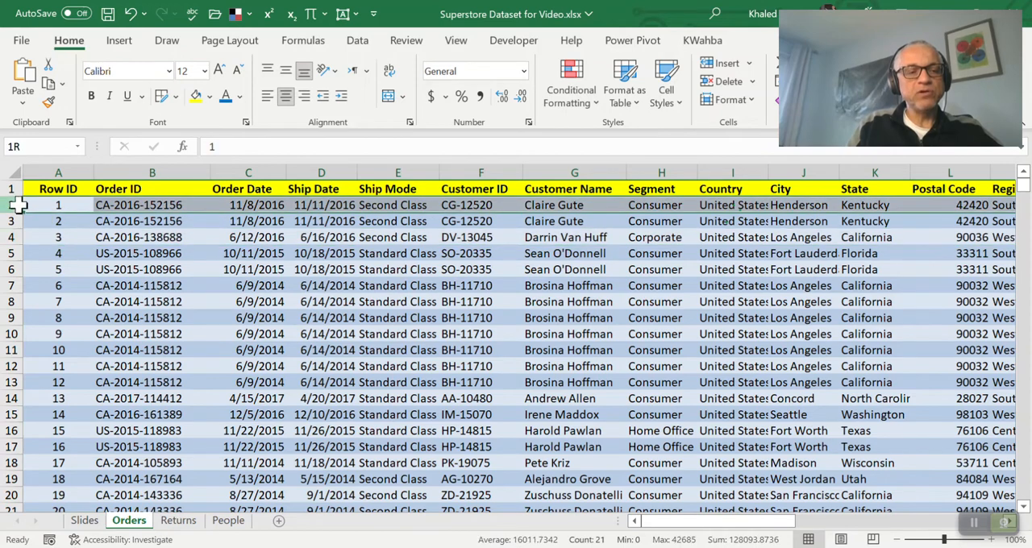
pyautogui.moveTo(17, 205); pyautogui.dragTo(18, 222)
pyautogui.click(150, 208)
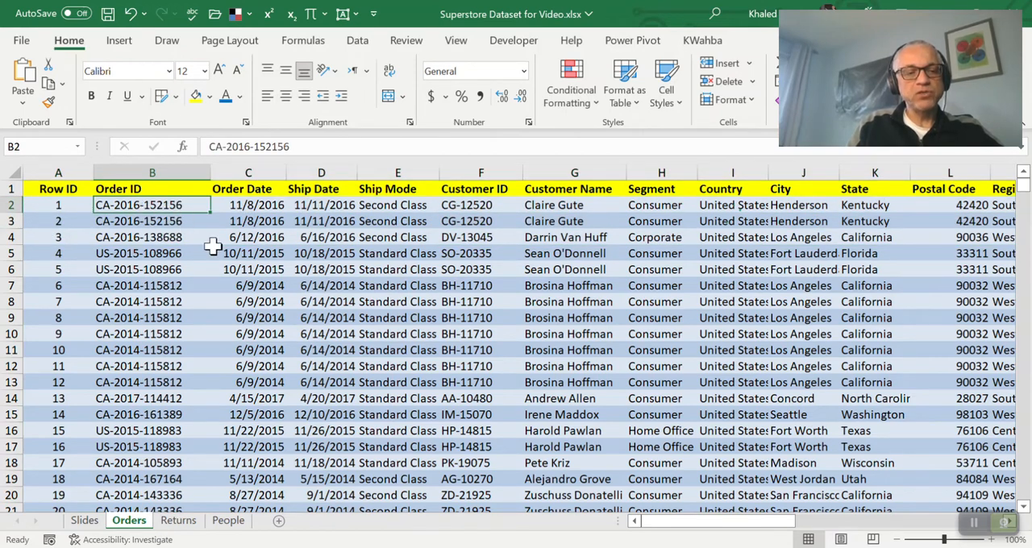
pyautogui.press('Down')
pyautogui.press('Up')
pyautogui.press('Down')
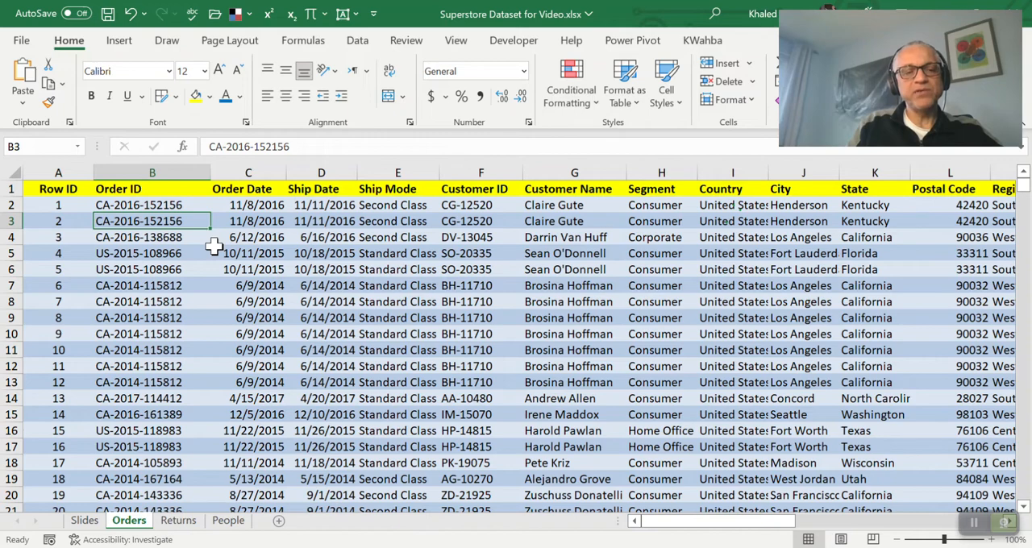
# Compare the Customer Name values of the order records in rows 2 and 3
pyautogui.press('Right')
pyautogui.press('Right')
pyautogui.press('Right')
pyautogui.press('Right')
pyautogui.press('Right')
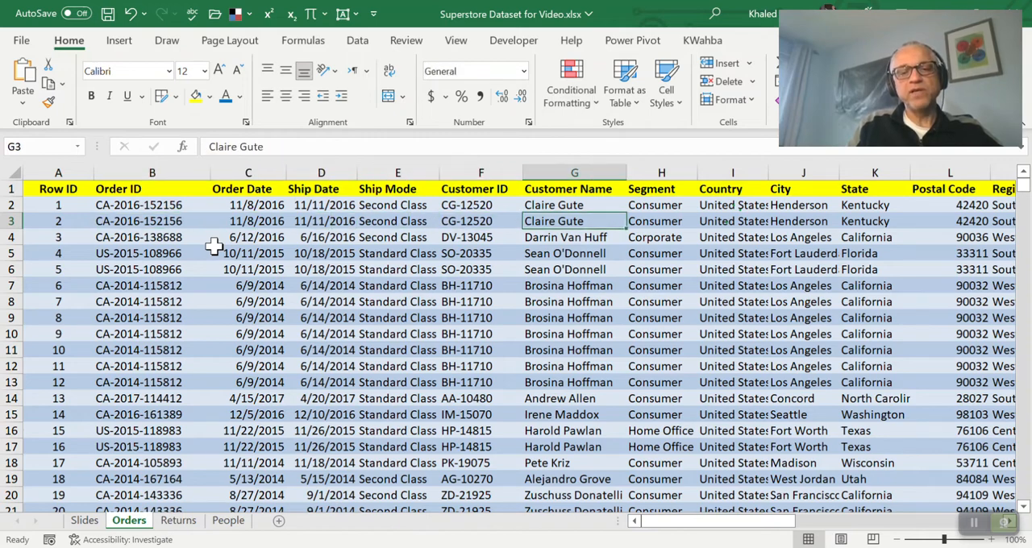
pyautogui.press('Up')
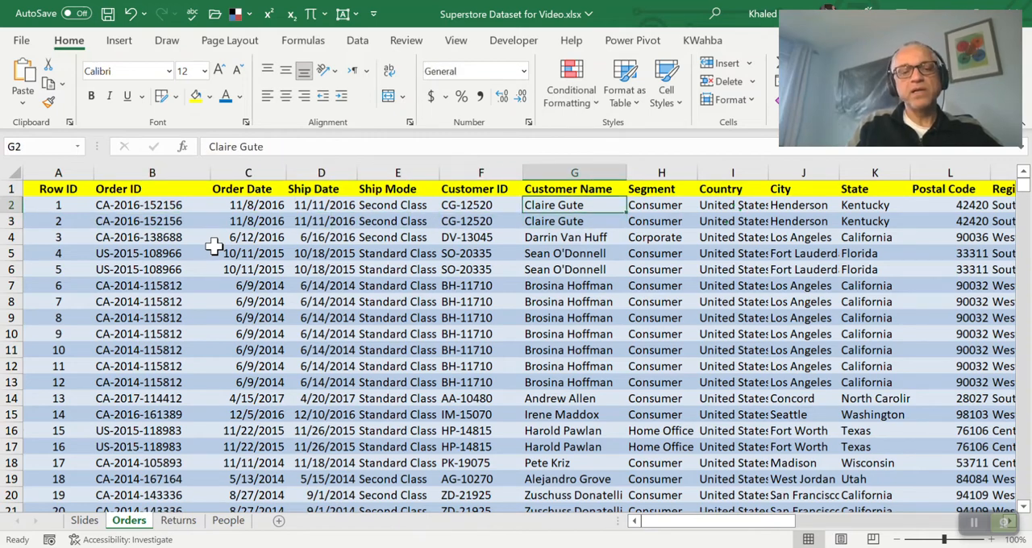
pyautogui.press('Left')
pyautogui.press('Left')
pyautogui.press('Left')
pyautogui.press('Left')
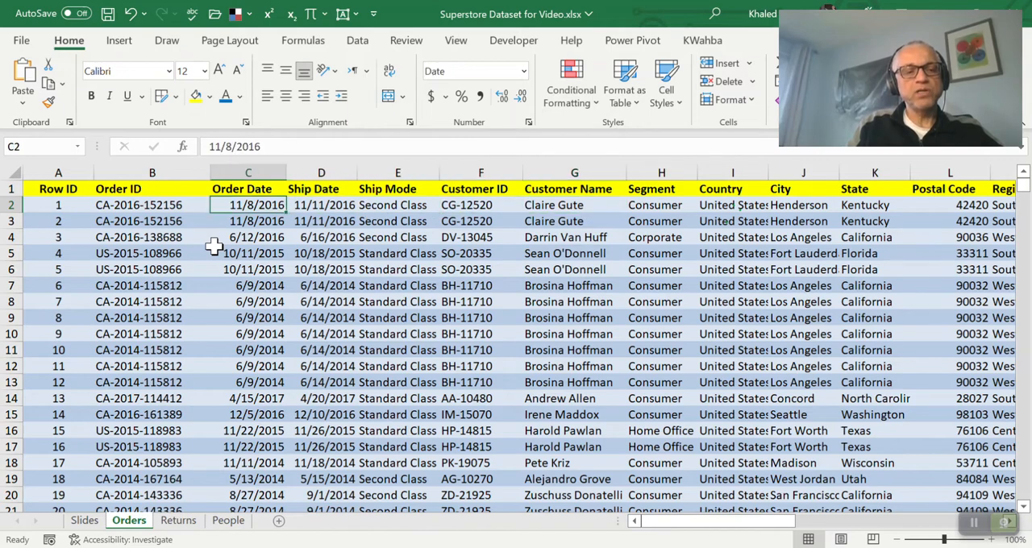
# Compare the Order Date and Ship Date values of the records in rows 2 and 3
pyautogui.press('Right')
pyautogui.press('Right')
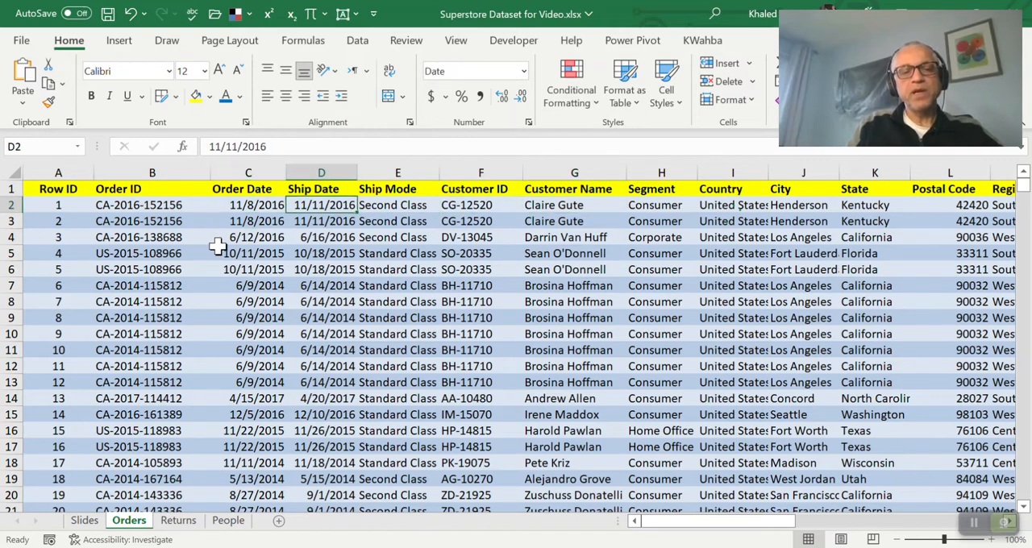
pyautogui.press('Left')
pyautogui.press('Down')
pyautogui.press('Up')
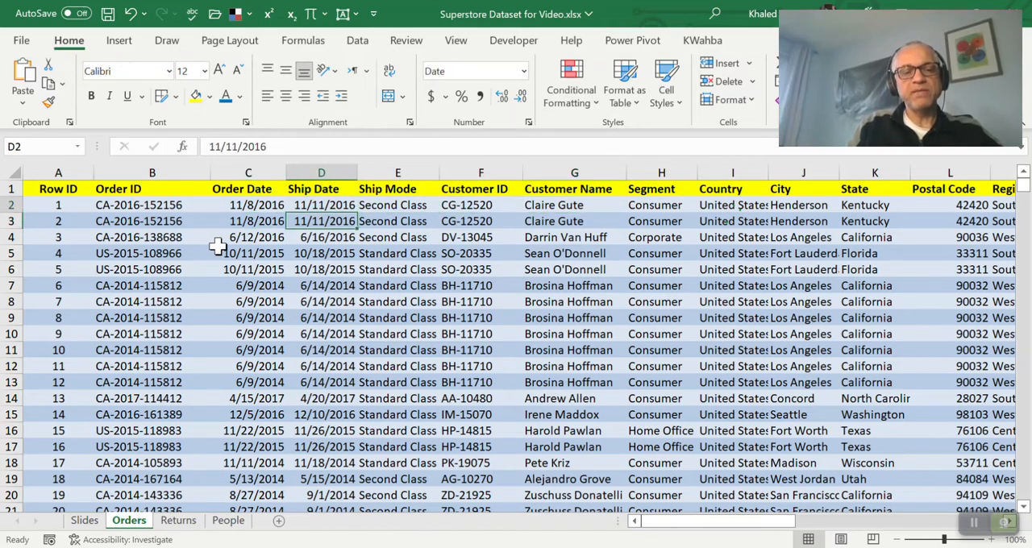
pyautogui.press('Down')
pyautogui.press('Up')
pyautogui.press('Down')
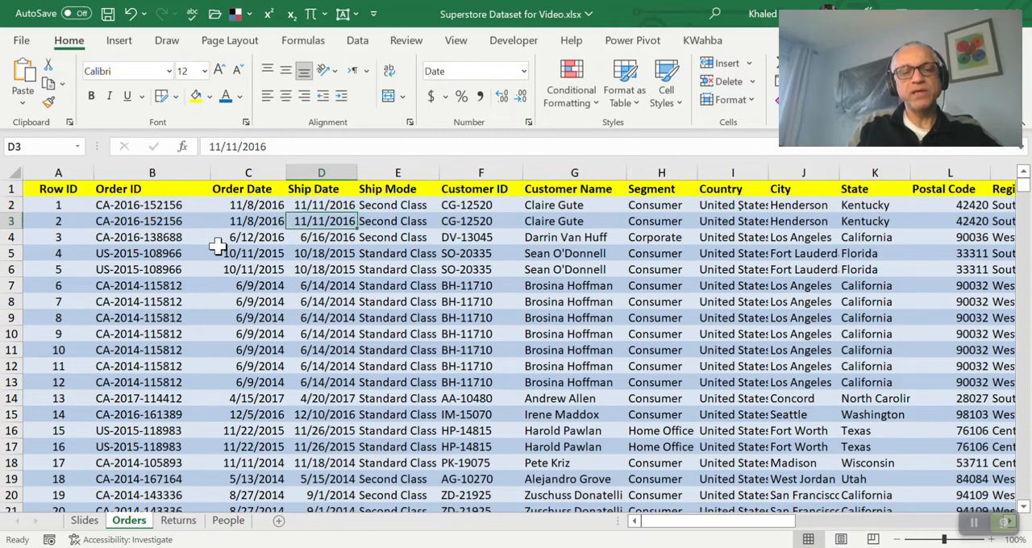
pyautogui.press('Left')
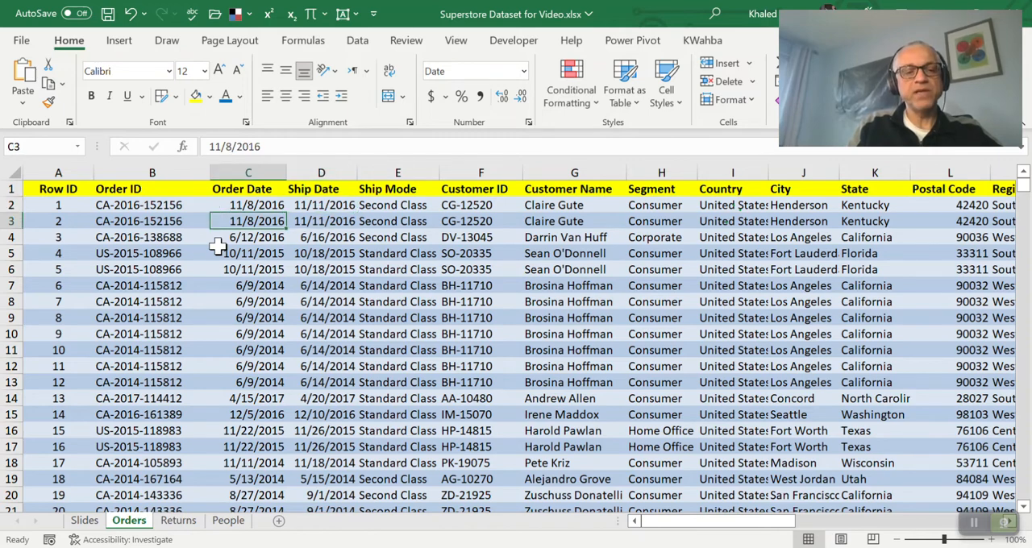
pyautogui.press('Right')
pyautogui.press('Up')
# Examine the different Ship Mode values down the first rows of column E
pyautogui.press('Right')
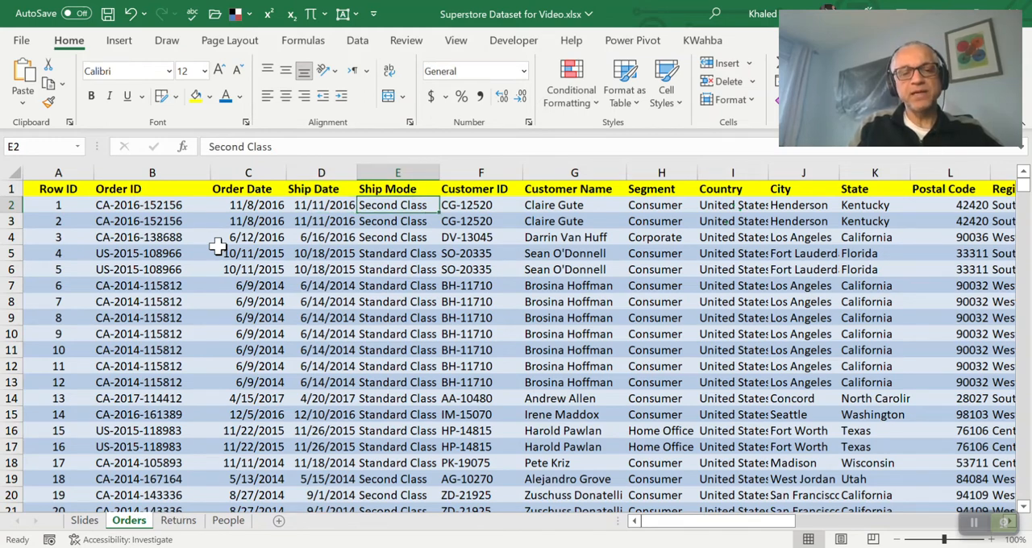
pyautogui.press('Down')
pyautogui.press('Down')
pyautogui.press('Down')
pyautogui.press('Down')
pyautogui.press('Down')
pyautogui.press('Down')
pyautogui.press('Down')
pyautogui.press('Down')
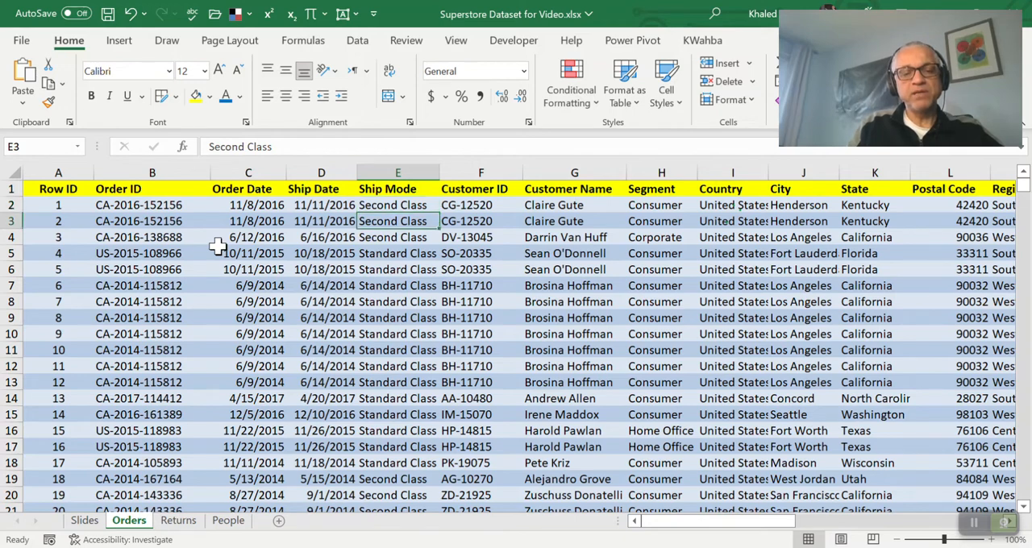
pyautogui.press('Up')
pyautogui.press('Up')
pyautogui.press('Up')
pyautogui.press('Up')
pyautogui.press('Up')
pyautogui.press('Up')
pyautogui.press('Up')
pyautogui.press('Up')
pyautogui.press('Up')
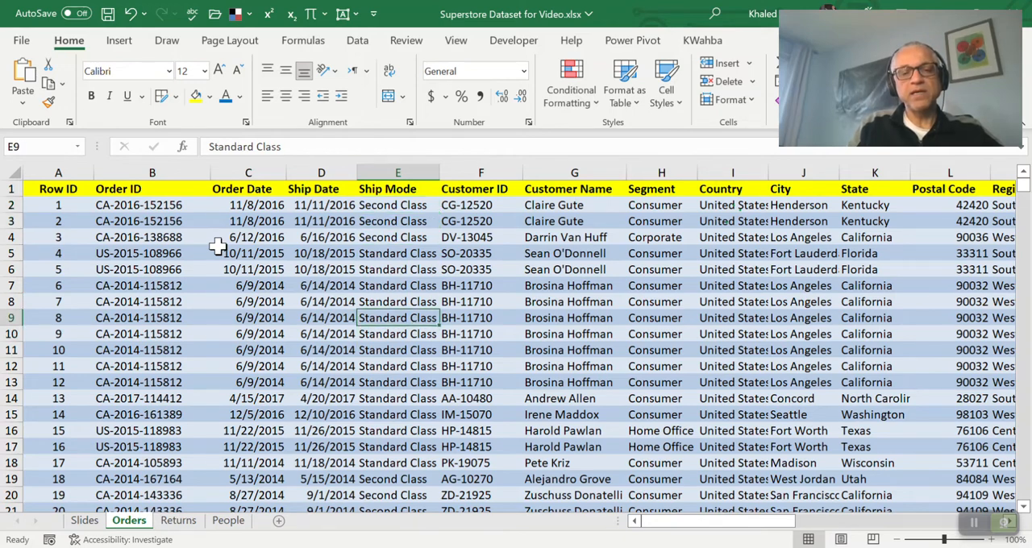
# Examine the Customer ID, Customer Name and Segment fields in the first order records
pyautogui.press('Right')
pyautogui.press('Down')
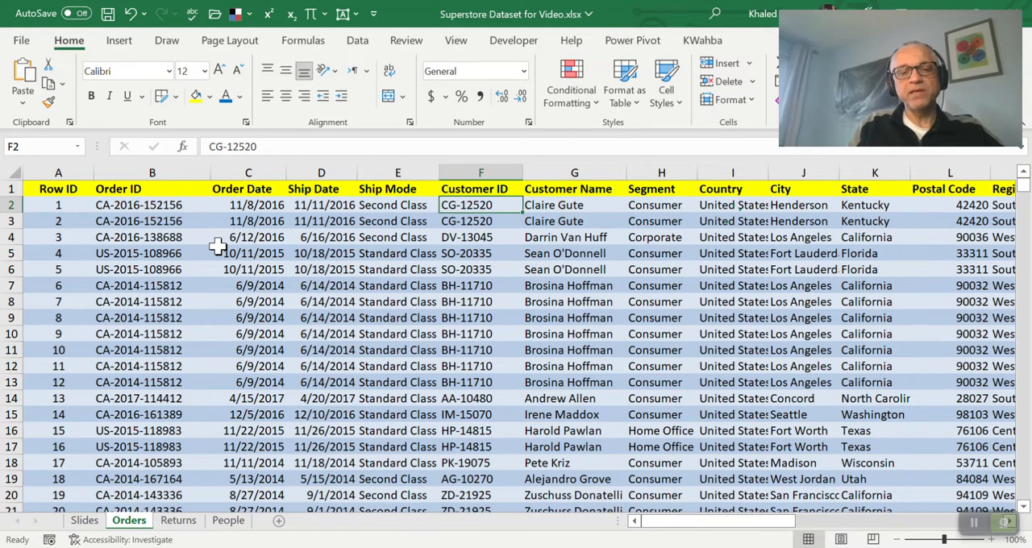
pyautogui.press('Right')
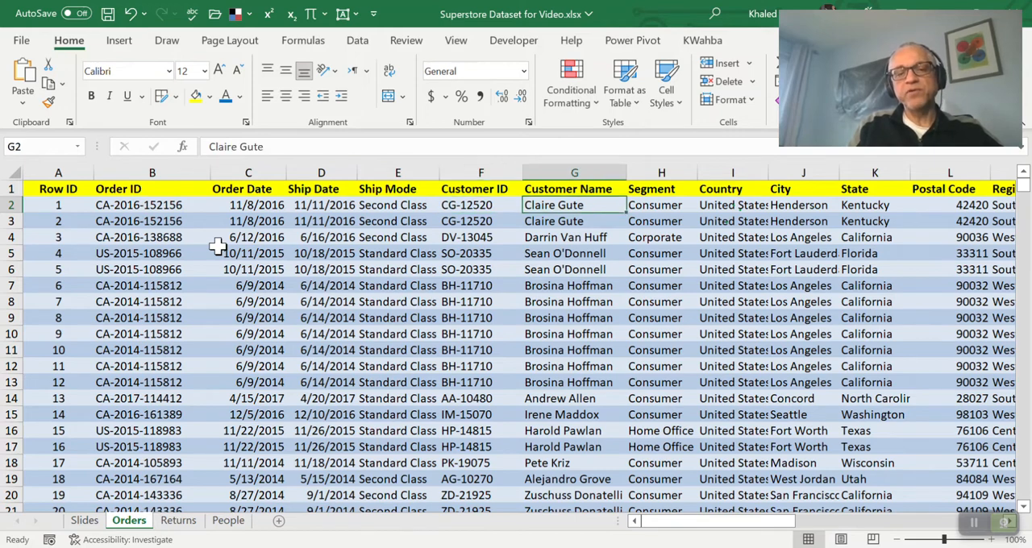
pyautogui.press('Right')
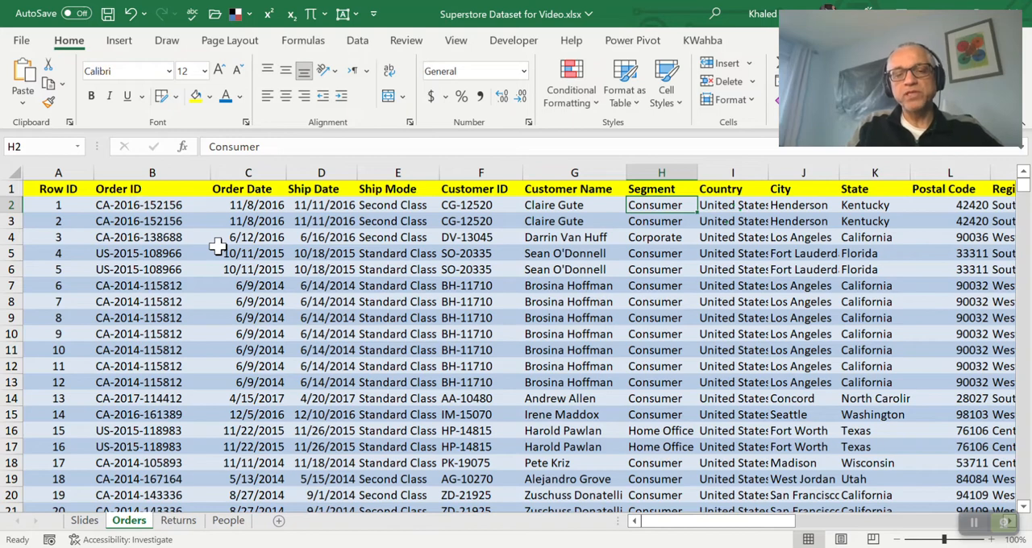
pyautogui.press('Down')
pyautogui.press('Down')
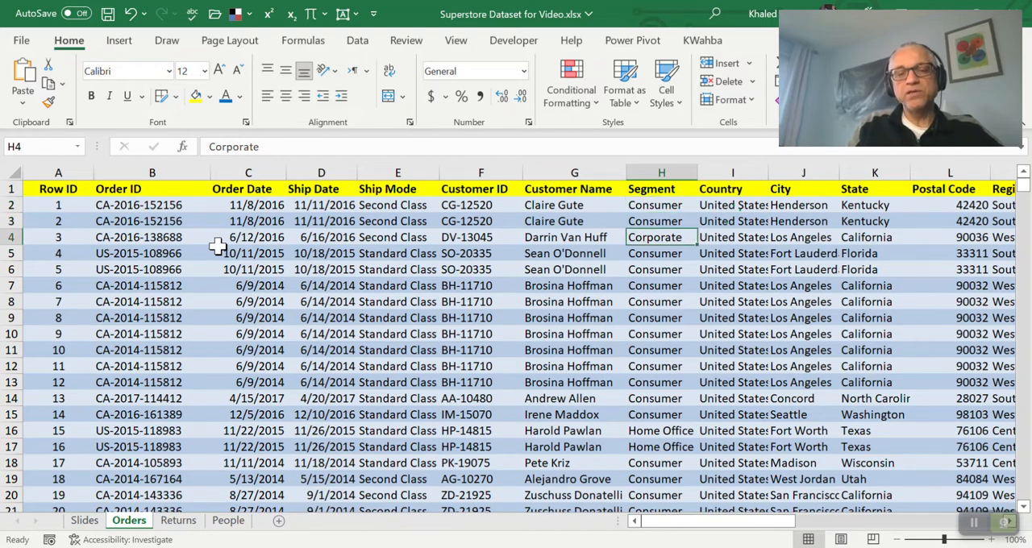
pyautogui.press('Up')
pyautogui.press('Up')
# Examine the Country, City and State fields of the first order record in row 2
pyautogui.press('Right')
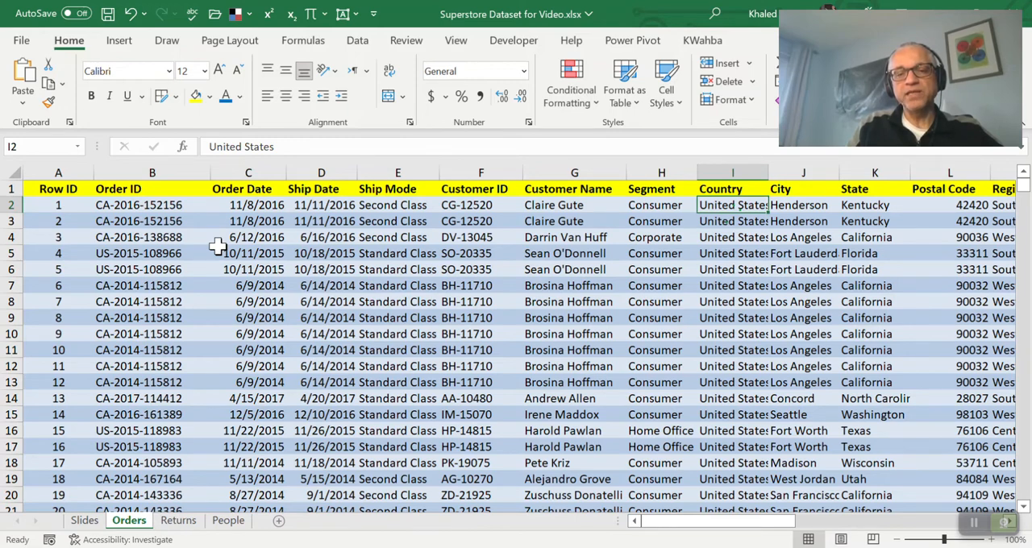
pyautogui.press('Right')
pyautogui.press('Left')
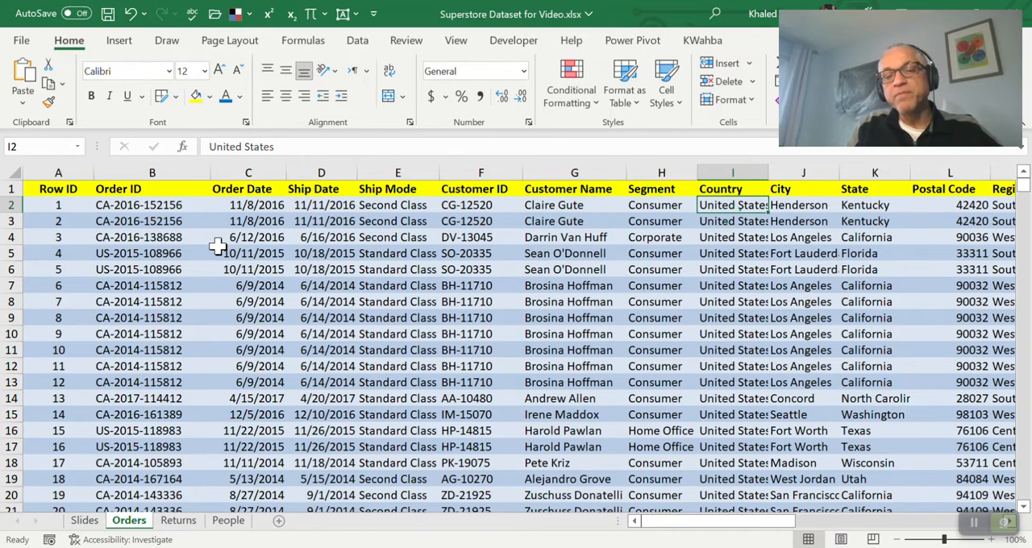
pyautogui.press('Right')
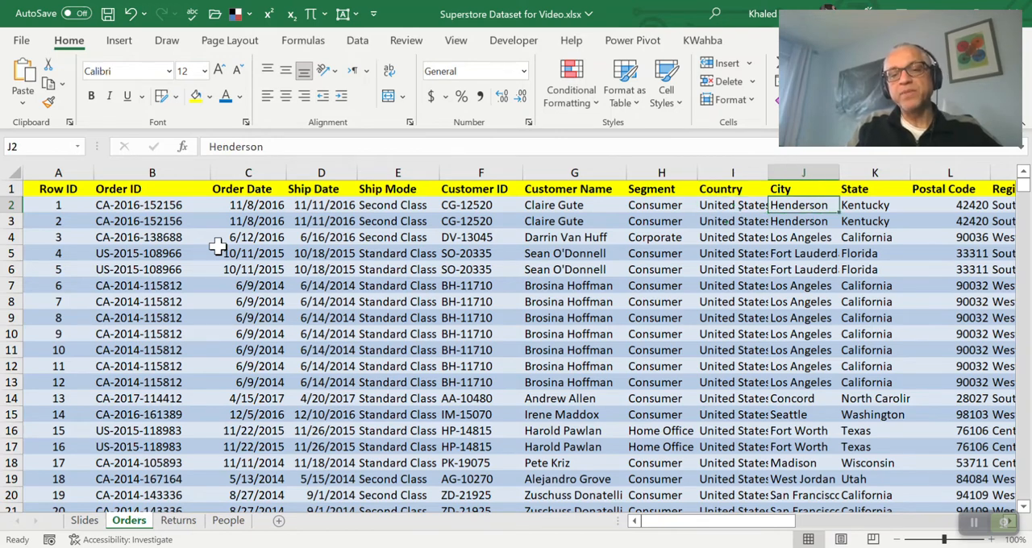
pyautogui.press('Left')
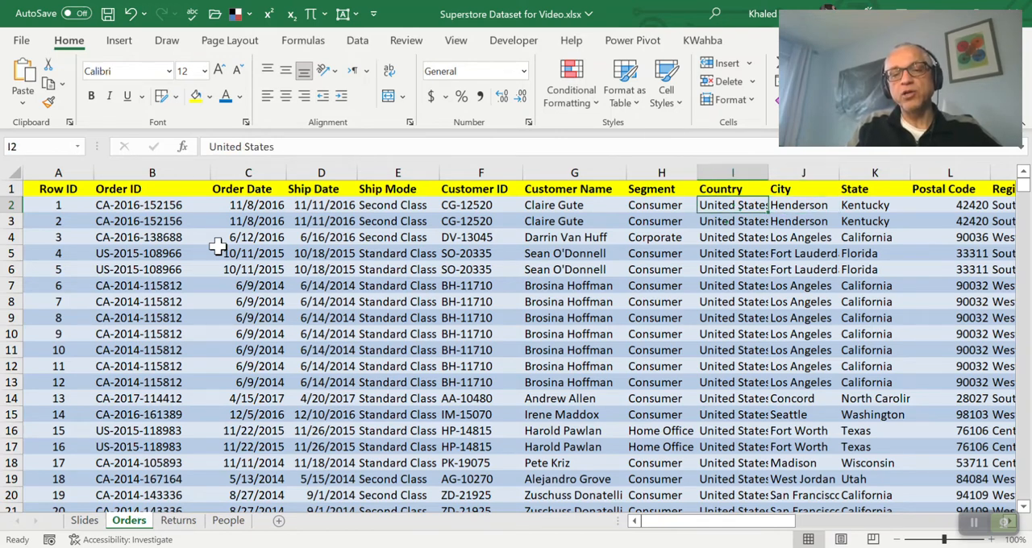
pyautogui.press('Right')
pyautogui.press('Right')
pyautogui.press('Left')
# Examine the Postal Code and Region fields of the first order record in row 2
pyautogui.press('Right')
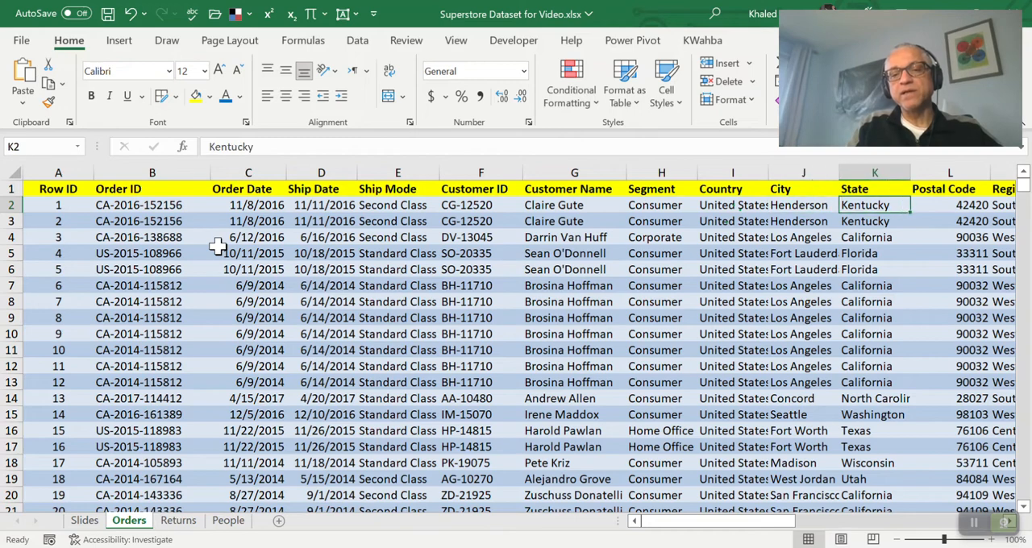
pyautogui.press('Right')
pyautogui.press('Right')
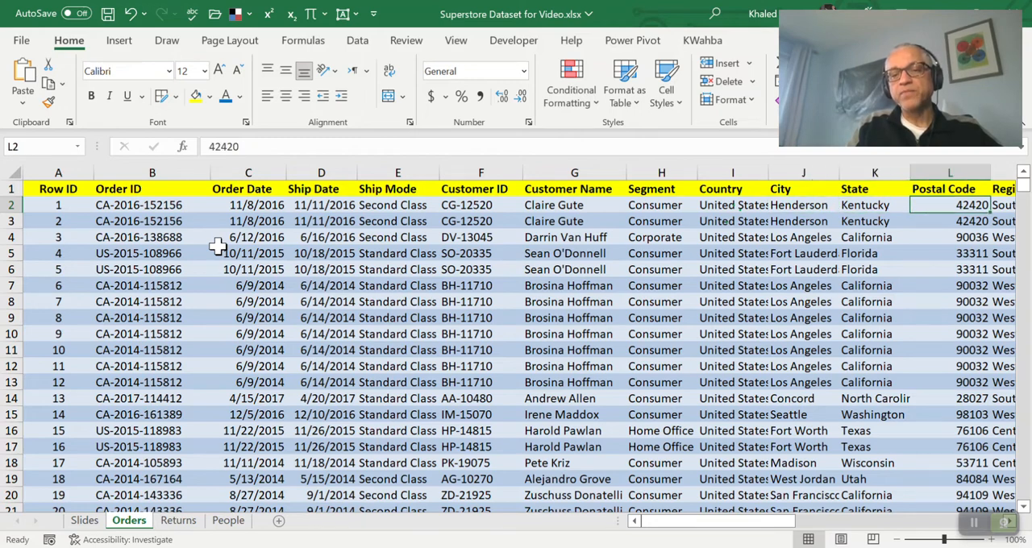
pyautogui.press('Left')
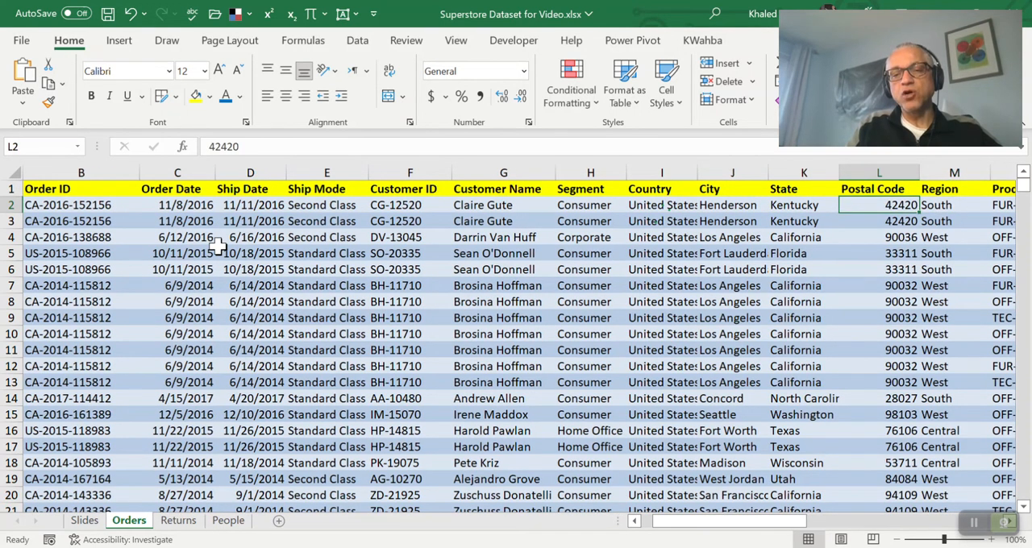
pyautogui.press('Right')
pyautogui.press('Right')
pyautogui.press('Left')
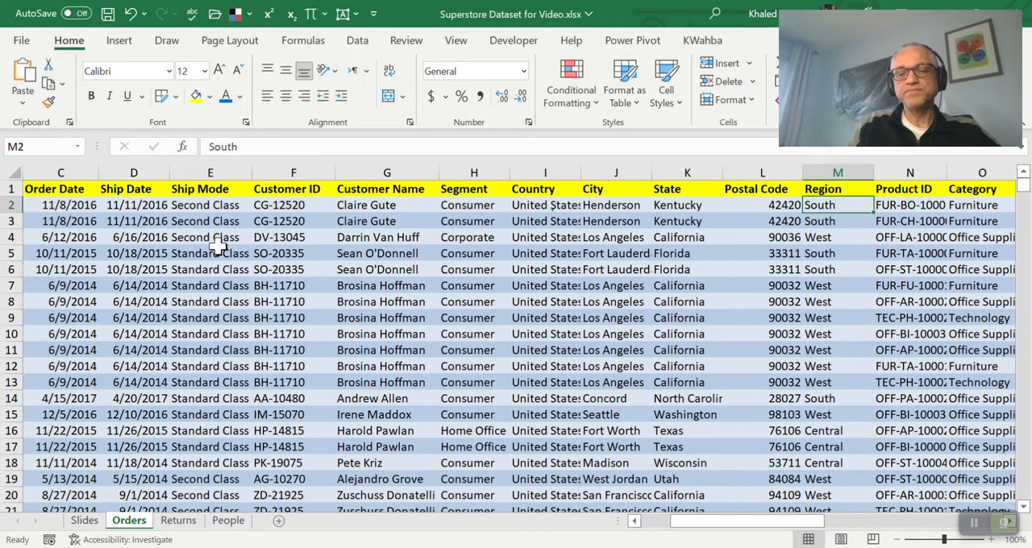
# Examine the Product ID, Category, Sub-Category, Product Name and Sales fields of the first order record in row 2
pyautogui.press('Right')
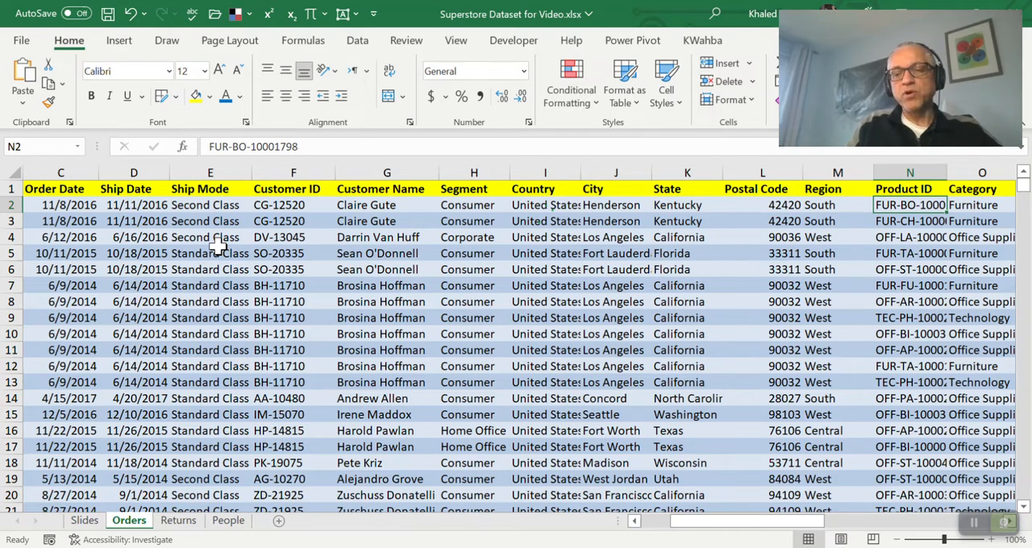
pyautogui.press('Right')
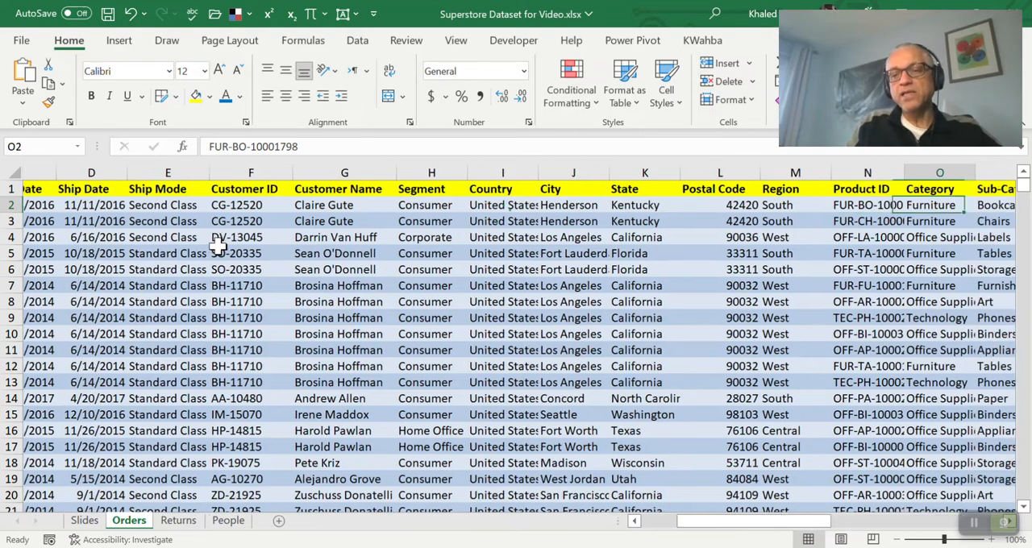
pyautogui.press('Right')
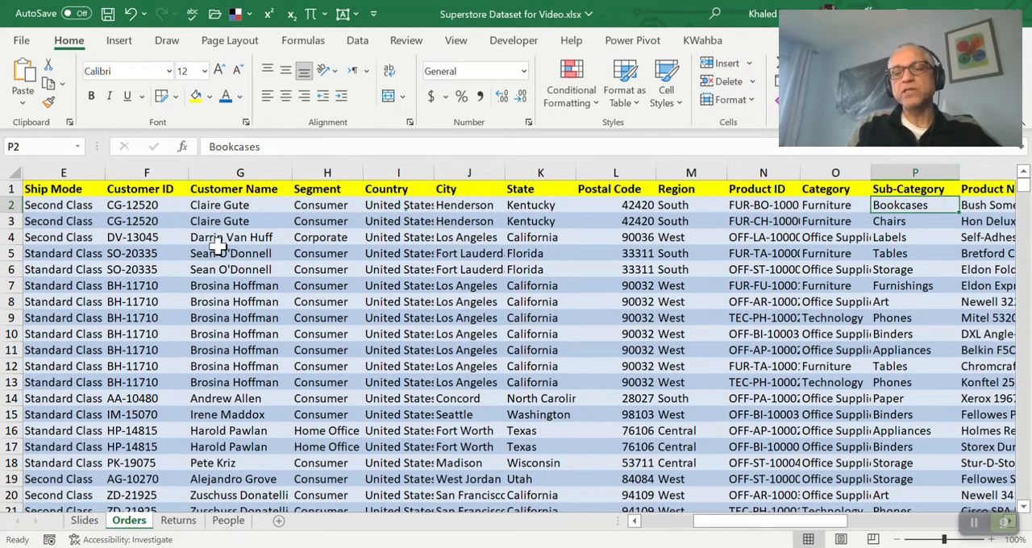
pyautogui.press('Right')
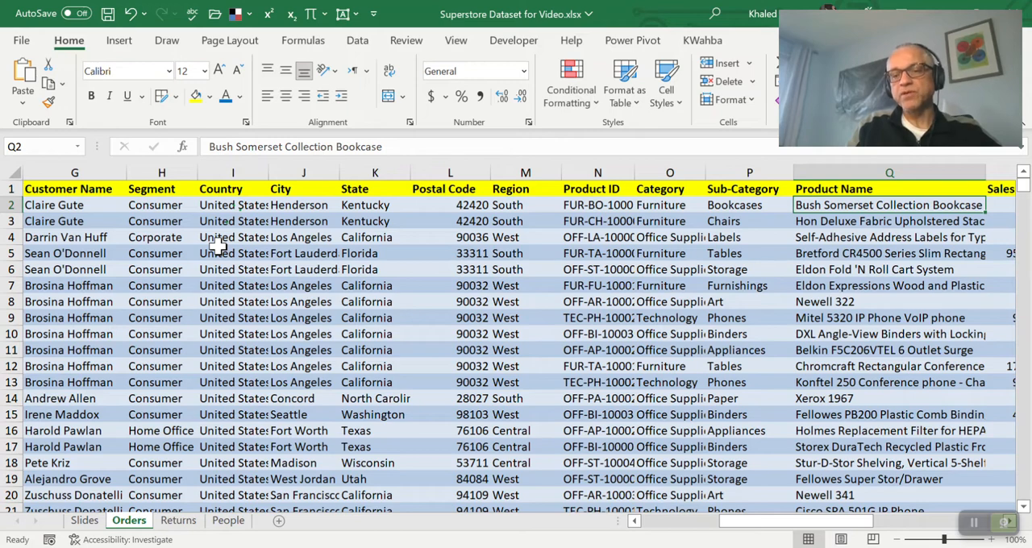
pyautogui.press('Right')
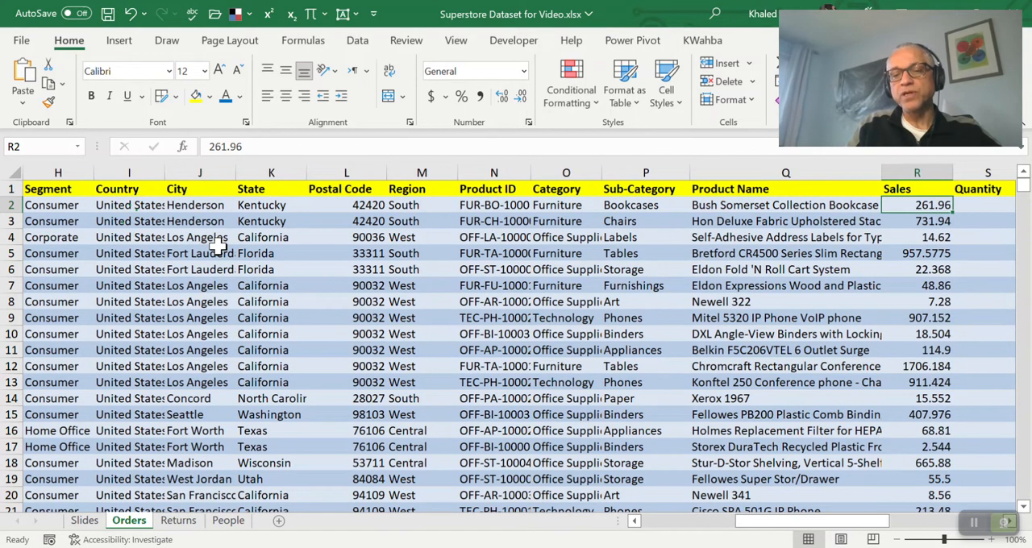
pyautogui.hscroll(1, 218, 246)
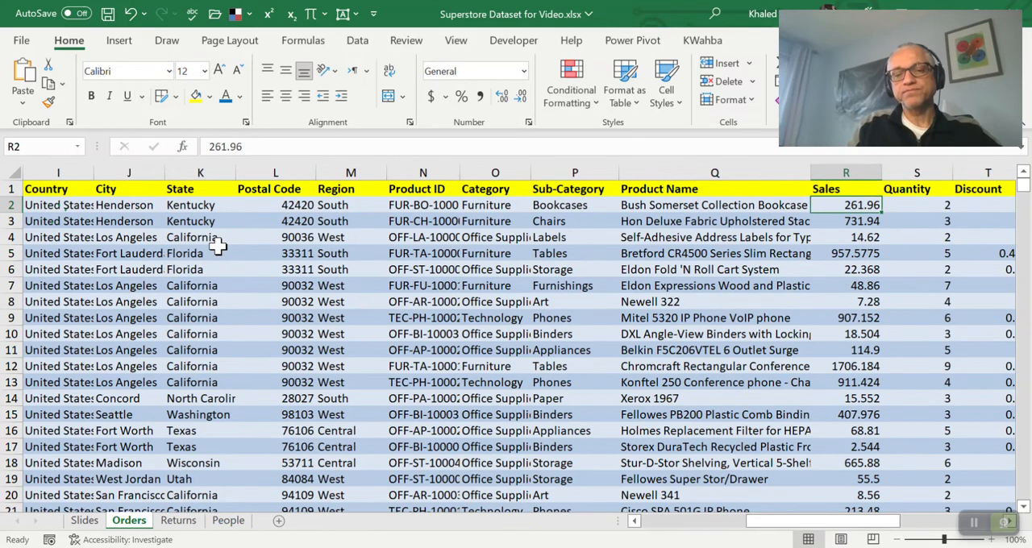
# Compare the Product Name entries of the first two order records in rows 2 and 3
pyautogui.press('Left')
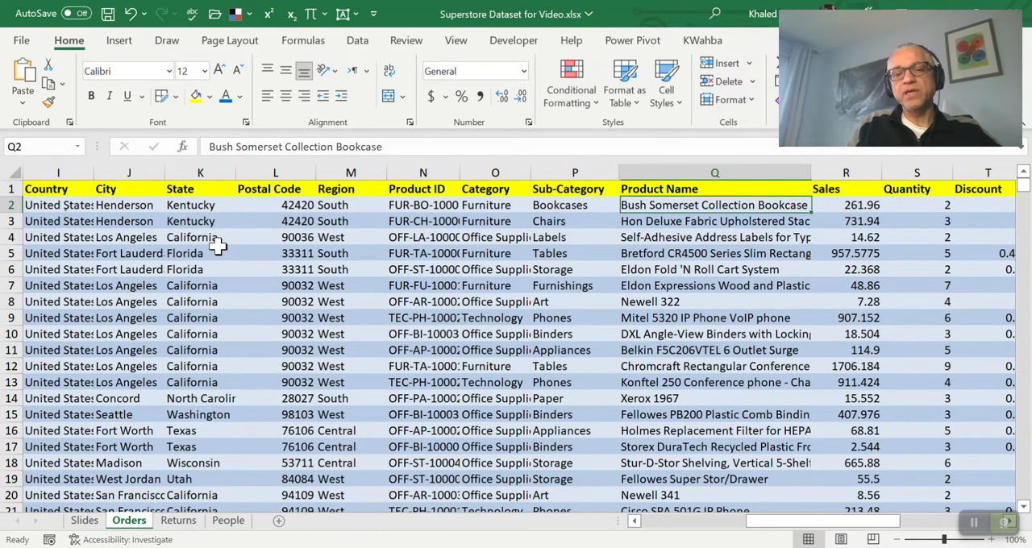
pyautogui.press('Left')
pyautogui.press('Right')
pyautogui.press('Down')
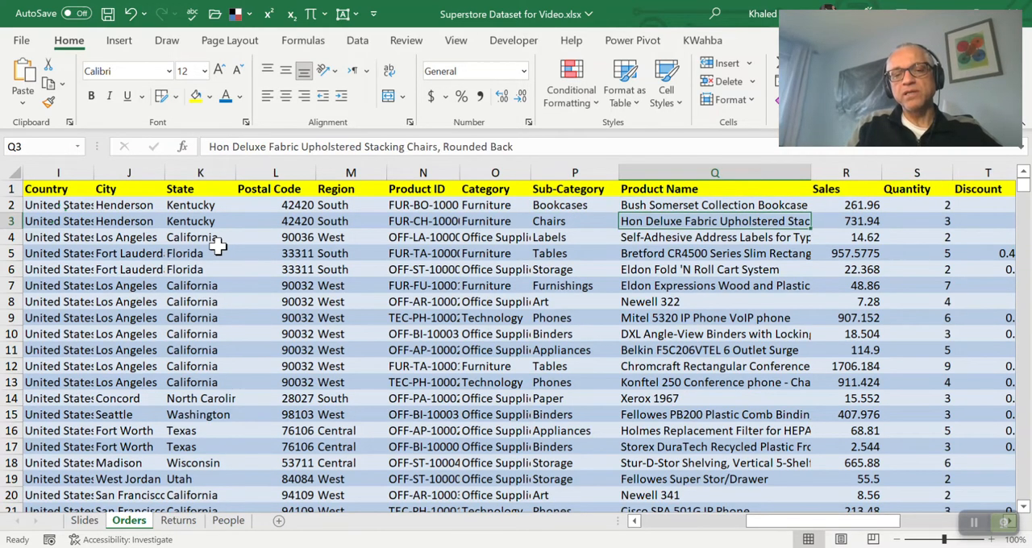
pyautogui.press('Up')
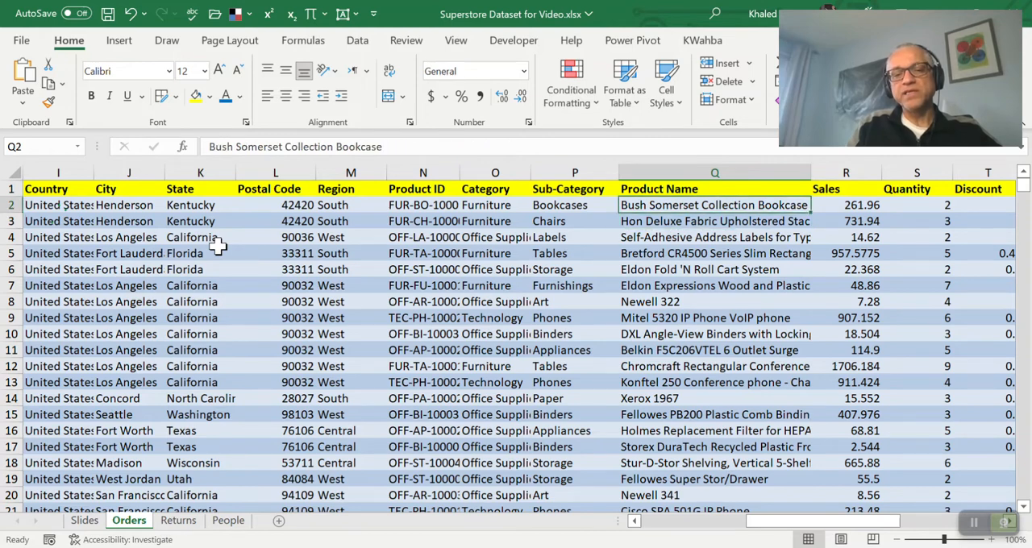
pyautogui.press('Down')
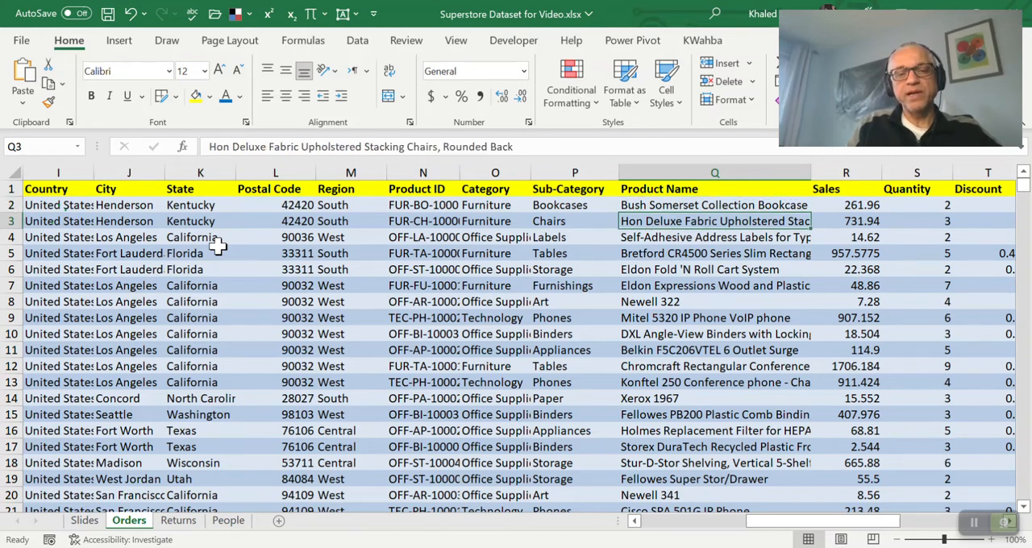
# Compare the Category and Sub-Category of the two products in rows 2 and 3 alongside their Product Names
pyautogui.press('Left')
pyautogui.press('Left')
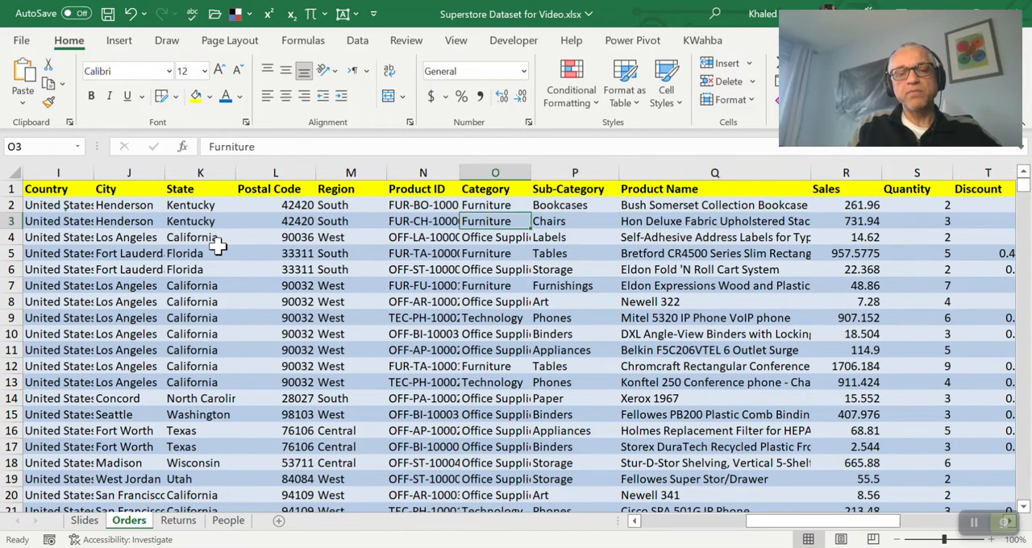
pyautogui.press('Up')
pyautogui.press('Down')
pyautogui.press('Right')
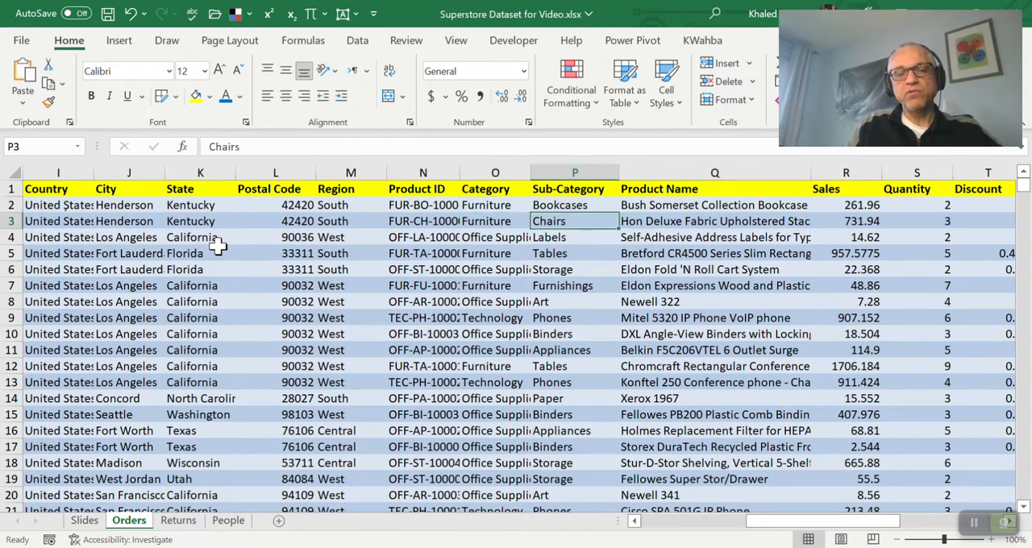
pyautogui.press('Up')
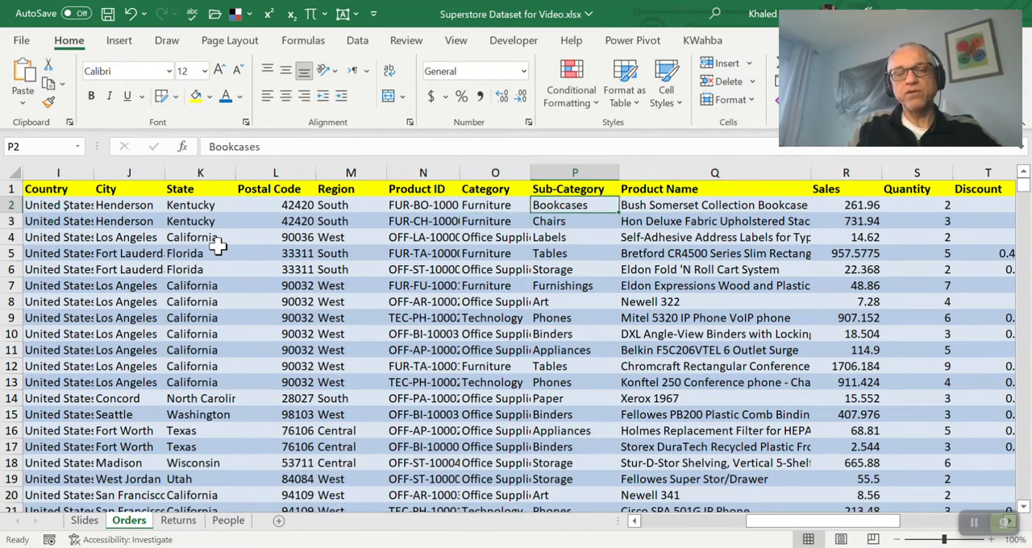
pyautogui.press('Right')
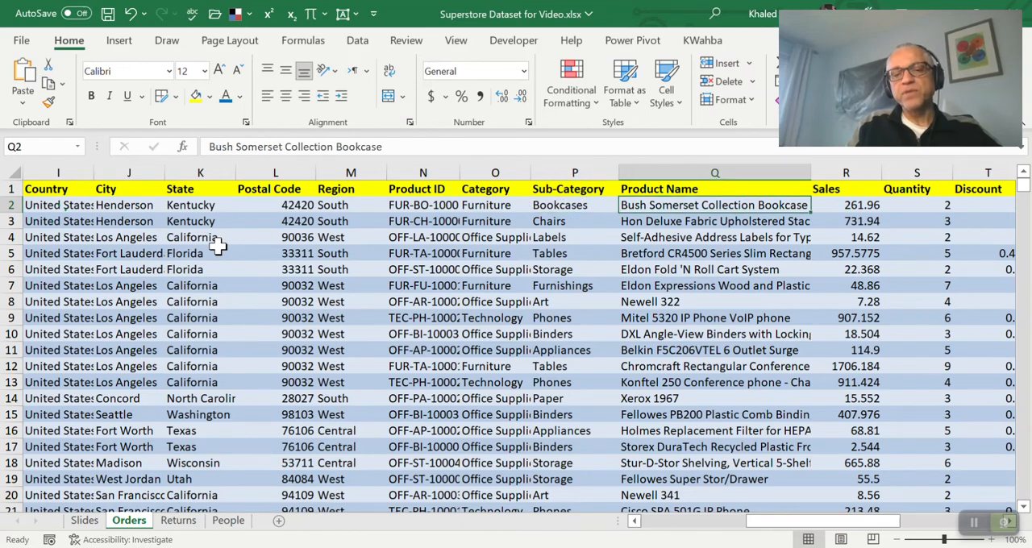
pyautogui.press('Down')
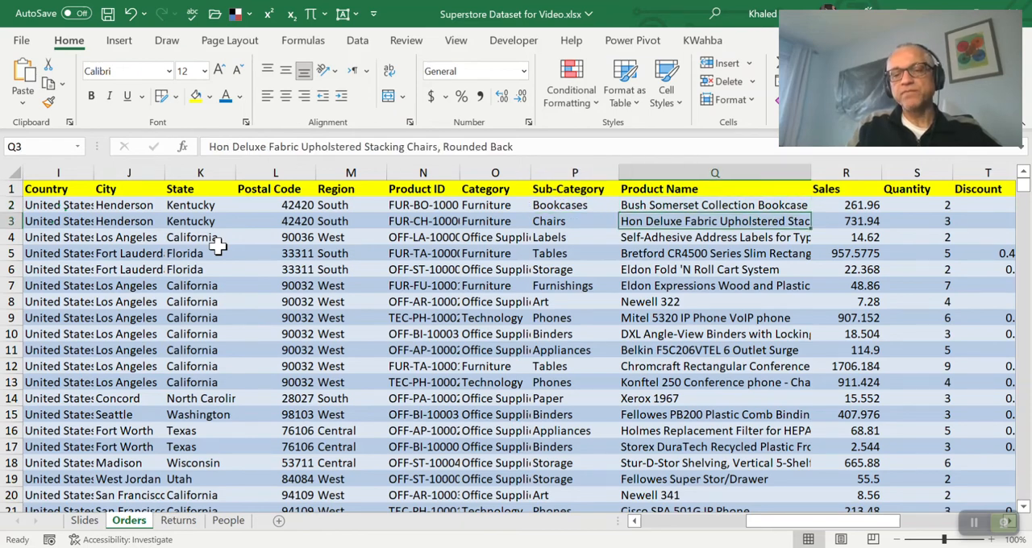
# Examine the Quantity and Sales fields of the first two order records, bringing the Discount and Profit columns into view
pyautogui.press('Right')
pyautogui.press('Right')
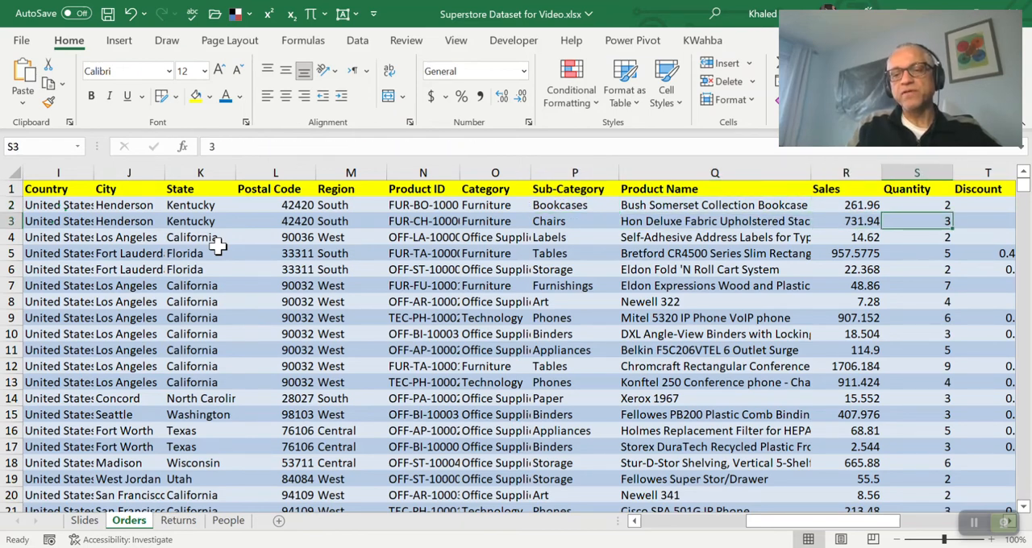
pyautogui.press('Up')
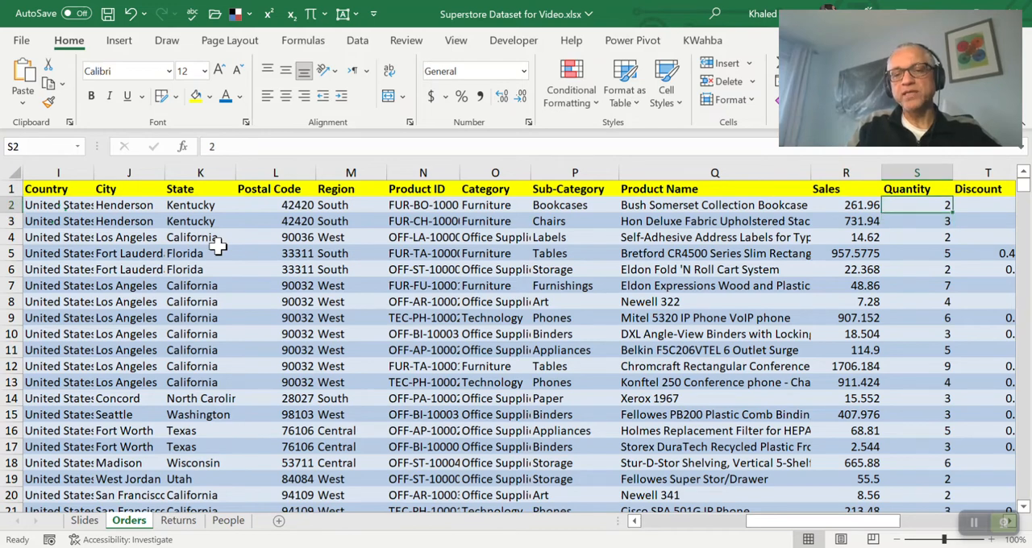
pyautogui.press('Left')
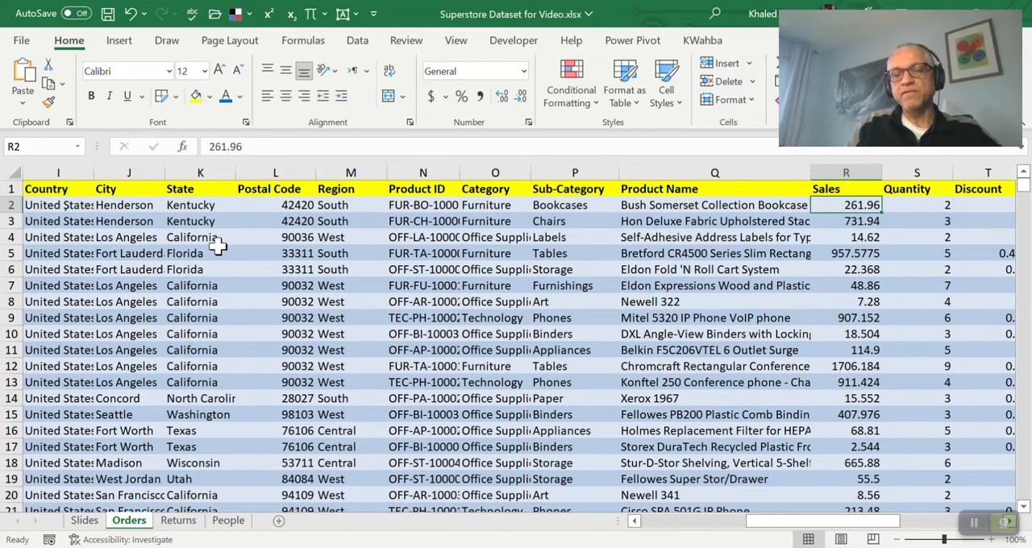
pyautogui.press('Right')
pyautogui.press('Right')
pyautogui.press('Right')
pyautogui.press('Left')
pyautogui.press('Left')
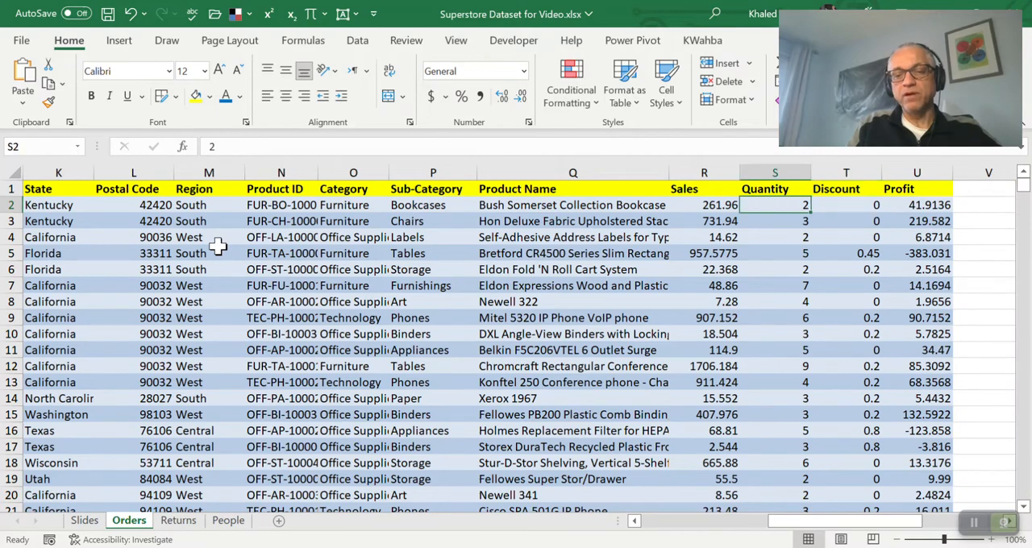
# Examine the Sales, Quantity and Discount fields in rows 2 and 3, ending at the Profit of row 2
pyautogui.press('Left')
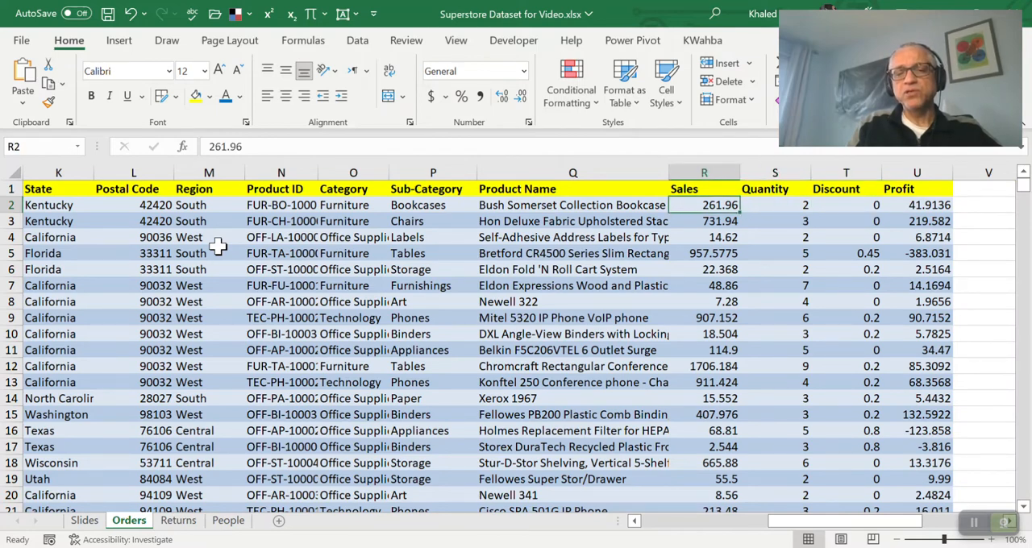
pyautogui.press('Down')
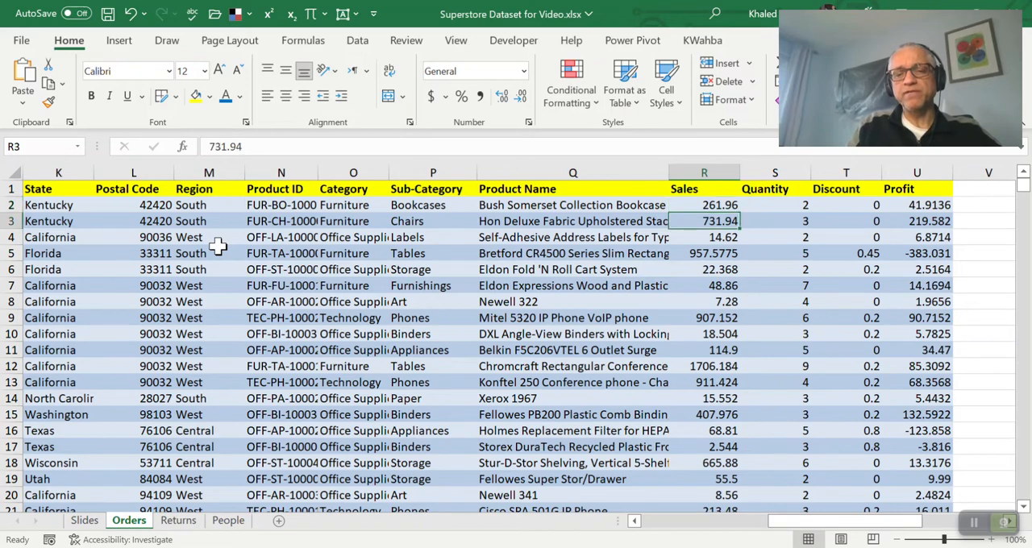
pyautogui.press('Right')
pyautogui.press('Right')
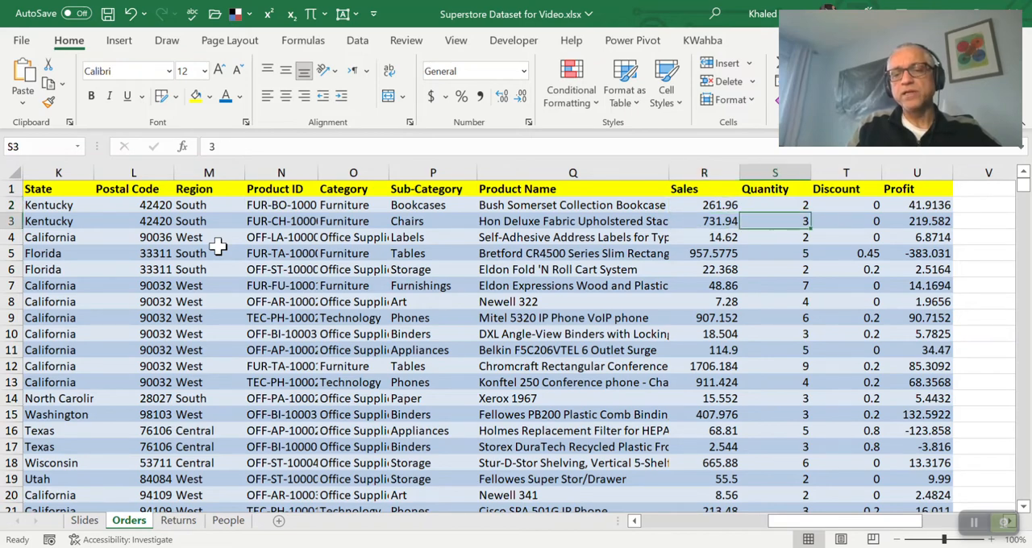
pyautogui.press('Up')
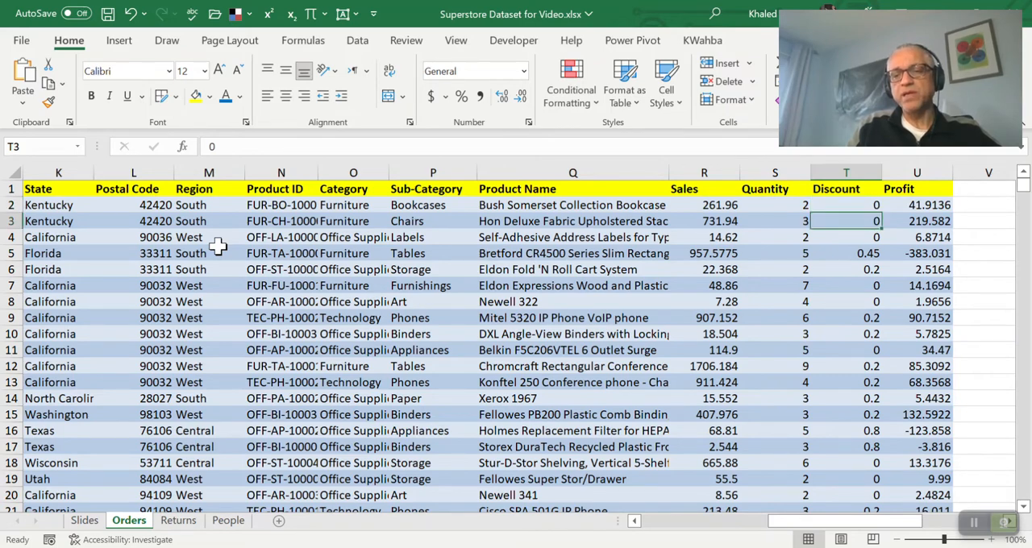
pyautogui.press('Right')
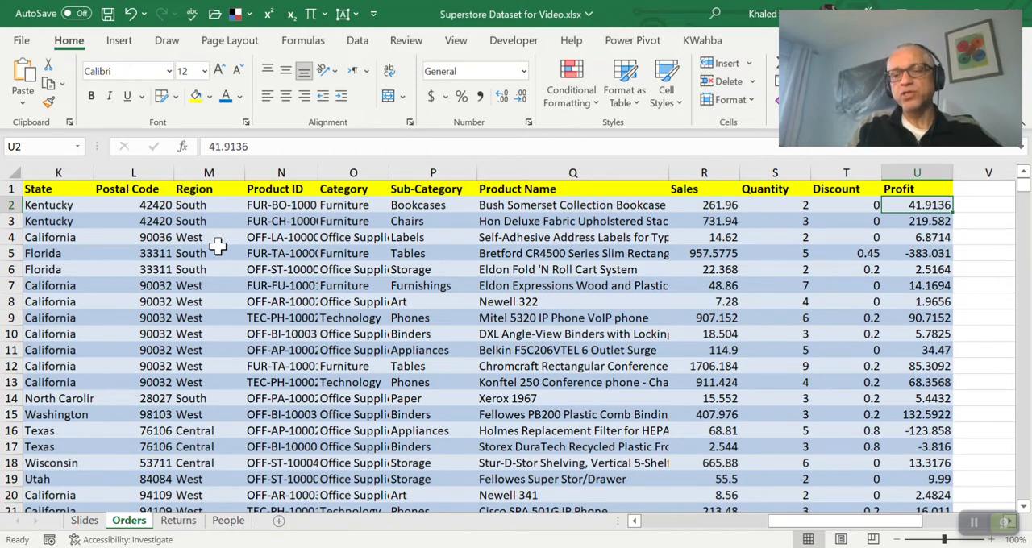
# Examine the Profit values in column U from row 3 down to the order in row 5
pyautogui.press('Down')
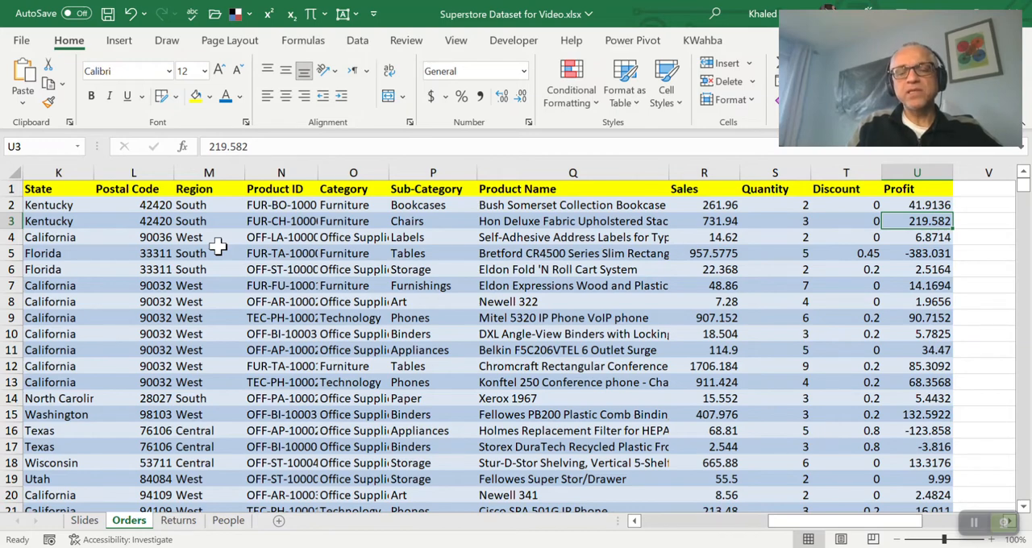
pyautogui.press('Down')
pyautogui.press('Down')
pyautogui.press('Down')
pyautogui.press('Up')
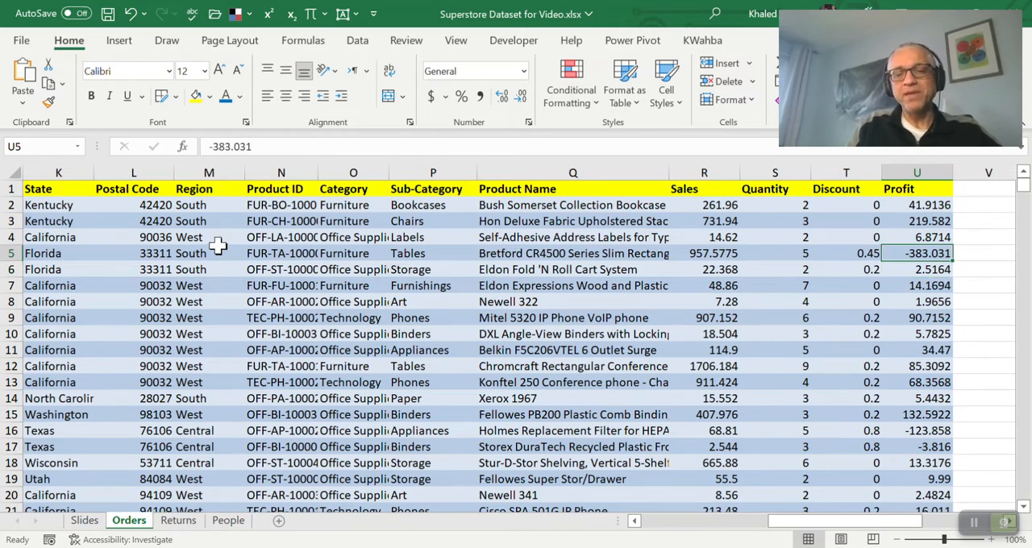
# Examine the Sales, Quantity and Discount of the order in row 5 to understand its Profit
pyautogui.press('Left')
pyautogui.press('Left')
pyautogui.press('Left')
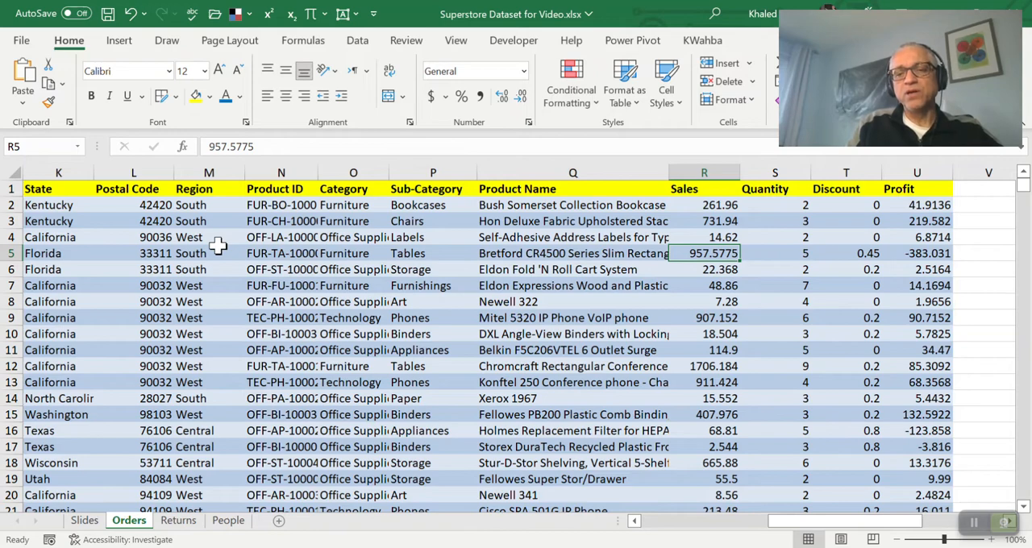
pyautogui.press('Right')
pyautogui.press('Right')
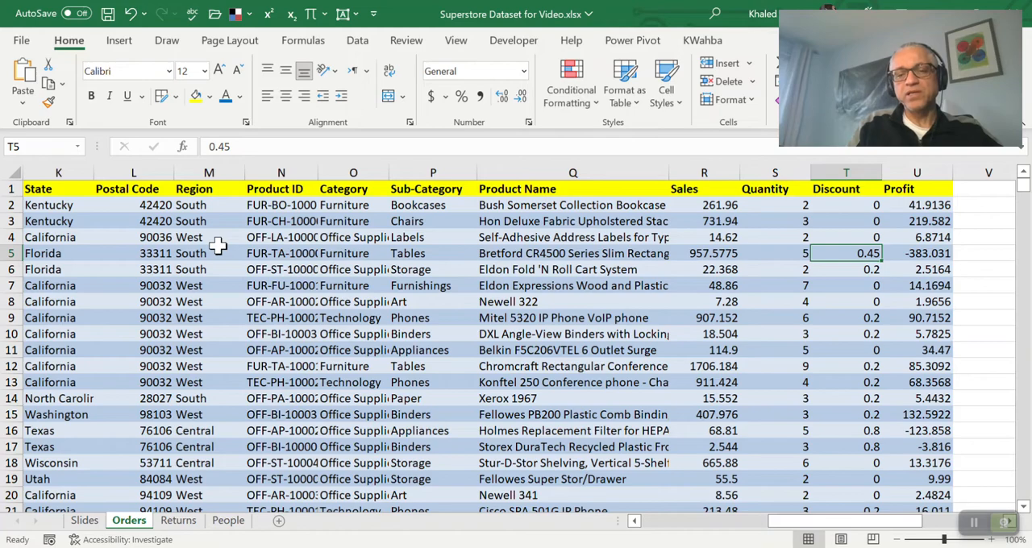
# Return to the Row ID column and go up to its header in cell A1
pyautogui.press('Left')
pyautogui.press('Left')
pyautogui.press('Left')
pyautogui.press('Left')
pyautogui.press('Left')
pyautogui.press('Left')
pyautogui.press('Left')
pyautogui.press('Left')
pyautogui.press('Left')
pyautogui.press('Left')
pyautogui.press('Left')
pyautogui.press('Left')
pyautogui.press('Left')
pyautogui.press('Left')
pyautogui.press('Left')
pyautogui.press('Left')
pyautogui.press('Left')
pyautogui.press('Left')
pyautogui.press('Left')
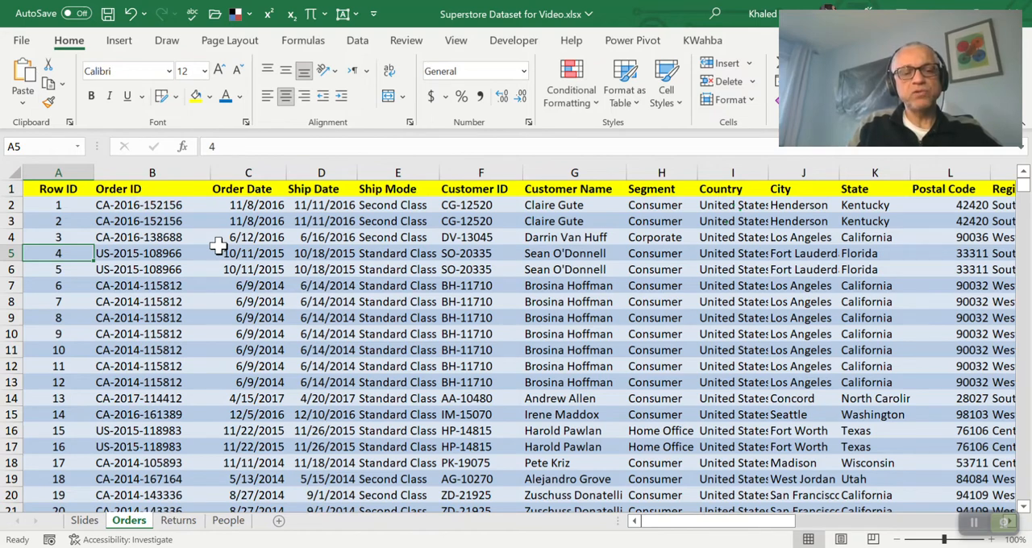
pyautogui.press('Up')
pyautogui.press('Up')
pyautogui.press('Up')
pyautogui.press('Up')
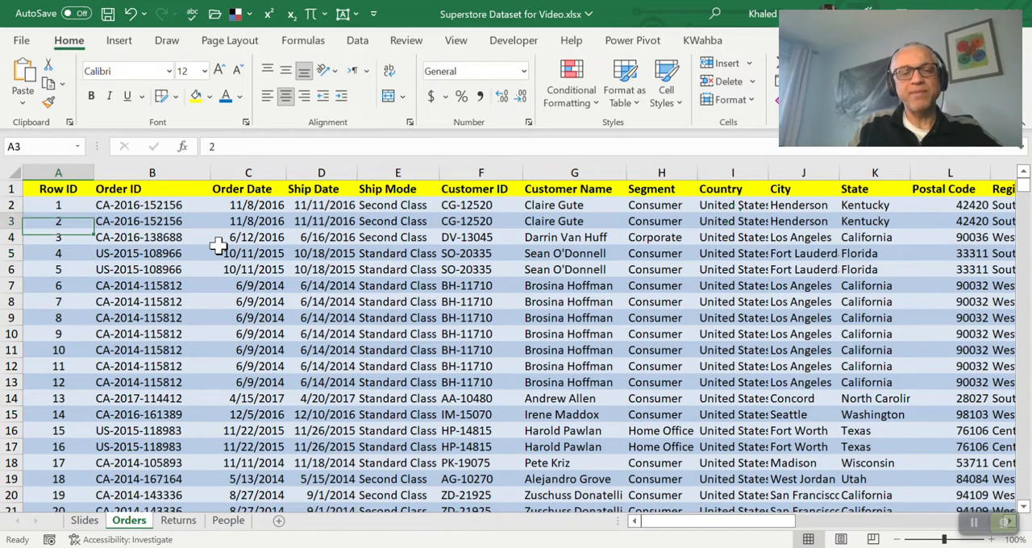
# Review the order date, shipping and customer column headers in row 1
pyautogui.press('Right')
pyautogui.press('Right')
pyautogui.press('Right')
pyautogui.press('Right')
pyautogui.press('Right')
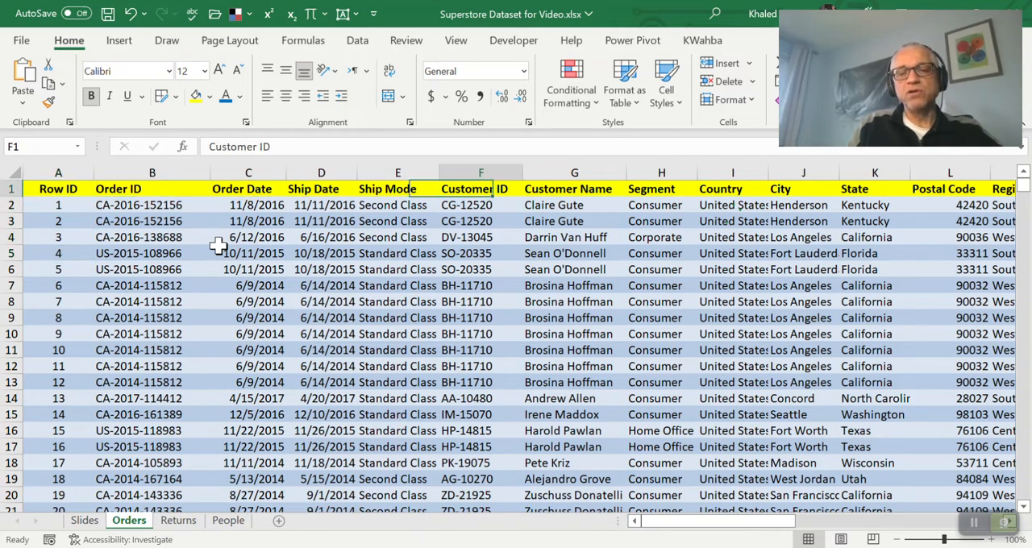
pyautogui.press('Left')
pyautogui.press('Left')
pyautogui.press('Left')
pyautogui.press('Left')
pyautogui.press('Left')
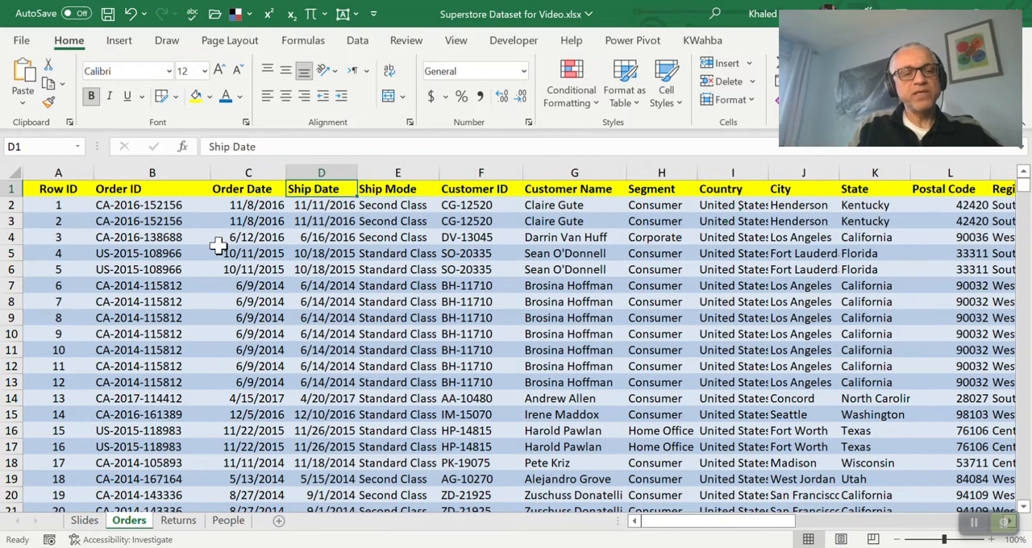
pyautogui.press('Right')
# Review the row 1 headers from Order Date across to Product ID, Category and Sub-Category
pyautogui.press('Right')
pyautogui.press('Right')
pyautogui.press('Right')
pyautogui.press('Right')
pyautogui.press('Right')
pyautogui.press('Right')
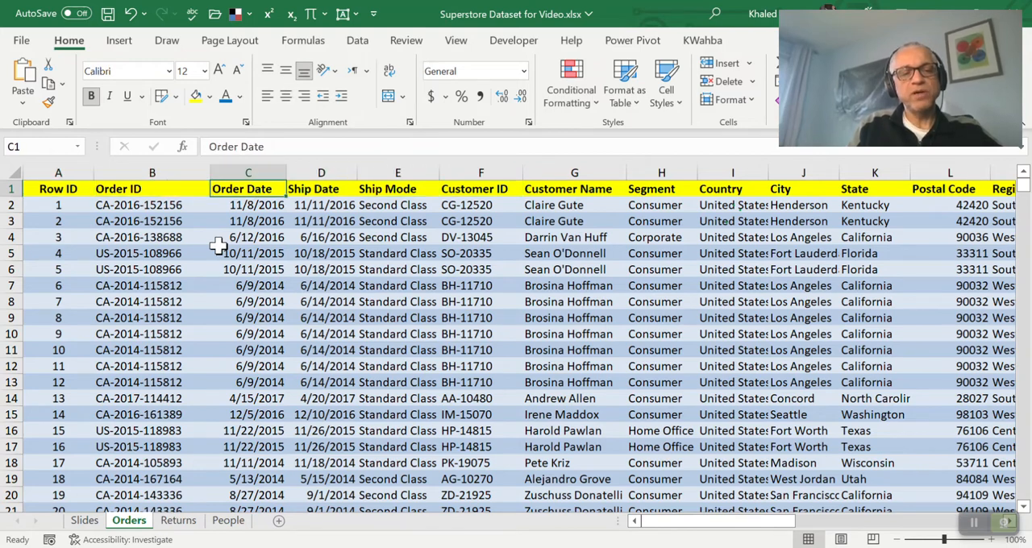
pyautogui.press('Right')
pyautogui.press('Right')
pyautogui.press('Right')
pyautogui.press('Right')
pyautogui.press('Right')
pyautogui.press('Right')
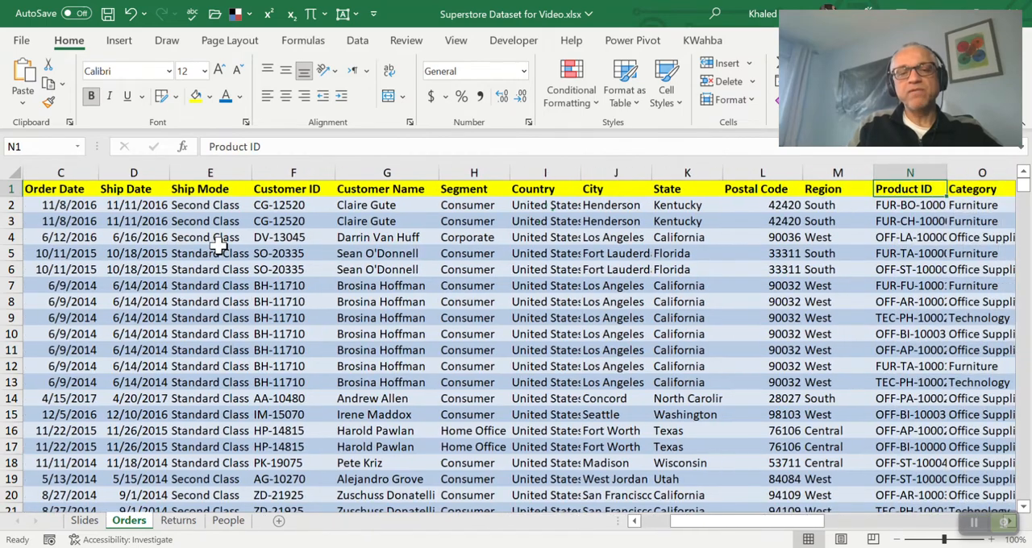
pyautogui.press('Right')
pyautogui.press('Right')
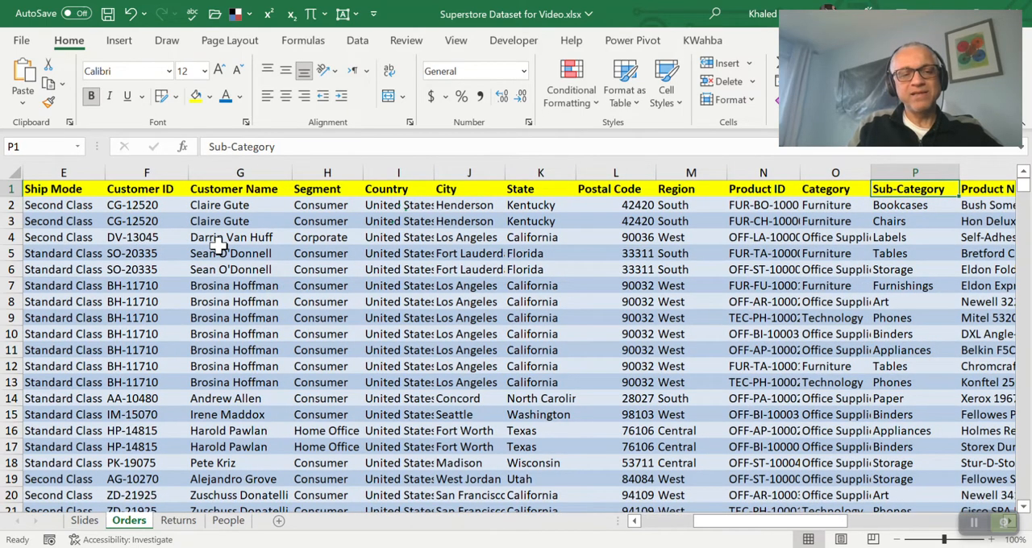
# Give the Sales, Quantity, Discount and Profit headers in R1:U1 a purple fill and white font
pyautogui.press('Right')
pyautogui.press('Right')
pyautogui.press('Right')
pyautogui.press('Right')
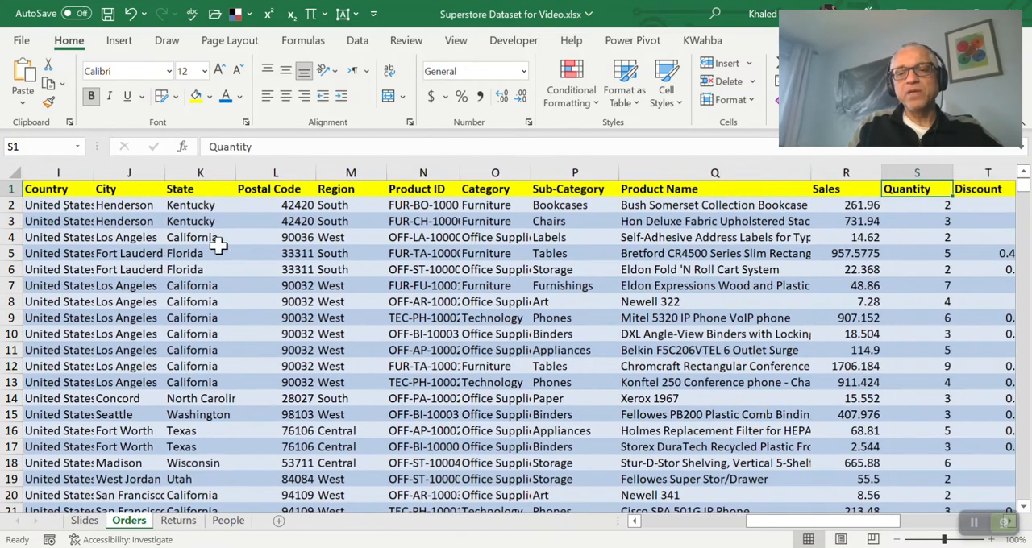
pyautogui.press('Left')
pyautogui.press('Left')
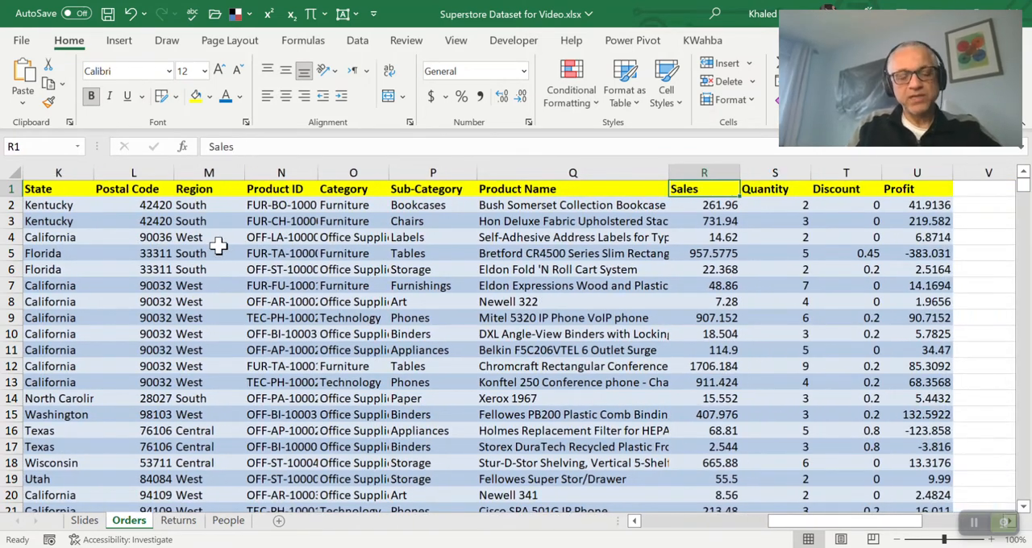
pyautogui.hotkey('shift', 'Right')
pyautogui.hotkey('shift', 'Right')
pyautogui.hotkey('shift', 'Right')
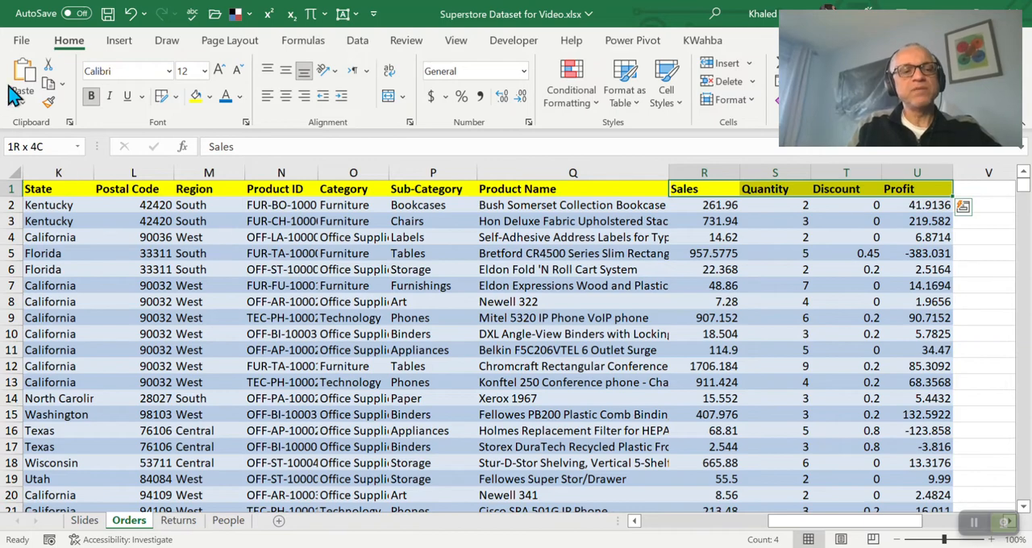
pyautogui.click(210, 98)
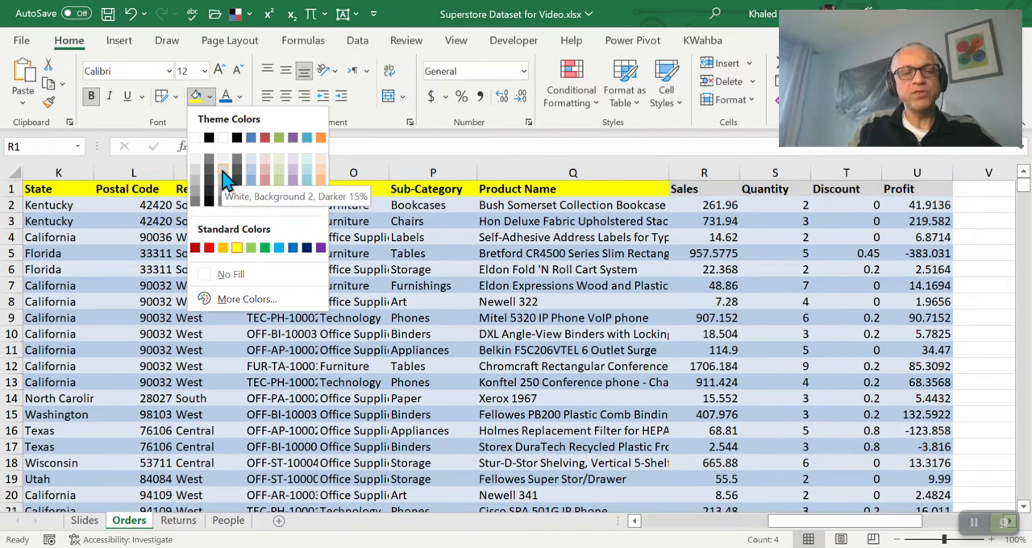
pyautogui.click(297, 146)
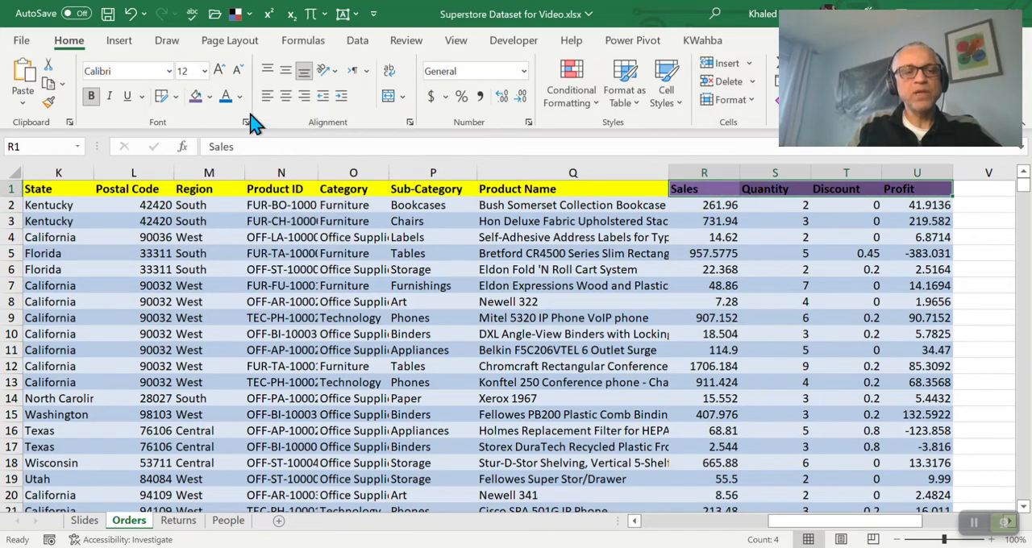
pyautogui.click(239, 98)
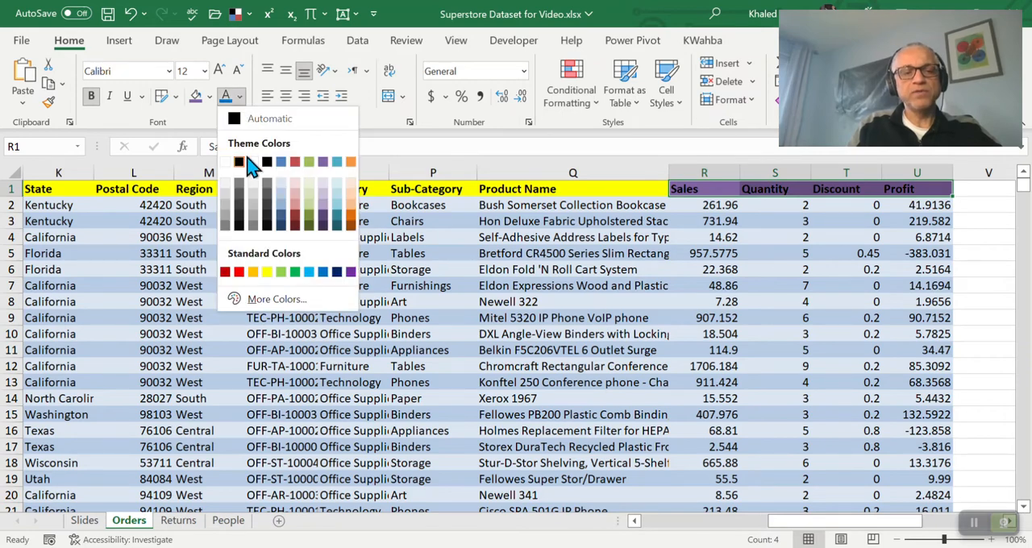
pyautogui.click(226, 164)
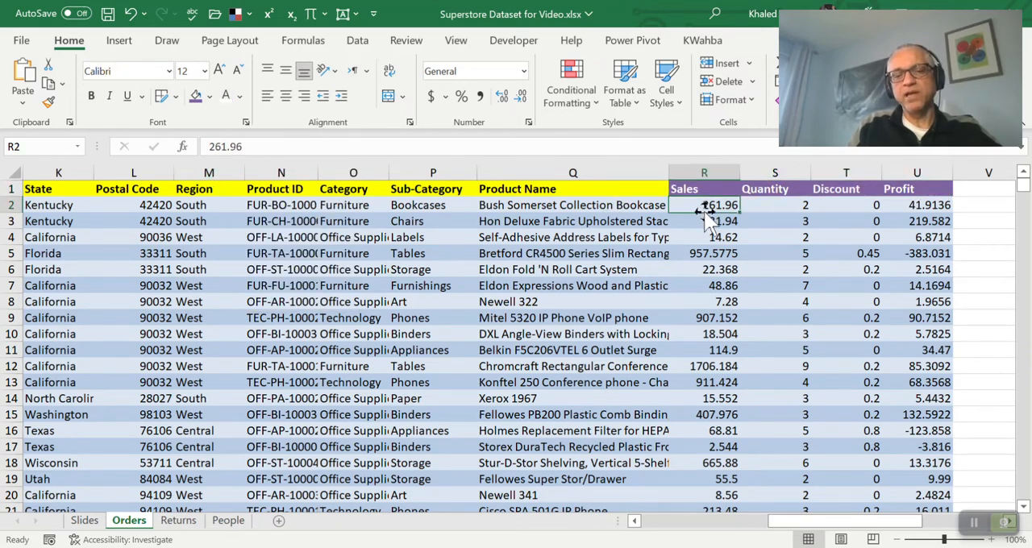
# Review the Sales, Quantity, Discount and Profit headers in row 1 as the dataset's numeric measures
pyautogui.press('Down')
pyautogui.press('Up')
pyautogui.press('Right')
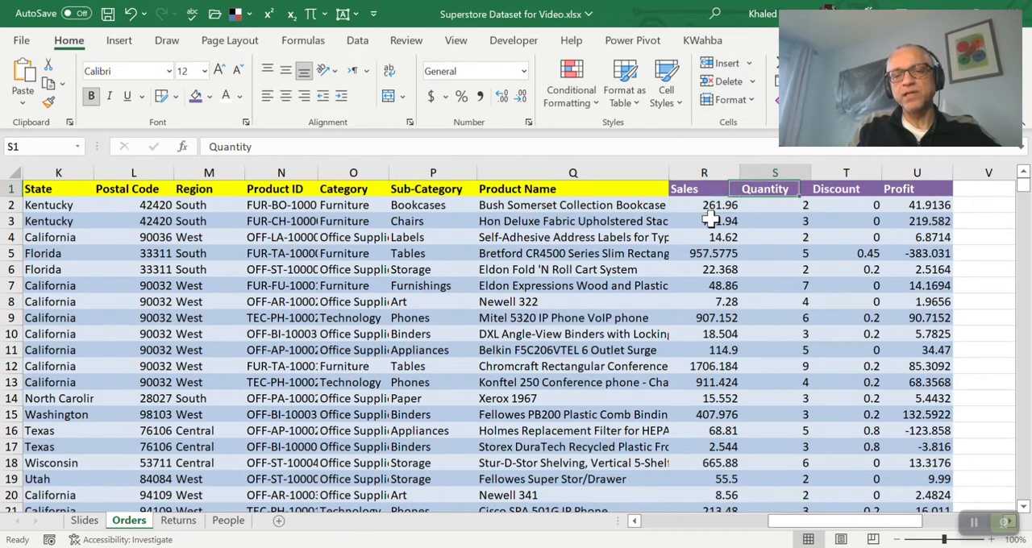
pyautogui.press('Right')
pyautogui.press('Right')
pyautogui.press('Left')
pyautogui.press('Left')
pyautogui.press('Left')
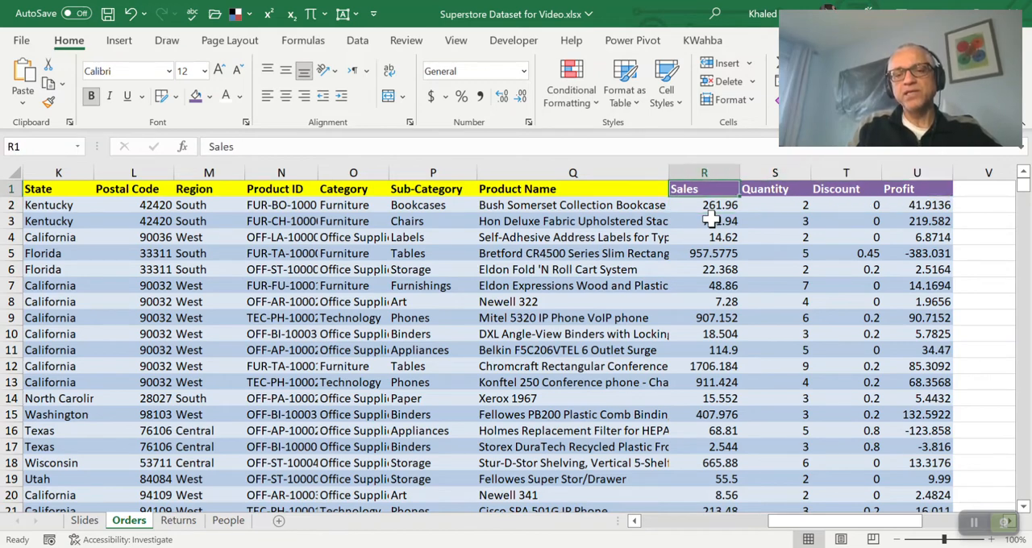
pyautogui.press('Right')
pyautogui.press('Right')
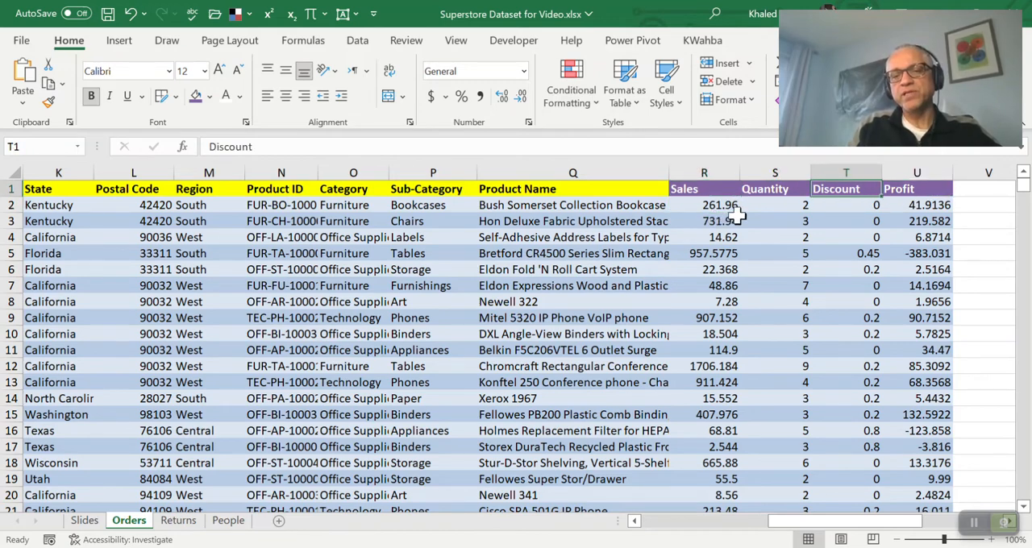
pyautogui.press('Right')
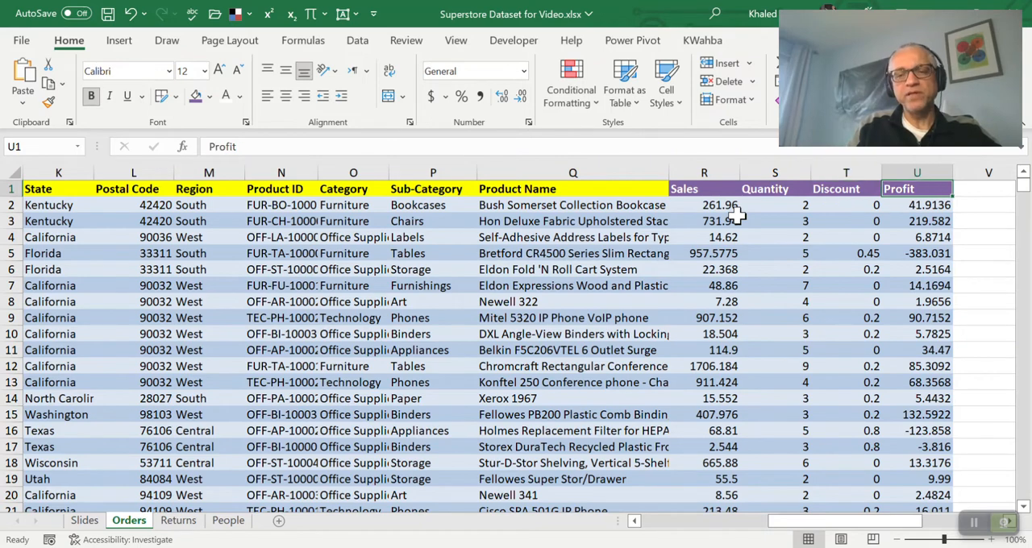
pyautogui.press('Left')
pyautogui.press('Left')
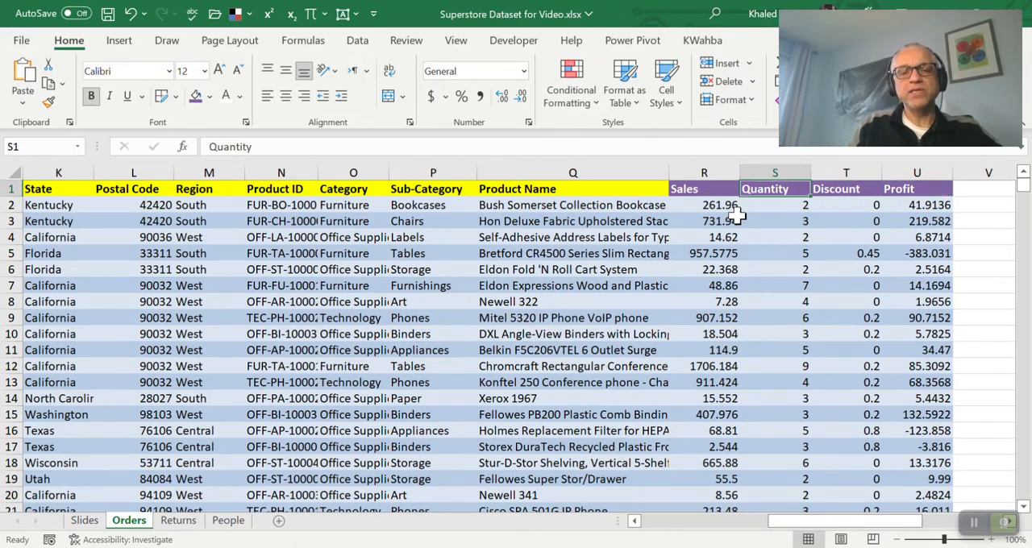
# Highlight the measure columns R to U and the product columns N to Q to compare the two groups of fields
pyautogui.moveTo(722, 171); pyautogui.dragTo(910, 173)
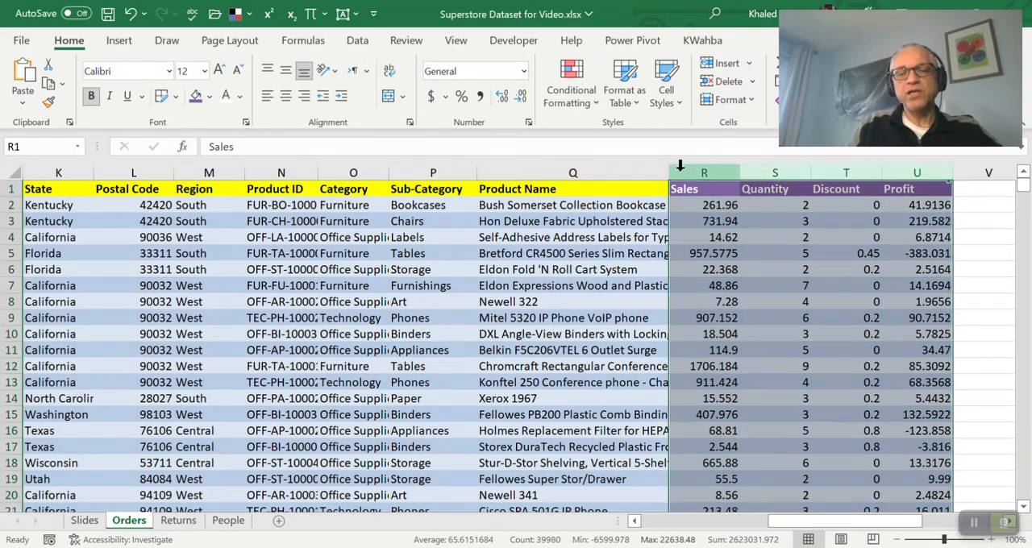
pyautogui.click(568, 171)
pyautogui.moveTo(568, 171); pyautogui.dragTo(282, 173)
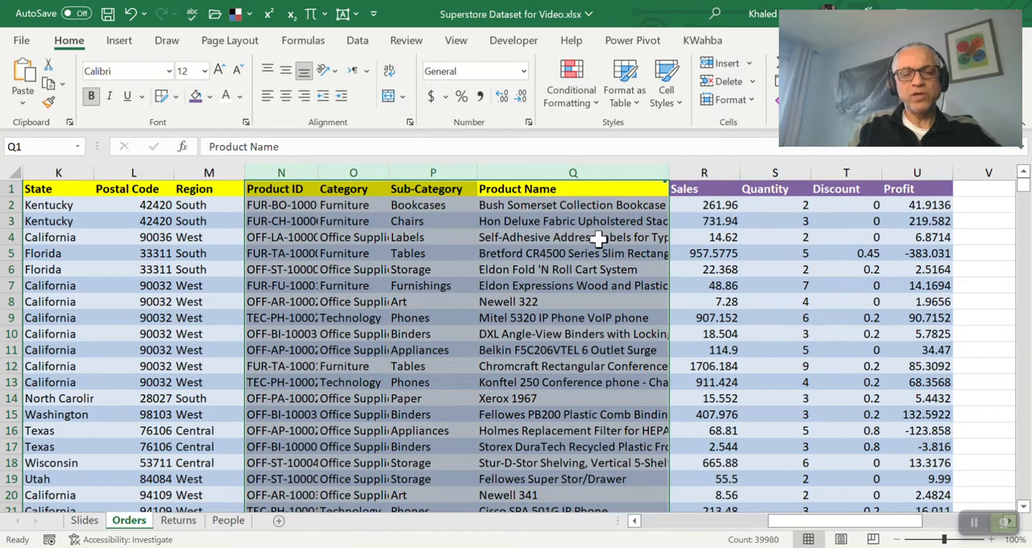
pyautogui.press('Right')
pyautogui.press('Right')
pyautogui.press('Right')
pyautogui.press('Right')
pyautogui.press('Right')
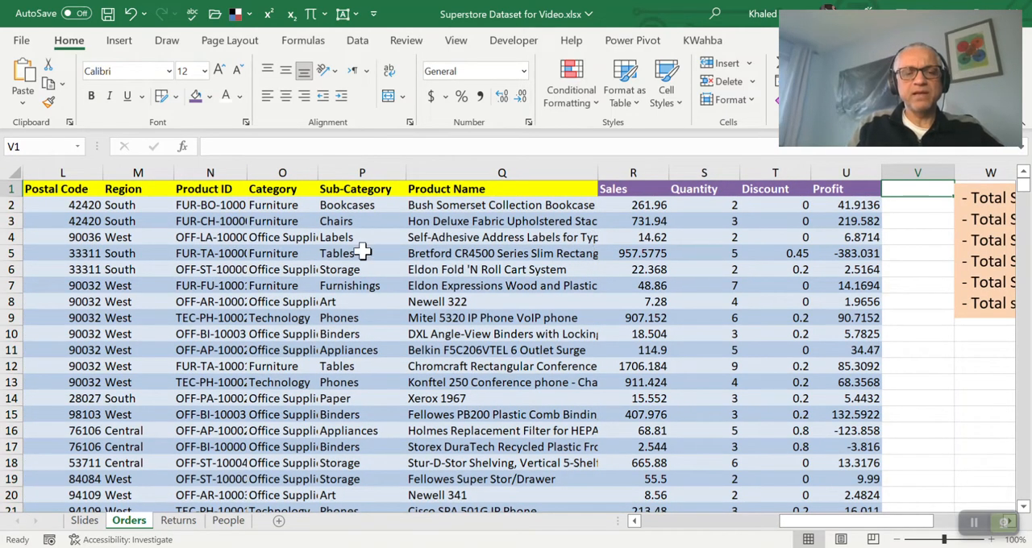
# Jump from the Sales value in R4 down to the last record in row 9995 and back up to the Sales header
pyautogui.click(623, 237)
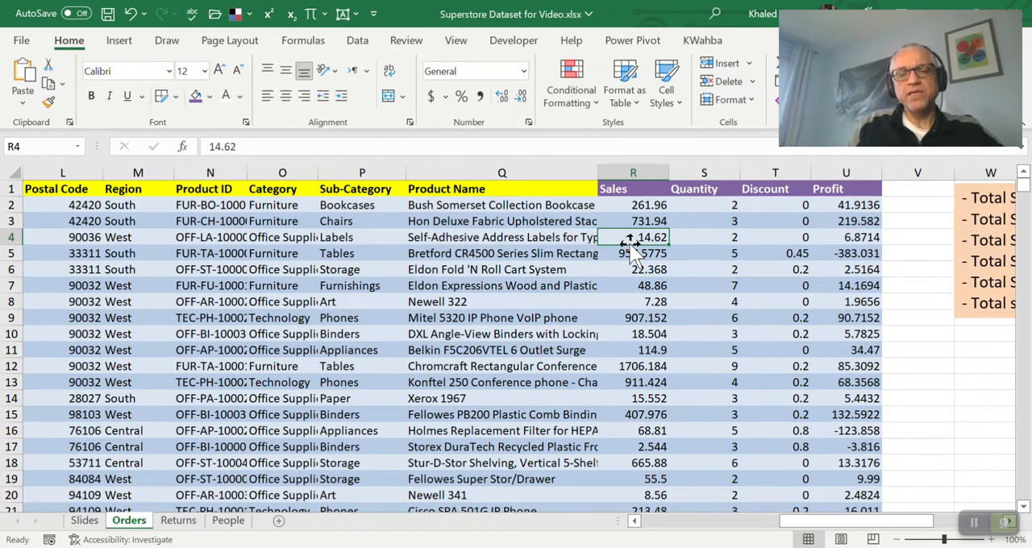
pyautogui.doubleClick(630, 244)
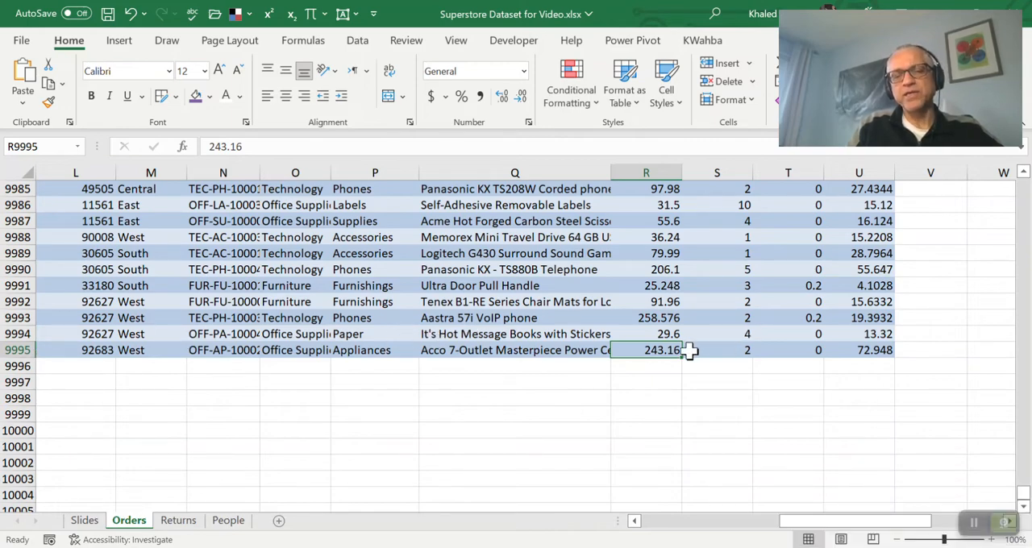
pyautogui.doubleClick(648, 342)
# Go past the Profit column to the text box of sales questions and place the cursor after its first question
pyautogui.press('Right')
pyautogui.press('Right')
pyautogui.press('Right')
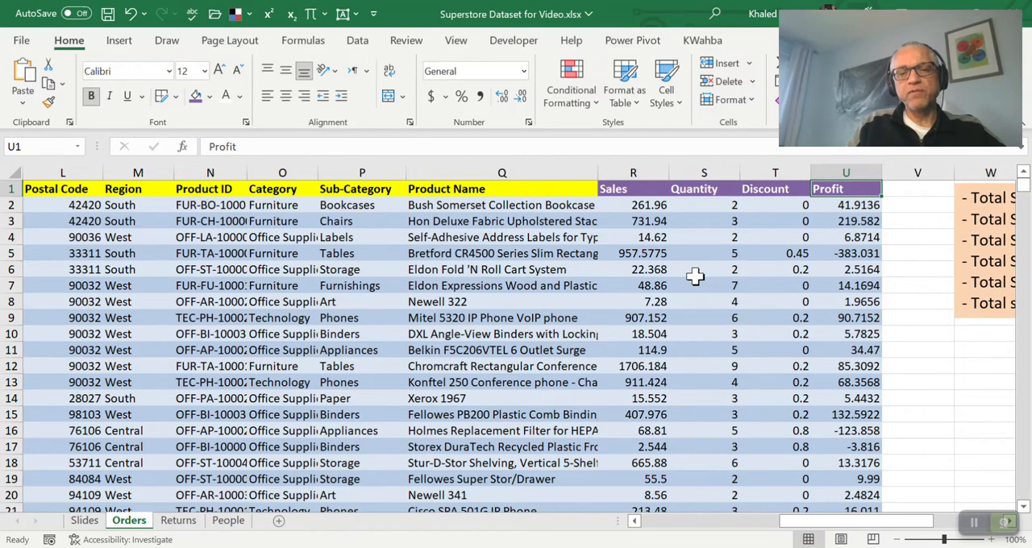
pyautogui.press('Right')
pyautogui.press('Right')
pyautogui.press('Right')
pyautogui.press('Right')
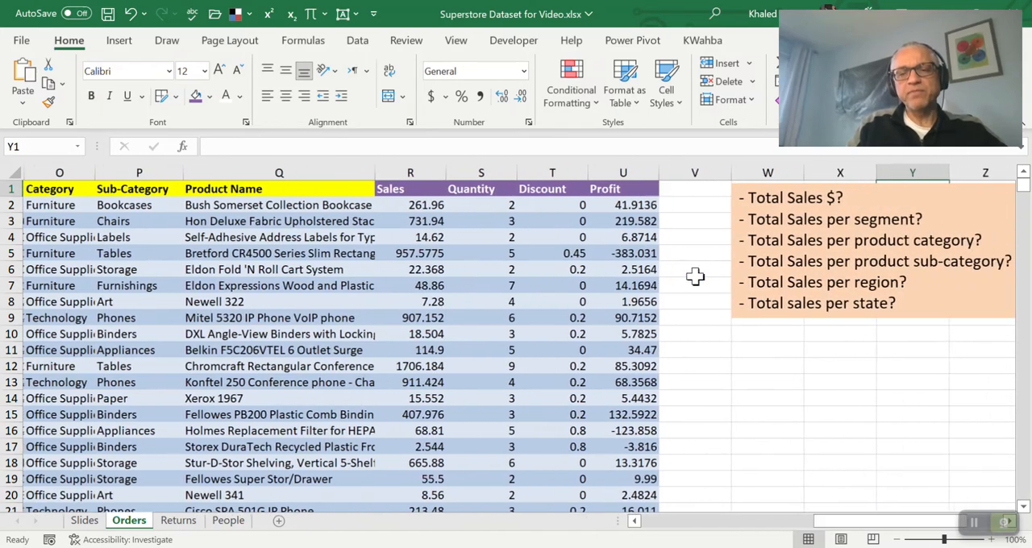
pyautogui.press('Right')
pyautogui.press('Right')
pyautogui.press('Right')
pyautogui.click(691, 198)
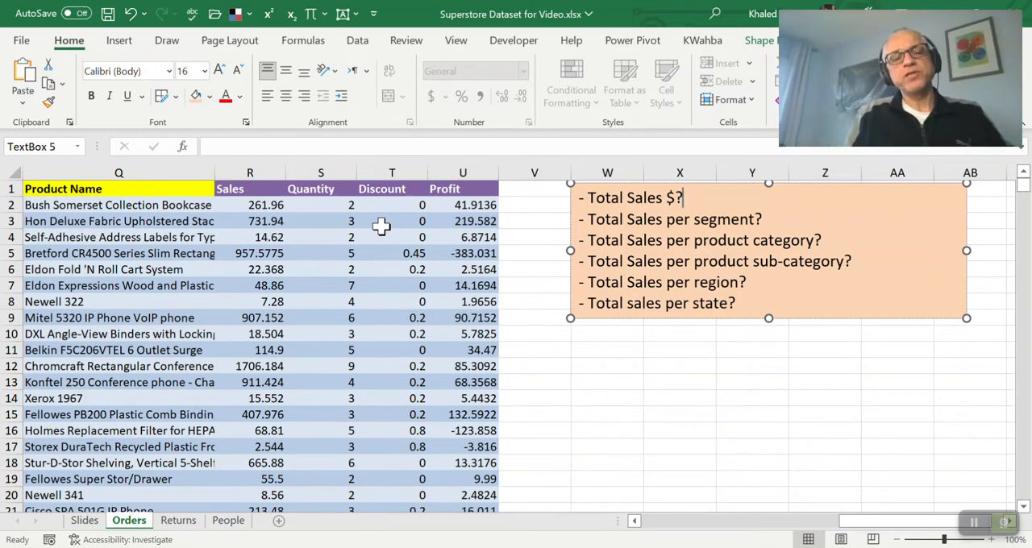
# Examine the Quantity, Discount, Profit and Sales columns one at a time by selecting each whole column
pyautogui.click(324, 171)
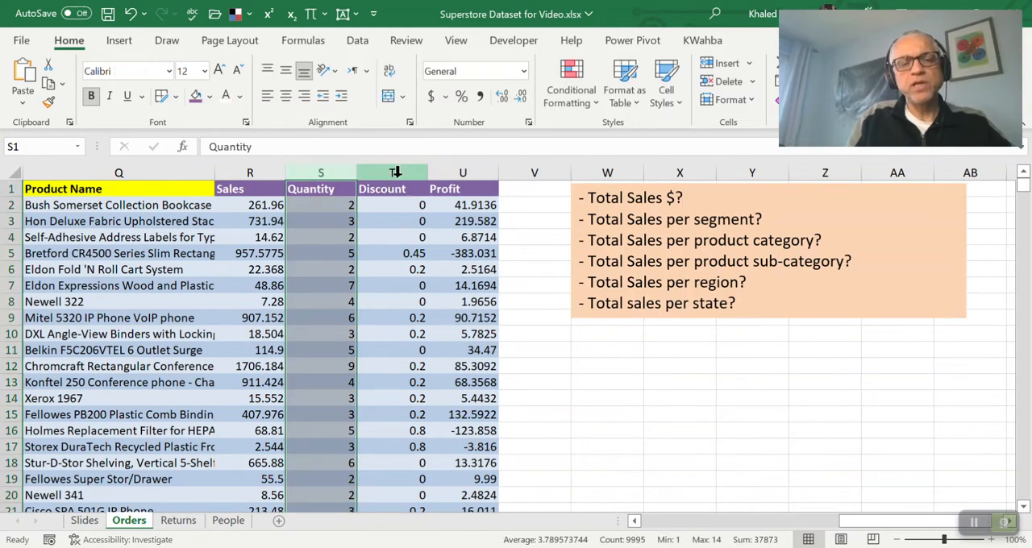
pyautogui.click(396, 171)
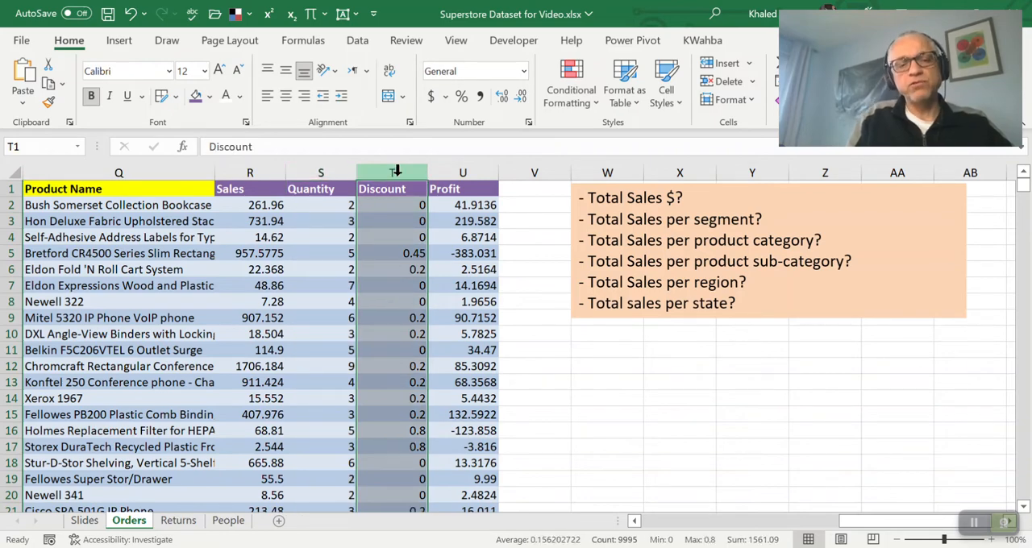
pyautogui.click(451, 168)
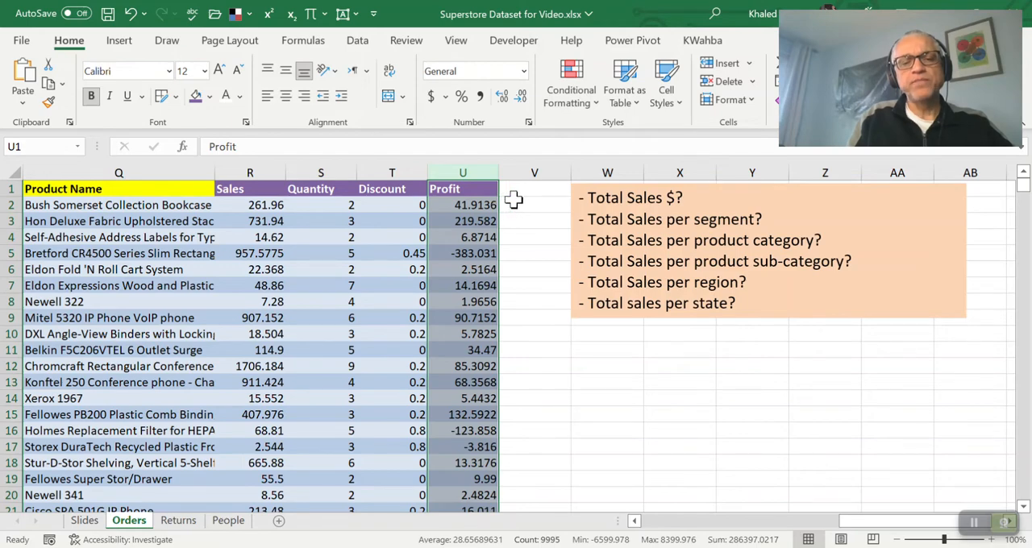
pyautogui.click(258, 172)
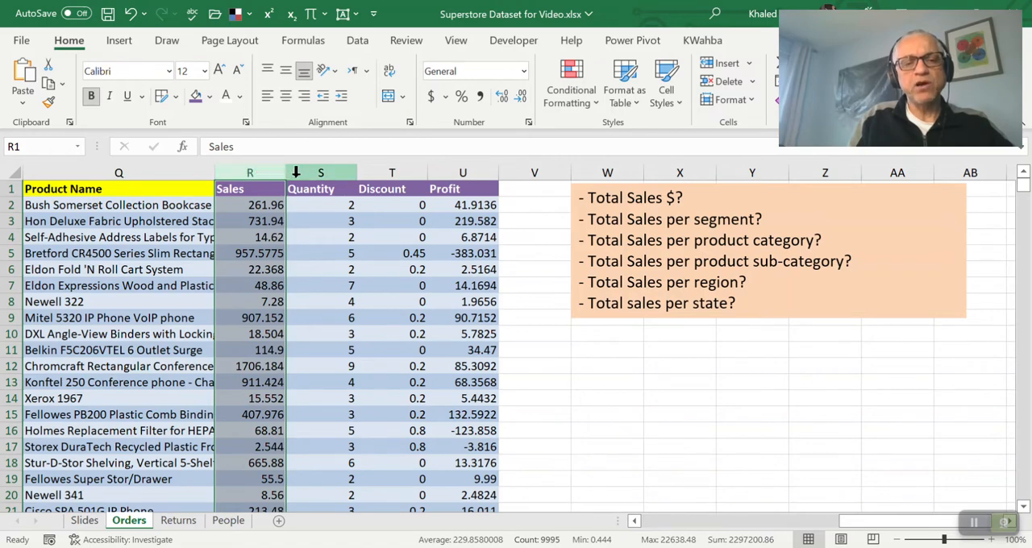
pyautogui.click(315, 172)
pyautogui.click(387, 171)
pyautogui.click(454, 171)
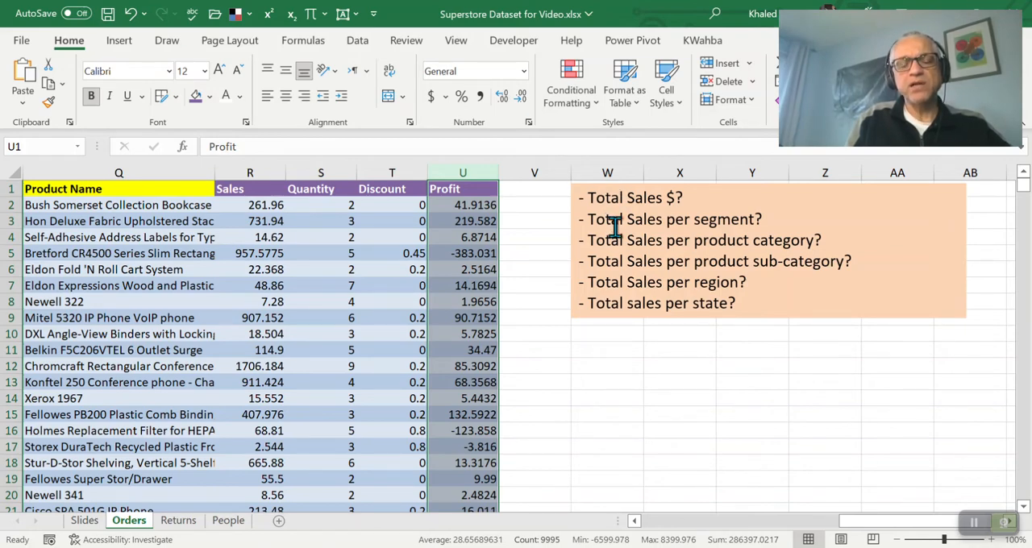
# Return along row 3 to the Segment column and widen column H slightly
pyautogui.click(369, 228)
pyautogui.press('Left')
pyautogui.press('Left')
pyautogui.press('Left')
pyautogui.press('Left')
pyautogui.press('Left')
pyautogui.press('Left')
pyautogui.press('Left')
pyautogui.press('Left')
pyautogui.press('Left')
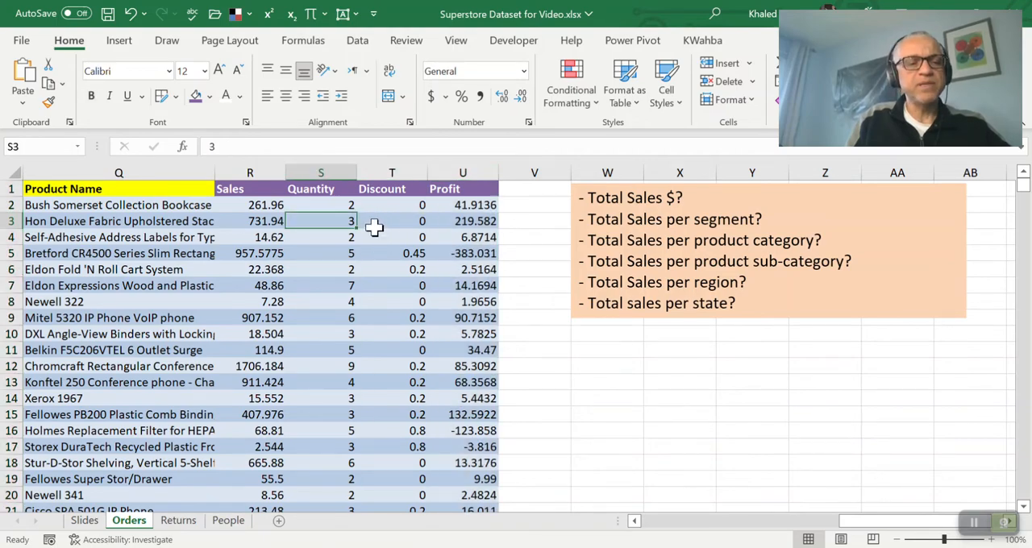
pyautogui.press('Left')
pyautogui.press('Left')
pyautogui.press('Left')
pyautogui.press('Left')
pyautogui.press('Left')
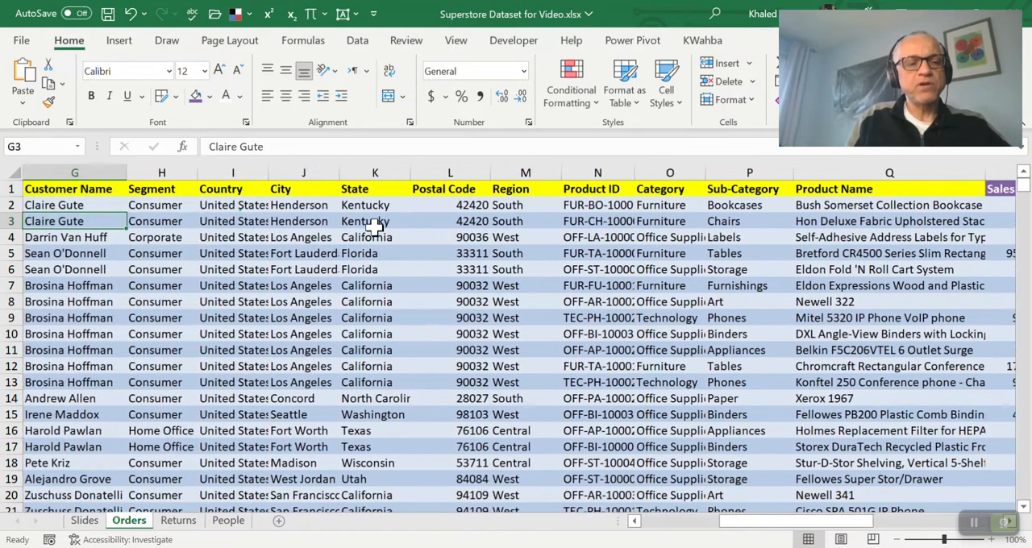
pyautogui.press('Left')
pyautogui.press('Right')
pyautogui.press('Right')
pyautogui.press('Right')
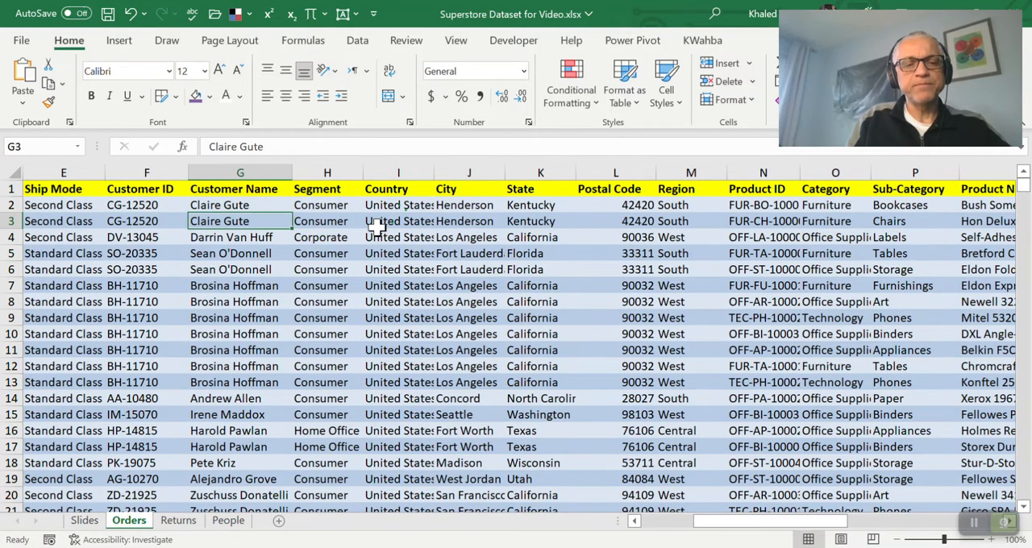
pyautogui.moveTo(364, 174); pyautogui.dragTo(377, 176)
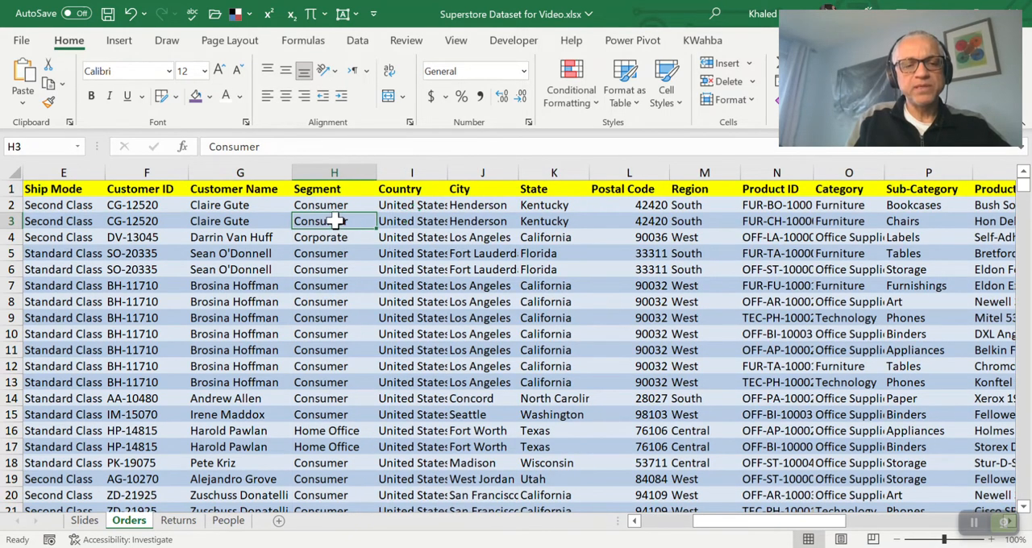
# Review the customer segment values down column H to row 17 and return to the Segment header
pyautogui.press('Down')
pyautogui.press('Down')
pyautogui.press('Down')
pyautogui.press('Down')
pyautogui.press('Down')
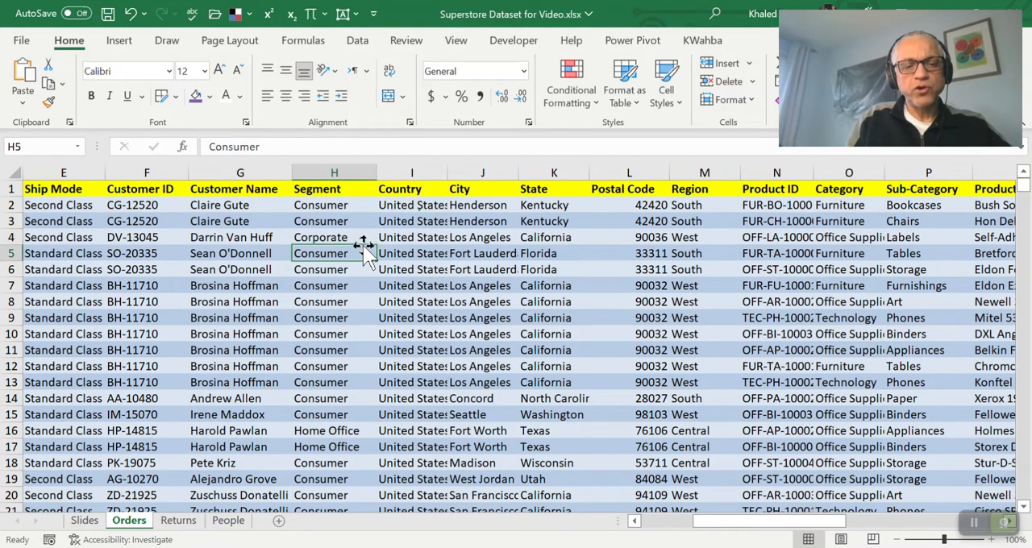
pyautogui.press('Down')
pyautogui.press('Down')
pyautogui.press('Down')
pyautogui.press('Down')
pyautogui.press('Down')
pyautogui.press('Down')
pyautogui.press('Down')
pyautogui.press('Down')
pyautogui.press('Down')
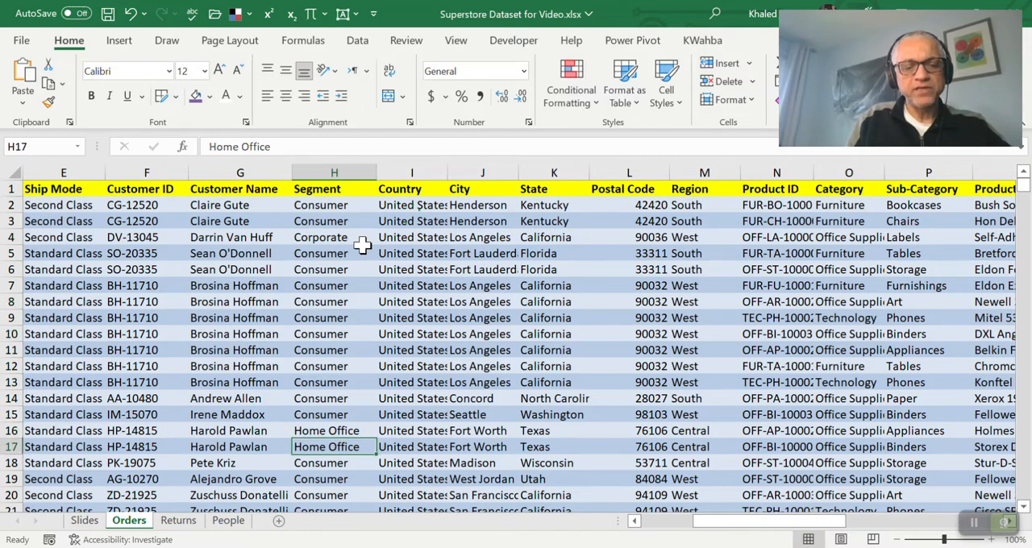
pyautogui.press('Up')
pyautogui.press('Up')
pyautogui.press('Up')
pyautogui.press('Up')
pyautogui.press('Up')
pyautogui.press('Up')
pyautogui.press('Up')
pyautogui.press('Up')
pyautogui.press('Up')
pyautogui.press('Up')
pyautogui.press('Up')
pyautogui.press('Up')
pyautogui.press('Up')
pyautogui.press('Up')
pyautogui.press('Up')
pyautogui.press('Up')
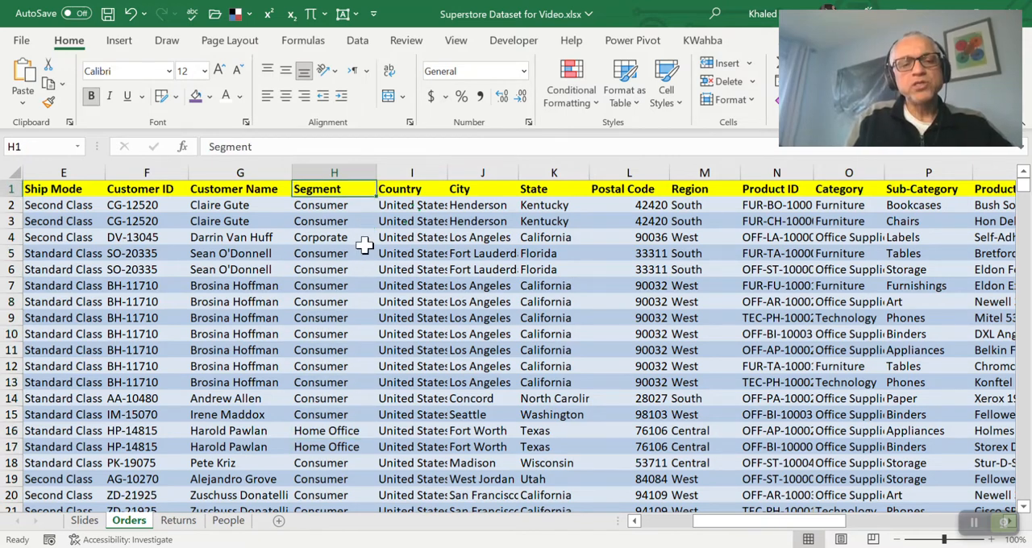
# Follow the first order in row 2 from its Segment across to its Sales value in R2
pyautogui.press('Down')
pyautogui.press('Right')
pyautogui.press('Right')
pyautogui.press('Right')
pyautogui.press('Right')
pyautogui.press('Right')
pyautogui.press('Right')
pyautogui.press('Right')
pyautogui.press('Right')
pyautogui.press('Right')
pyautogui.press('Right')
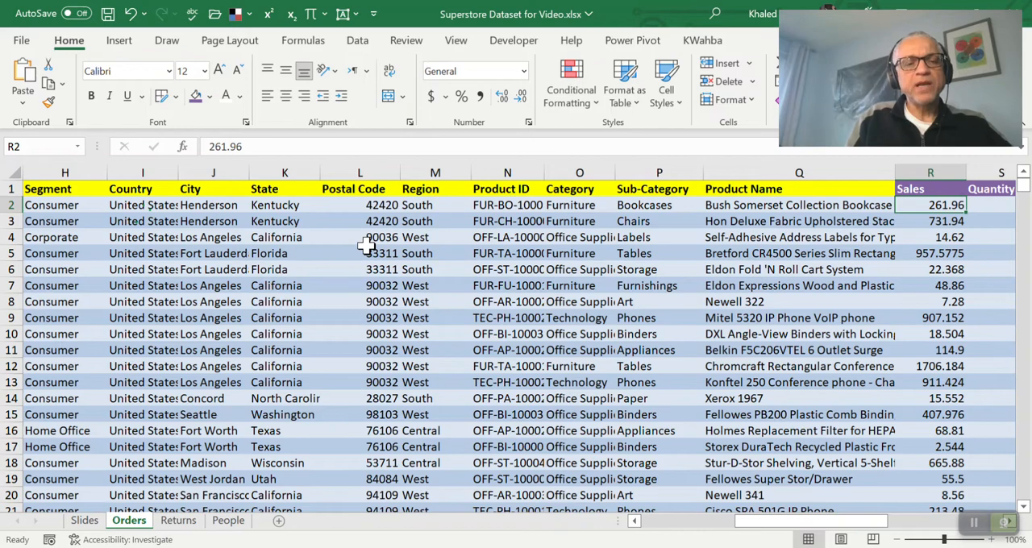
# Go along row 1 from the State header past Profit to the empty columns beside the total sales questions
pyautogui.click(296, 191)
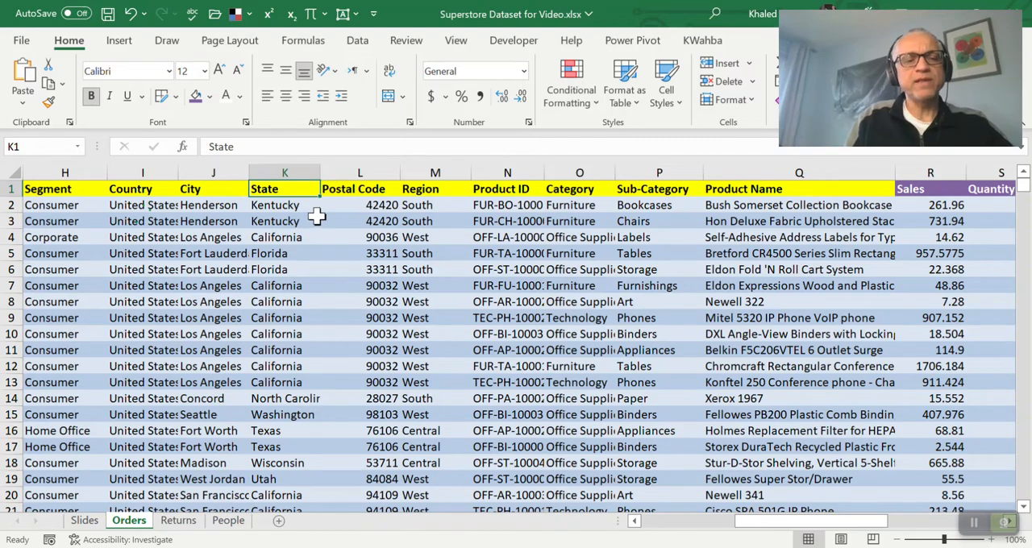
pyautogui.press('Right')
pyautogui.press('Right')
pyautogui.hotkey('ctrl', 'Right')
pyautogui.press('Right')
pyautogui.press('Right')
pyautogui.press('Right')
pyautogui.press('Right')
pyautogui.press('Right')
pyautogui.press('Right')
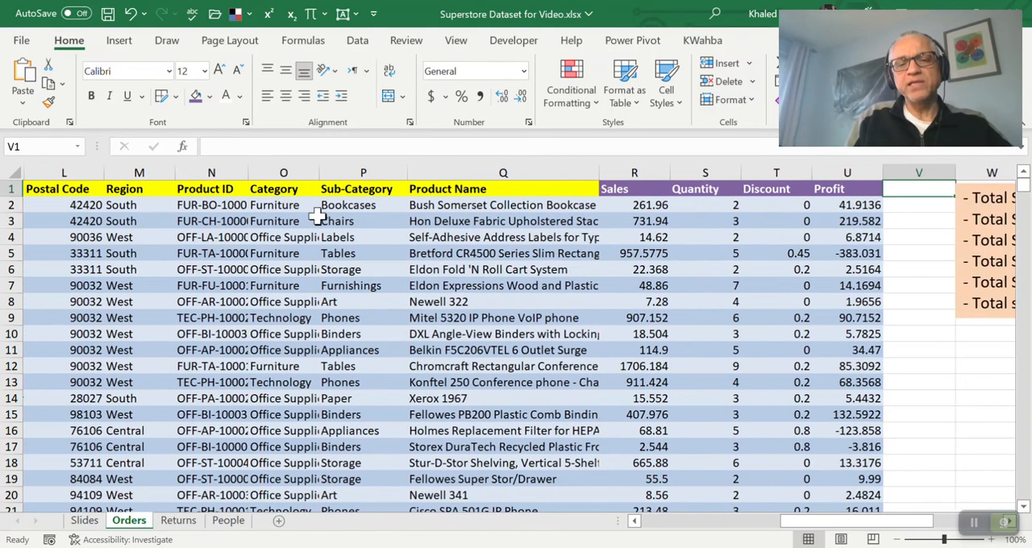
pyautogui.press('Right')
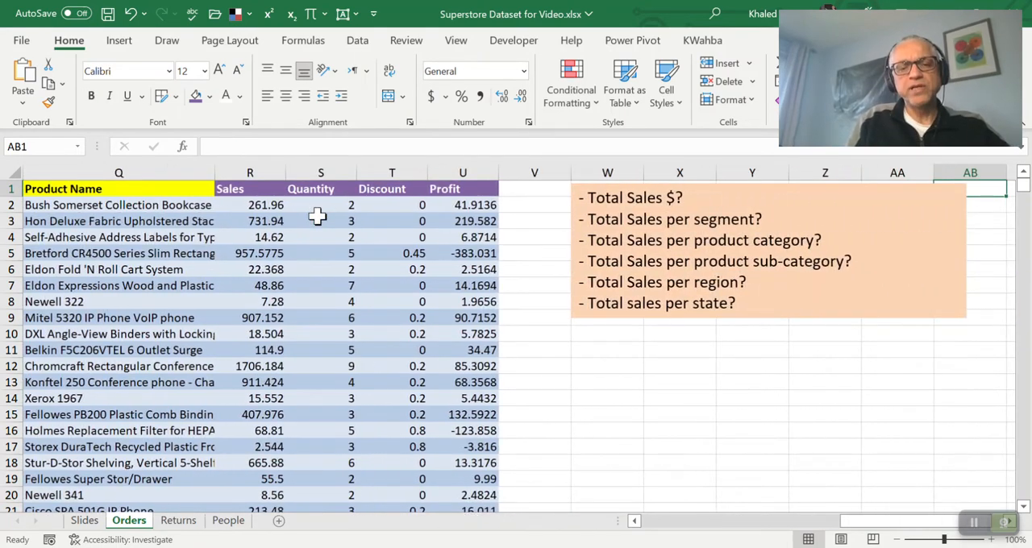
pyautogui.press('Left')
pyautogui.press('Left')
pyautogui.press('Left')
pyautogui.press('Left')
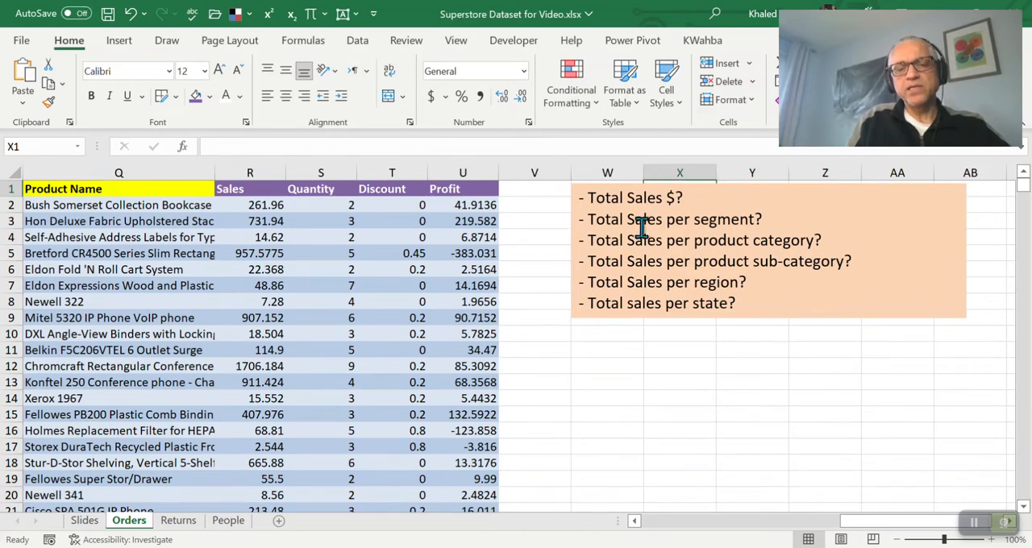
# Review the total sales questions in the text box and move the box over to column Y, clearing columns W and X
pyautogui.click(698, 221)
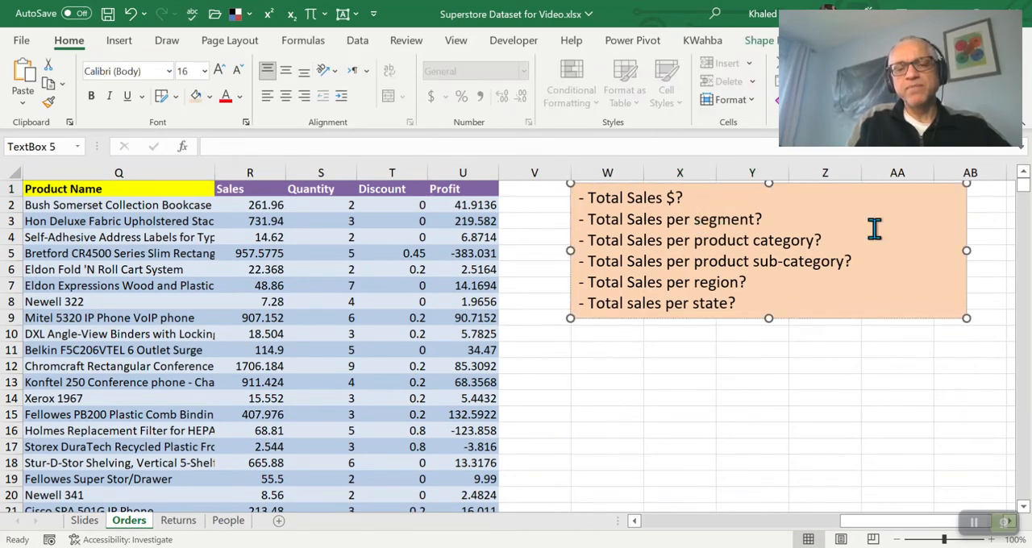
pyautogui.press('Down')
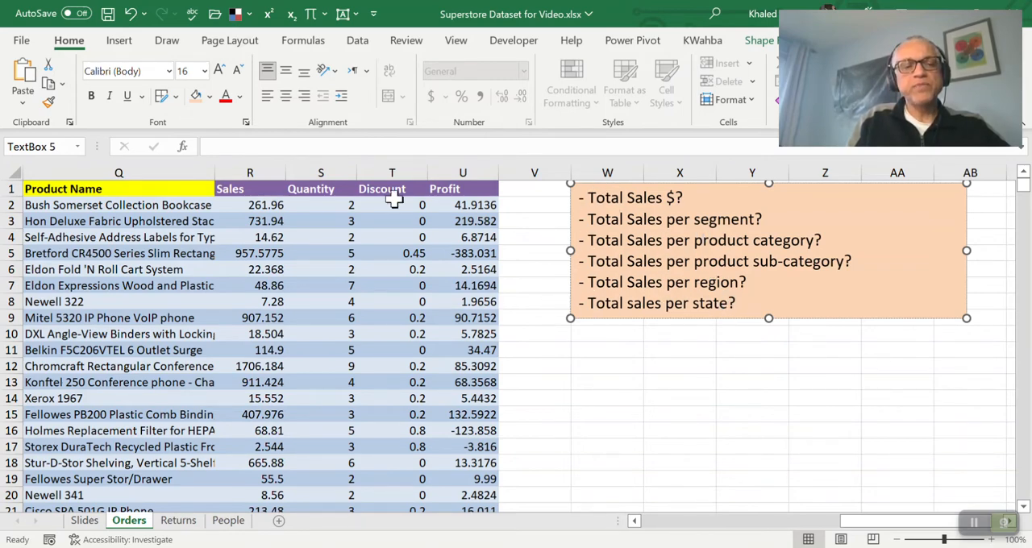
pyautogui.doubleClick(645, 198)
pyautogui.doubleClick(645, 219)
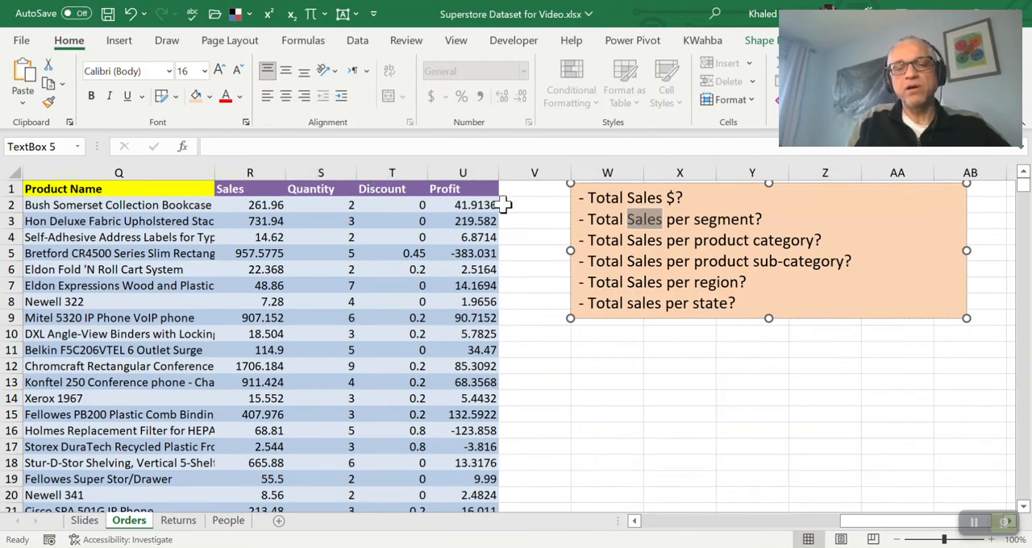
pyautogui.click(720, 197)
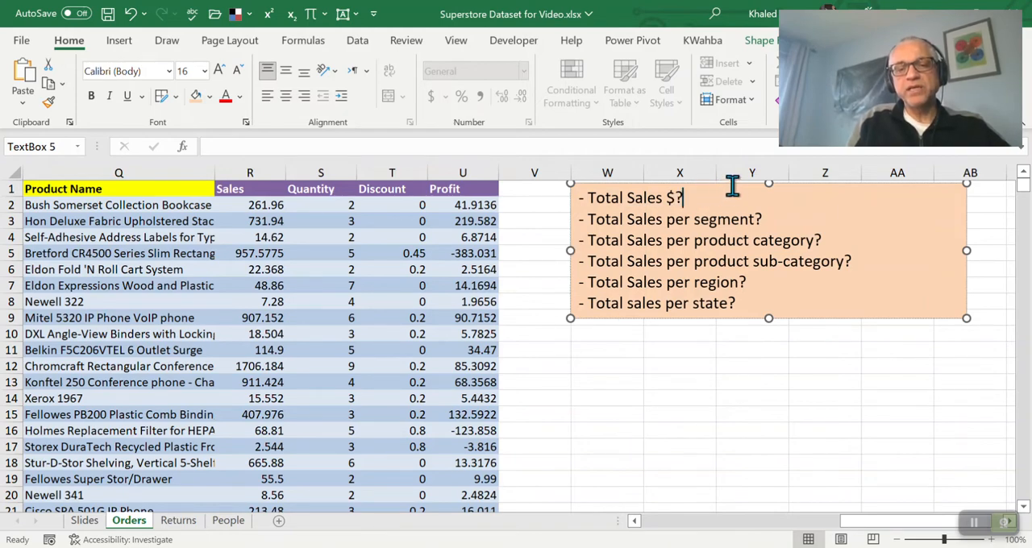
pyautogui.moveTo(727, 184); pyautogui.dragTo(895, 187)
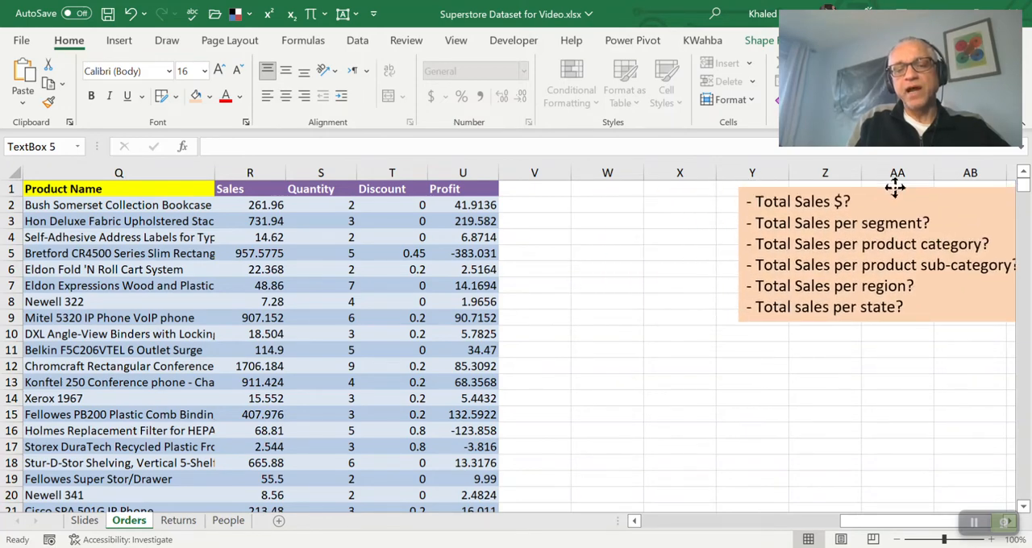
# Enter the heading Total Sales in cell W1
pyautogui.click(597, 189)
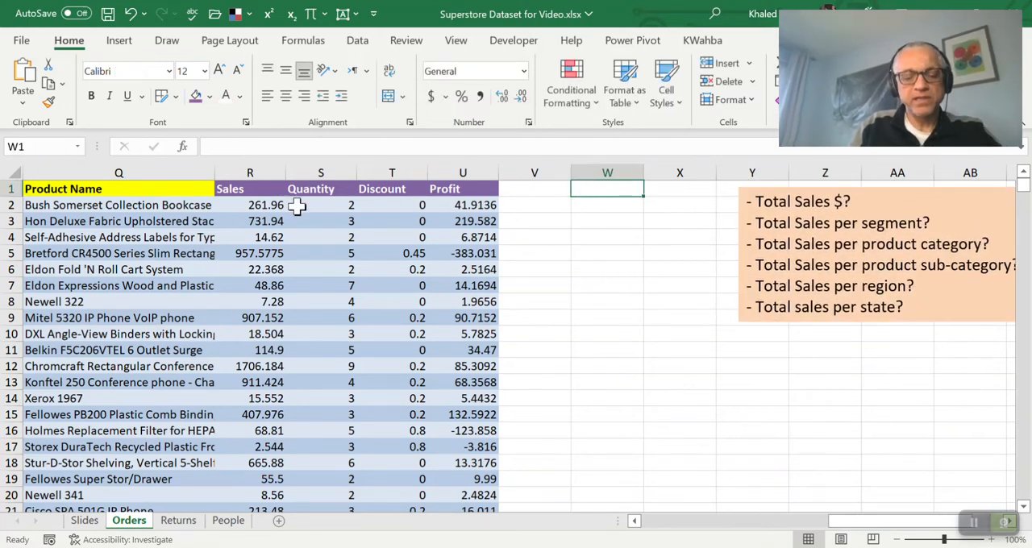
pyautogui.write('Total')
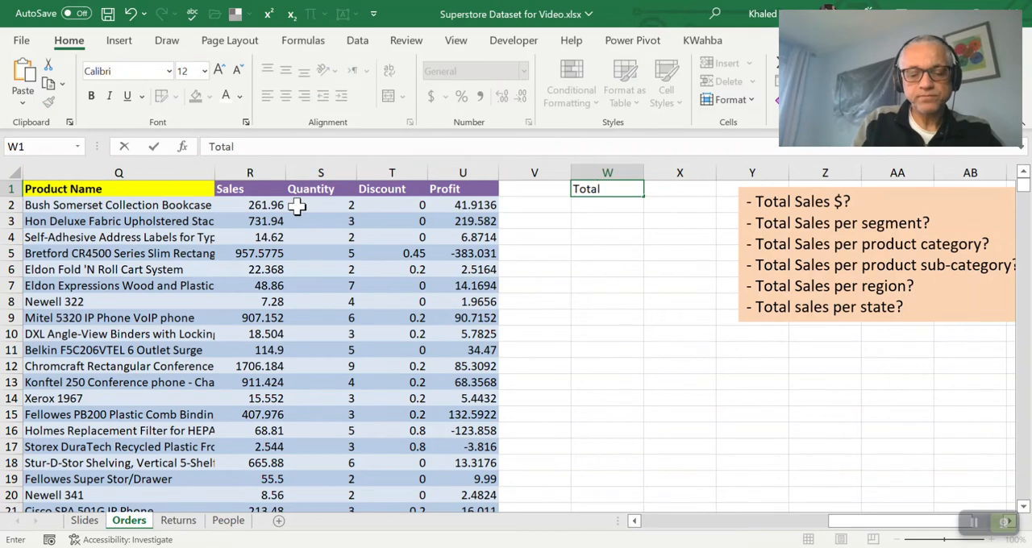
pyautogui.write(' Sales')
pyautogui.press('Return')
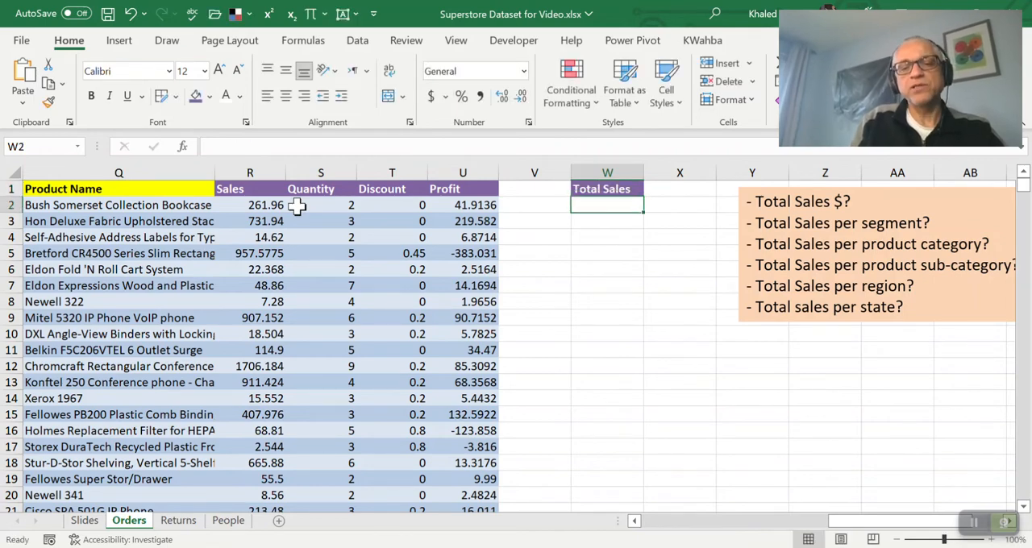
# Total the entire Sales column in cell W2 with the formula =SUM(R:R)
pyautogui.write('=')
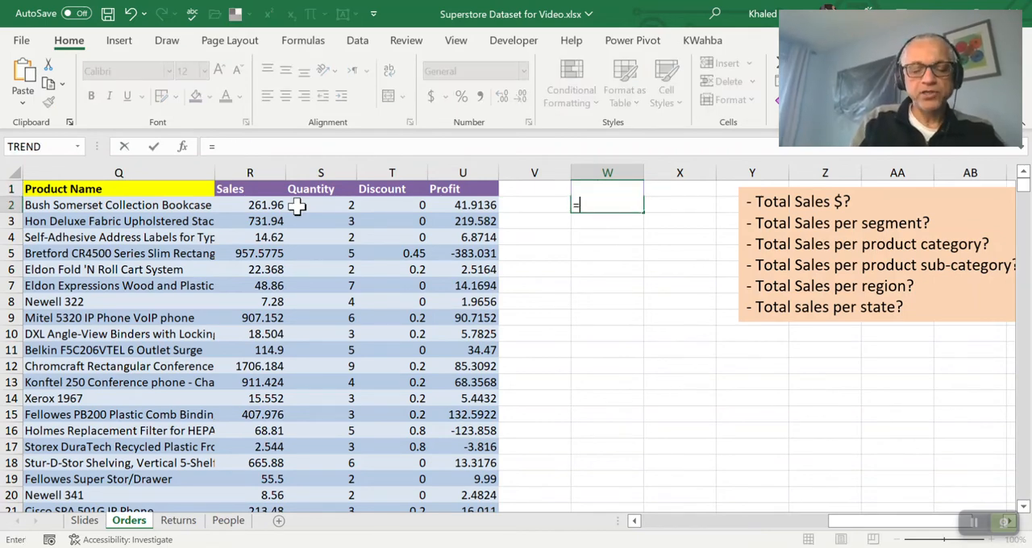
pyautogui.write('sum(')
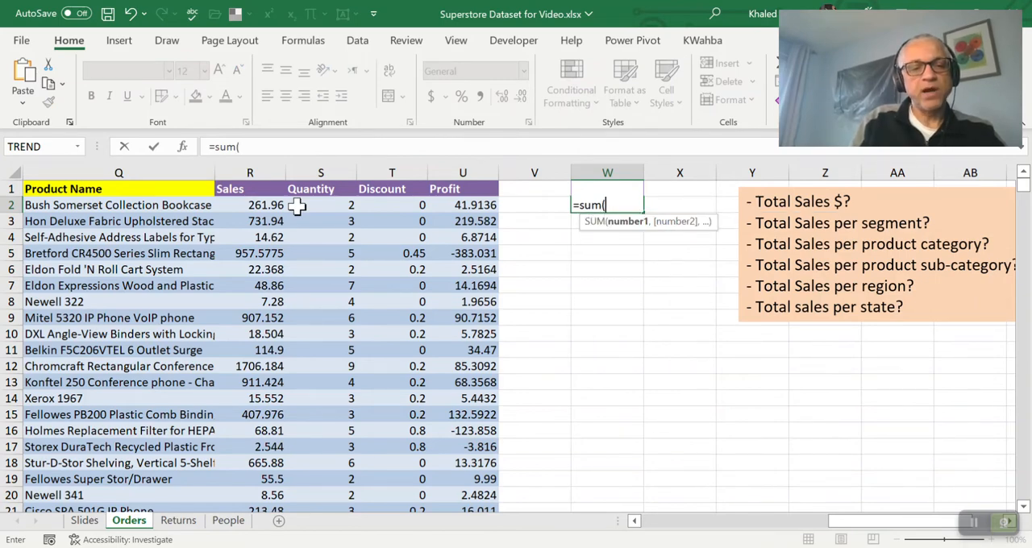
pyautogui.click(258, 168)
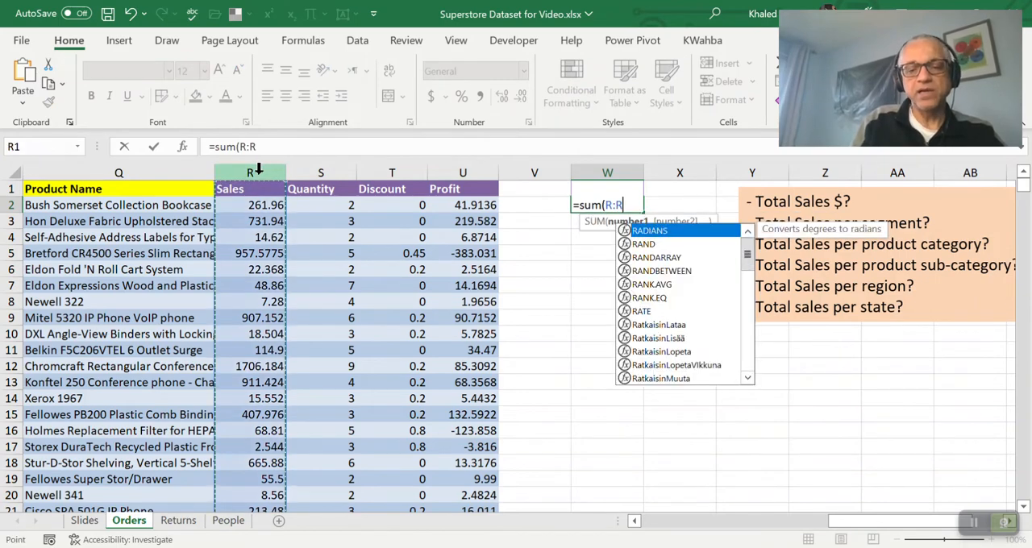
pyautogui.write(')')
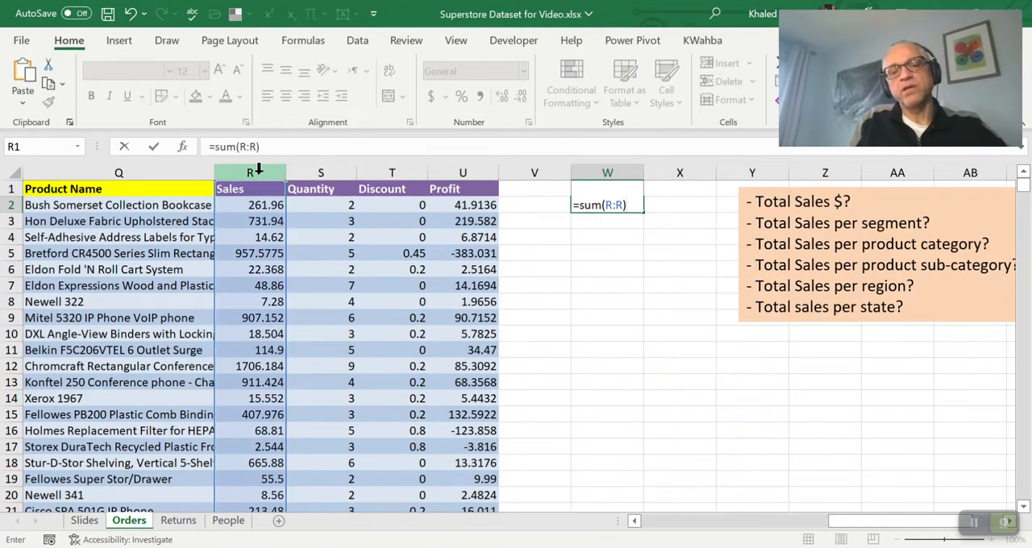
pyautogui.press('Return')
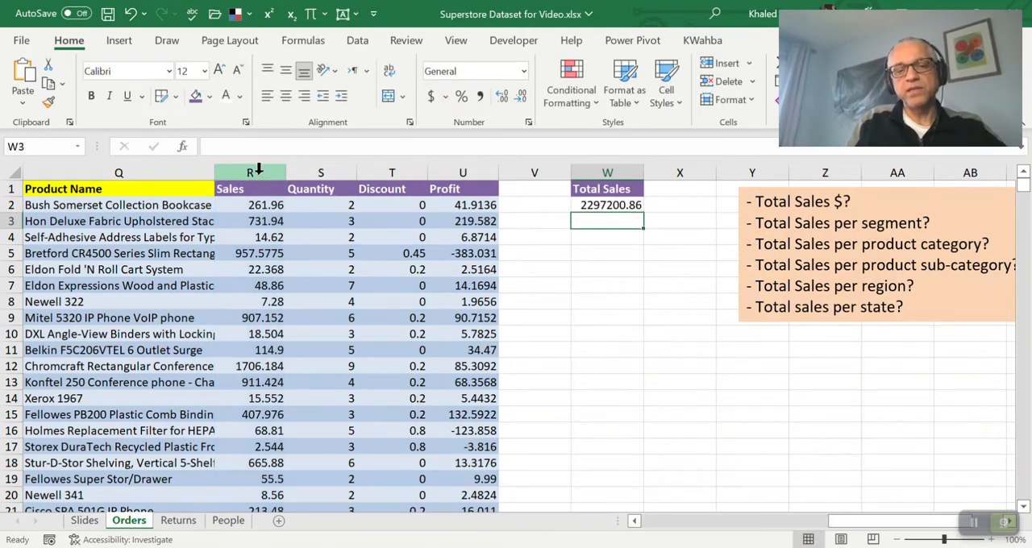
# Format the total in W2 as a dollar amount in accounting style with thousands separators and no decimals
pyautogui.press('Up')
pyautogui.click(480, 96)
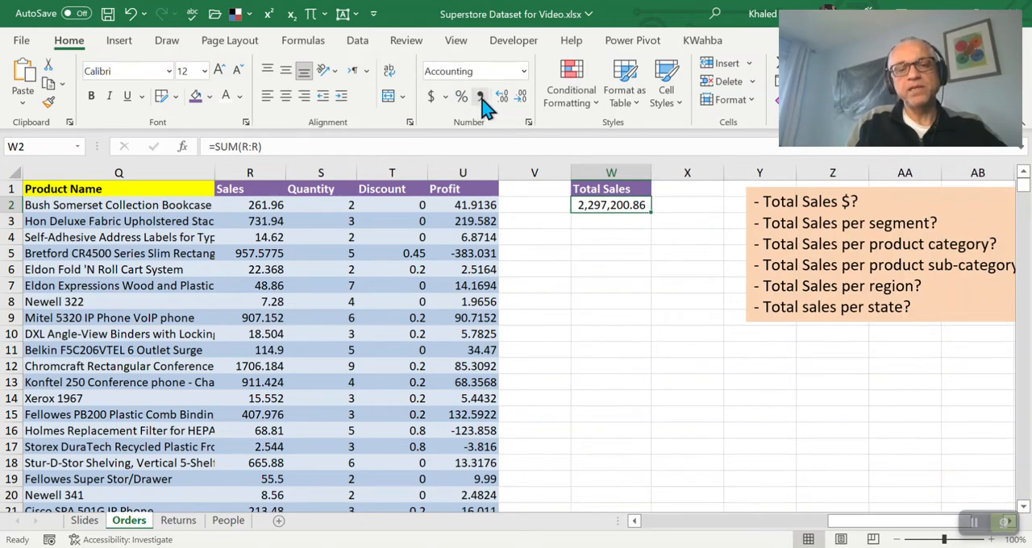
pyautogui.click(523, 98)
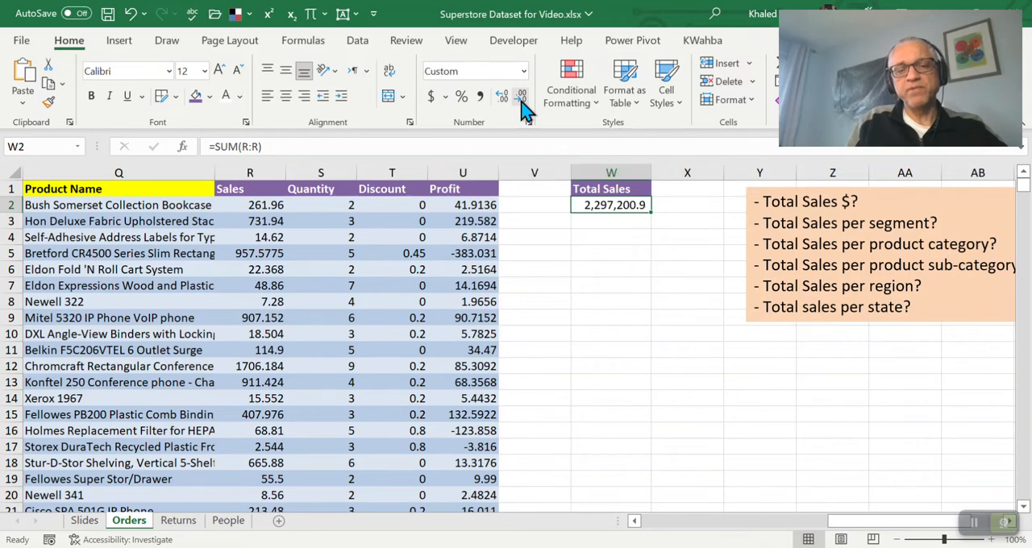
pyautogui.click(522, 98)
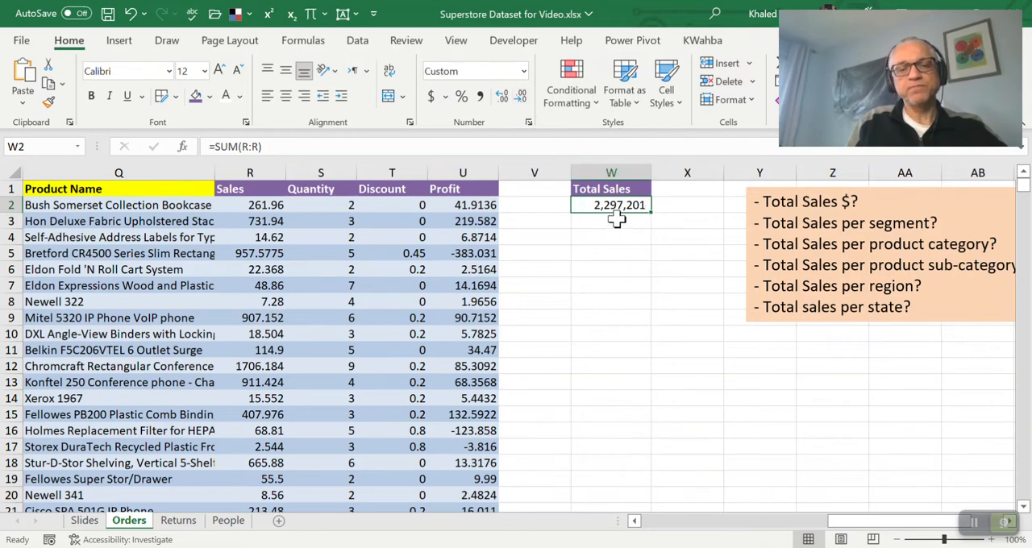
pyautogui.click(431, 96)
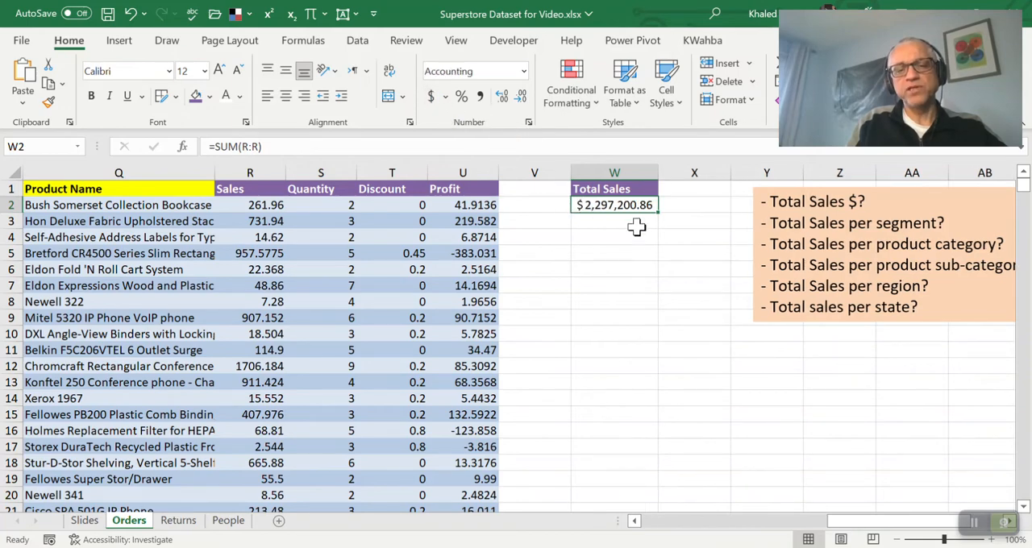
pyautogui.click(522, 98)
pyautogui.click(523, 99)
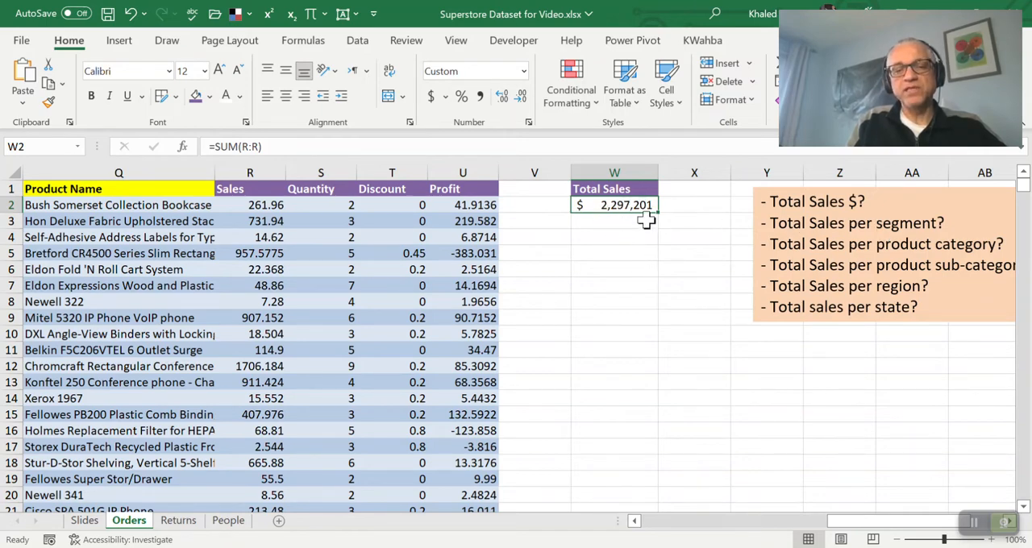
# Enter the heading Segments in cell X1
pyautogui.click(685, 191)
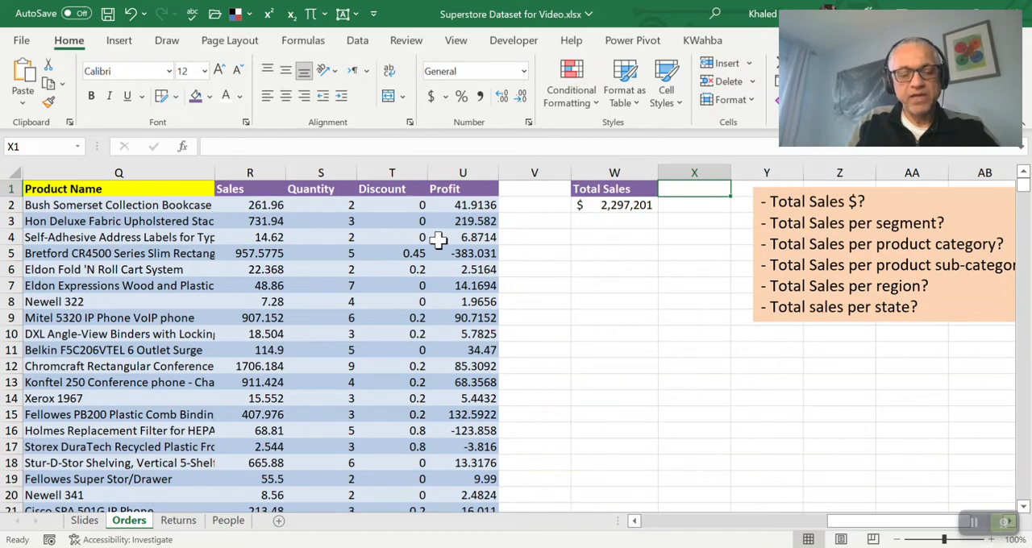
pyautogui.write('Segments')
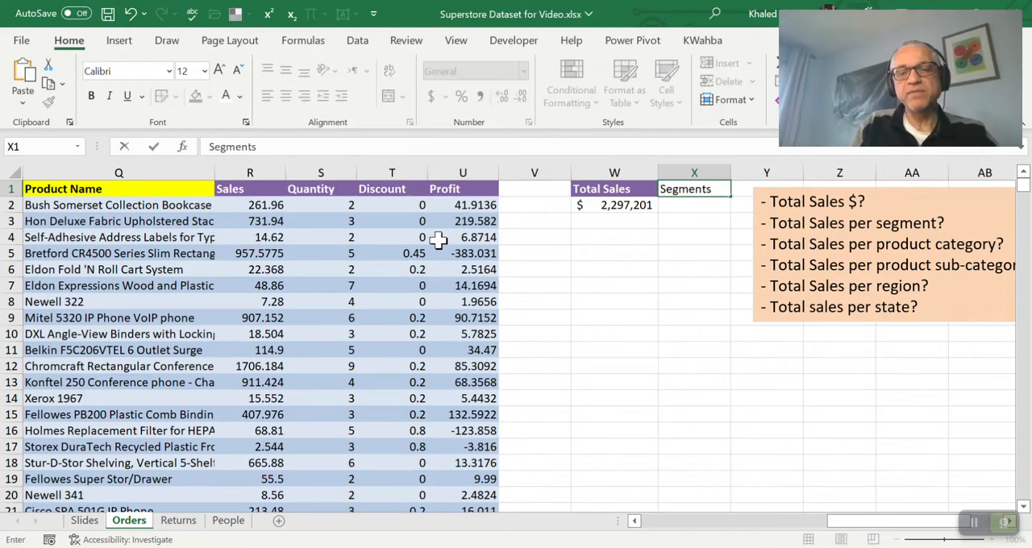
pyautogui.press('Return')
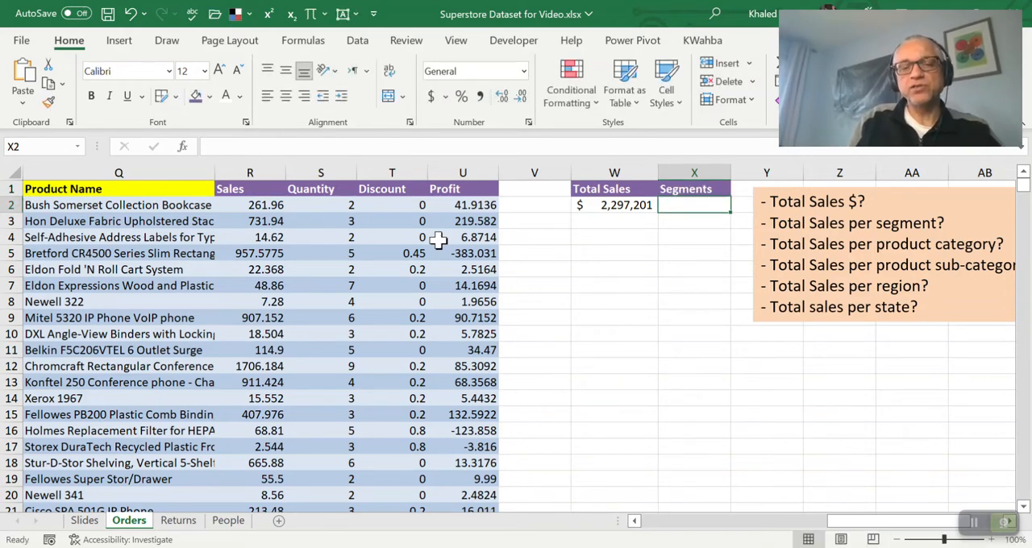
# List the distinct customer segments from cell X2 down with the formula =UNIQUE(H2:H9995)
pyautogui.write('=')
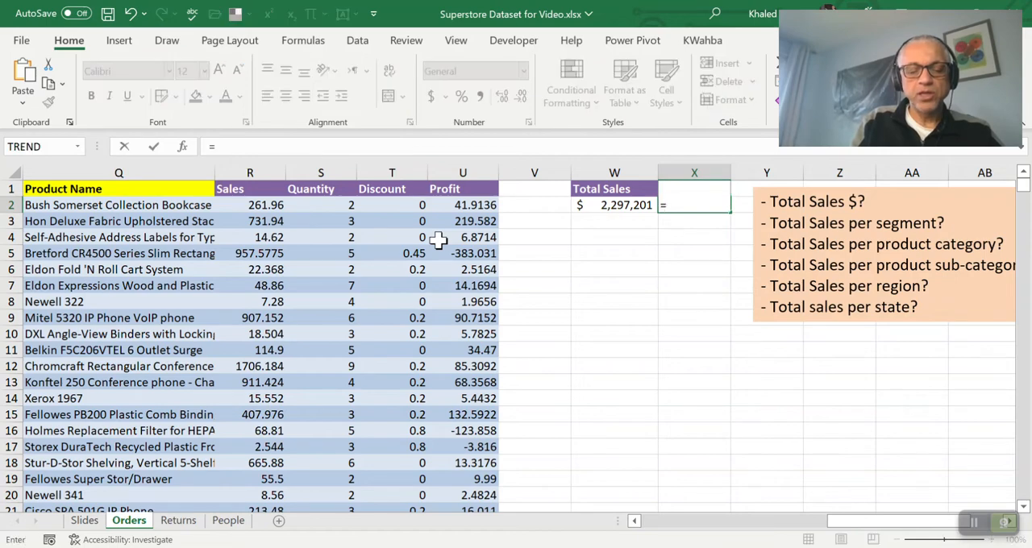
pyautogui.write('un')
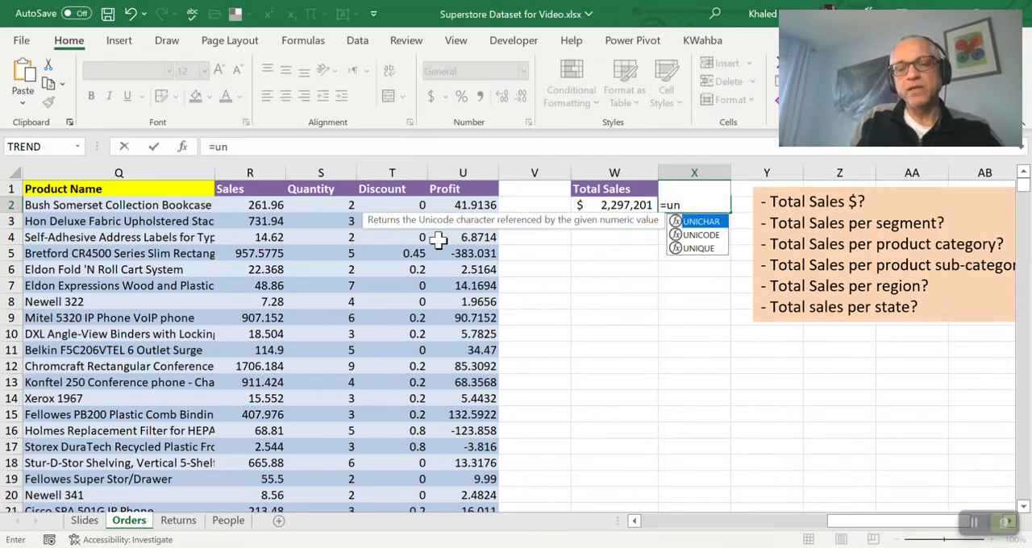
pyautogui.press('Down')
pyautogui.press('Down')
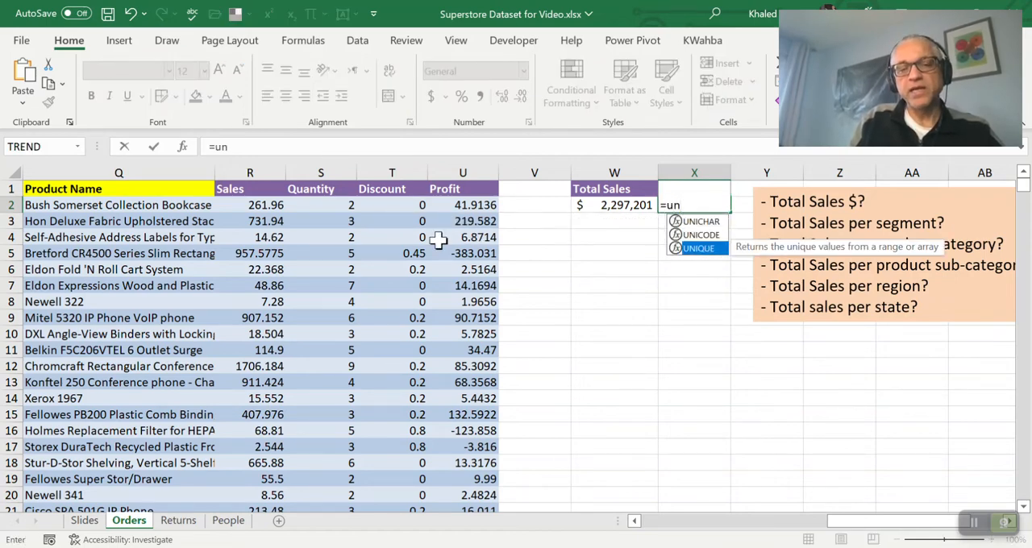
pyautogui.press('Tab')
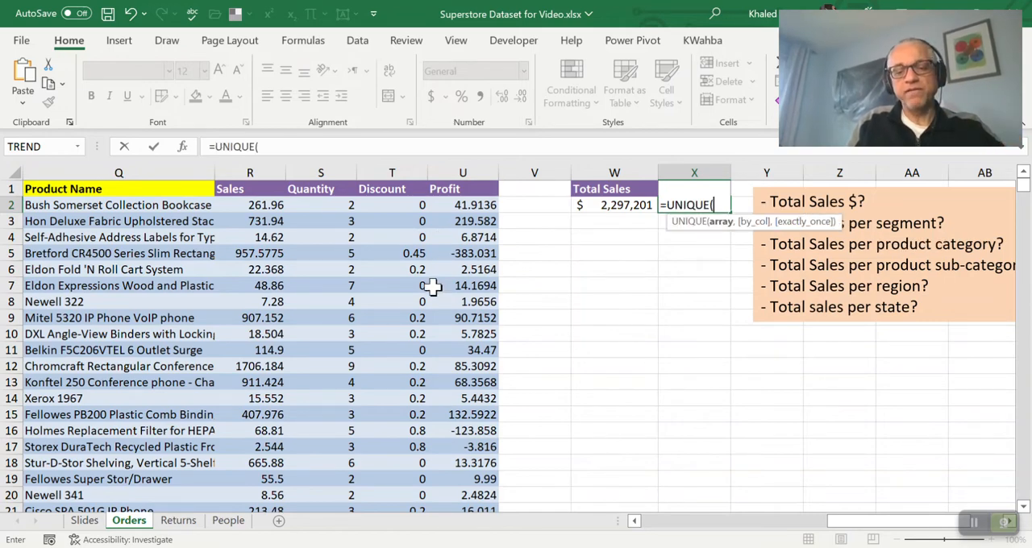
pyautogui.click(635, 522)
pyautogui.moveTo(634, 522); pyautogui.dragTo(635, 522)
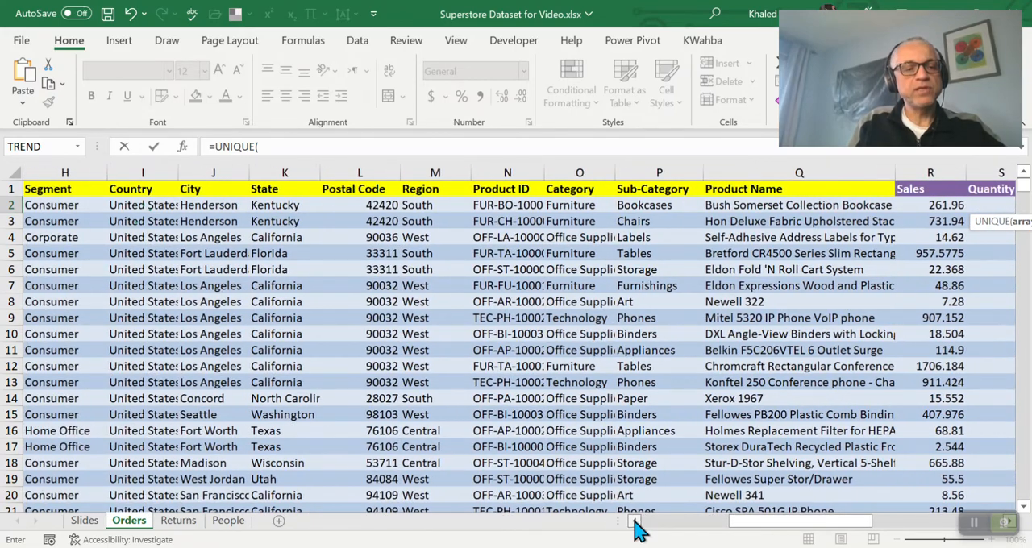
pyautogui.click(61, 206)
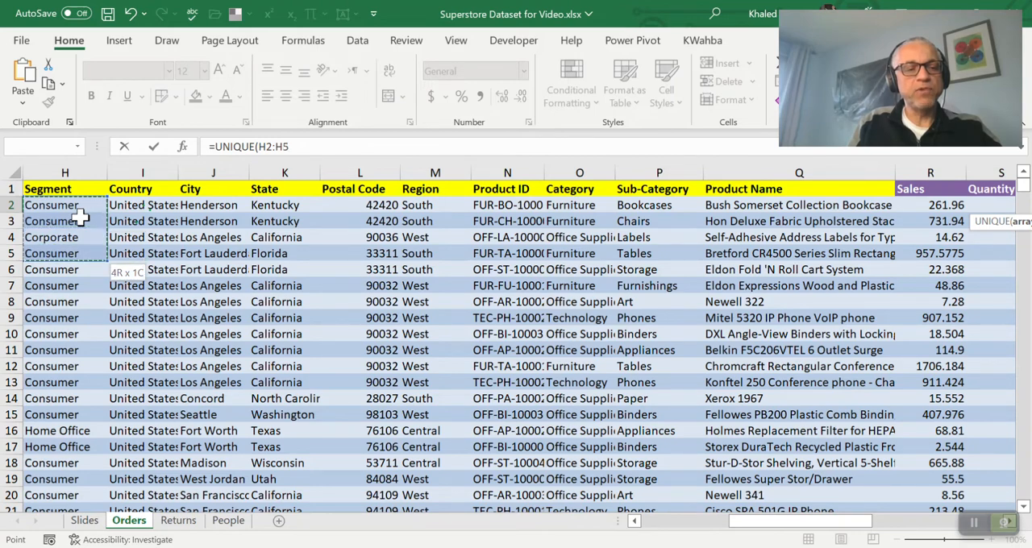
pyautogui.hotkey('shift', 'Down')
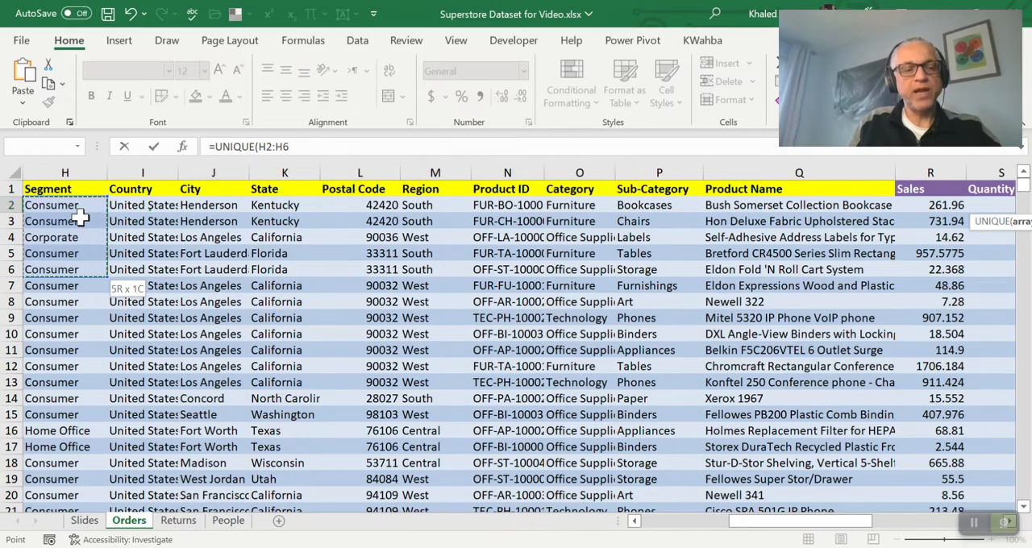
pyautogui.hotkey('ctrl', 'shift', 'Down')
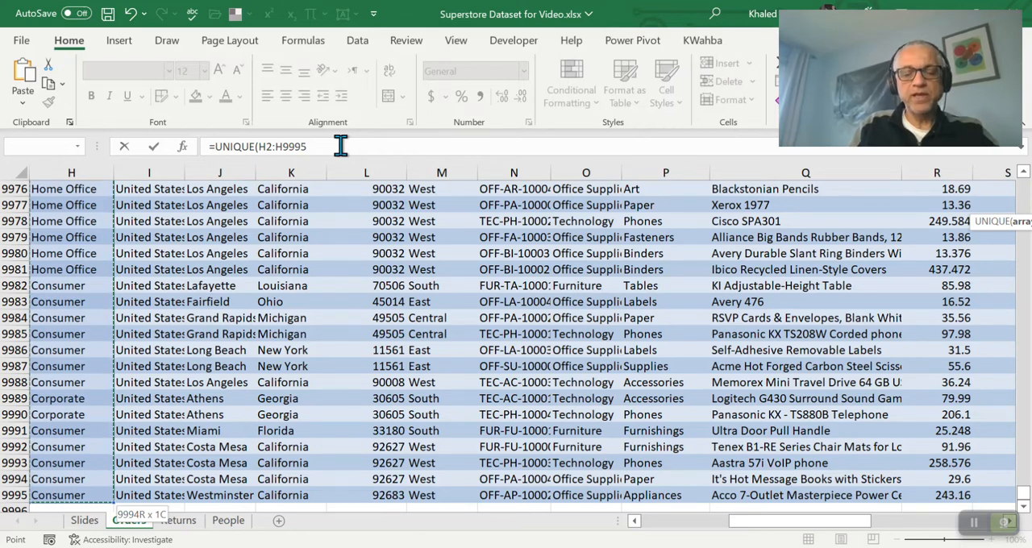
pyautogui.write(')')
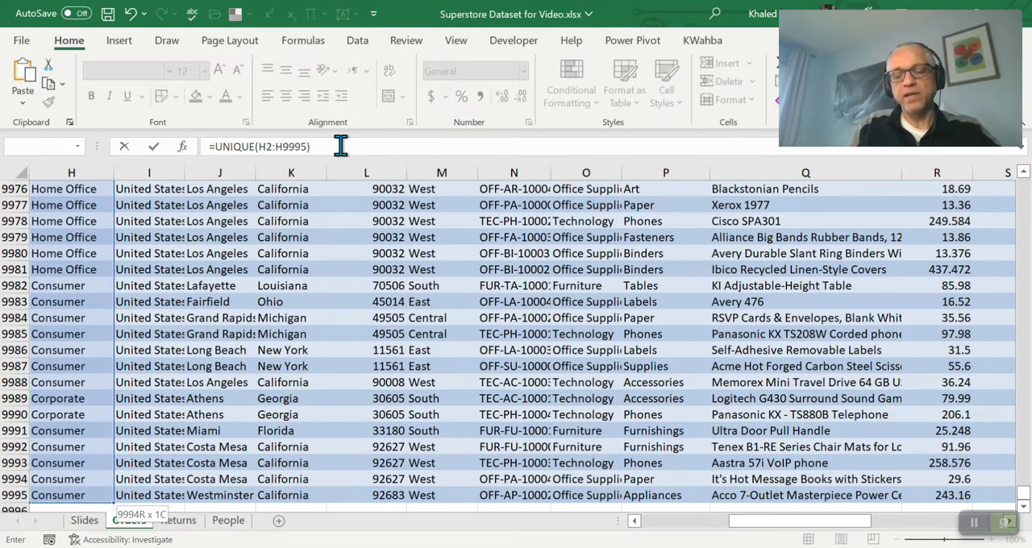
pyautogui.hotkey('ctrl', 'Return')
pyautogui.press('Up')
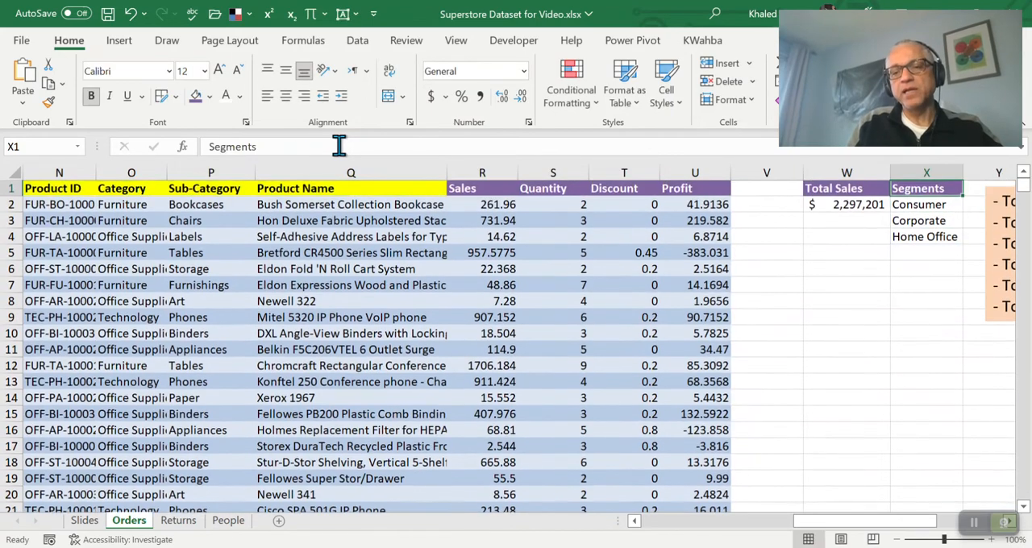
# Review the UNIQUE formula in X2 and the segment cells it fills down to X4
pyautogui.press('Down')
pyautogui.press('Right')
pyautogui.press('Right')
pyautogui.press('Right')
pyautogui.press('Left')
pyautogui.press('Left')
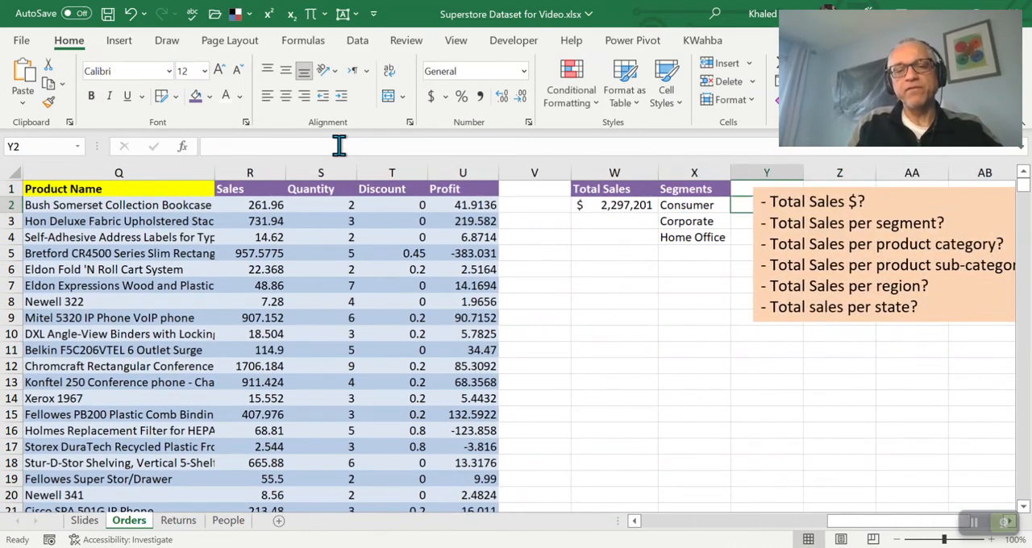
pyautogui.press('Left')
pyautogui.press('Up')
pyautogui.press('Down')
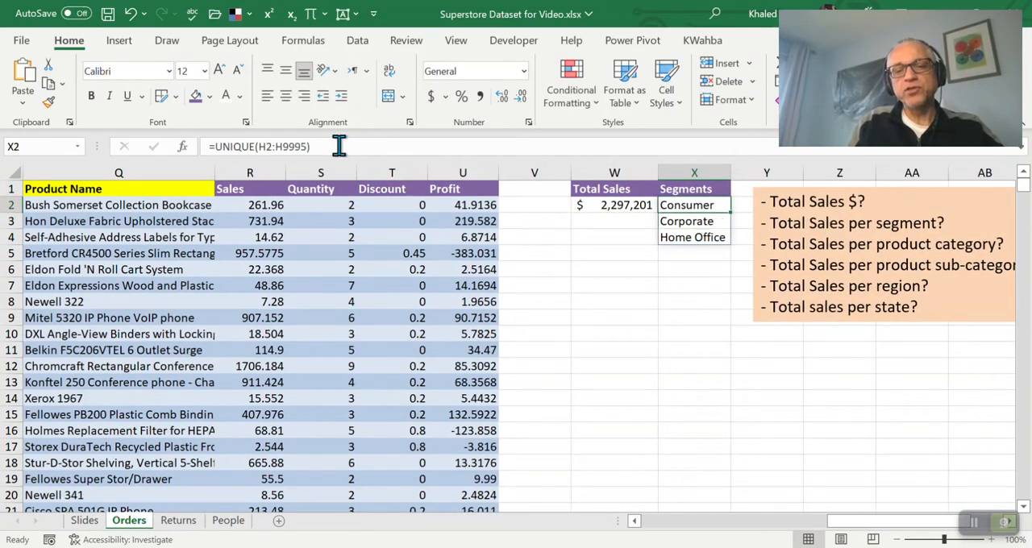
pyautogui.press('Down')
pyautogui.press('Down')
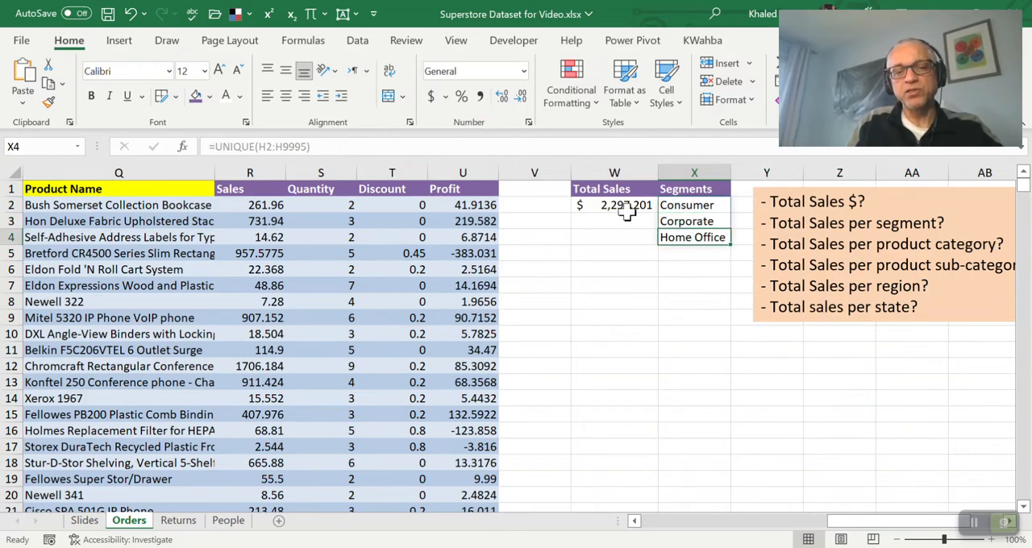
# Move the questions text box beneath the segment list so it starts at row 5 and clears the cells in column Y
pyautogui.click(805, 202)
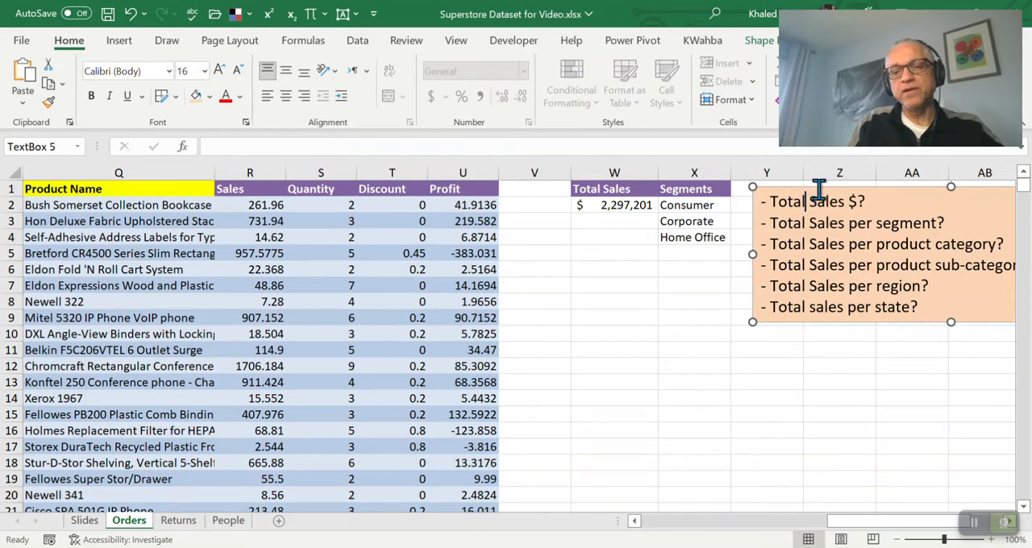
pyautogui.moveTo(824, 187); pyautogui.dragTo(653, 252)
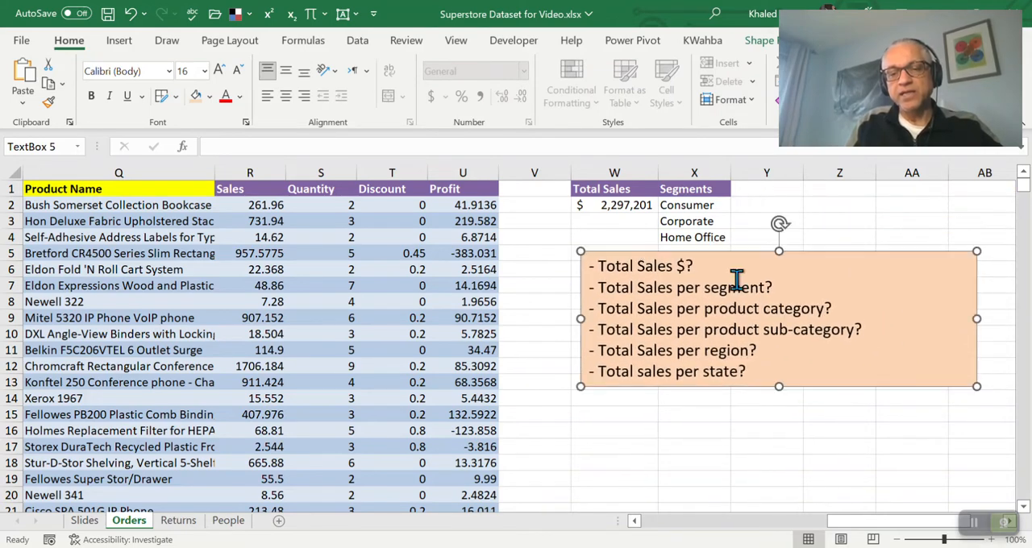
pyautogui.click(739, 202)
# Enter the heading Sales Per Segment in cell Y1 and widen column Y to fit it
pyautogui.press('Up')
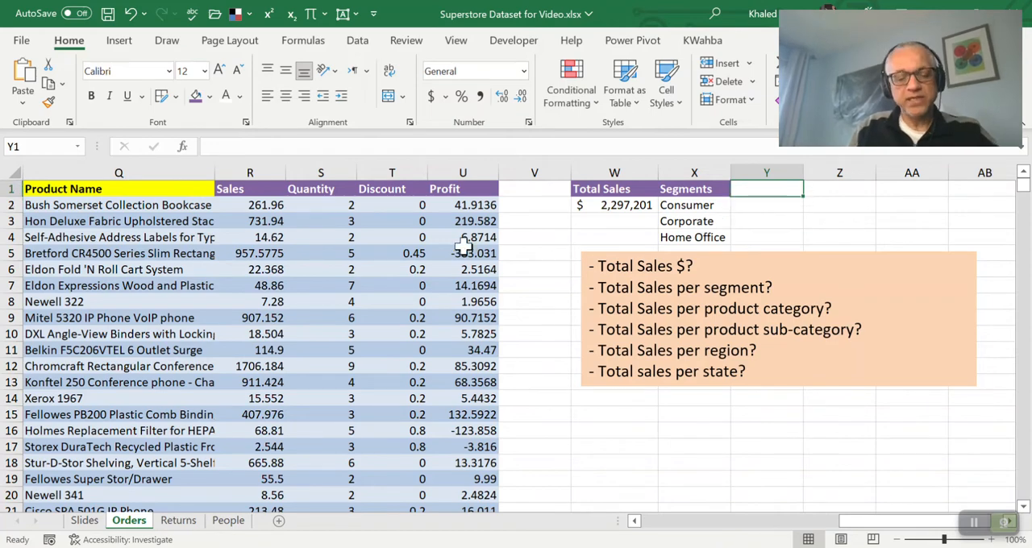
pyautogui.write('Sl')
pyautogui.press('BackSpace')
pyautogui.press('BackSpace')
pyautogui.press('BackSpace')
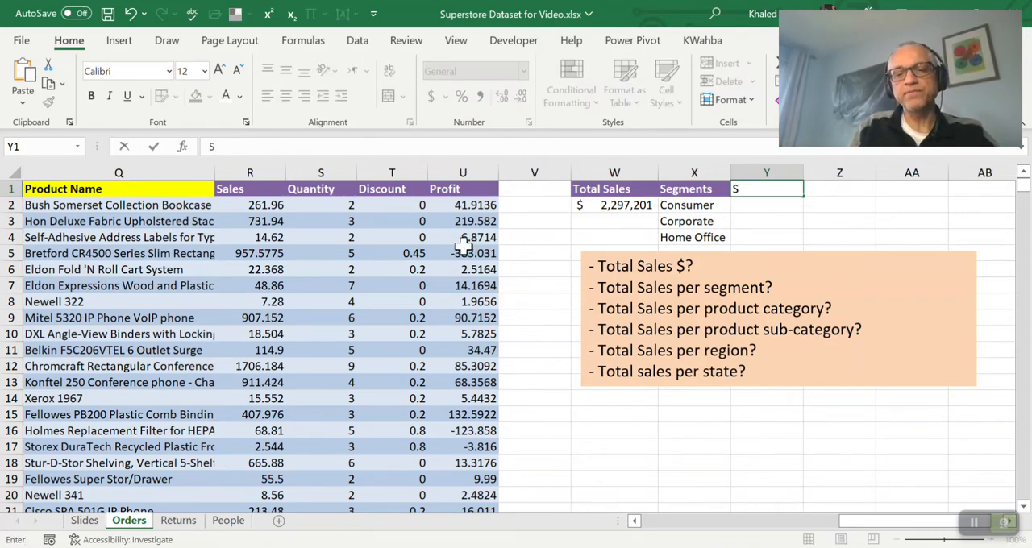
pyautogui.write('ales Pe')
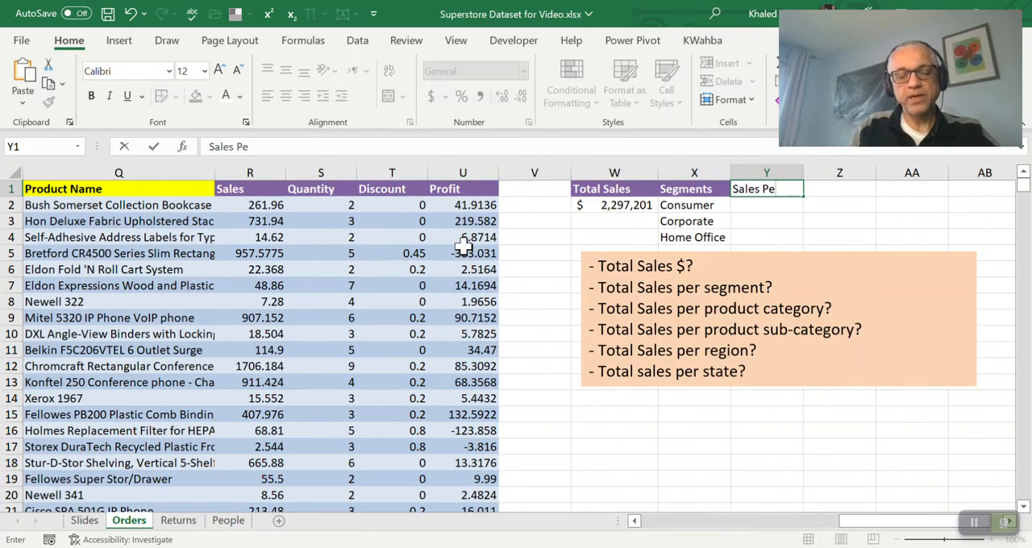
pyautogui.write('r Segment')
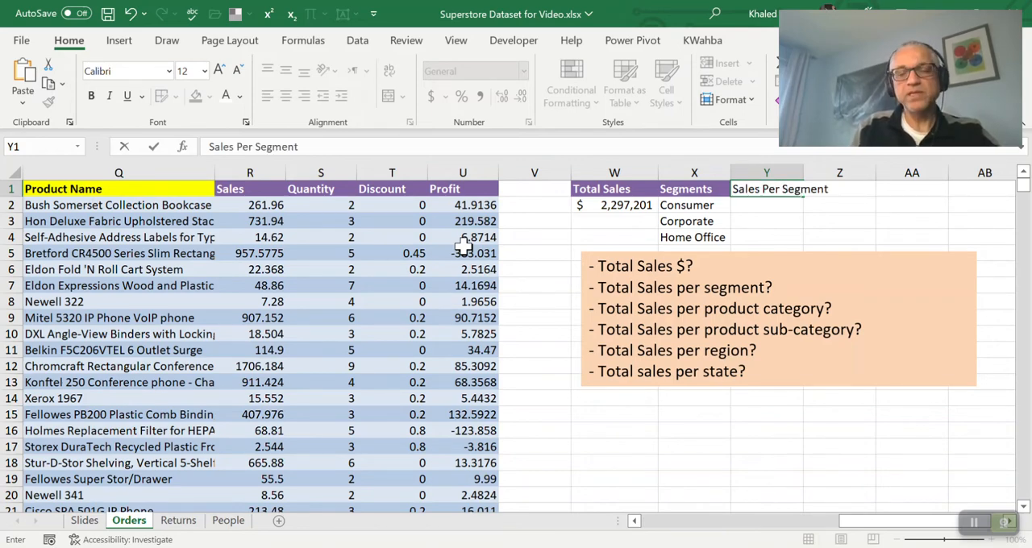
pyautogui.press('Return')
pyautogui.press('Up')
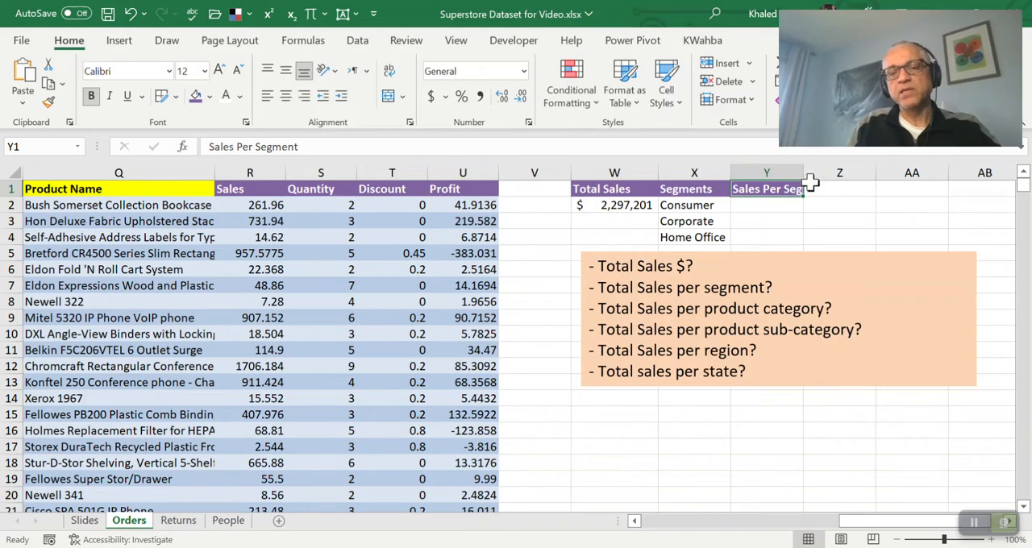
pyautogui.moveTo(804, 173); pyautogui.dragTo(842, 175)
# Begin a SUMIF formula in cell Y2 with the whole Sales column R:R as its first argument
pyautogui.click(791, 206)
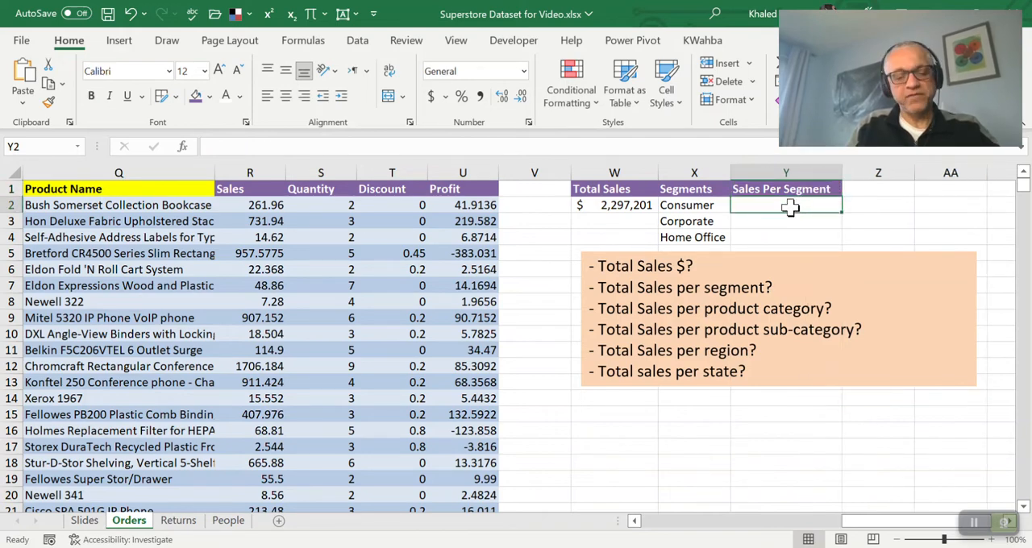
pyautogui.hotkey('shift', 'Down')
pyautogui.hotkey('shift', 'Down')
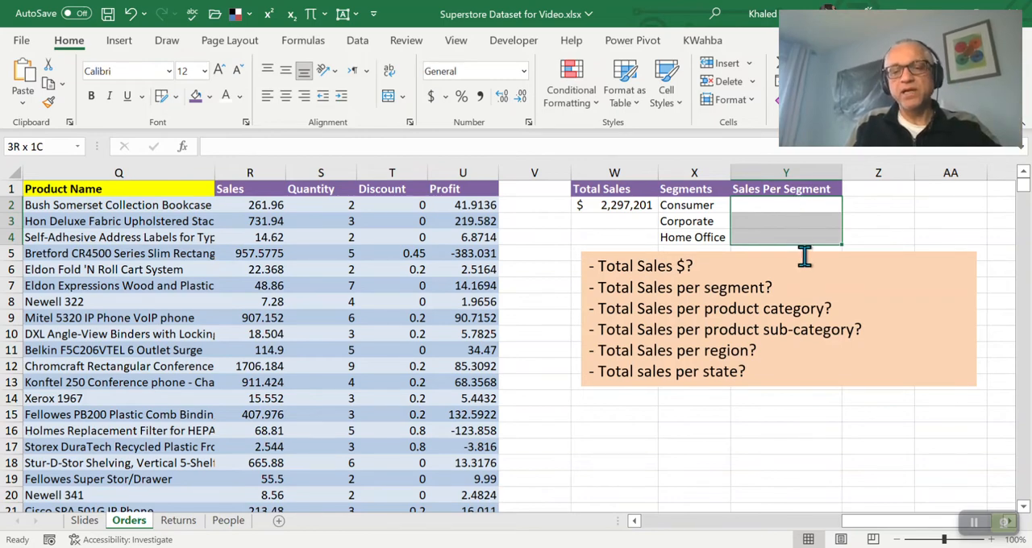
pyautogui.click(771, 205)
pyautogui.write('=sum')
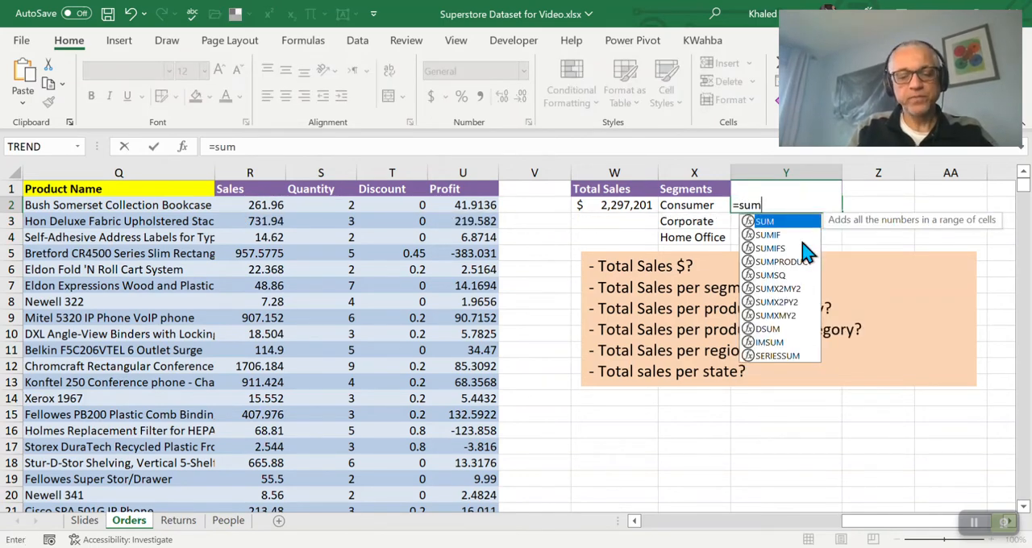
pyautogui.write('if')
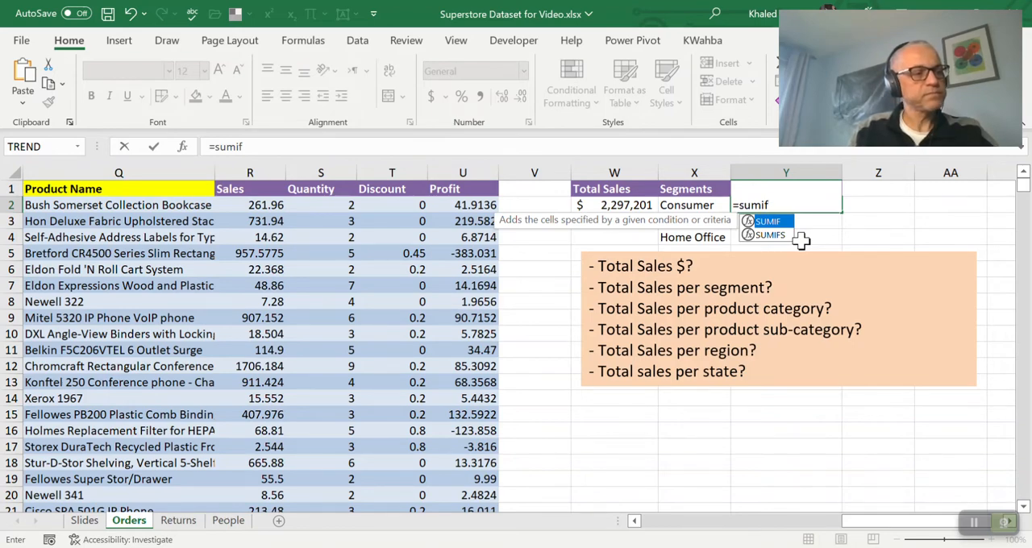
pyautogui.write('s')
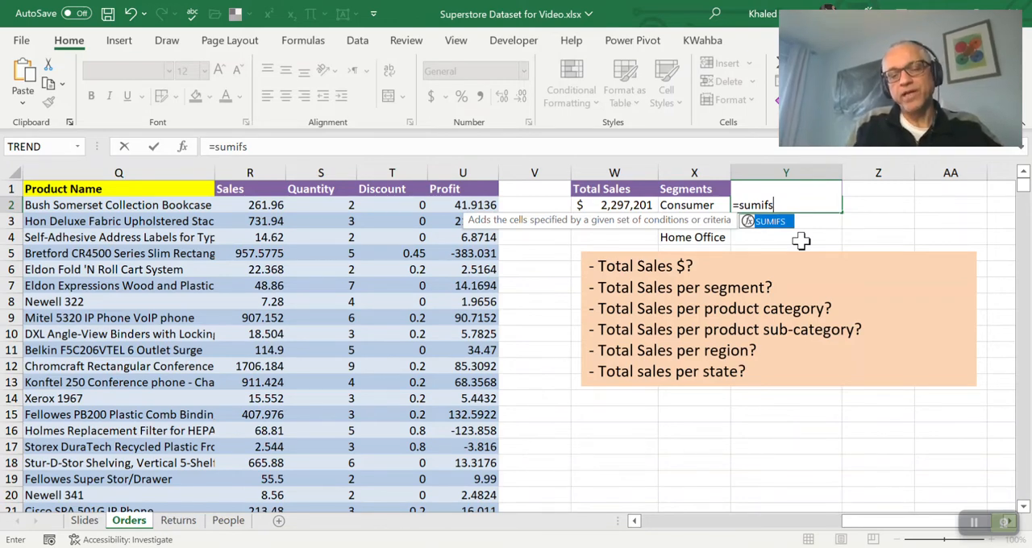
pyautogui.press('BackSpace')
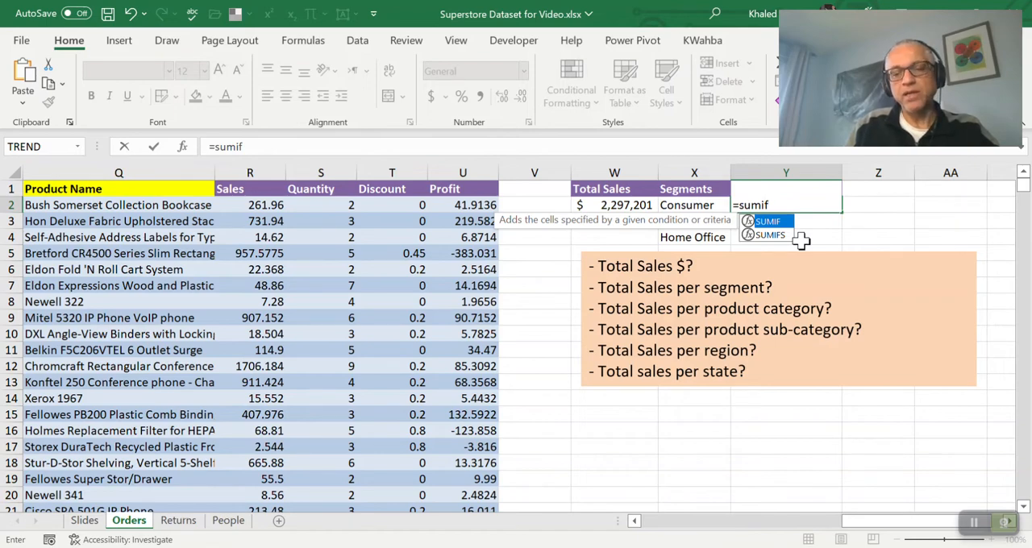
pyautogui.press('Tab')
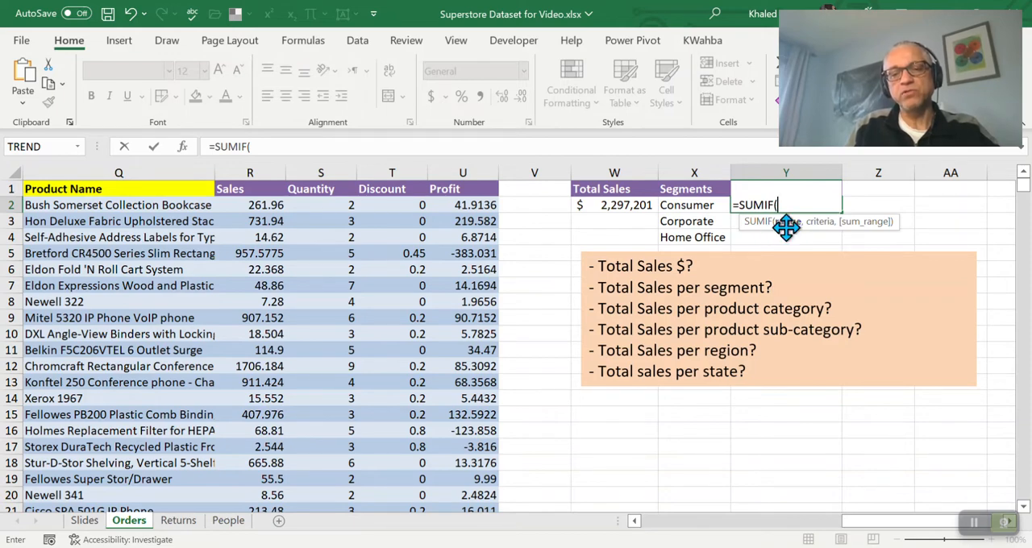
pyautogui.click(248, 167)
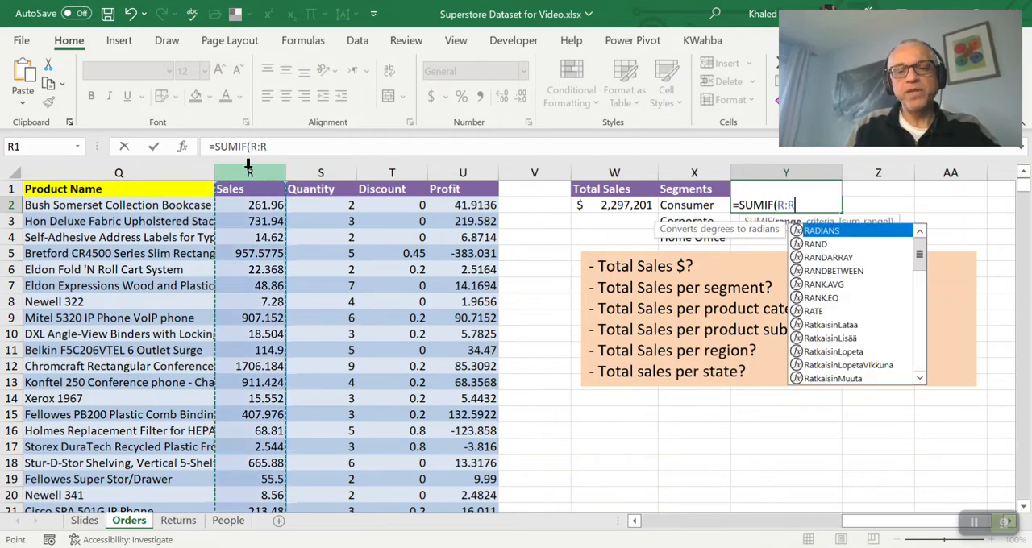
pyautogui.write(',')
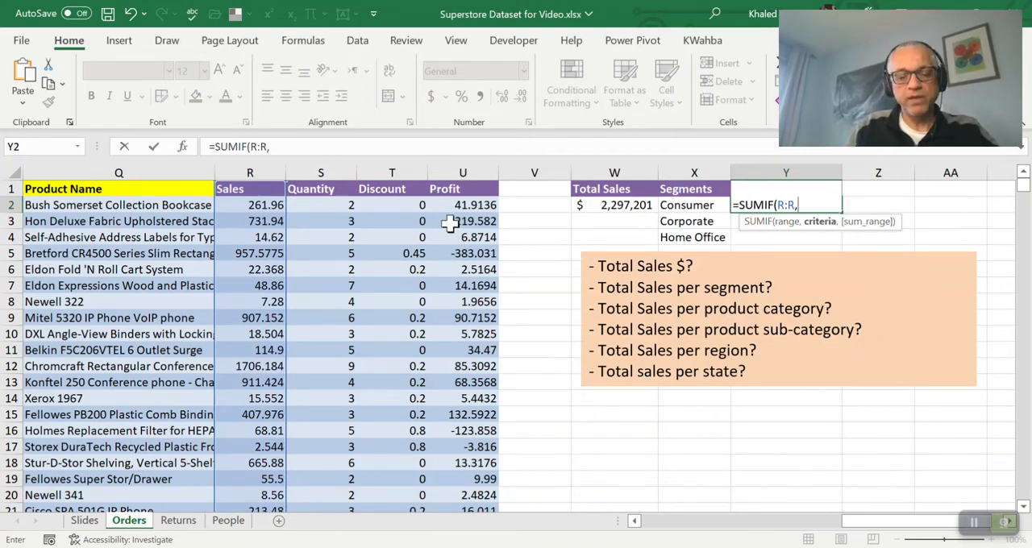
pyautogui.write('H:')
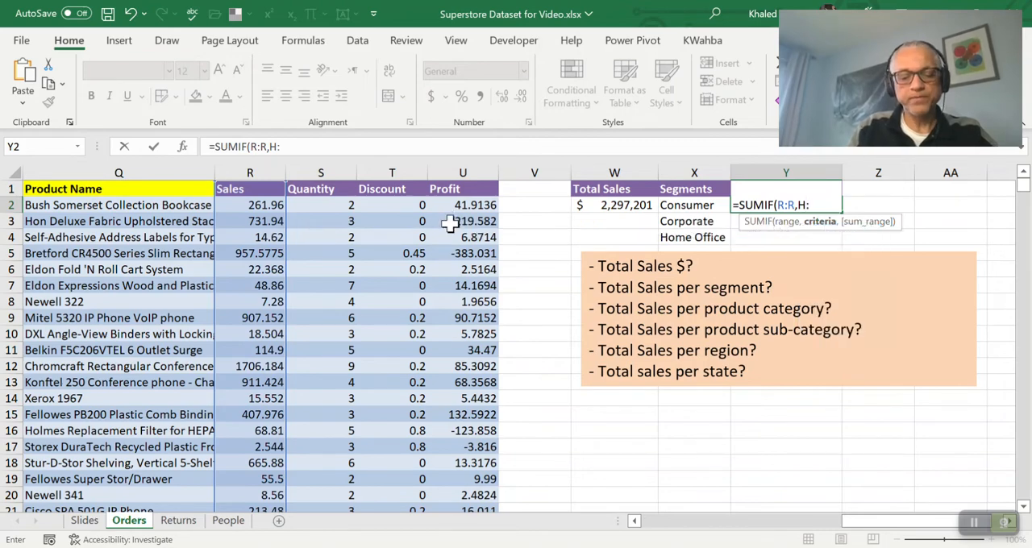
pyautogui.write('H')
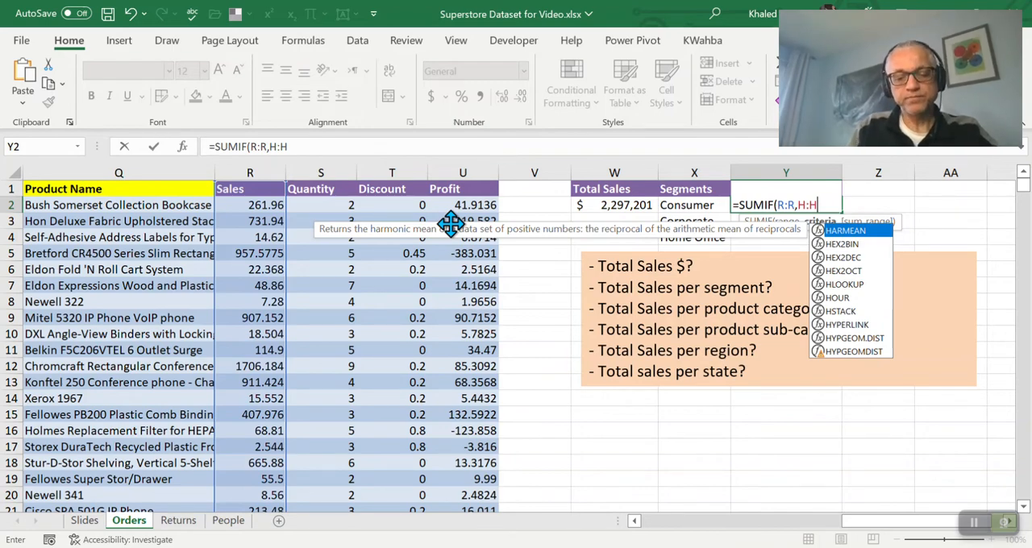
# Complete the formula in Y2 with the Segment column compared to X2, as =SUMIF(R:R,H:H=X2)
pyautogui.write('&')
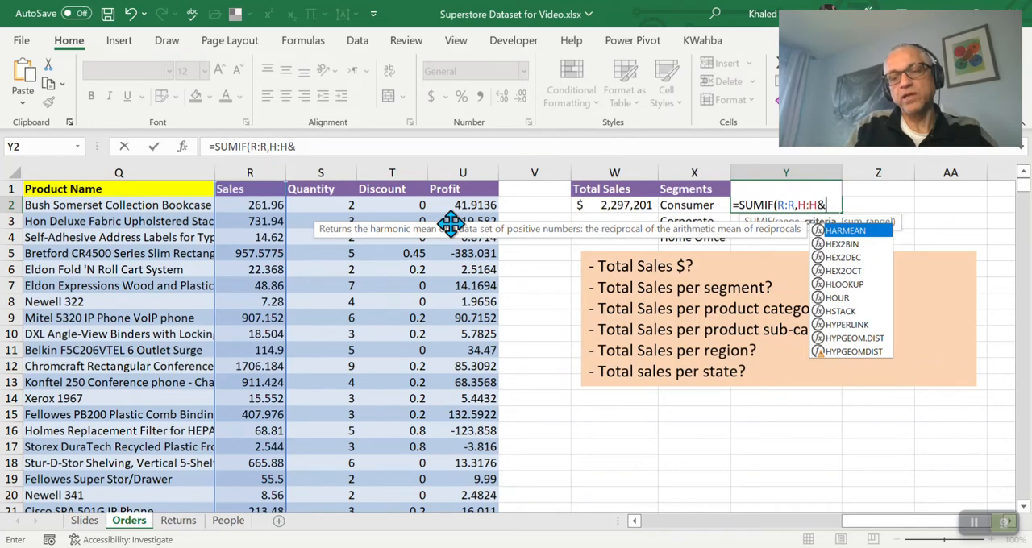
pyautogui.write('"')
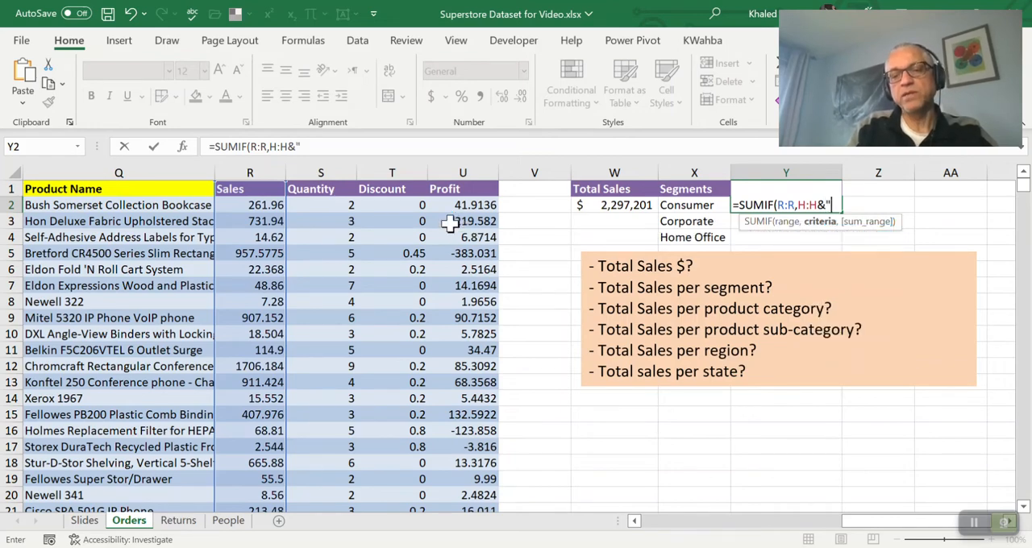
pyautogui.write('=')
pyautogui.press('BackSpace')
pyautogui.press('BackSpace')
pyautogui.press('BackSpace')
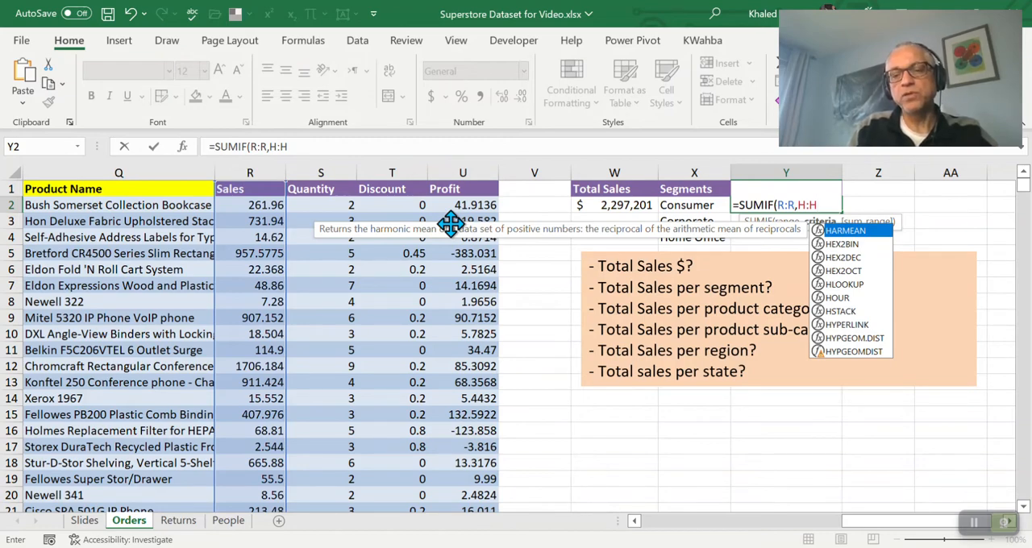
pyautogui.write('=')
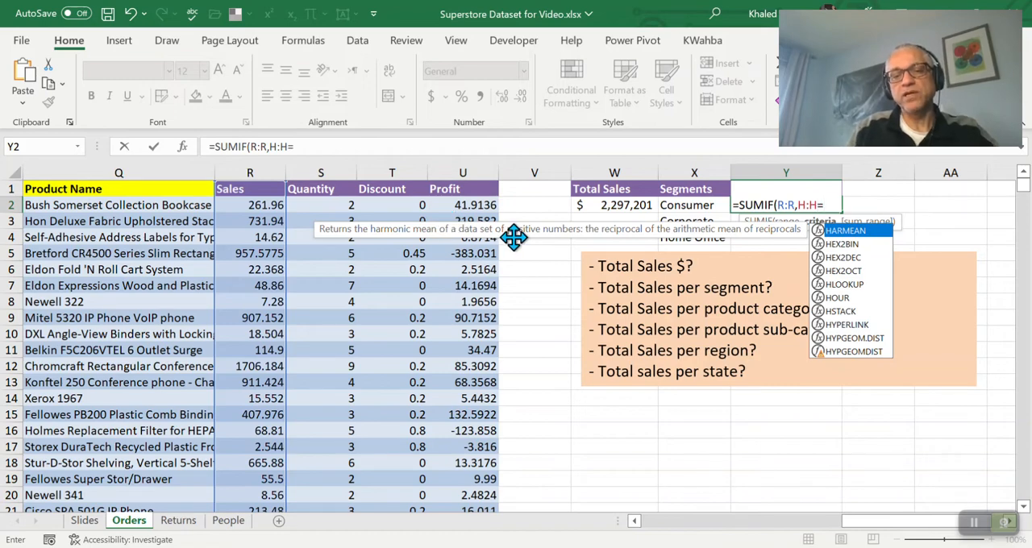
pyautogui.click(685, 207)
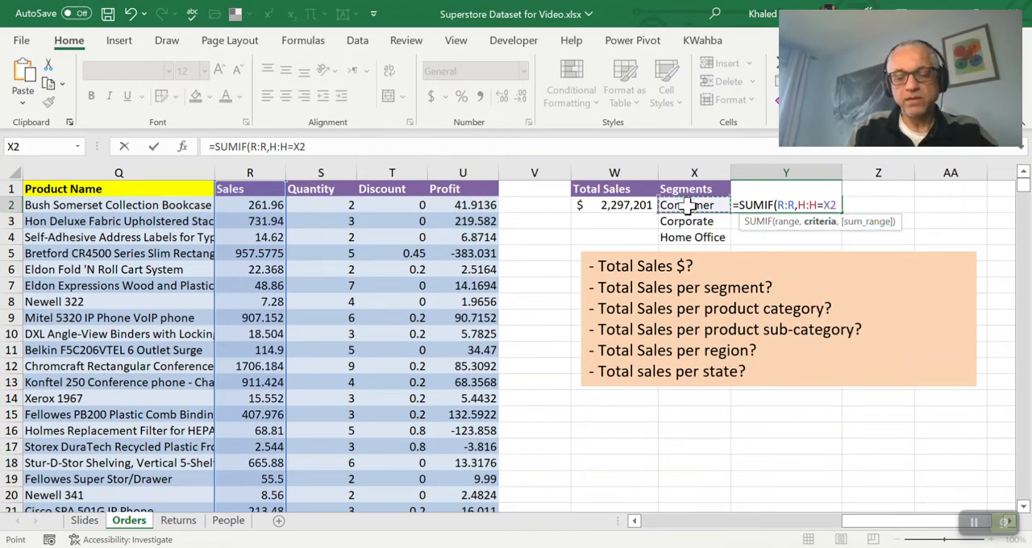
pyautogui.write(')')
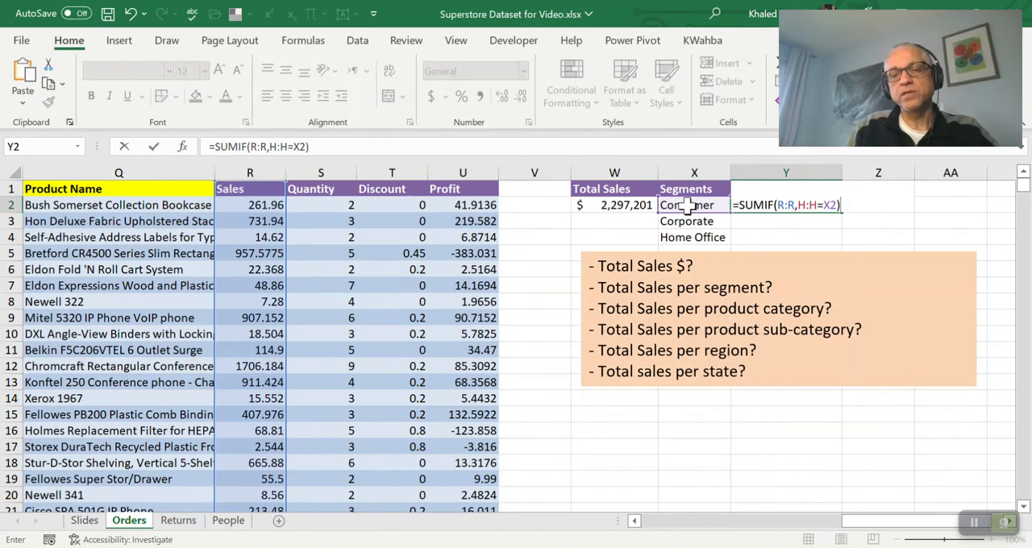
pyautogui.press('Return')
pyautogui.press('Return')
pyautogui.press('Up')
pyautogui.press('Up')
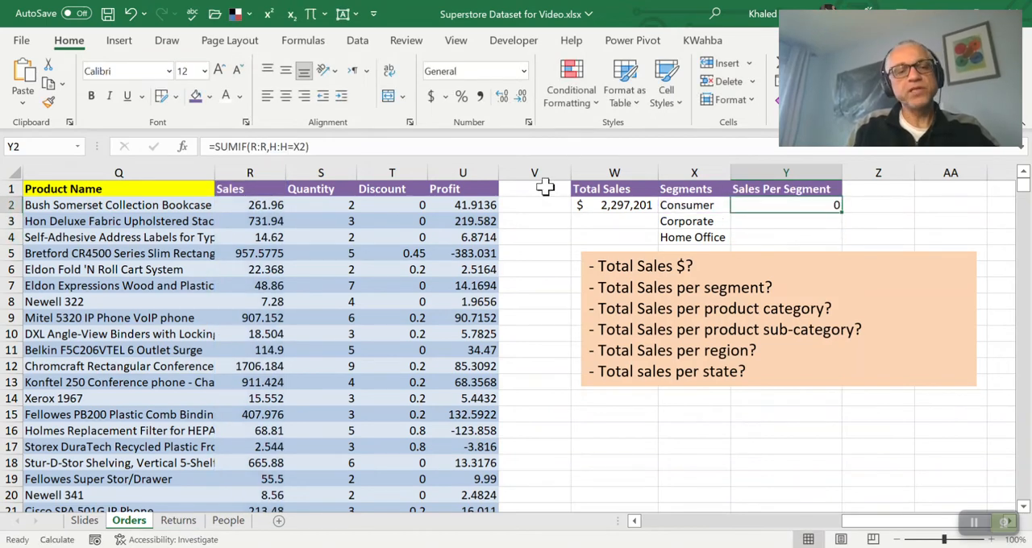
# Try rewriting the criterion in Y2's SUMIF formula as H:H&"="&X2
pyautogui.click(338, 150)
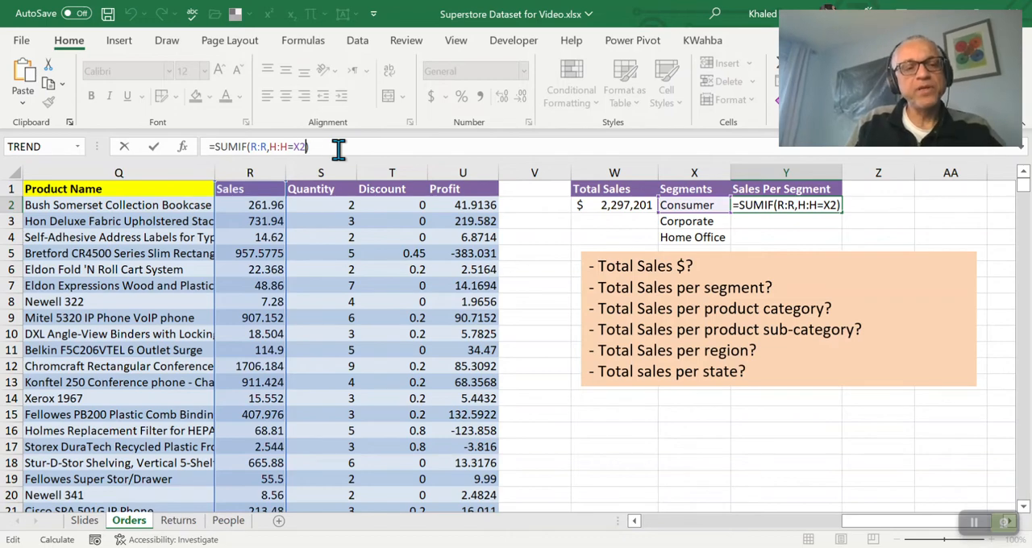
pyautogui.press('Left')
pyautogui.press('Left')
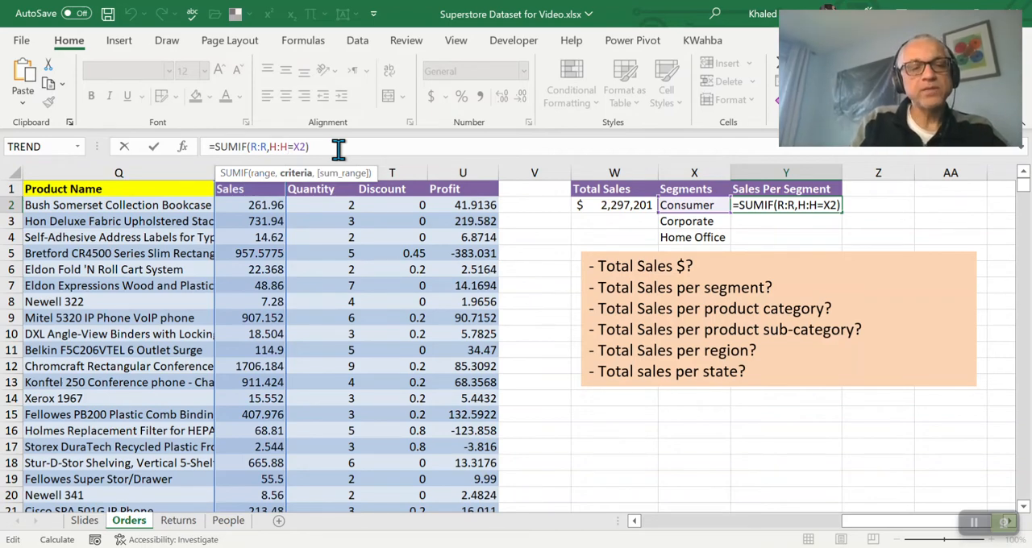
pyautogui.write('&')
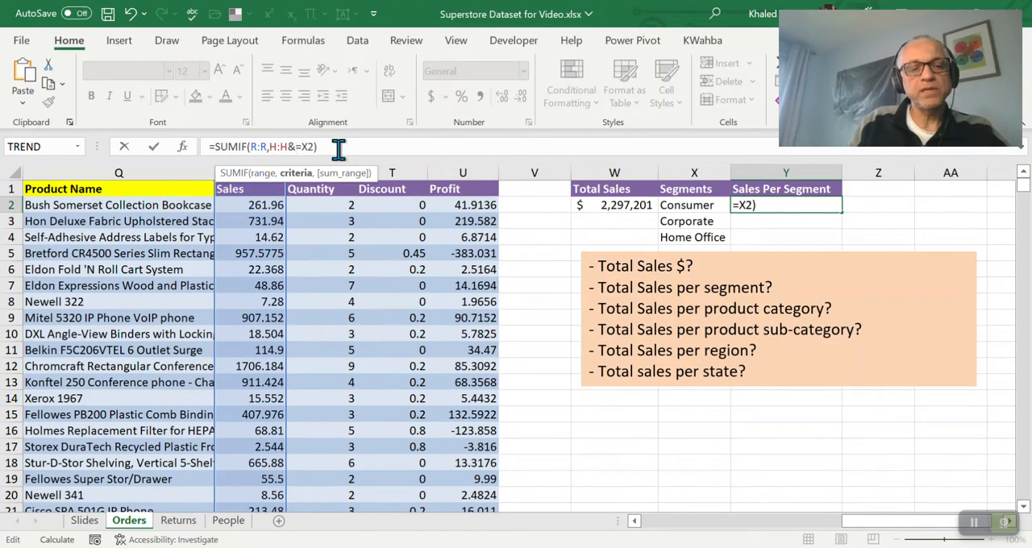
pyautogui.write('"=')
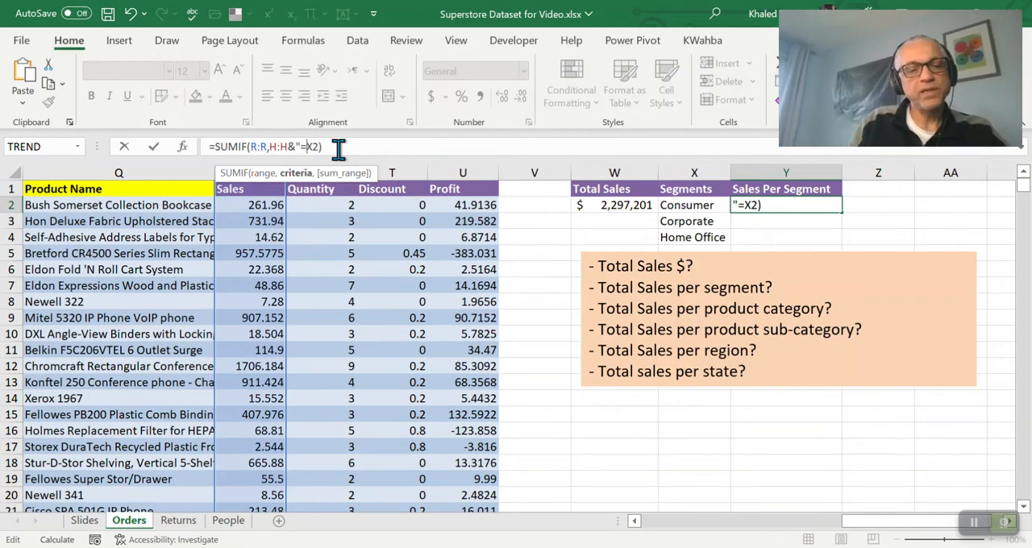
pyautogui.write('"')
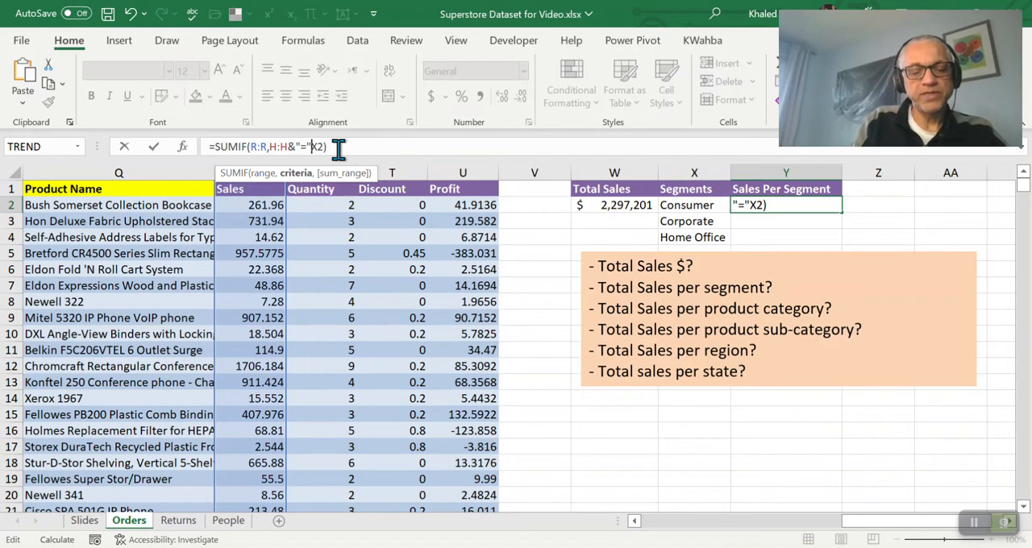
pyautogui.write('&')
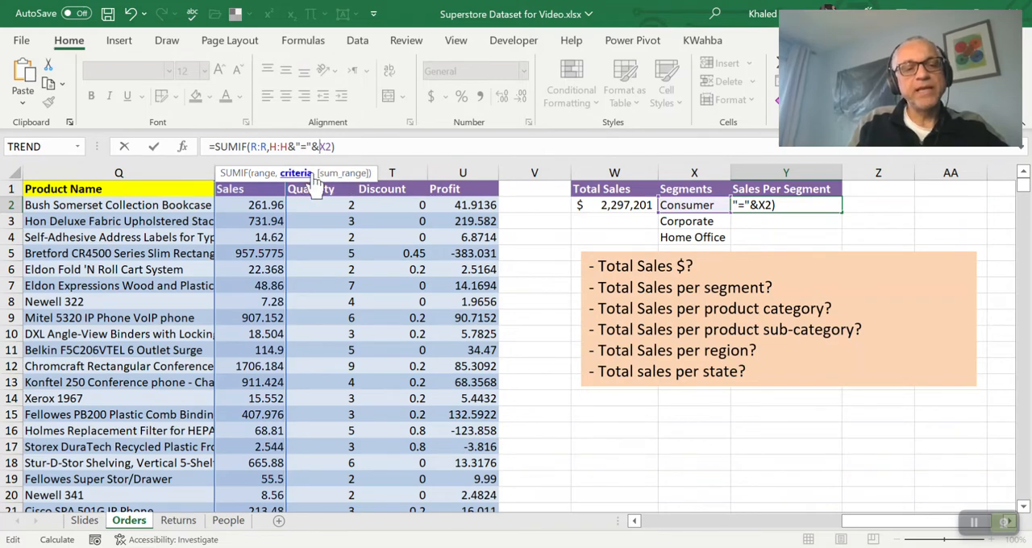
# Change the function in Y2 from SUMIF to SUMIFS and try to commit the formula
pyautogui.click(246, 146)
pyautogui.write('S')
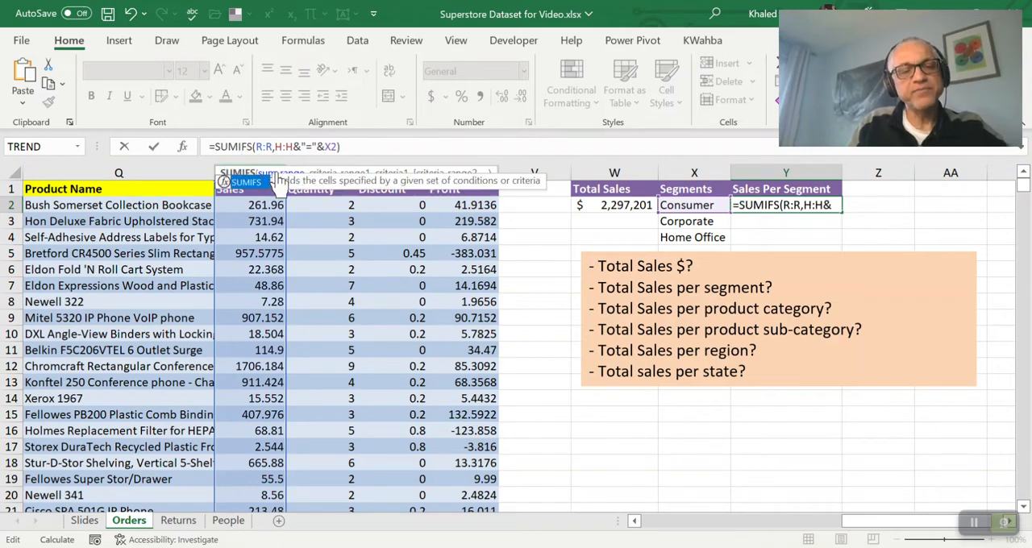
pyautogui.click(397, 147)
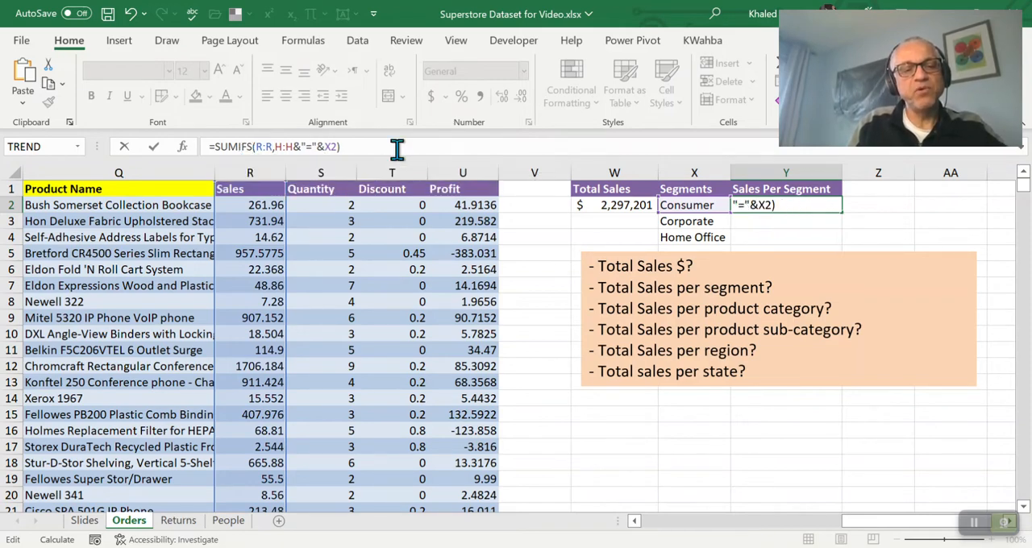
pyautogui.press('Return')
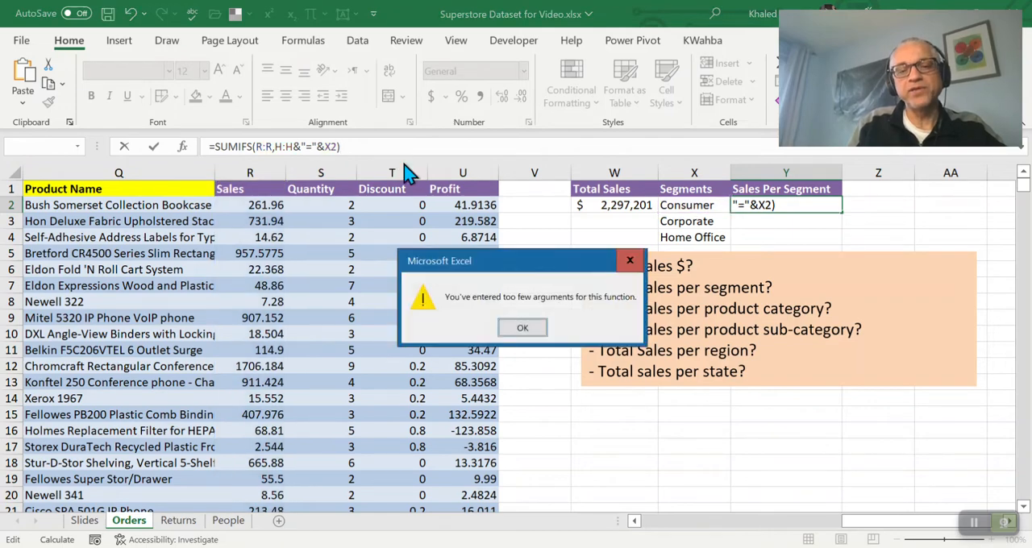
pyautogui.press('Return')
# Clear the SUMIFS arguments in Y2 and enter the whole Sales column R:R as the sum range
pyautogui.click(388, 148)
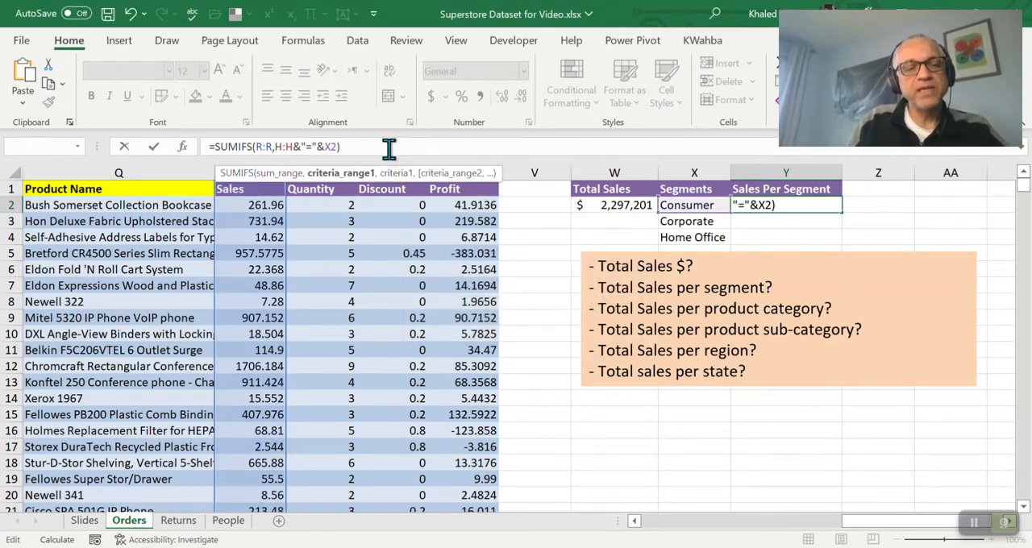
pyautogui.press('BackSpace')
pyautogui.press('BackSpace')
pyautogui.press('BackSpace')
pyautogui.press('BackSpace')
pyautogui.press('BackSpace')
pyautogui.press('BackSpace')
pyautogui.press('BackSpace')
pyautogui.press('BackSpace')
pyautogui.press('BackSpace')
pyautogui.press('BackSpace')
pyautogui.press('BackSpace')
pyautogui.press('BackSpace')
pyautogui.press('BackSpace')
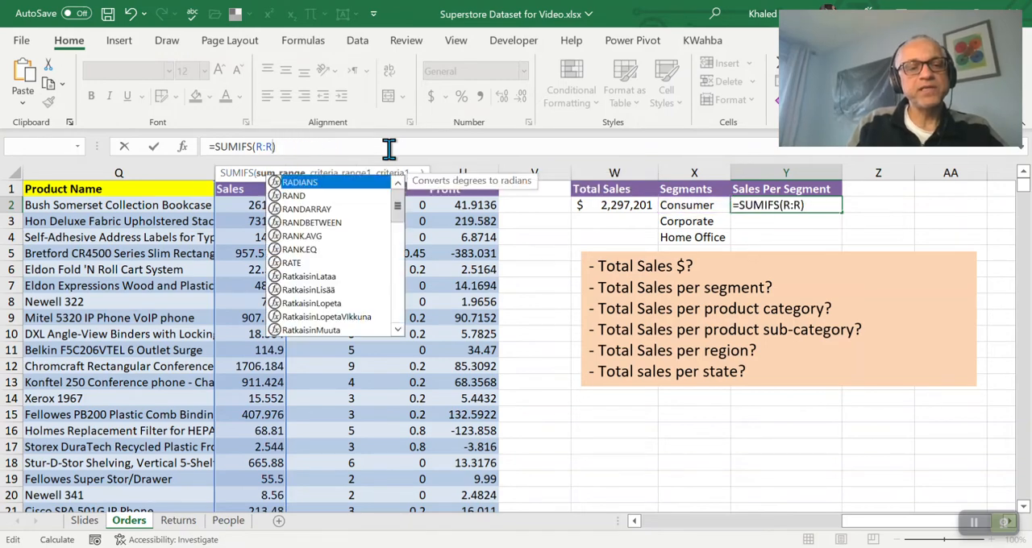
pyautogui.press('BackSpace')
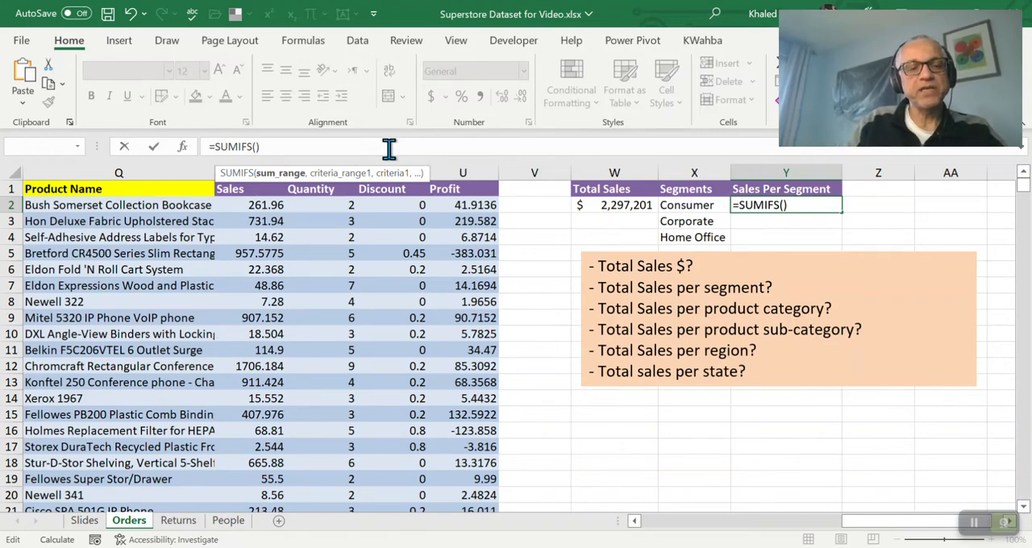
pyautogui.write('R:')
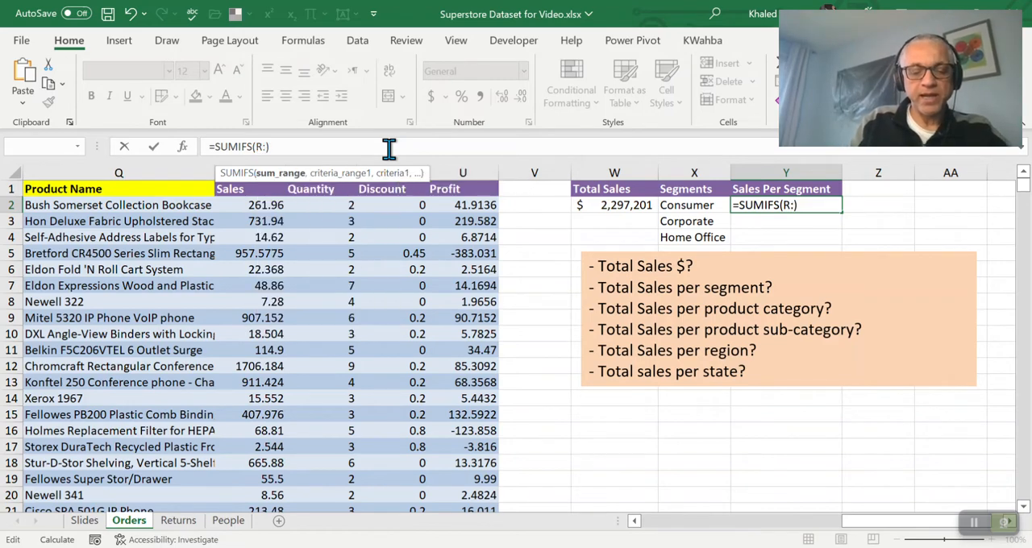
pyautogui.write('R,')
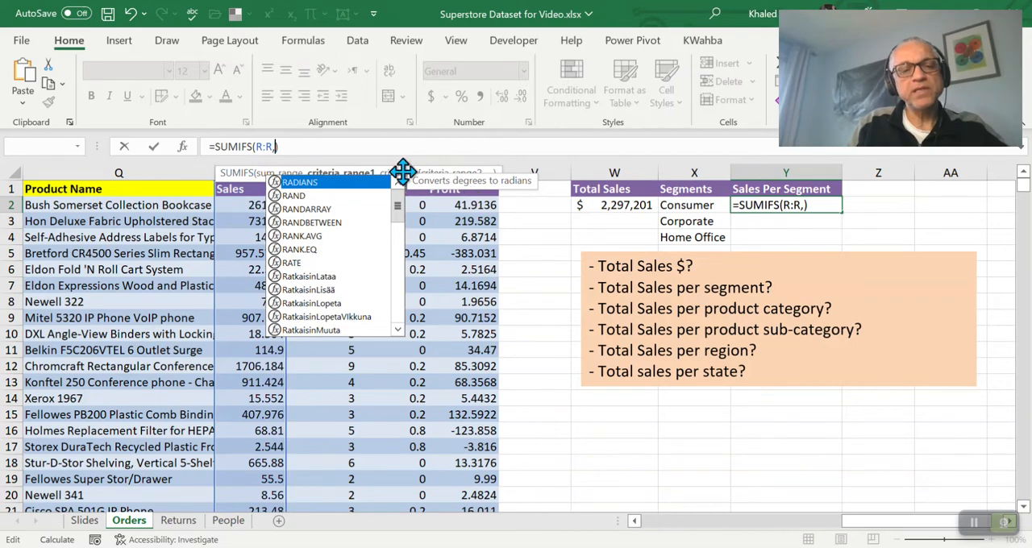
pyautogui.click(327, 148)
pyautogui.press('BackSpace')
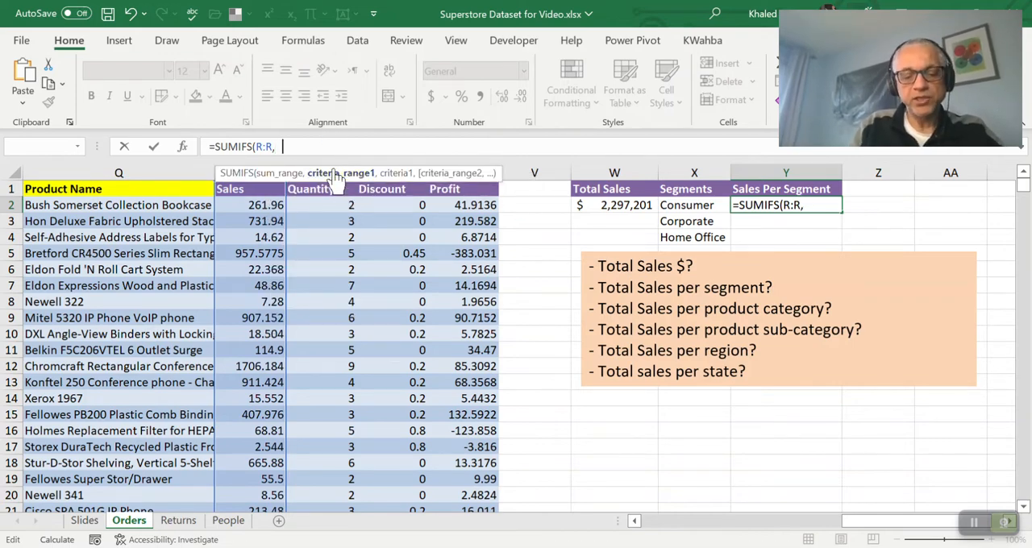
# Complete the formula in Y2 with the Segment column as criteria range and X2 as criterion: =SUMIFS(R:R,H:H,X2)
pyautogui.write('H:H')
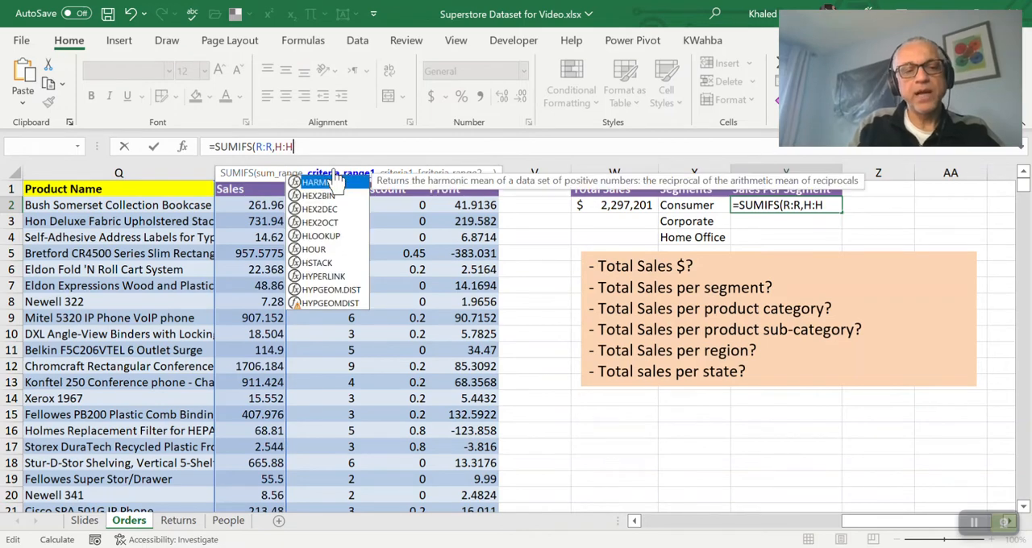
pyautogui.write(',')
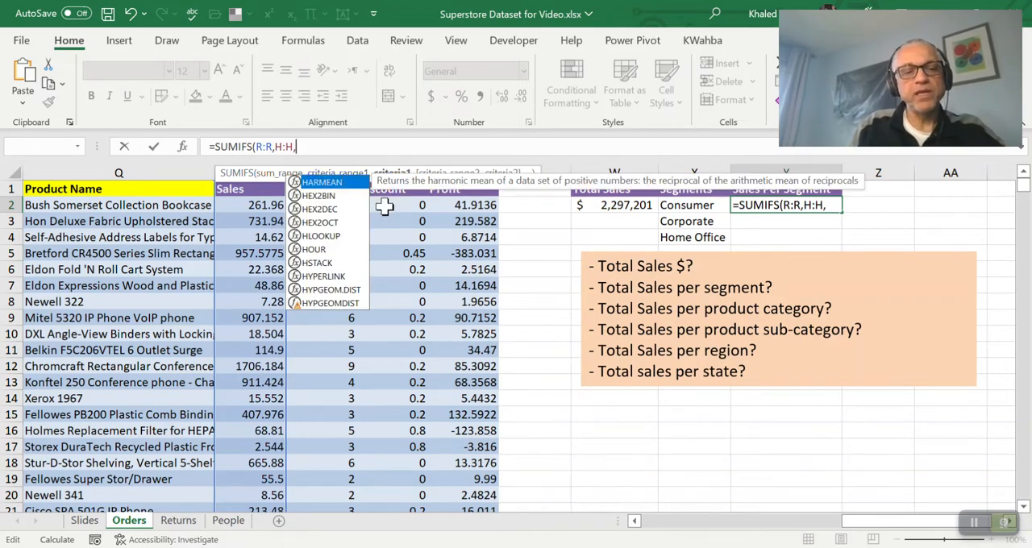
pyautogui.click(367, 148)
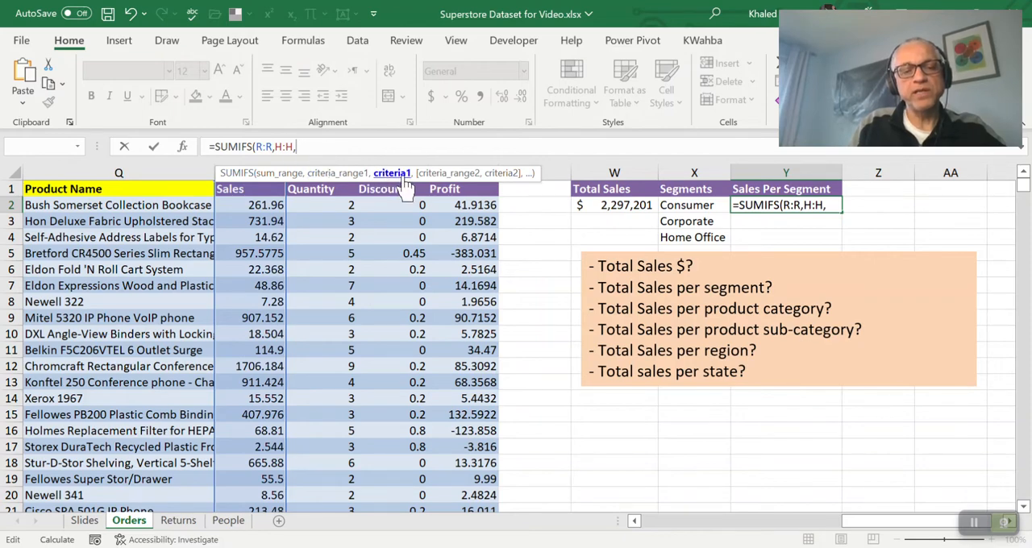
pyautogui.click(691, 205)
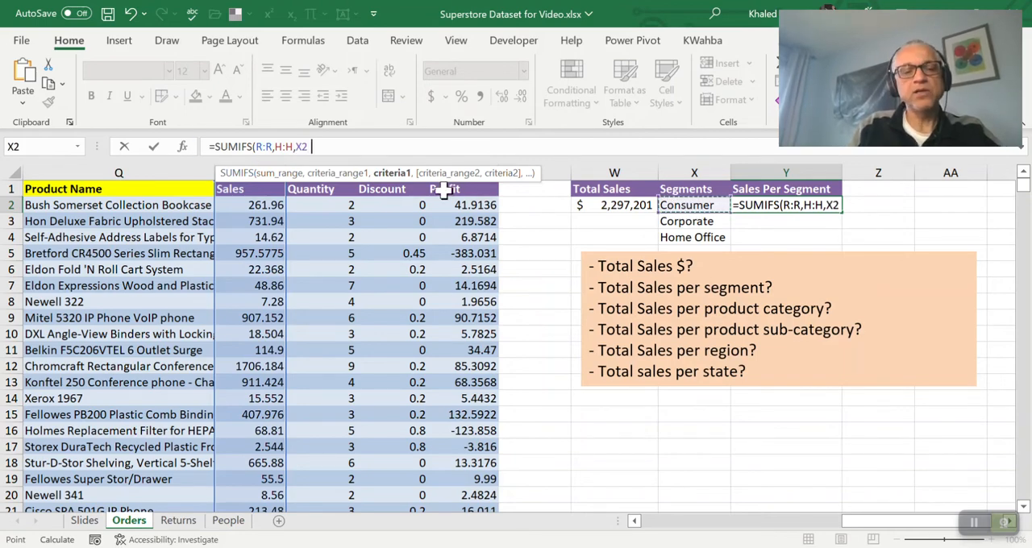
pyautogui.write(')')
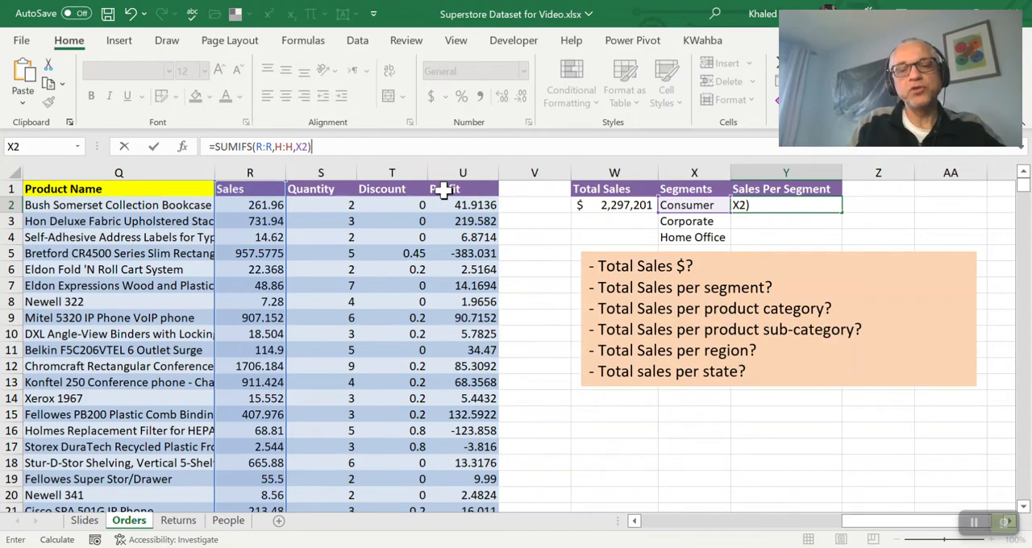
pyautogui.press('Return')
pyautogui.press('Up')
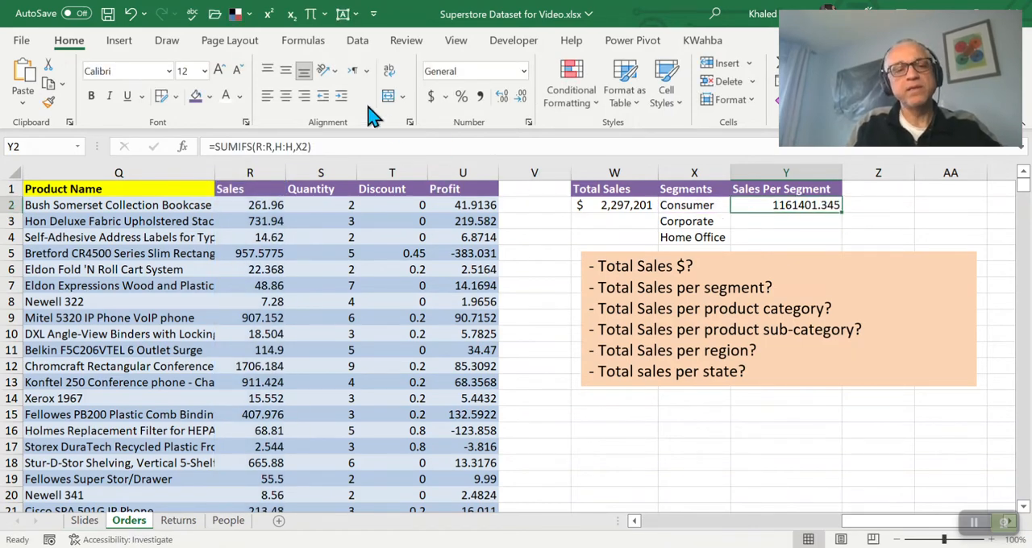
# Copy the currency format of the Total Sales cell W2 onto cells Y2:Y4
pyautogui.press('Left')
pyautogui.press('Left')
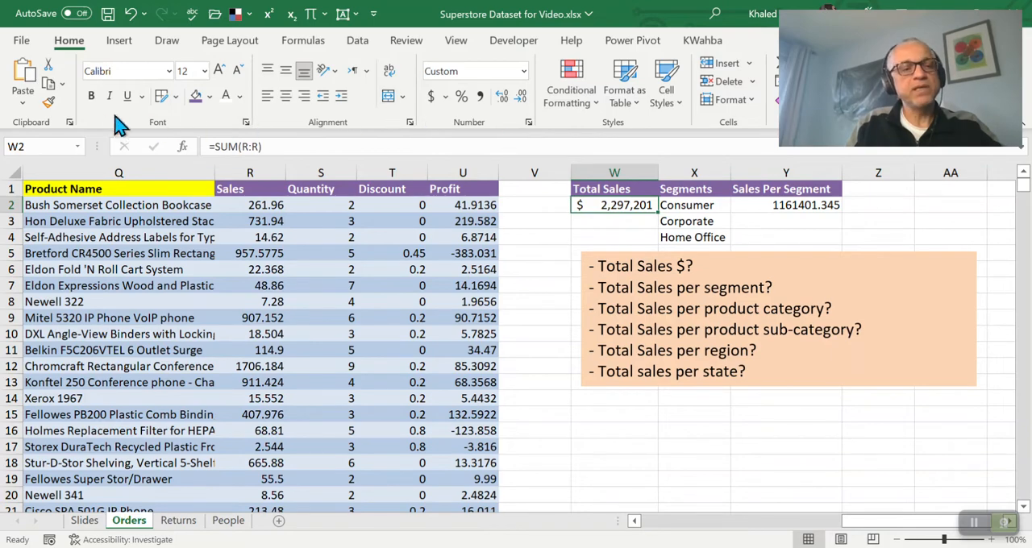
pyautogui.click(49, 103)
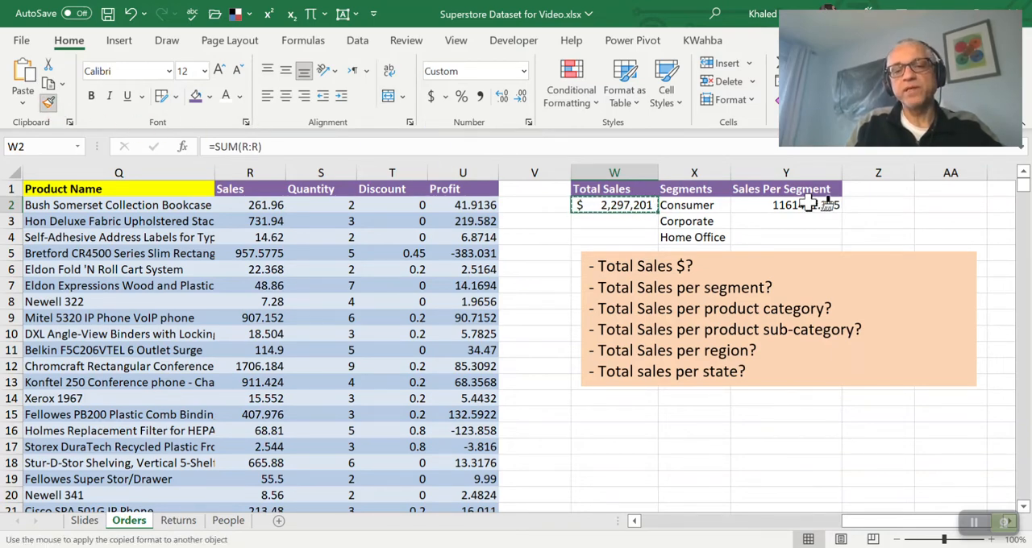
pyautogui.moveTo(827, 206); pyautogui.dragTo(809, 228)
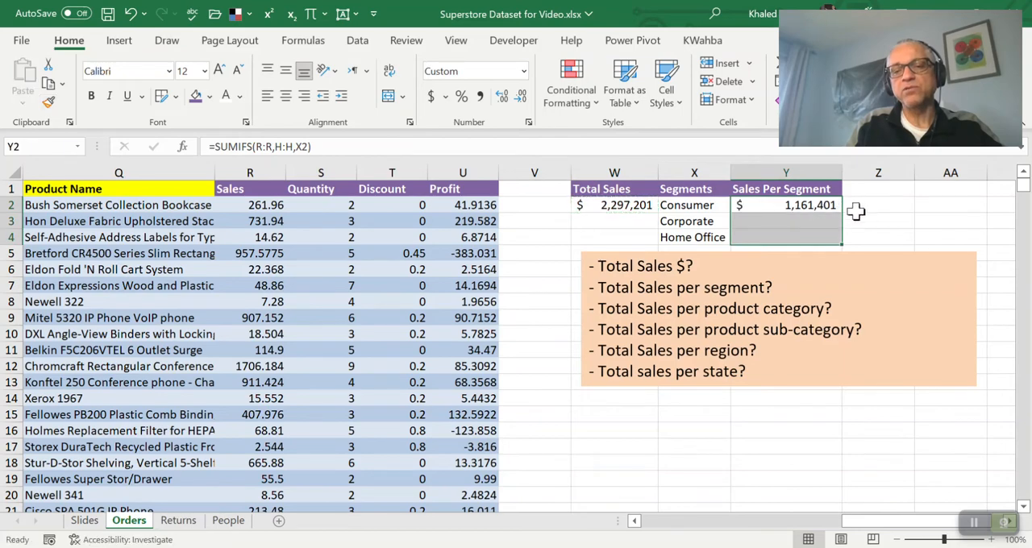
pyautogui.click(858, 207)
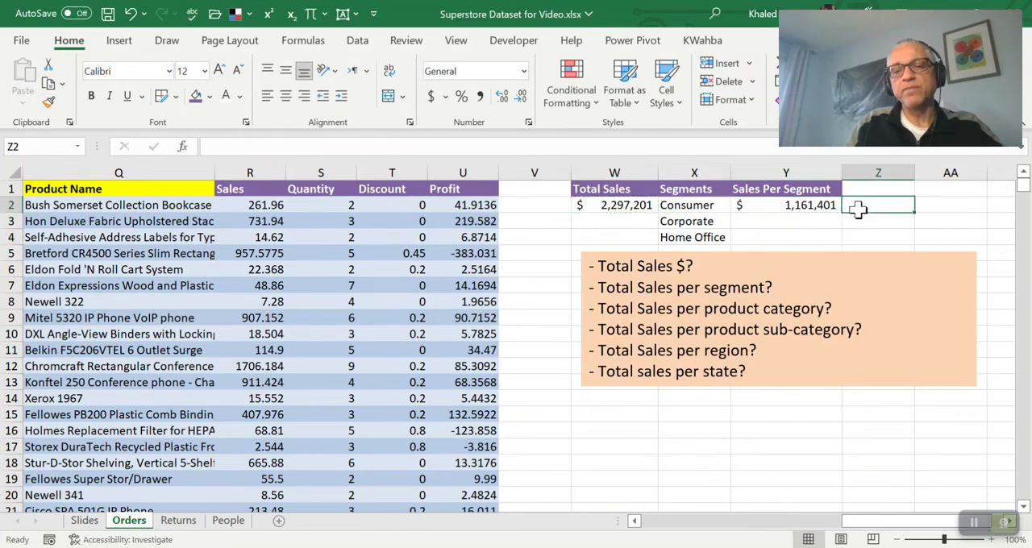
# Move the questions text box down so that it starts at about row 8
pyautogui.click(718, 206)
pyautogui.click(628, 207)
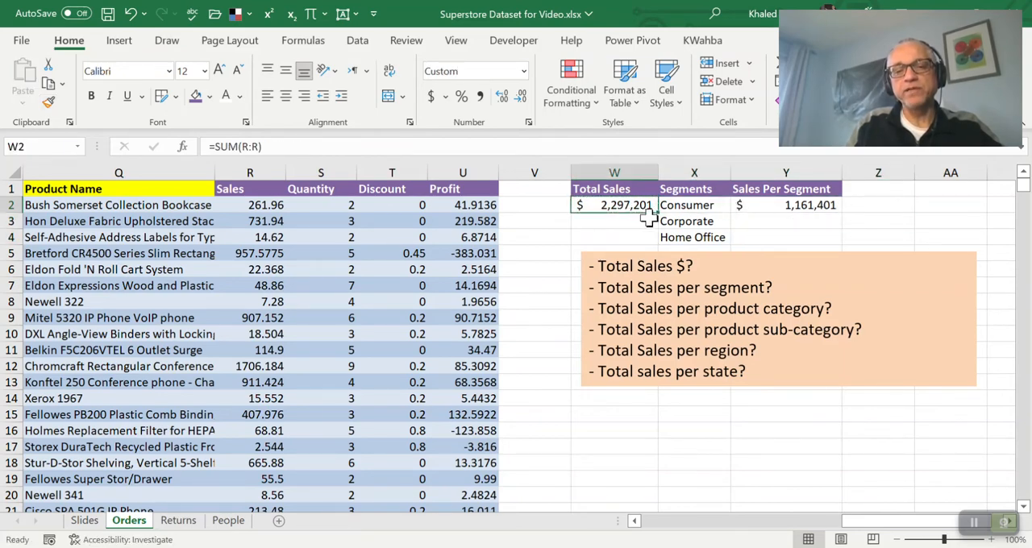
pyautogui.click(816, 212)
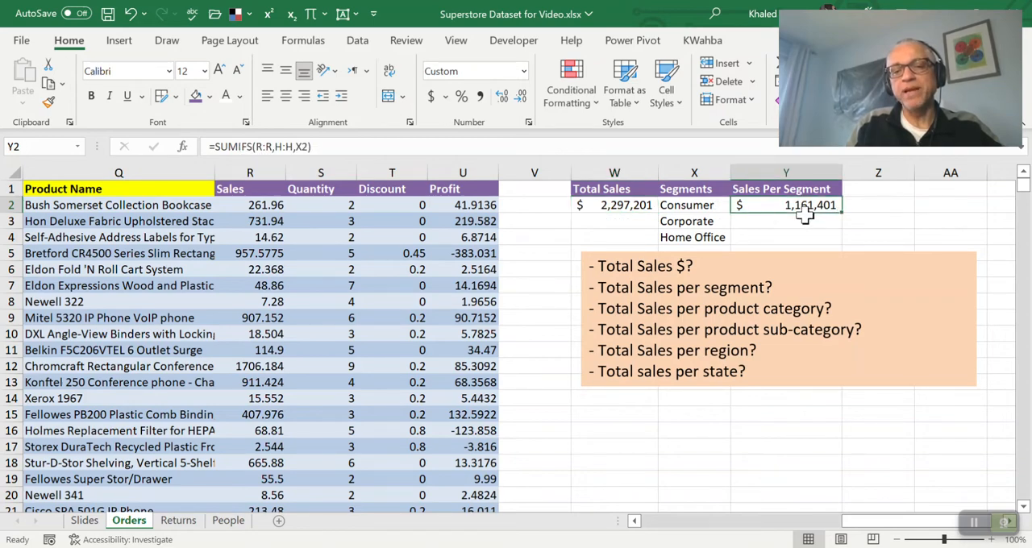
pyautogui.click(858, 257)
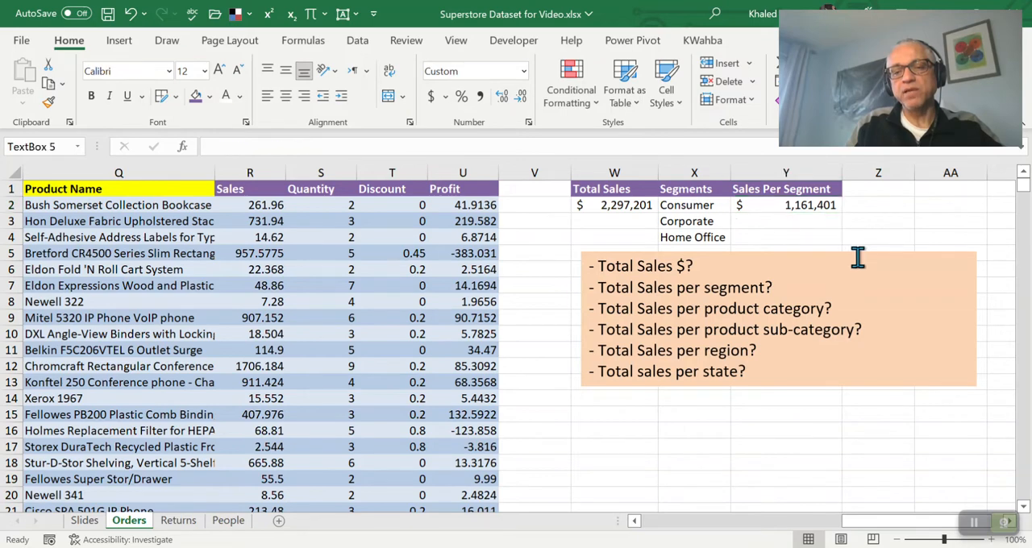
pyautogui.moveTo(861, 258); pyautogui.dragTo(856, 301)
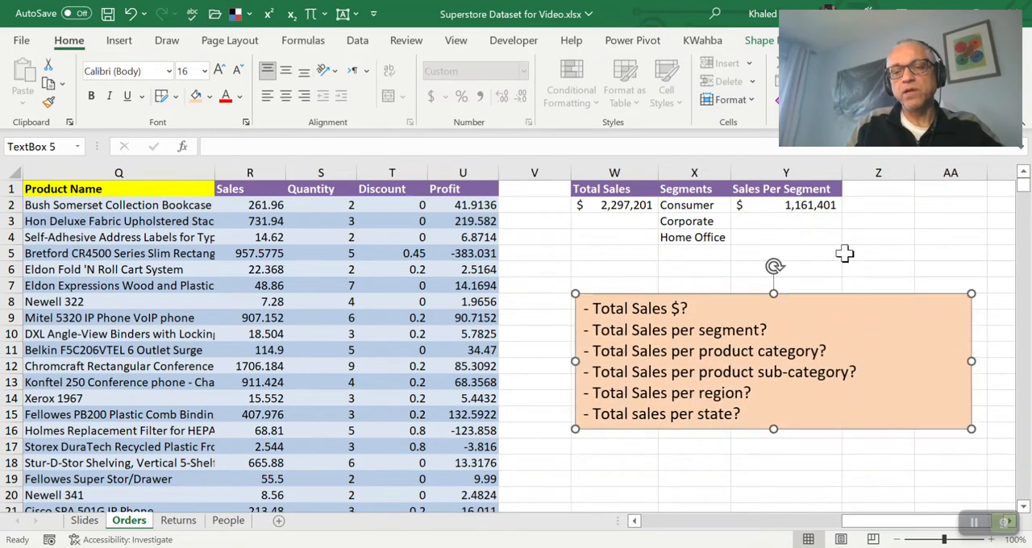
# Fill the SUMIFS formula from Y2 down to Y4 and check the copied formula for Corporate
pyautogui.click(818, 207)
pyautogui.moveTo(843, 212); pyautogui.dragTo(847, 240)
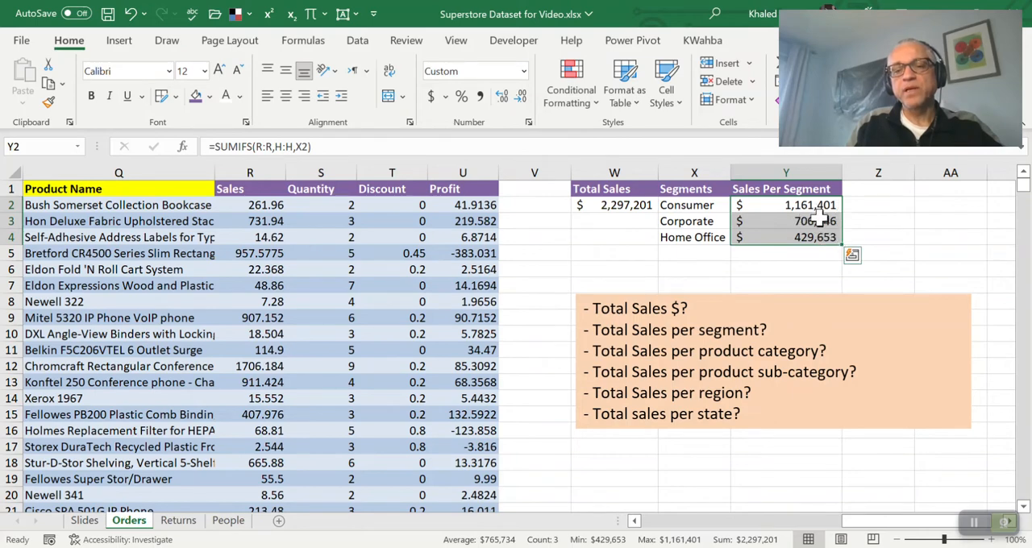
pyautogui.click(821, 216)
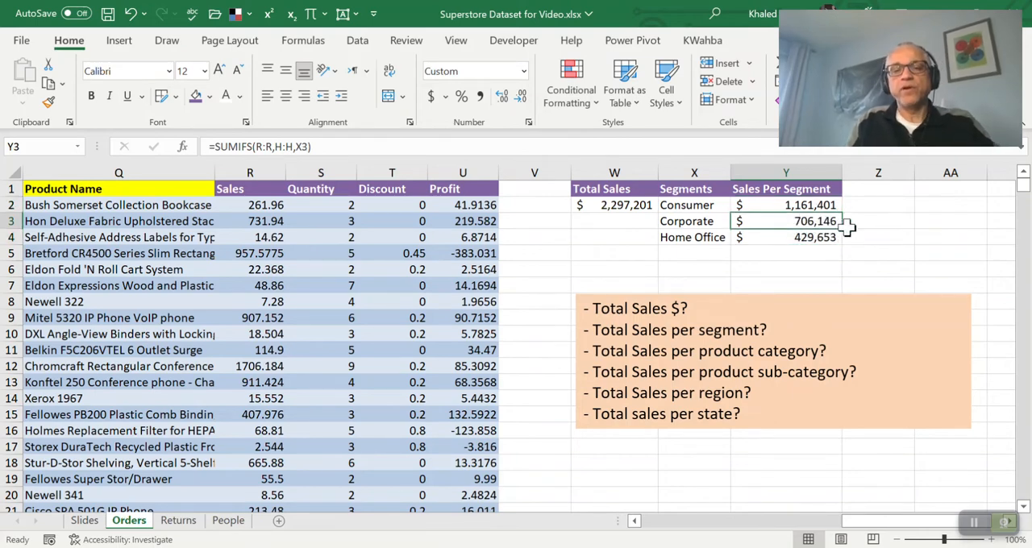
pyautogui.press('Left')
pyautogui.press('Up')
pyautogui.press('Down')
pyautogui.press('Right')
pyautogui.press('Up')
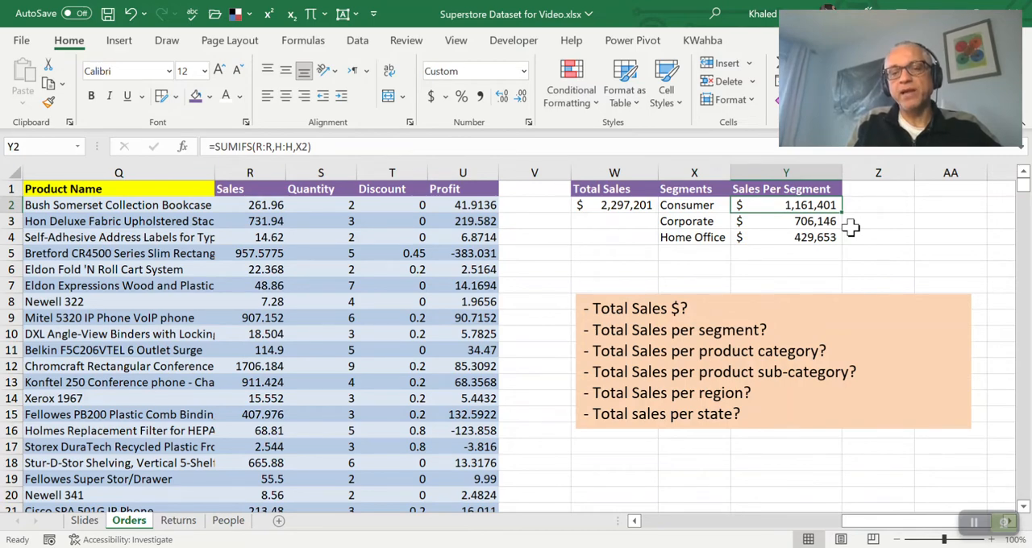
# Insert a 2-D clustered column chart of the segment sales in X2:Y4 and move it below the segment table
pyautogui.press('Left')
pyautogui.press('Up')
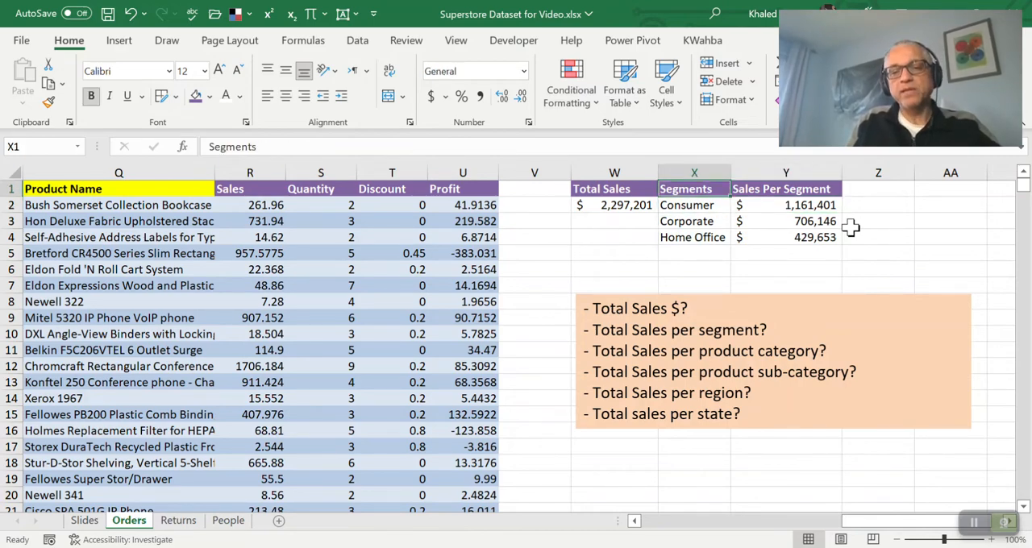
pyautogui.press('Down')
pyautogui.hotkey('shift', 'Right')
pyautogui.hotkey('shift', 'Down')
pyautogui.hotkey('shift', 'Down')
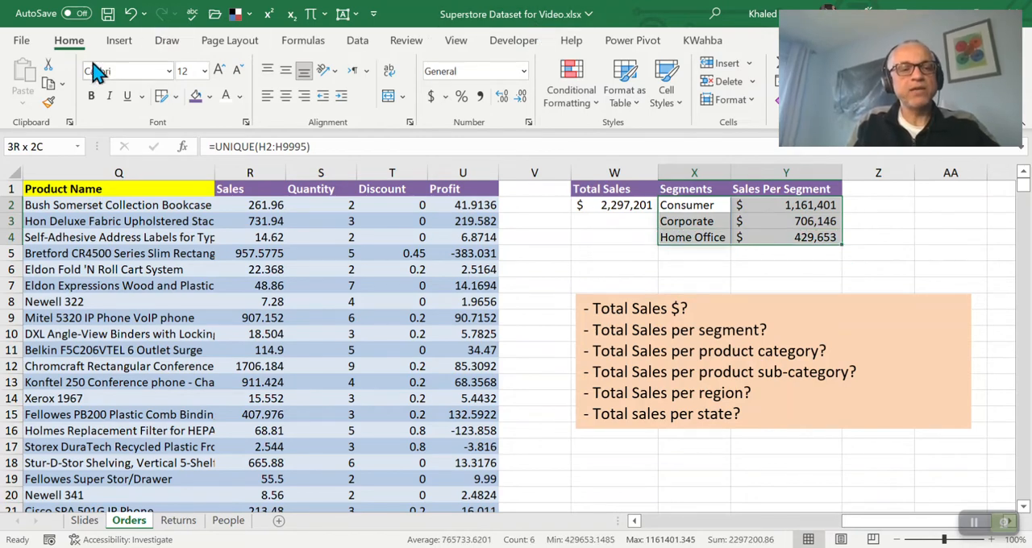
pyautogui.click(119, 45)
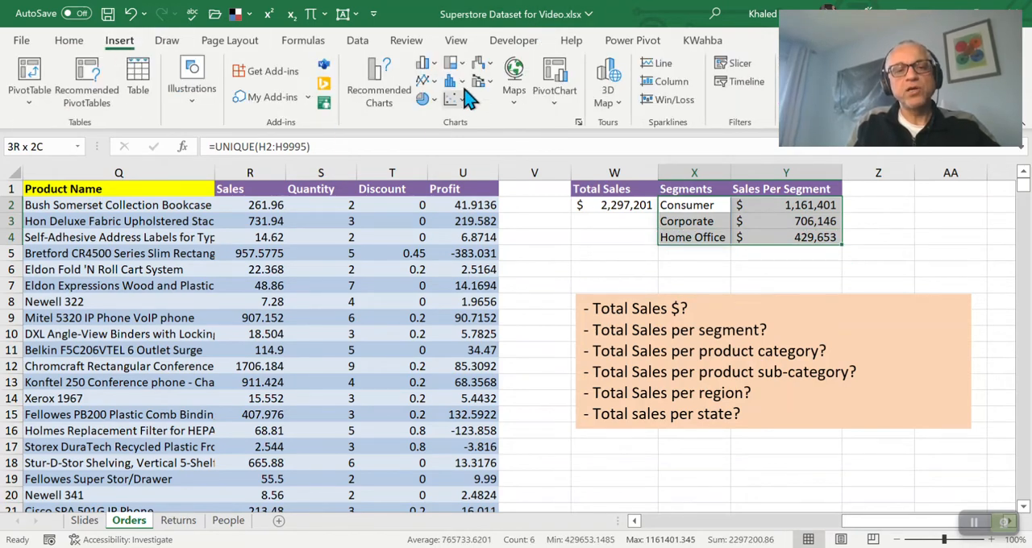
pyautogui.click(428, 70)
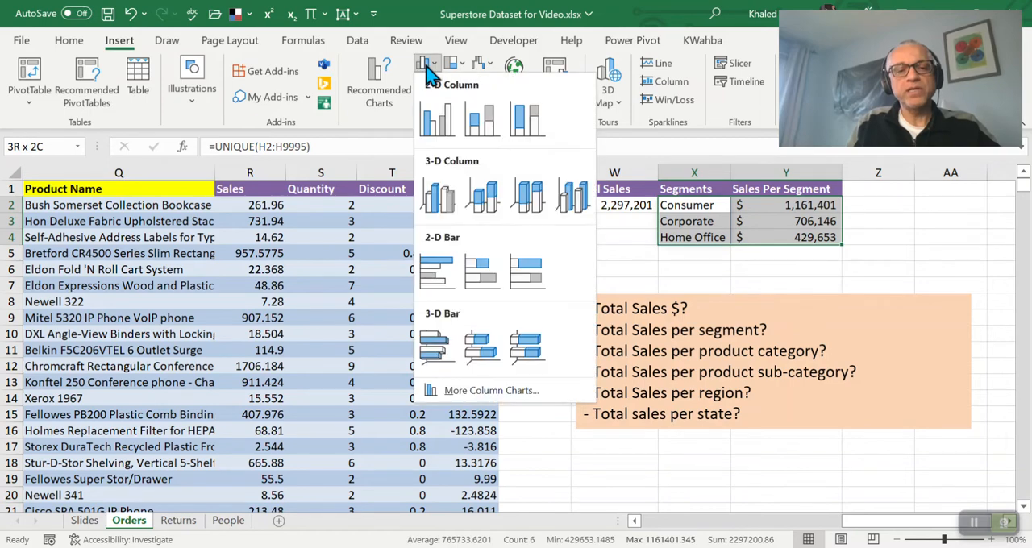
pyautogui.click(442, 137)
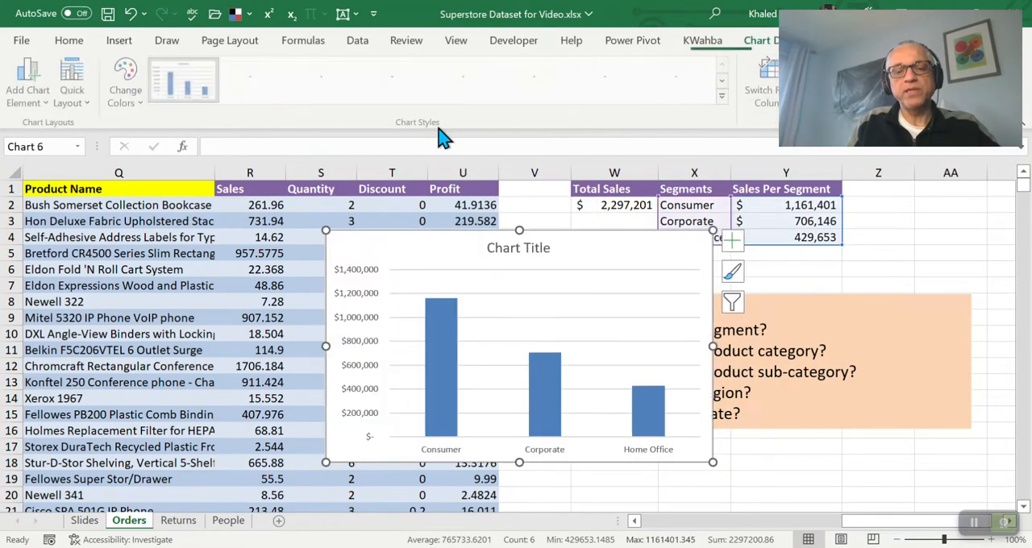
pyautogui.moveTo(558, 232); pyautogui.dragTo(745, 257)
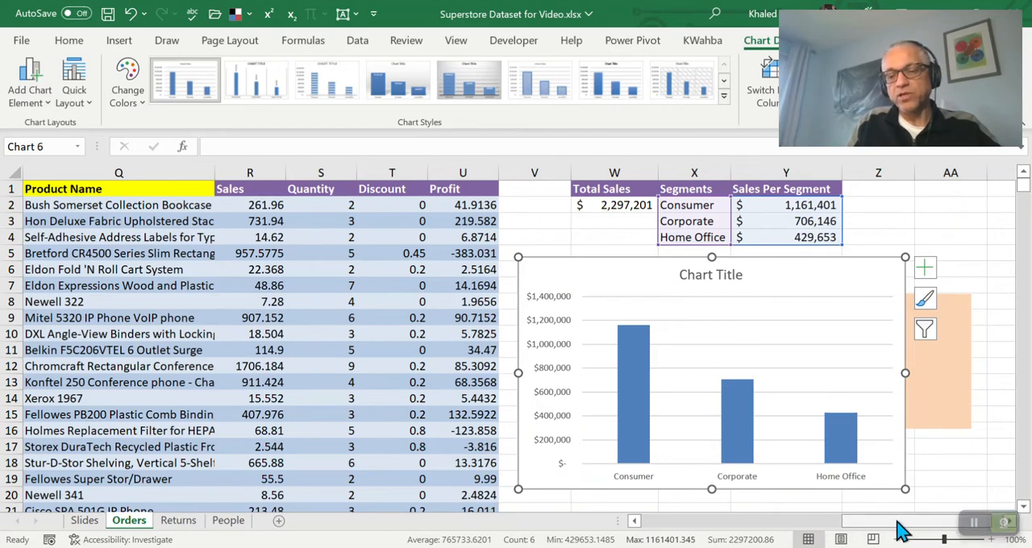
# Remove the chart's gridlines and add data labels to the columns
pyautogui.moveTo(892, 533)
pyautogui.mouseDown()
pyautogui.moveTo(913, 531)
pyautogui.moveTo(891, 532)
pyautogui.moveTo(897, 522)
pyautogui.mouseUp()
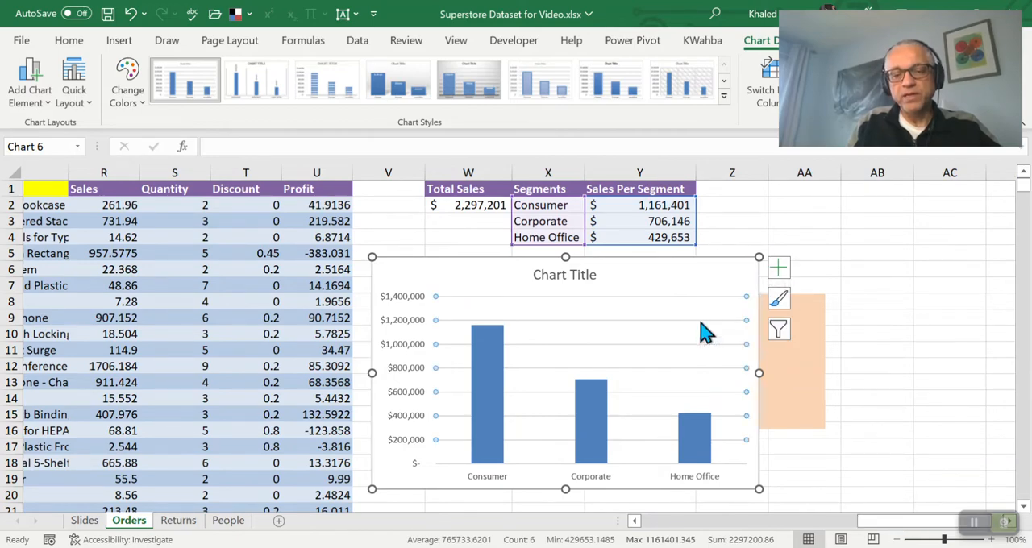
pyautogui.press('Delete')
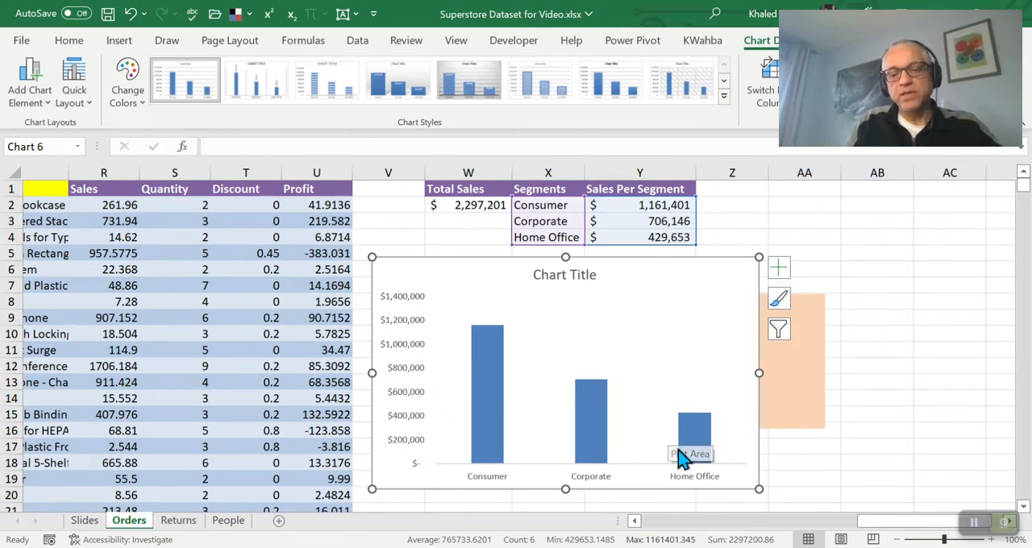
pyautogui.click(693, 431)
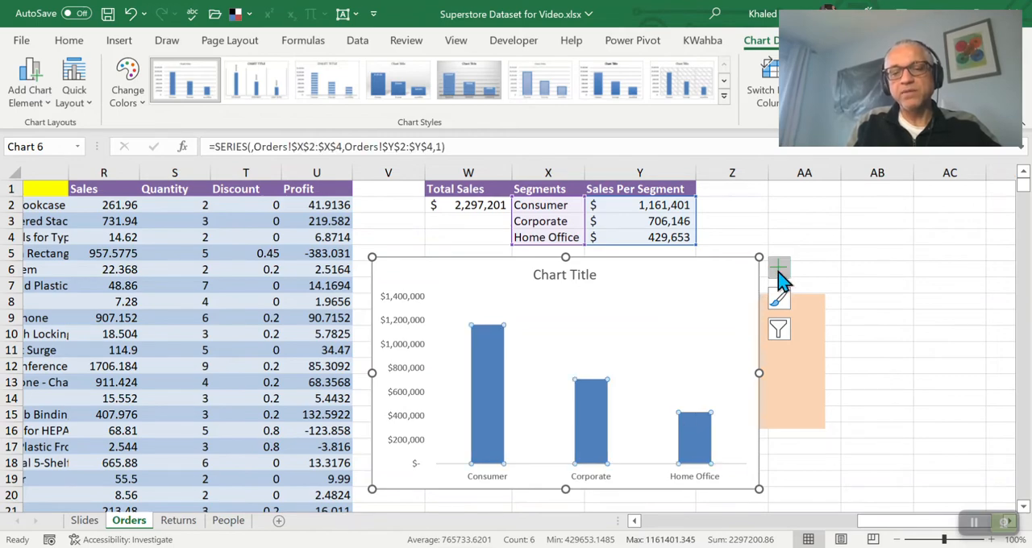
pyautogui.click(779, 271)
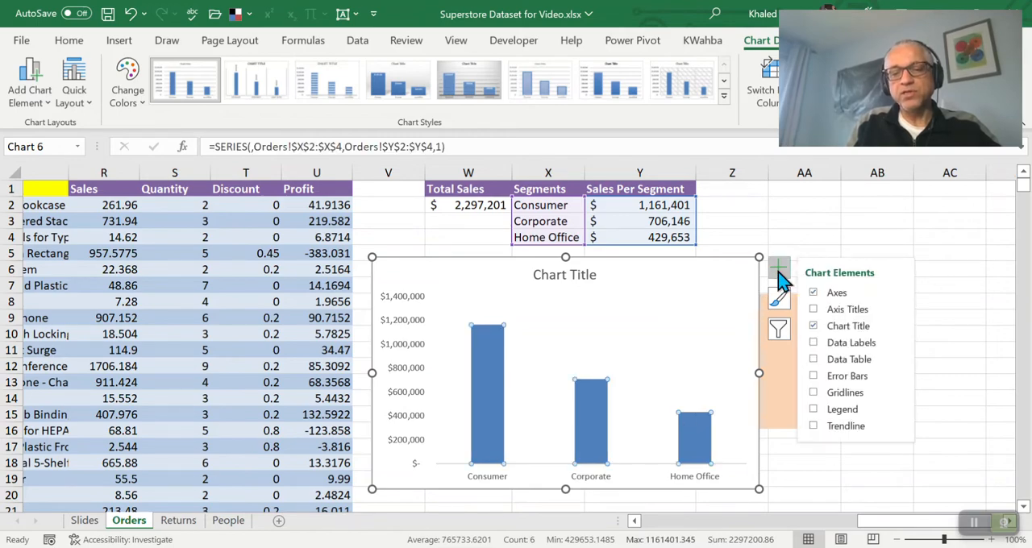
pyautogui.click(814, 343)
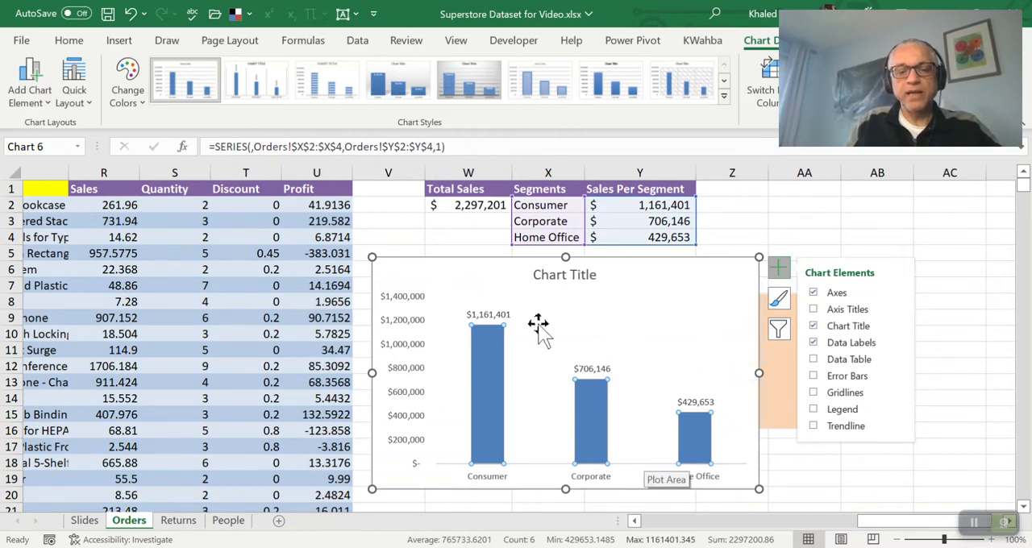
# Format the chart's data labels as 11 pt, bold, in the purple theme colour
pyautogui.click(498, 315)
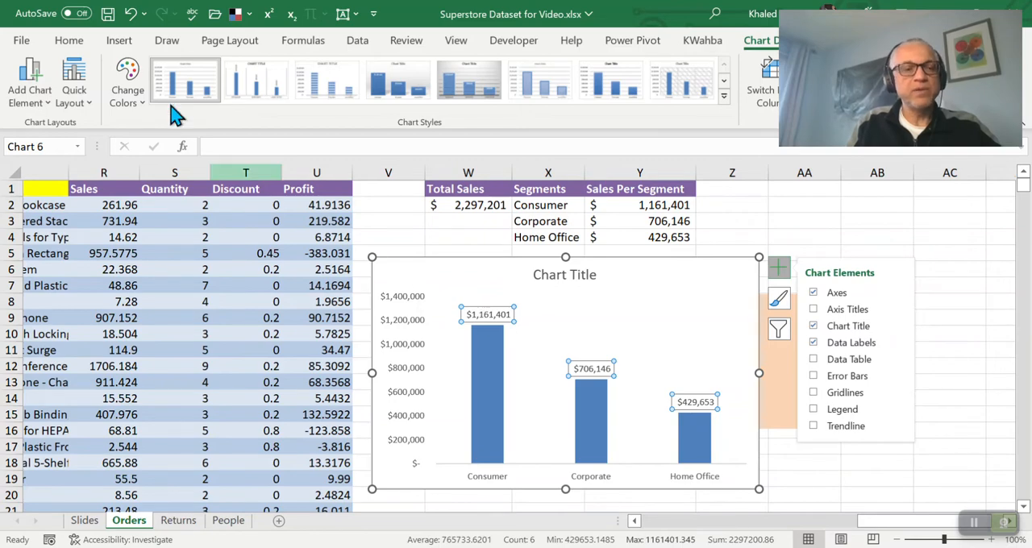
pyautogui.click(74, 40)
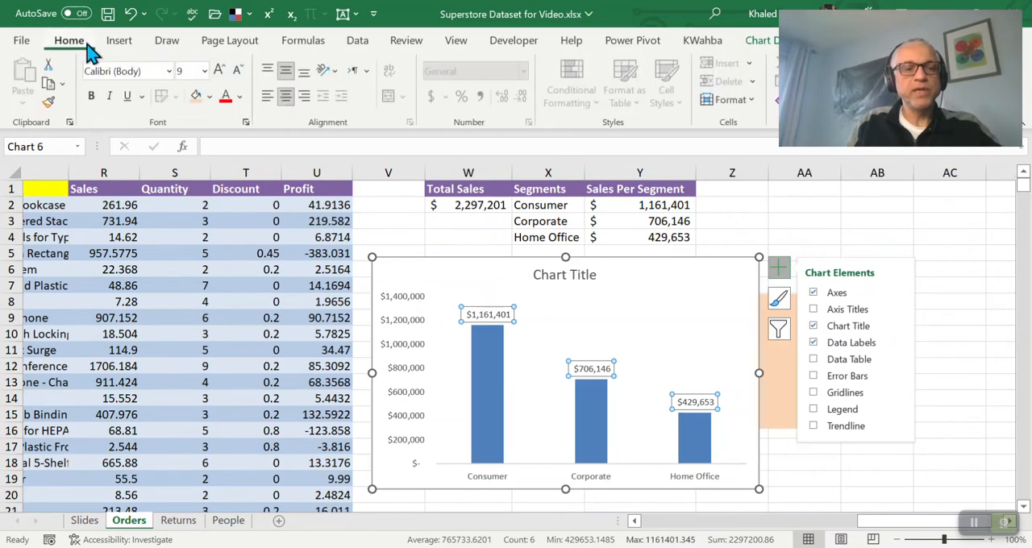
pyautogui.click(220, 70)
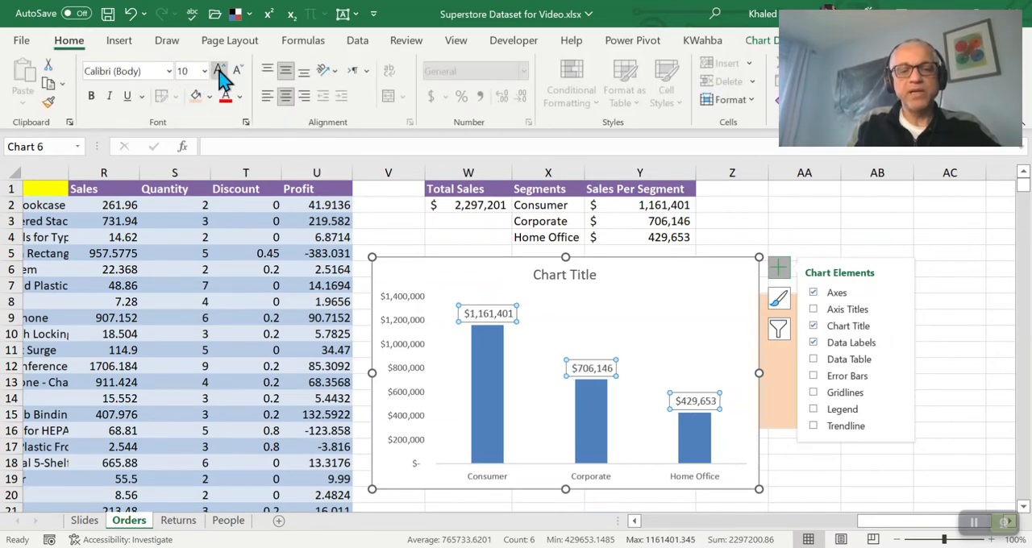
pyautogui.click(221, 71)
pyautogui.click(220, 71)
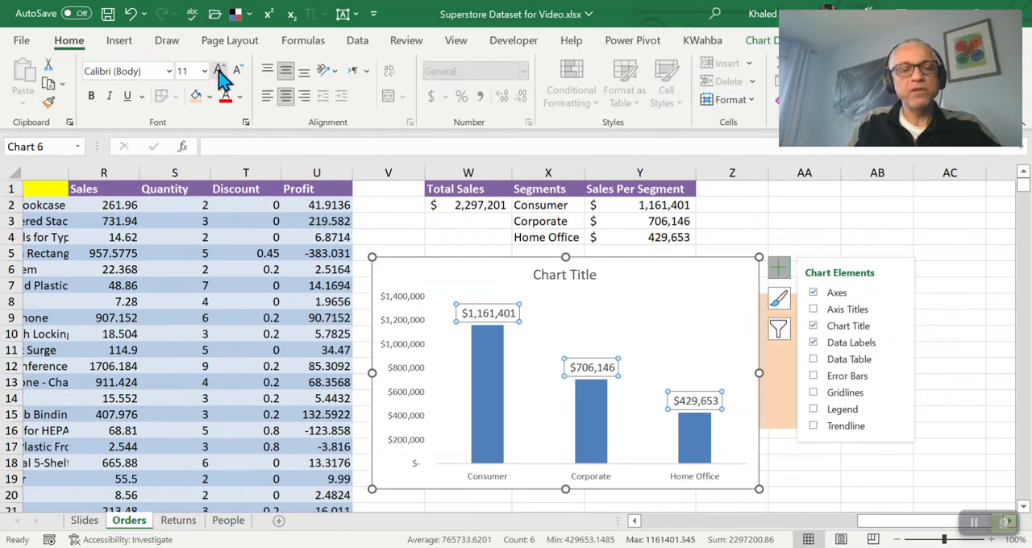
pyautogui.click(92, 96)
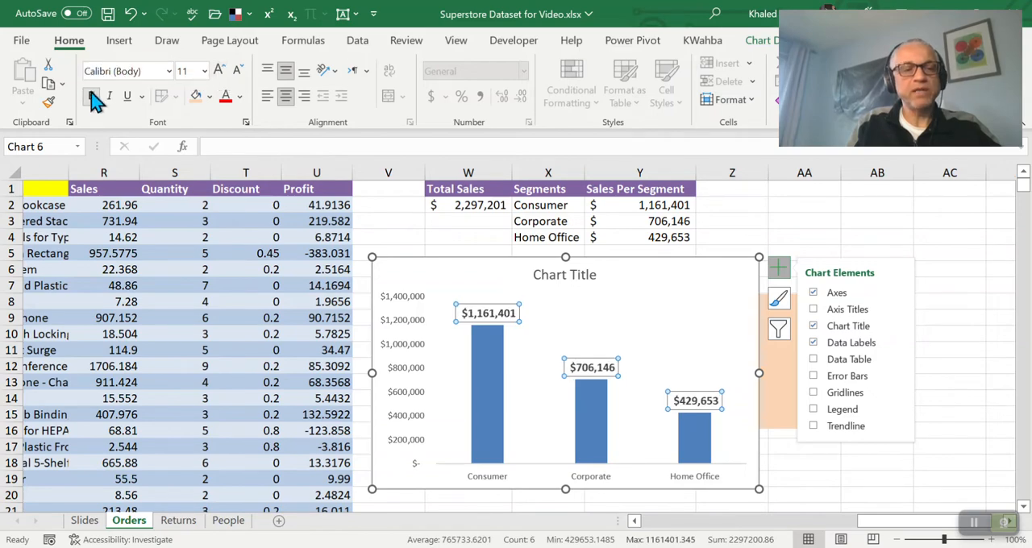
pyautogui.click(239, 97)
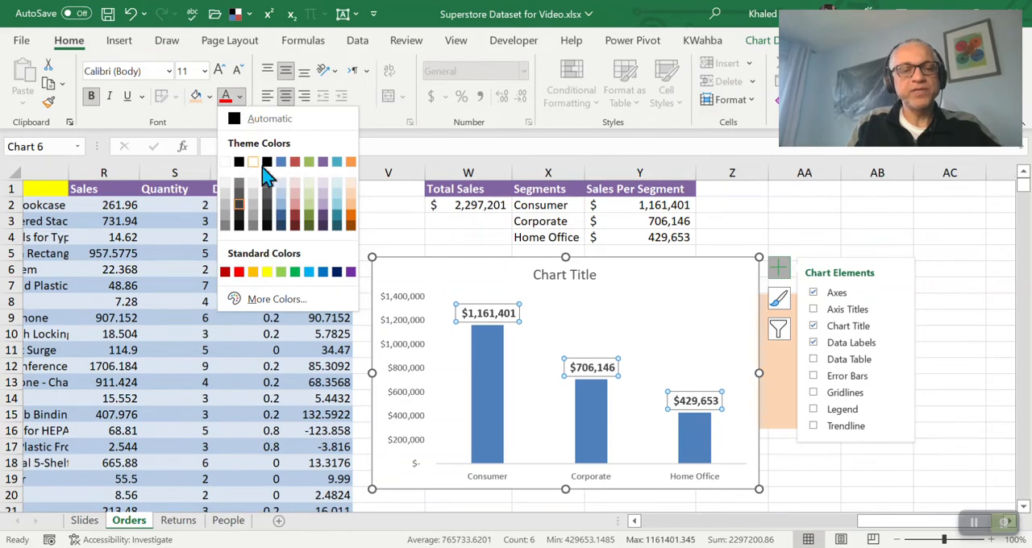
pyautogui.click(323, 164)
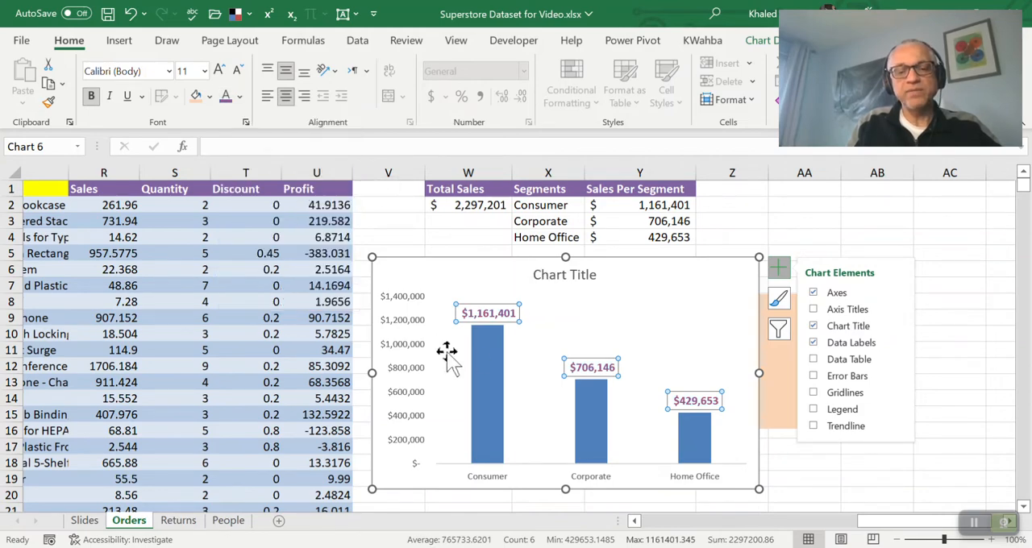
# Give the chart's columns a solid fill in a lighter shade of the purple theme colour
pyautogui.click(495, 361)
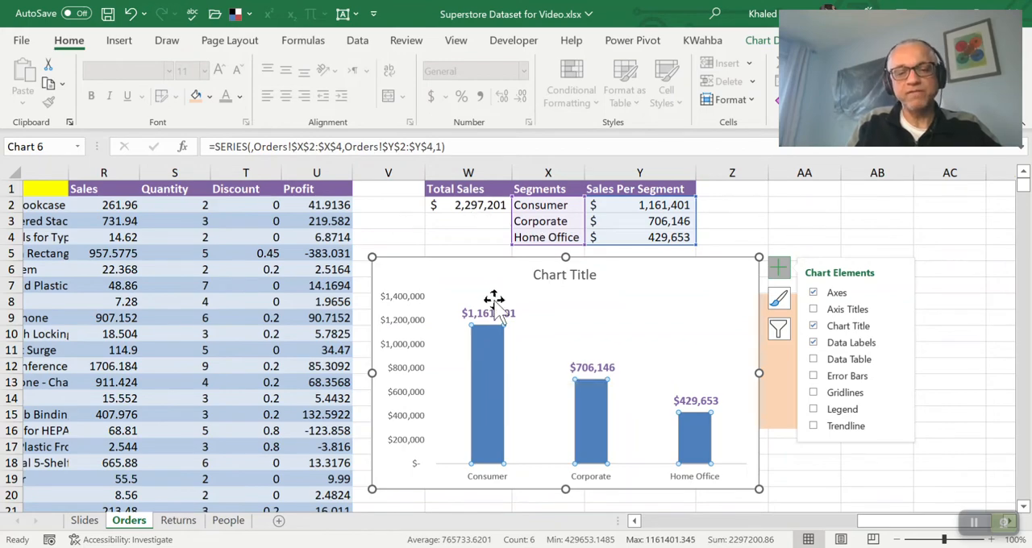
pyautogui.doubleClick(498, 385)
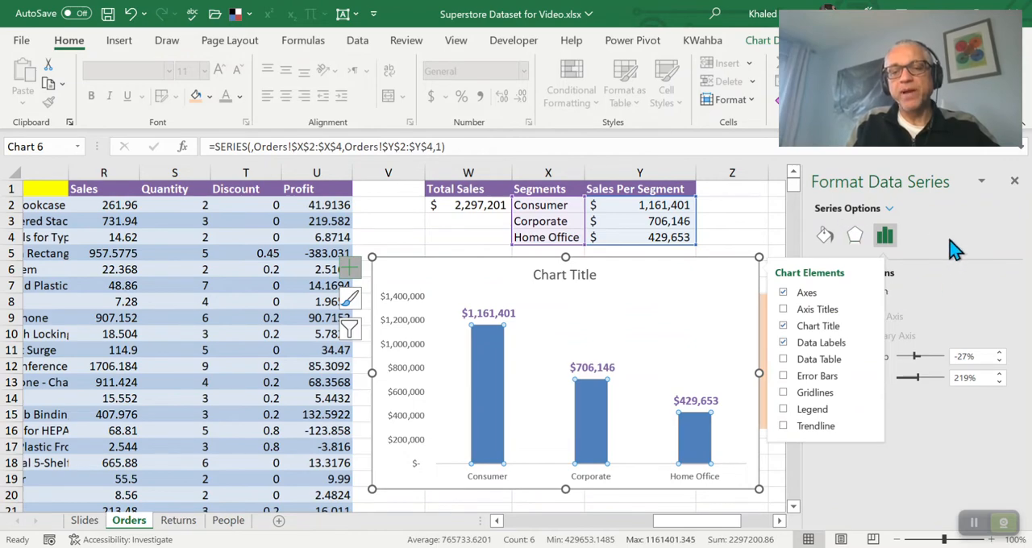
pyautogui.click(825, 237)
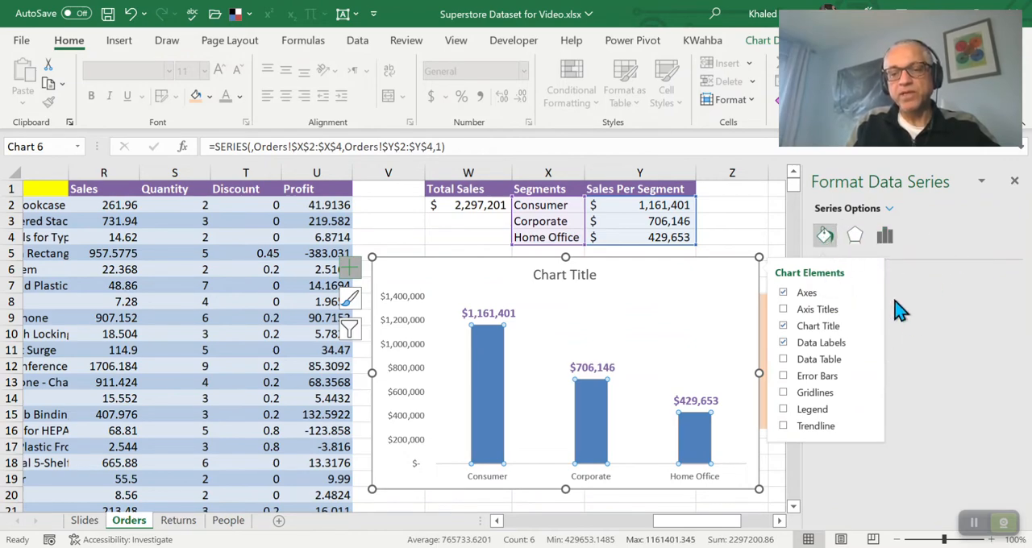
pyautogui.click(780, 522)
pyautogui.click(781, 522)
pyautogui.click(780, 522)
pyautogui.click(781, 522)
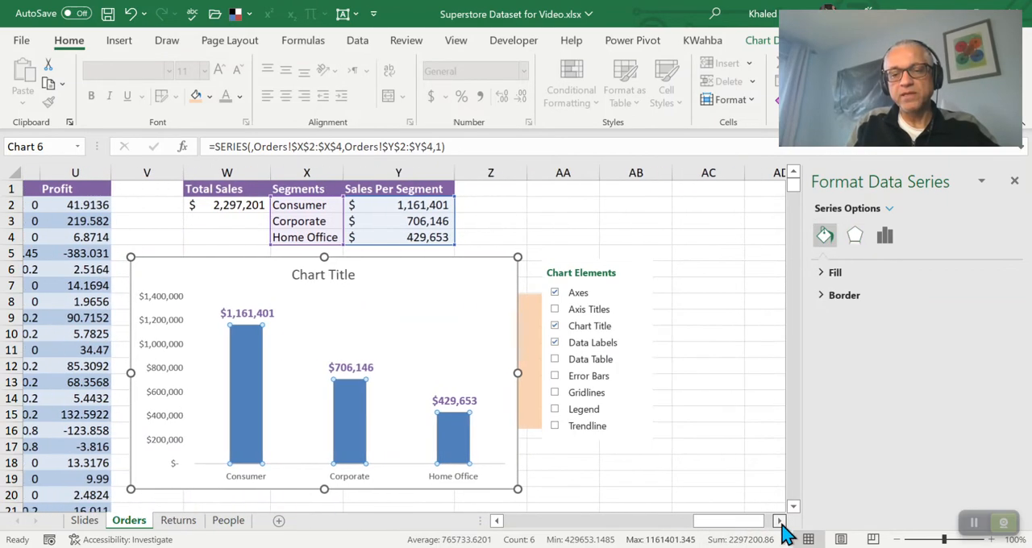
pyautogui.click(836, 274)
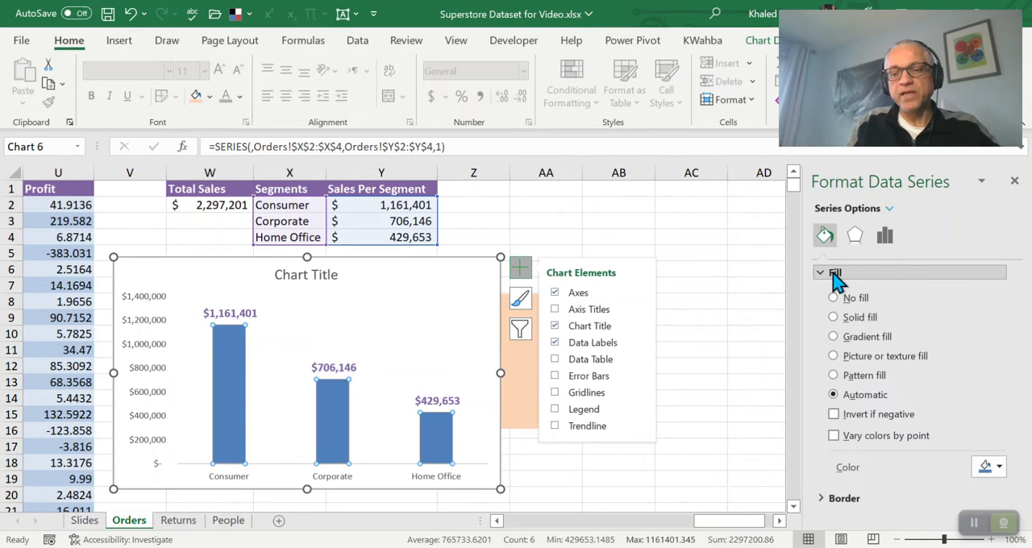
pyautogui.click(834, 318)
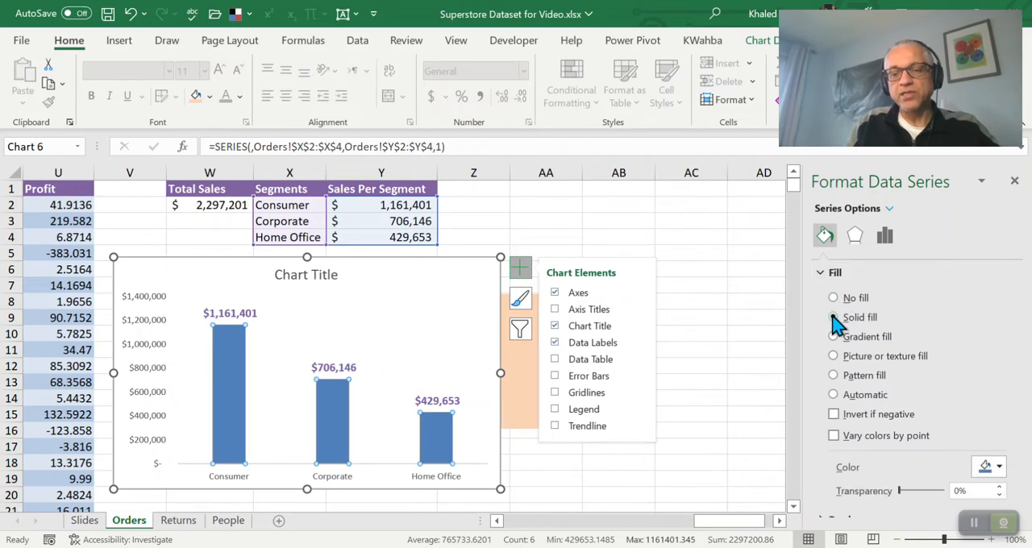
pyautogui.click(1000, 467)
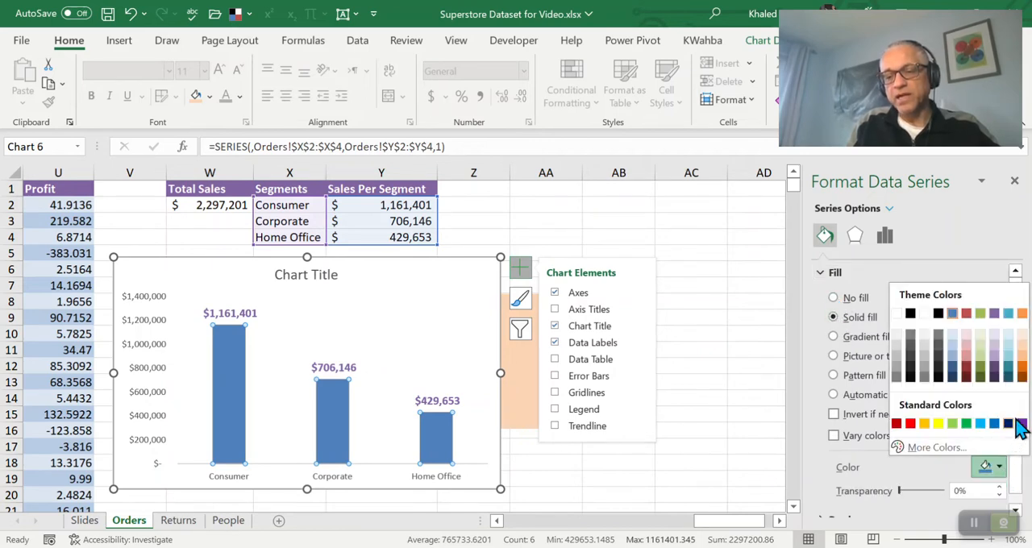
pyautogui.click(997, 362)
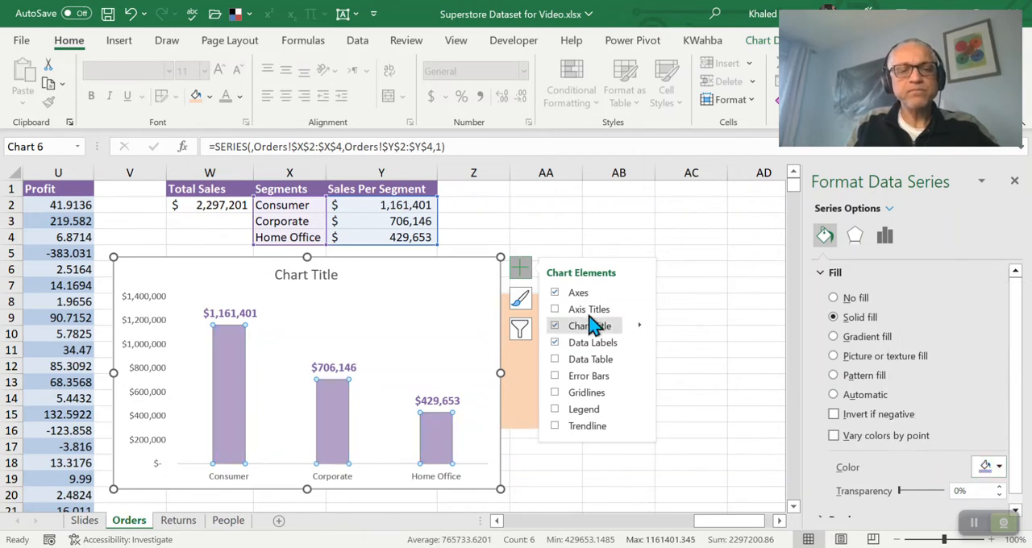
# Delete the vertical value axis from the segment sales chart
pyautogui.click(301, 277)
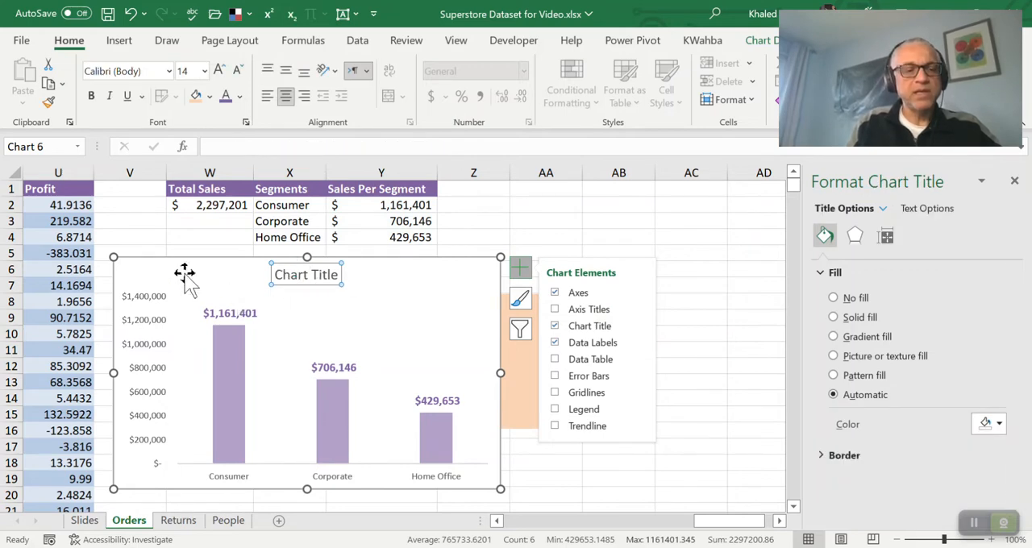
pyautogui.click(151, 305)
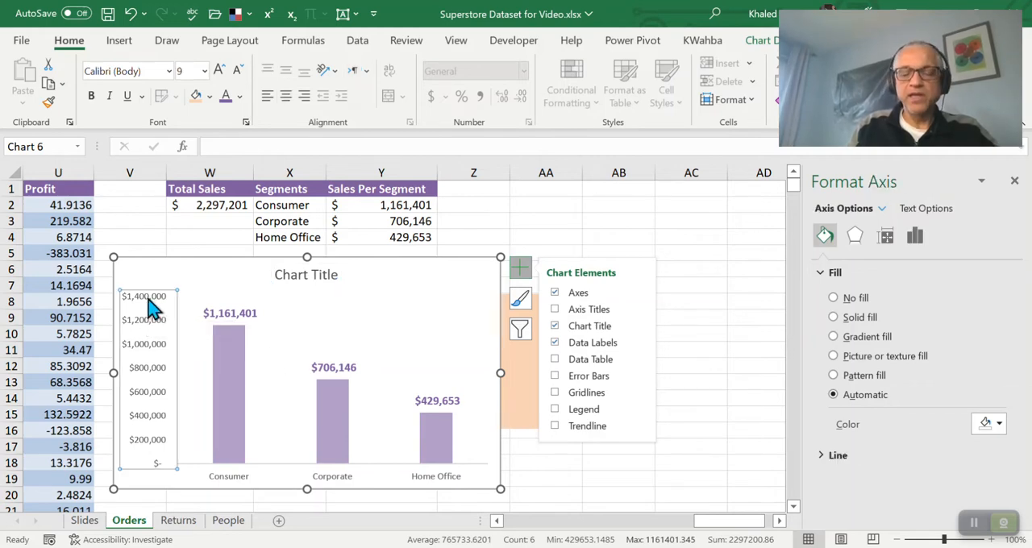
pyautogui.click(244, 319)
pyautogui.press('Delete')
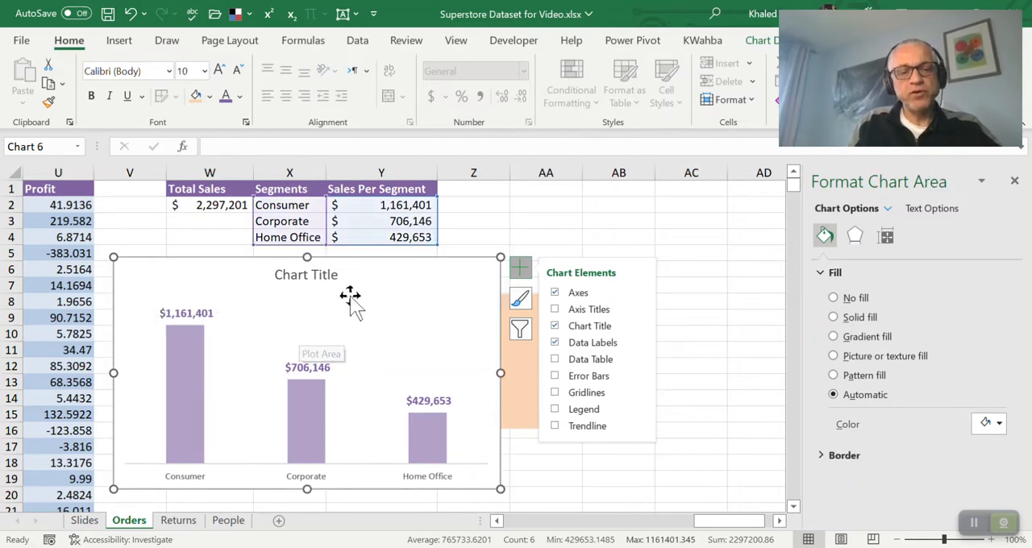
# Make the chart smaller while keeping each data label on one line, and place it below the segment table from row 7 down
pyautogui.moveTo(501, 258); pyautogui.dragTo(385, 290)
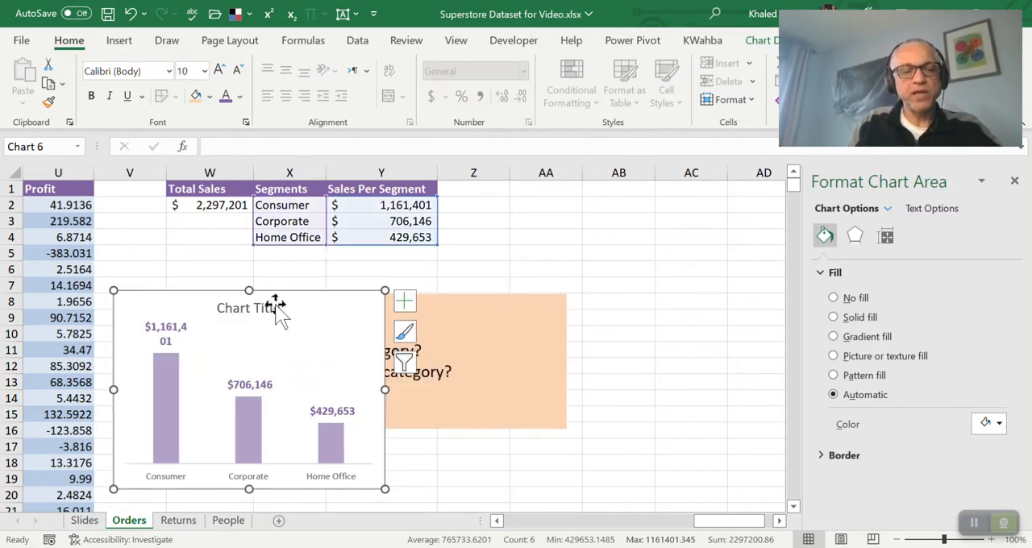
pyautogui.moveTo(275, 296); pyautogui.dragTo(675, 185)
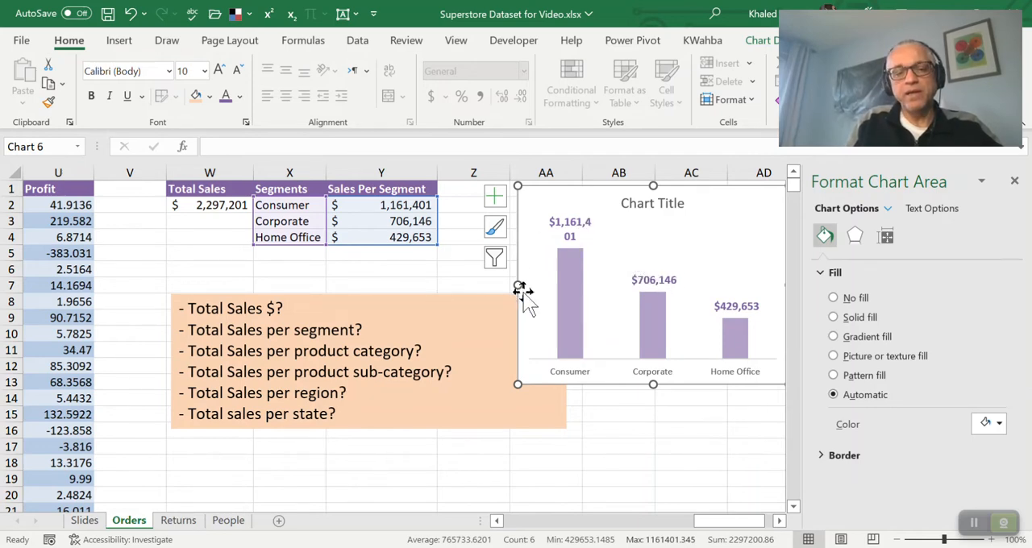
pyautogui.moveTo(517, 285); pyautogui.dragTo(481, 283)
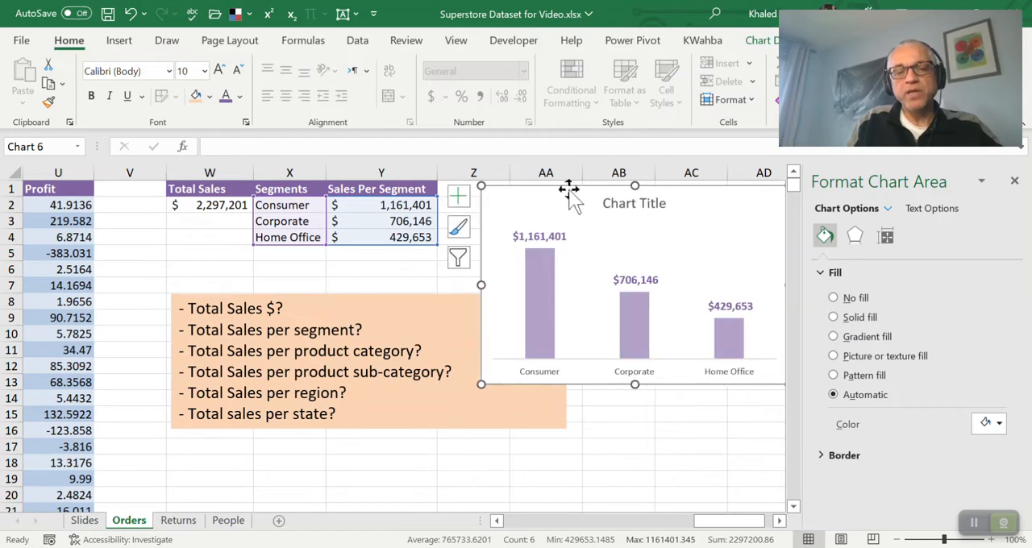
pyautogui.moveTo(560, 207); pyautogui.dragTo(316, 301)
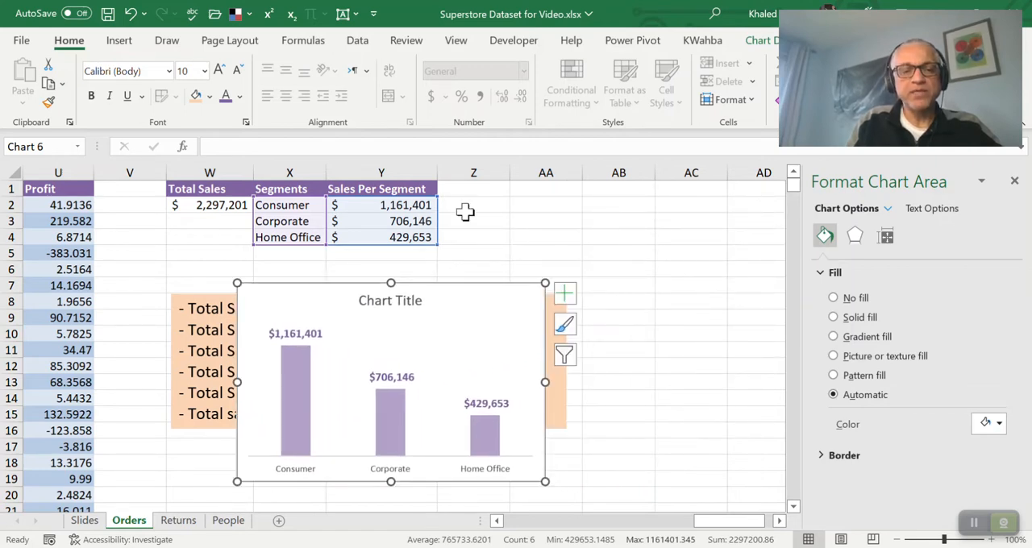
# Calculate the Consumer segment's share of total sales in Z2 with =Y2/W2 and format it as a percentage
pyautogui.click(470, 209)
pyautogui.write('=')
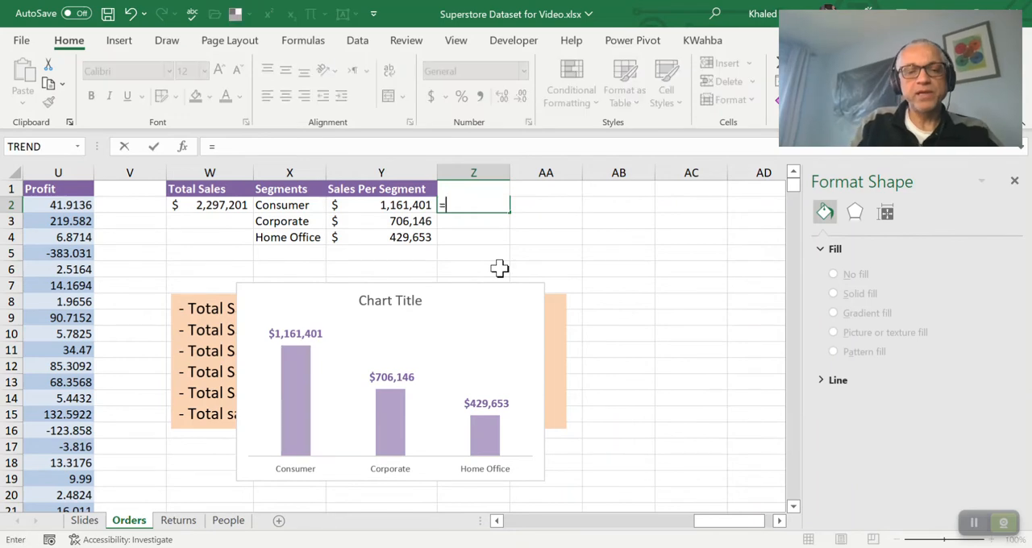
pyautogui.press('Left')
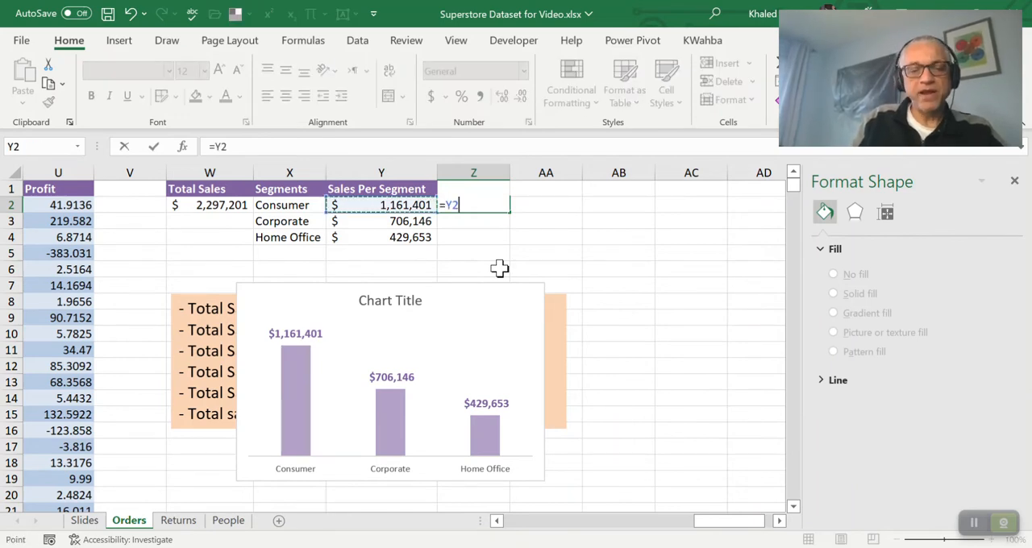
pyautogui.write('/')
pyautogui.press('Left')
pyautogui.press('Left')
pyautogui.press('Left')
pyautogui.press('Return')
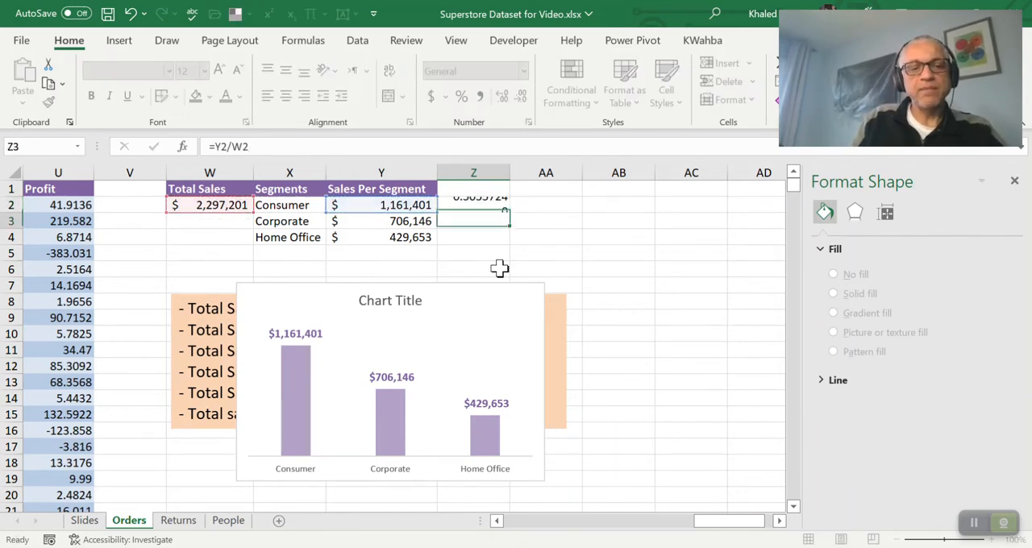
pyautogui.press('Up')
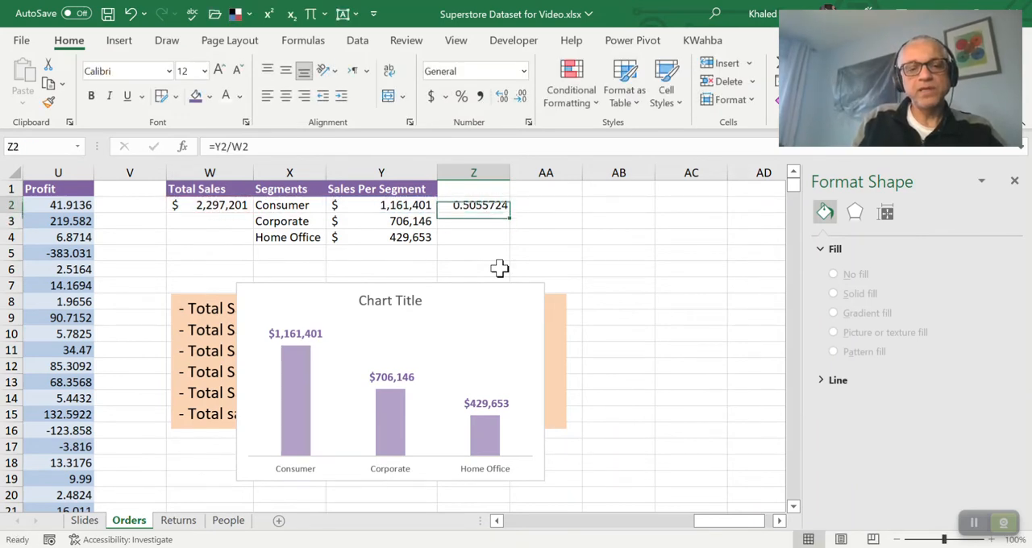
pyautogui.click(462, 97)
# Enter the header "Sales %" in Z1 above the percentage
pyautogui.click(474, 191)
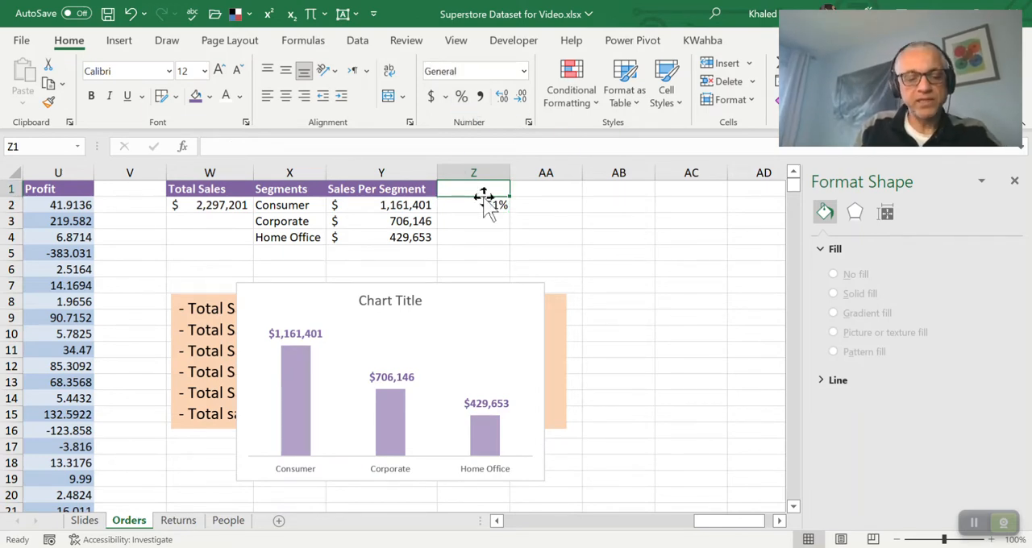
pyautogui.write('Sl')
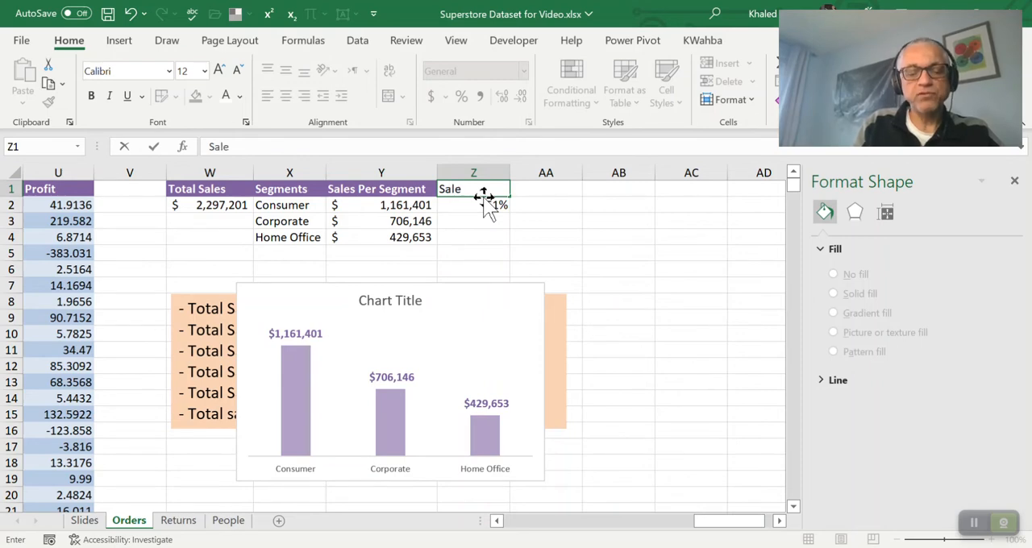
pyautogui.press('Return')
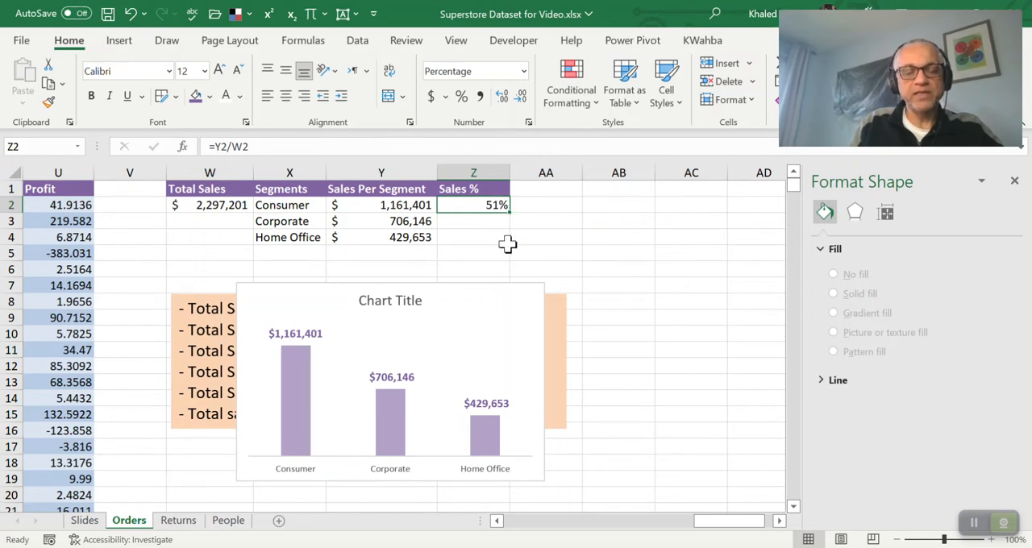
# Make the total sales reference absolute in Z2, giving =Y2/$W$2, and fill the formula down to Z4
pyautogui.click(280, 147)
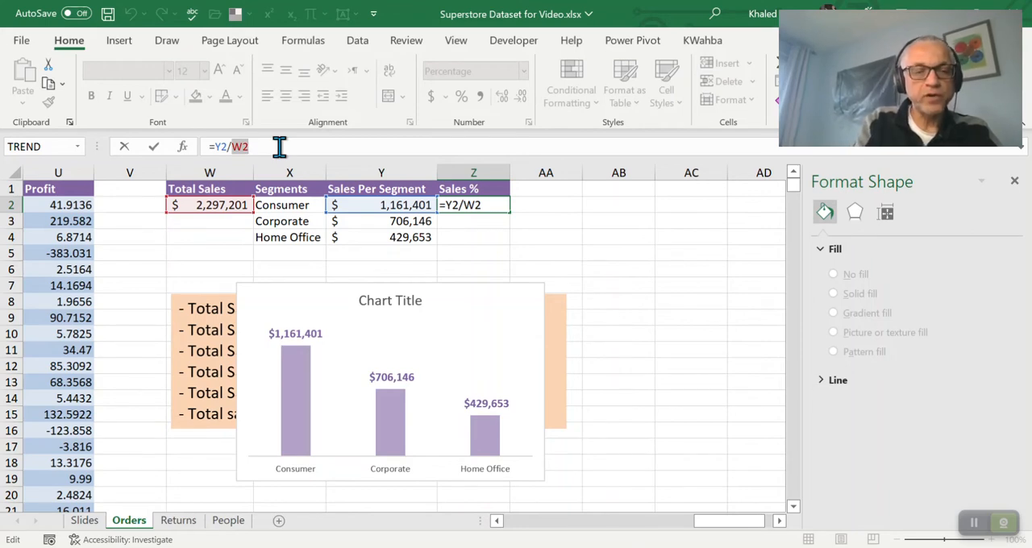
pyautogui.press('F4')
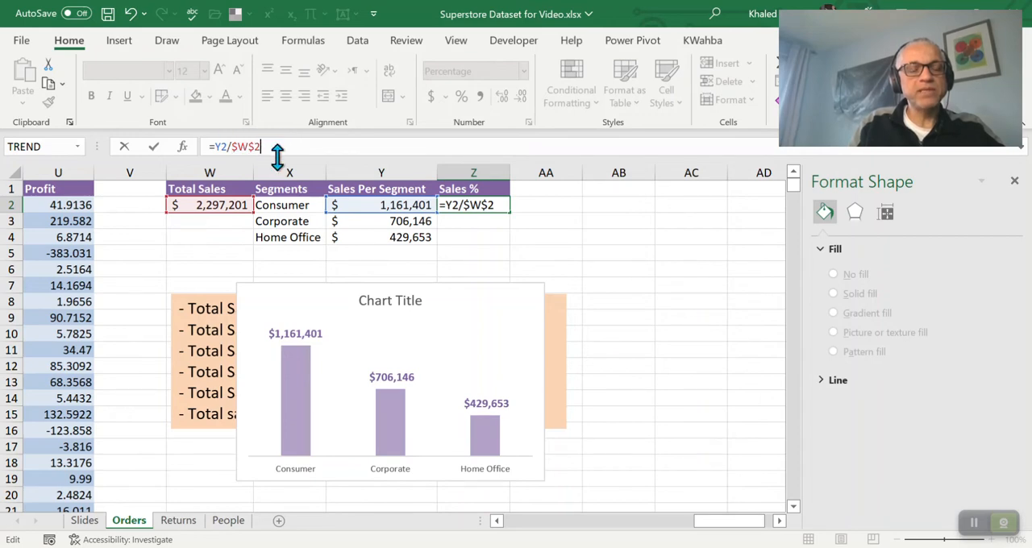
pyautogui.press('Return')
pyautogui.click(490, 205)
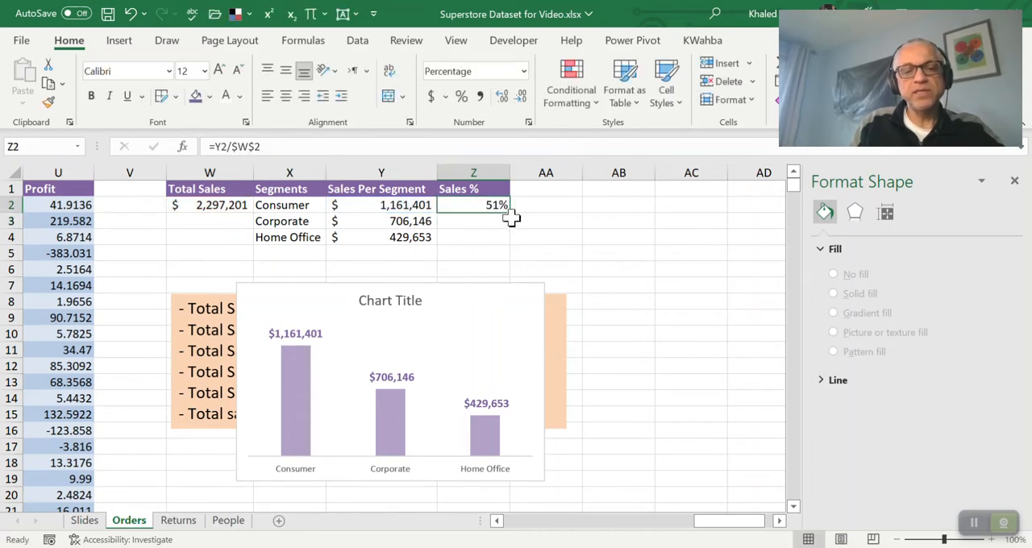
pyautogui.moveTo(511, 218); pyautogui.dragTo(513, 243)
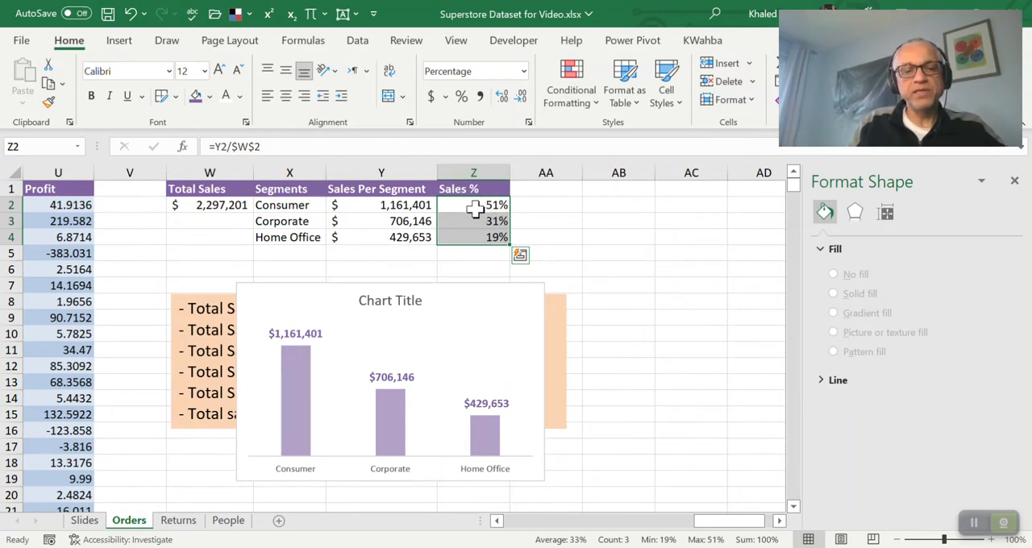
# Move the segment sales chart so it starts in column V, and place a duplicate of it directly beside it
pyautogui.click(438, 286)
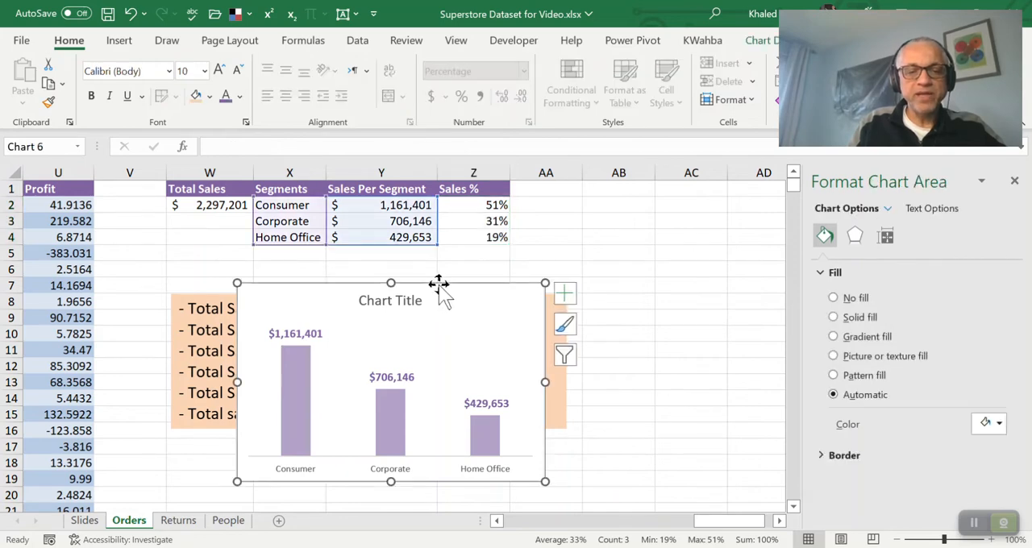
pyautogui.moveTo(438, 280); pyautogui.dragTo(385, 281)
pyautogui.moveTo(357, 278); pyautogui.dragTo(332, 276)
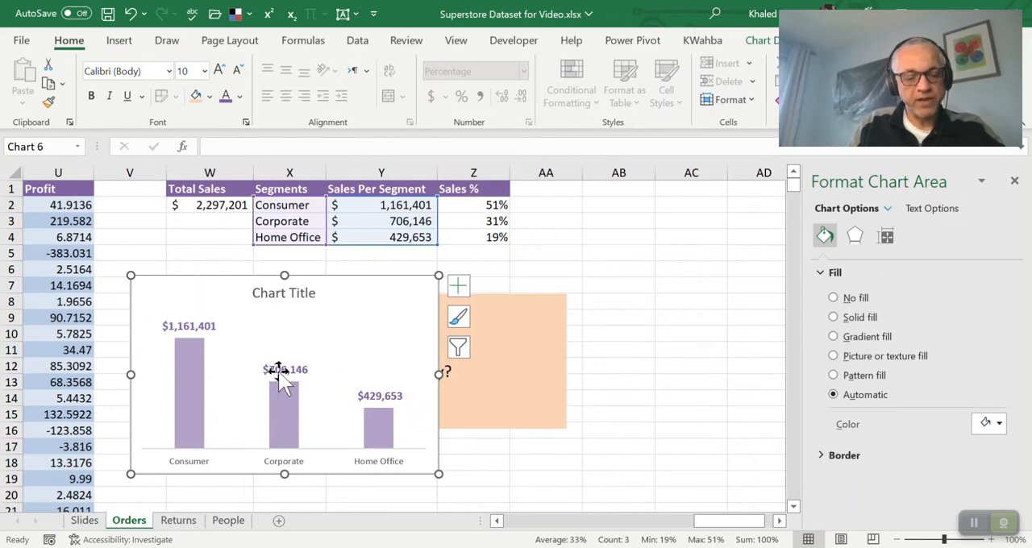
pyautogui.hotkey('ctrl', 'd')
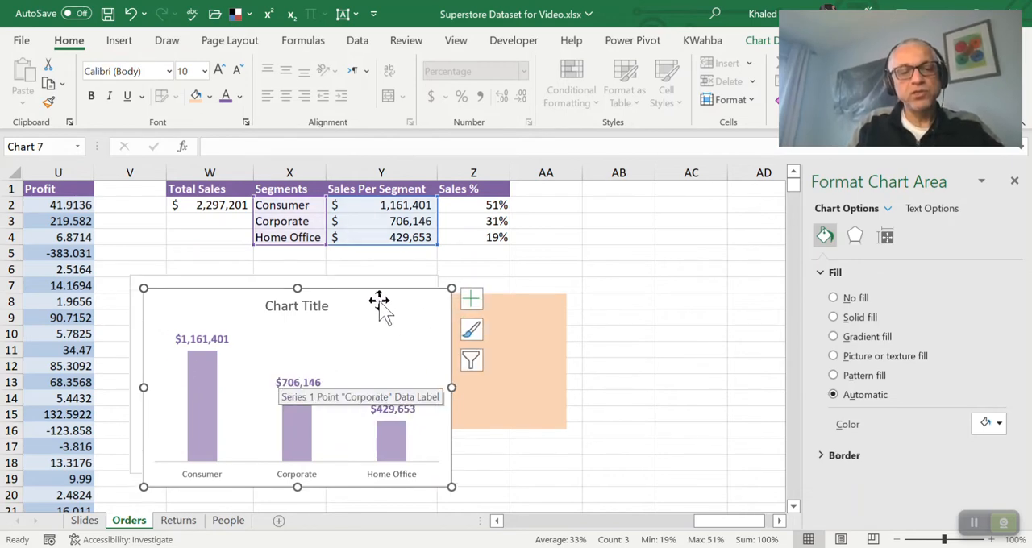
pyautogui.moveTo(363, 288); pyautogui.dragTo(657, 277)
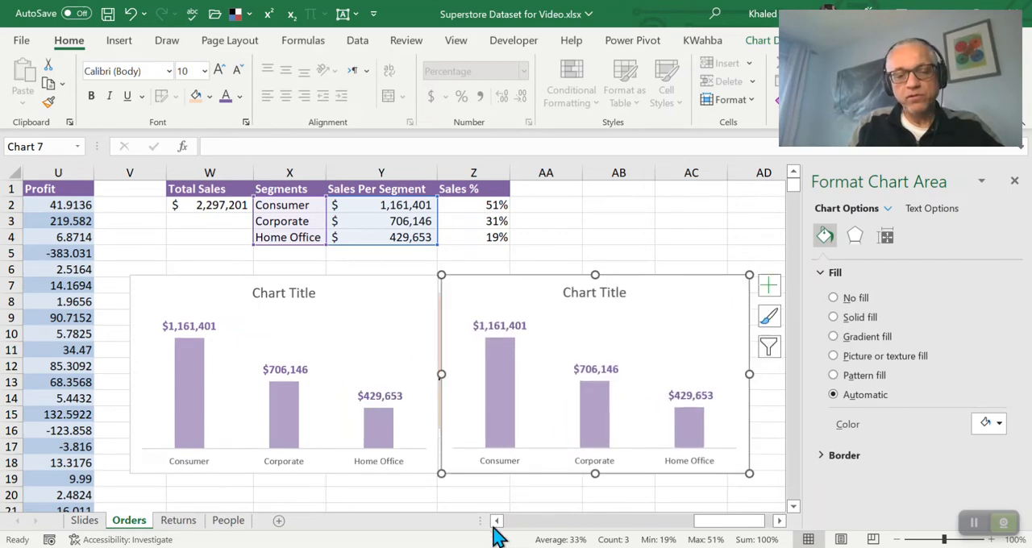
# Change the duplicate chart's value range from the sales amounts to the Sales % values in Z2:Z4
pyautogui.hscroll(-3, 496, 533)
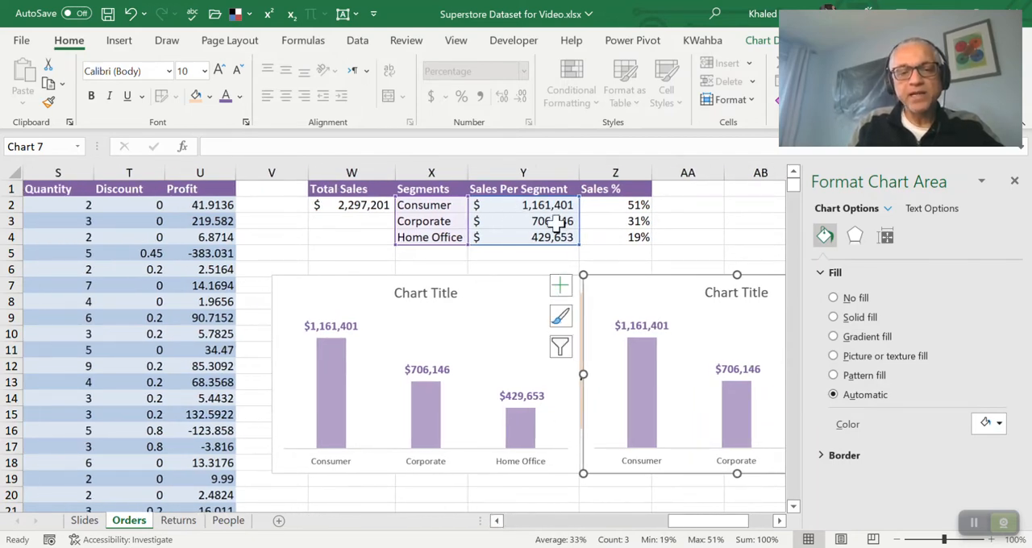
pyautogui.click(779, 521)
pyautogui.click(779, 521)
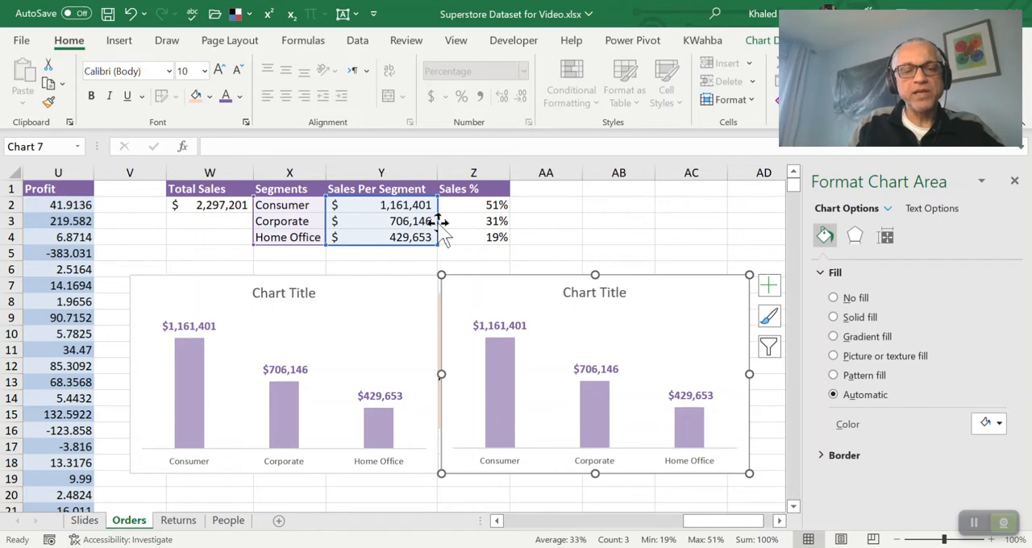
pyautogui.moveTo(444, 225); pyautogui.dragTo(474, 234)
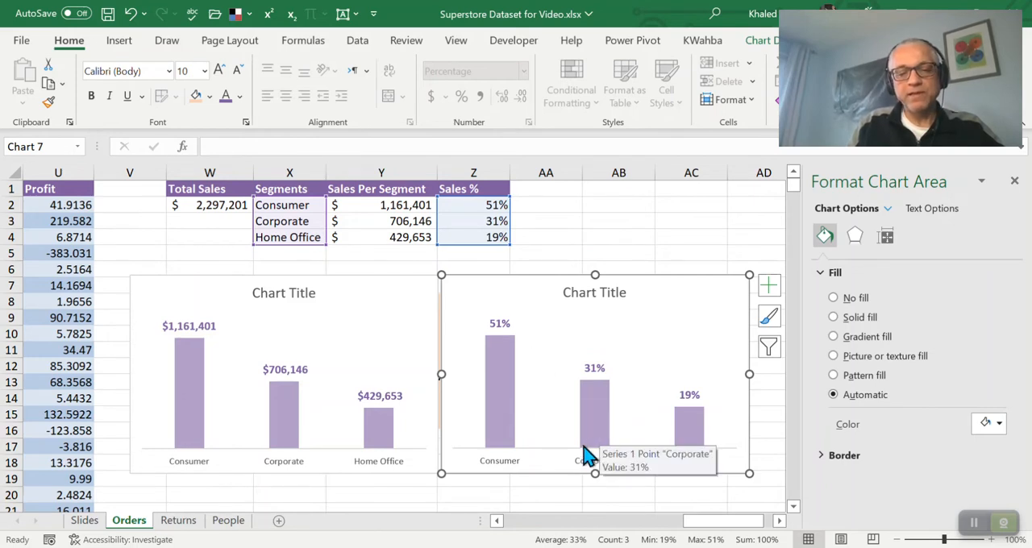
# Examine the category axis options and alignment and the chart area's size and properties for the Sales % chart
pyautogui.click(515, 466)
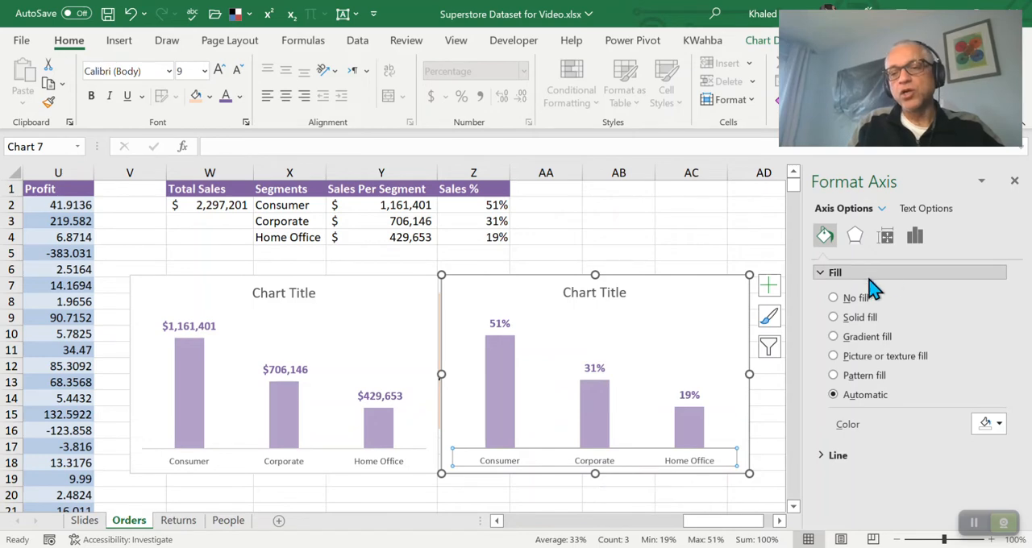
pyautogui.click(916, 239)
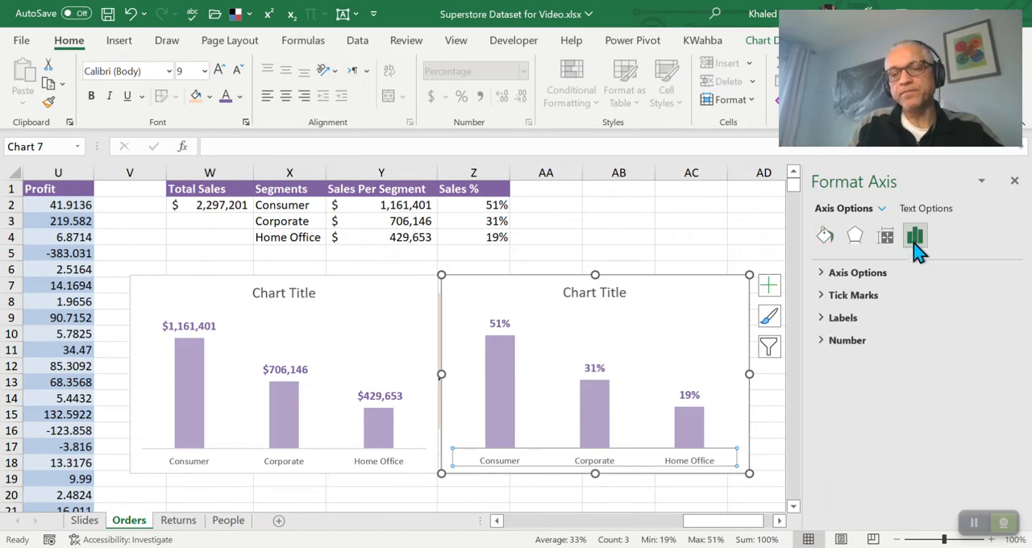
pyautogui.click(857, 274)
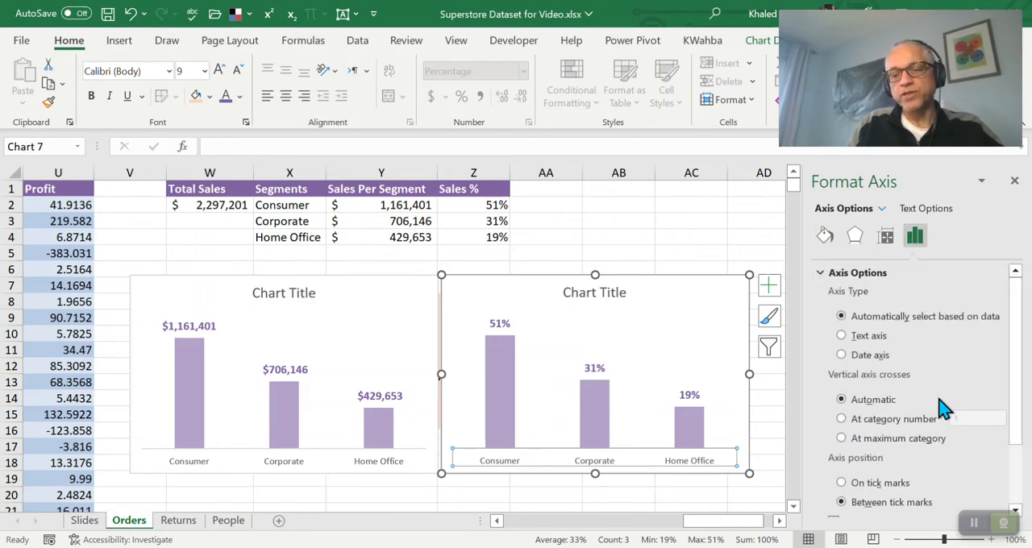
pyautogui.click(887, 237)
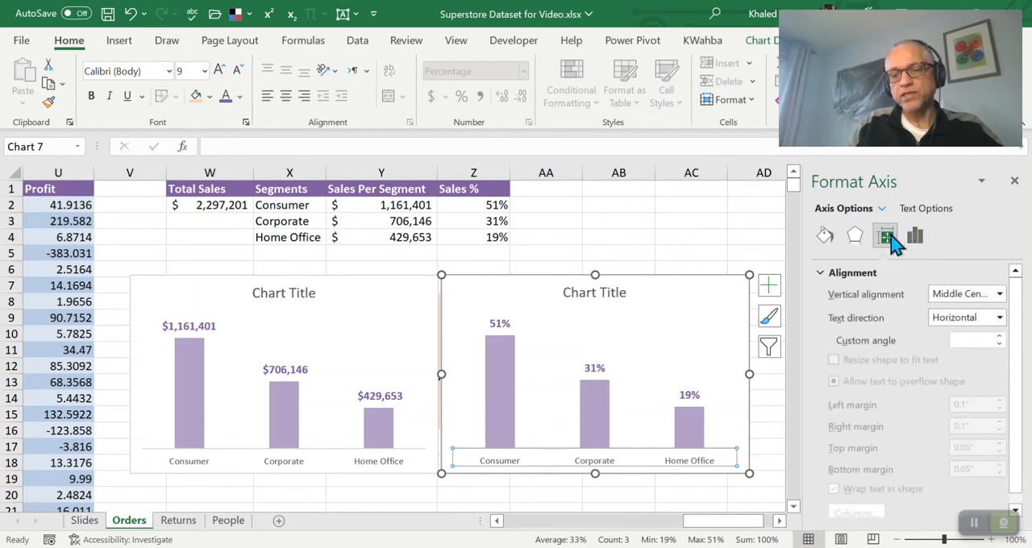
pyautogui.scroll(-1, 896, 326)
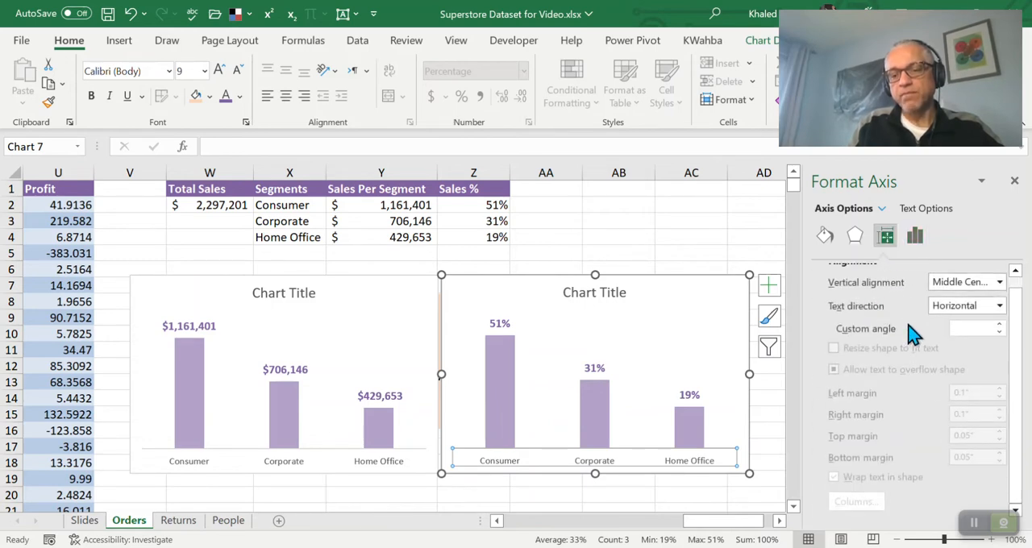
pyautogui.click(618, 458)
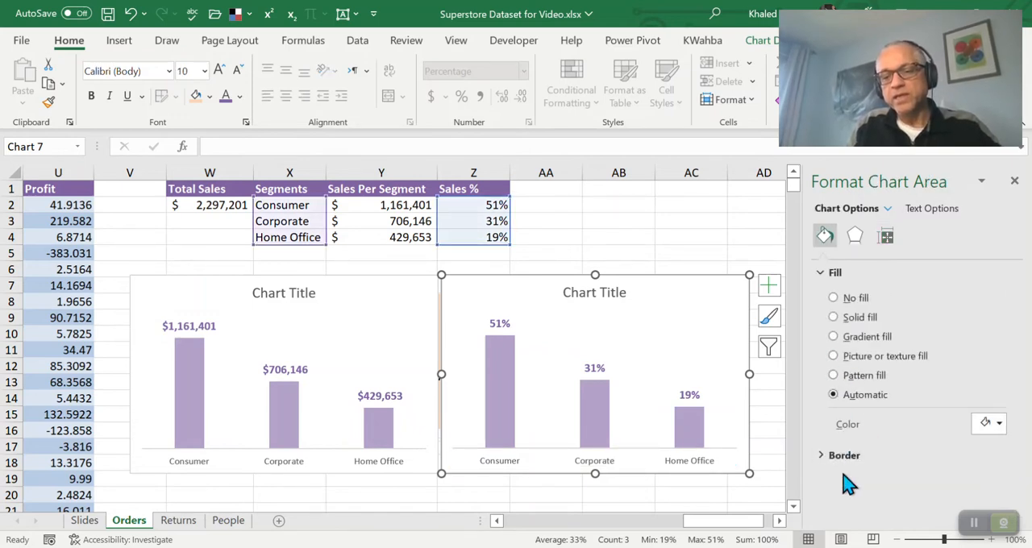
pyautogui.click(890, 242)
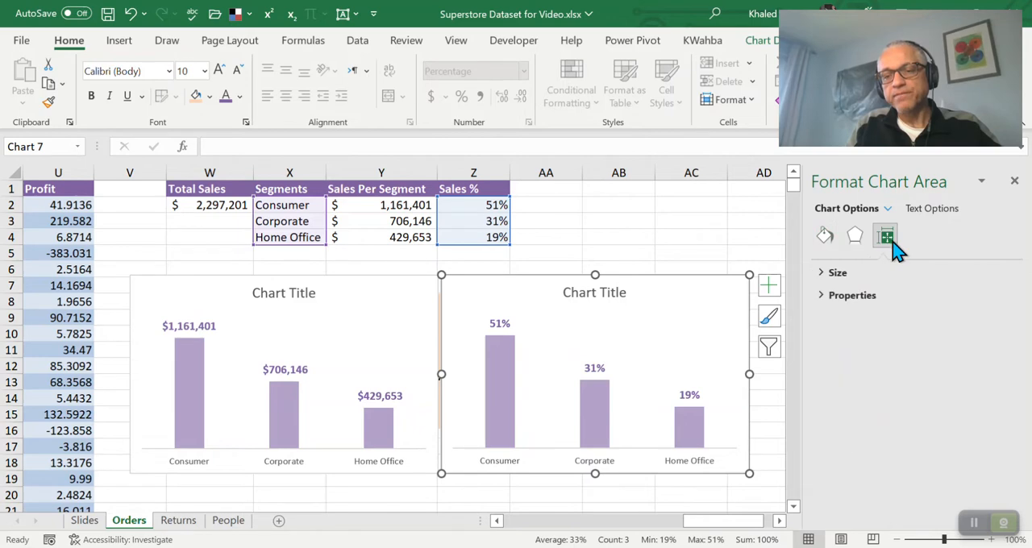
pyautogui.click(823, 296)
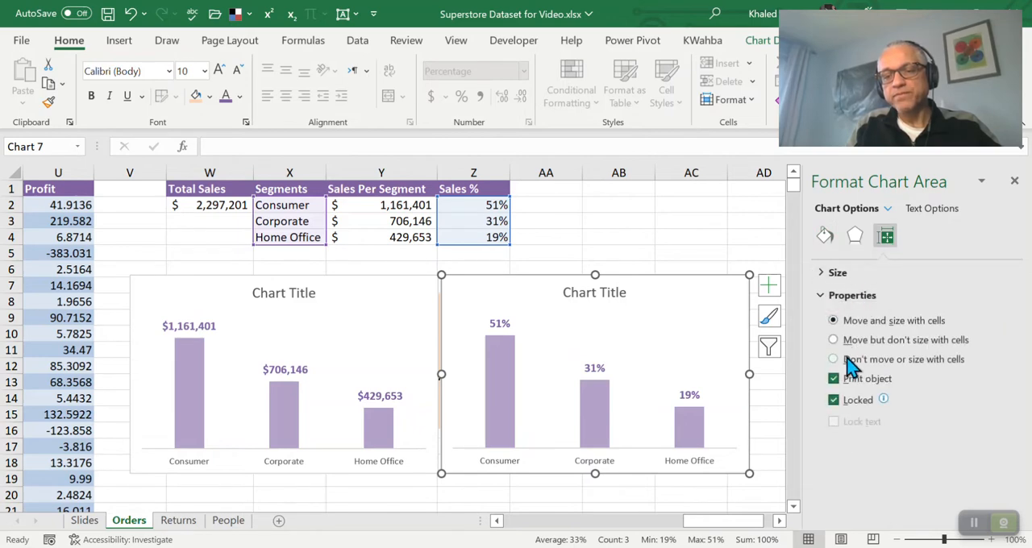
pyautogui.click(829, 278)
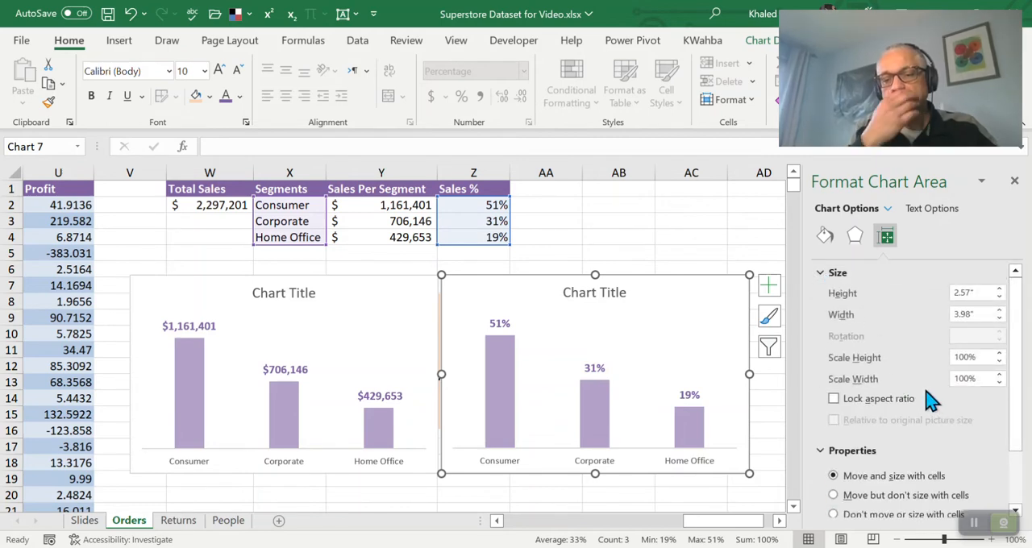
pyautogui.scroll(-2, 929, 397)
pyautogui.scroll(2, 921, 396)
pyautogui.scroll(1, 925, 396)
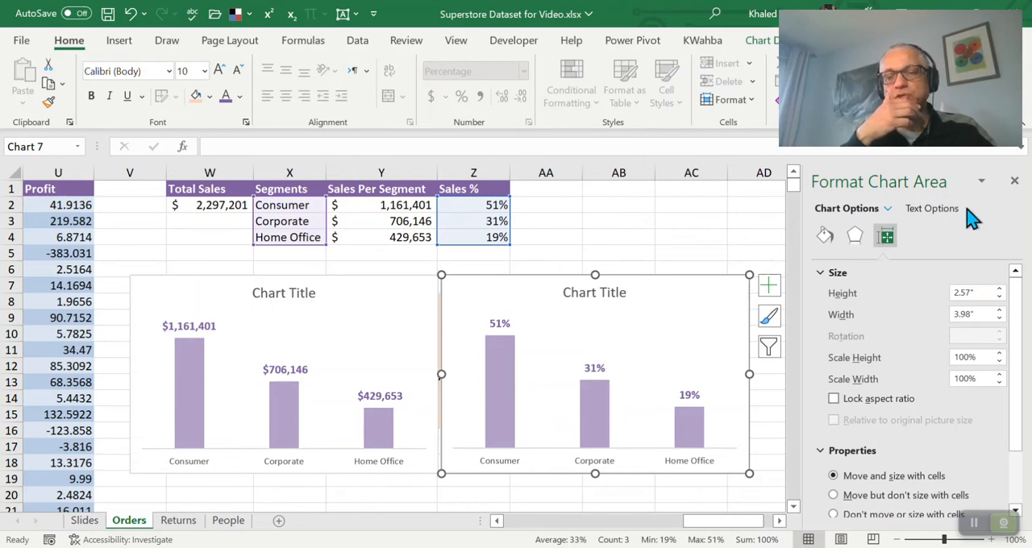
pyautogui.click(1016, 183)
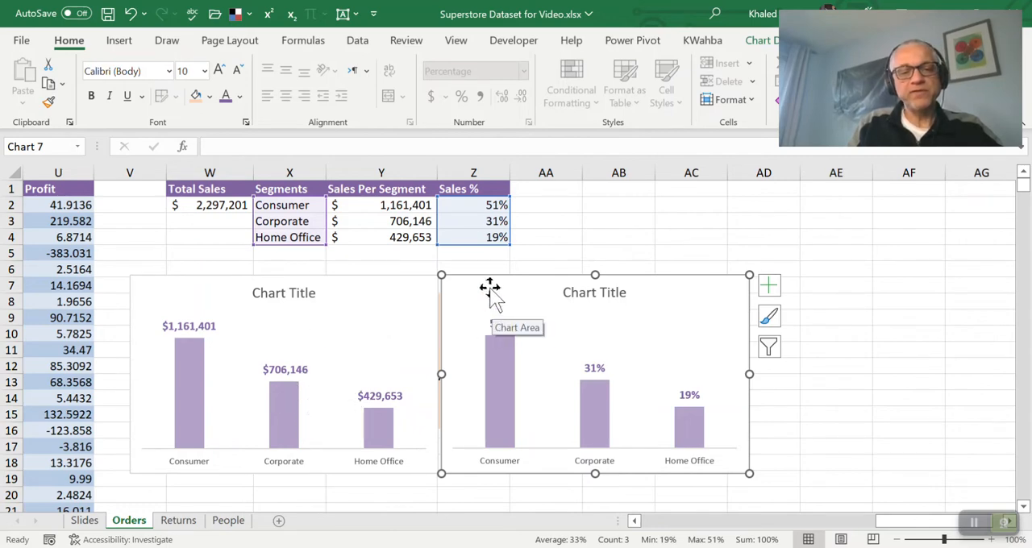
# Insert a 2-D pie chart from X2:Y4 and place it, reduced in size, beside the Sales % chart starting in column AD
pyautogui.click(552, 224)
pyautogui.moveTo(299, 206); pyautogui.dragTo(382, 237)
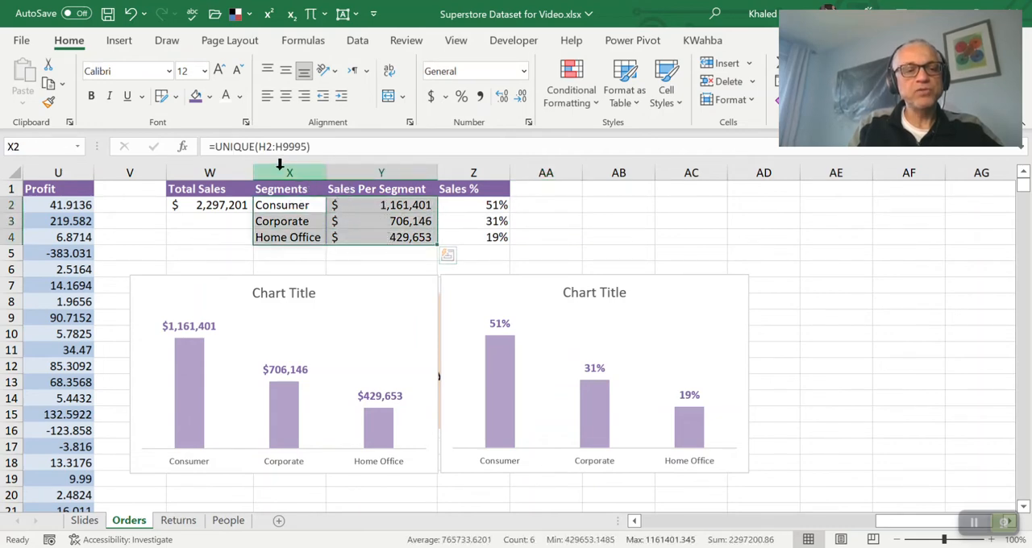
pyautogui.click(119, 42)
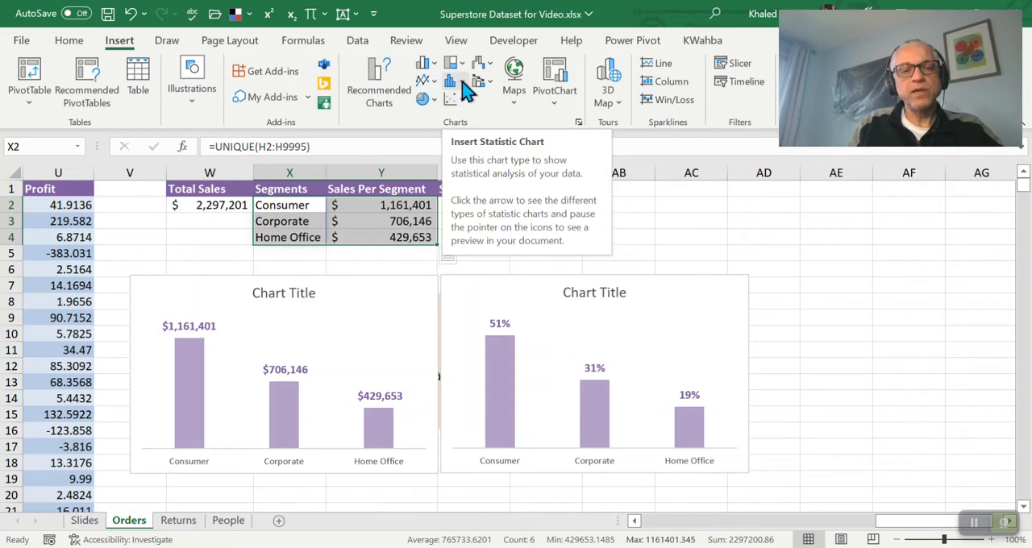
pyautogui.click(427, 100)
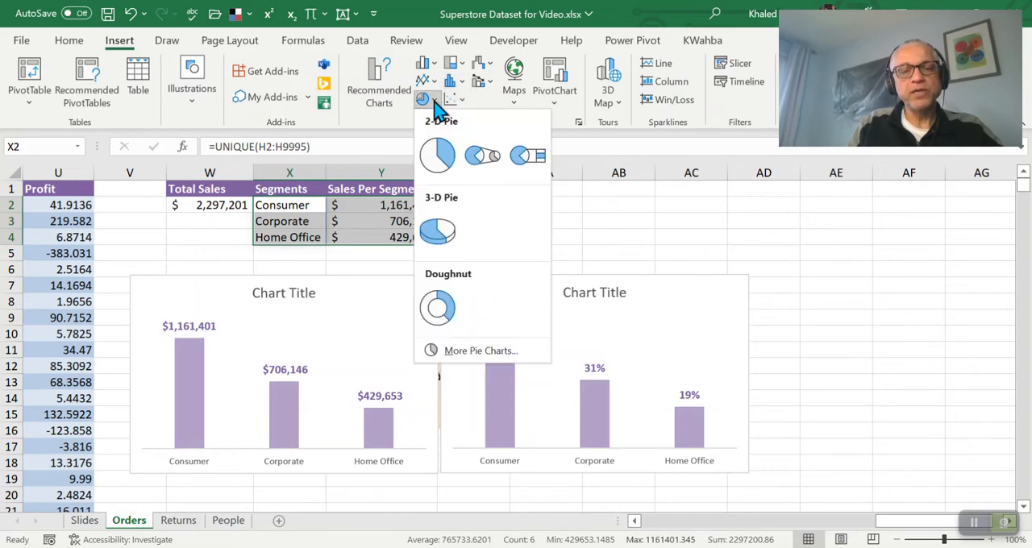
pyautogui.click(435, 155)
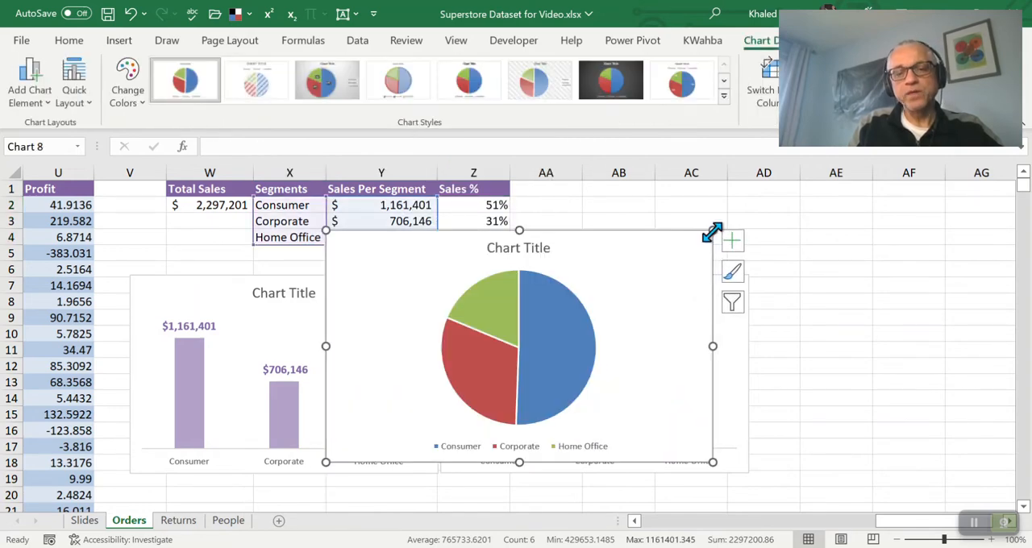
pyautogui.moveTo(712, 231); pyautogui.dragTo(596, 259)
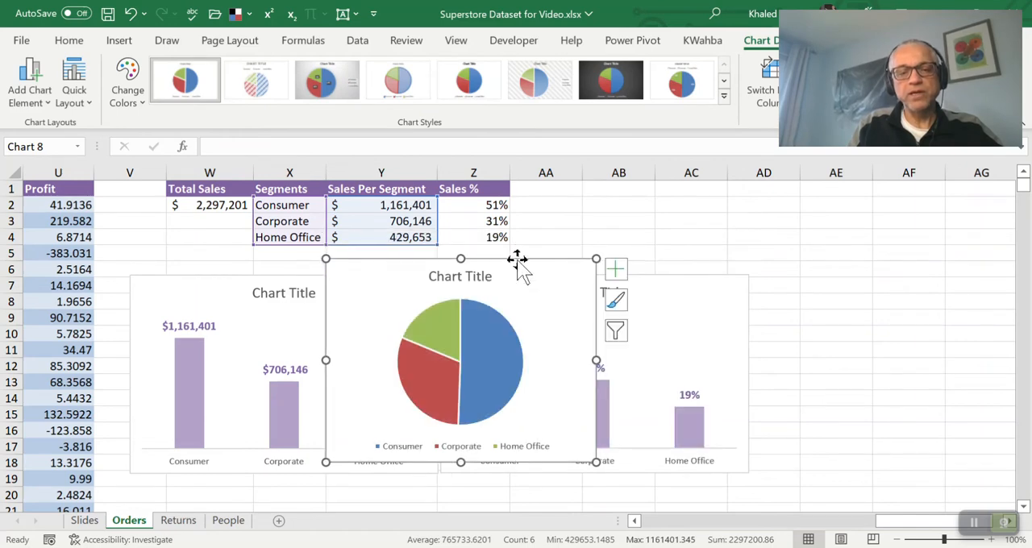
pyautogui.moveTo(519, 260); pyautogui.dragTo(940, 278)
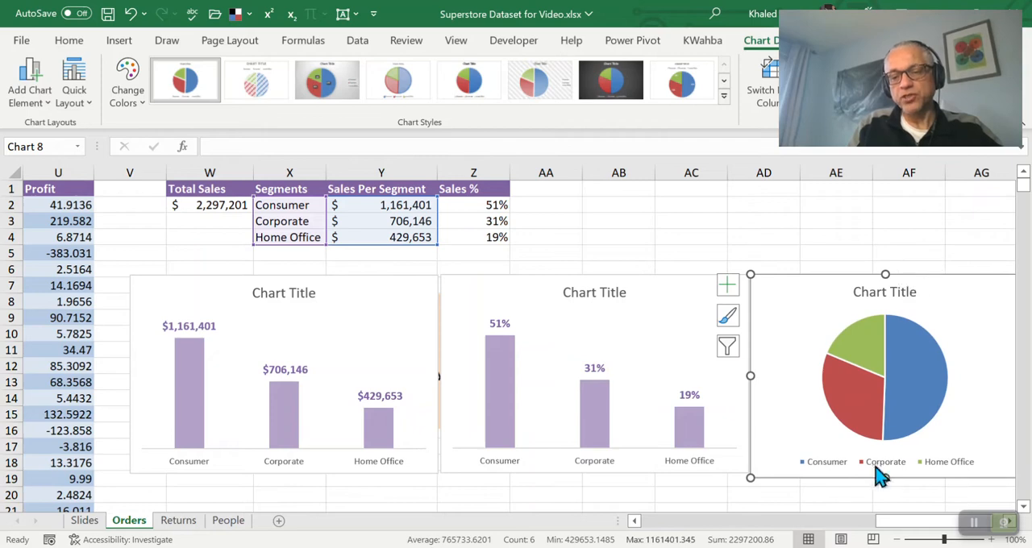
# Shorten the pie chart slightly to match the height of the column charts, and add data labels centred on its slices
pyautogui.moveTo(885, 478); pyautogui.dragTo(886, 472)
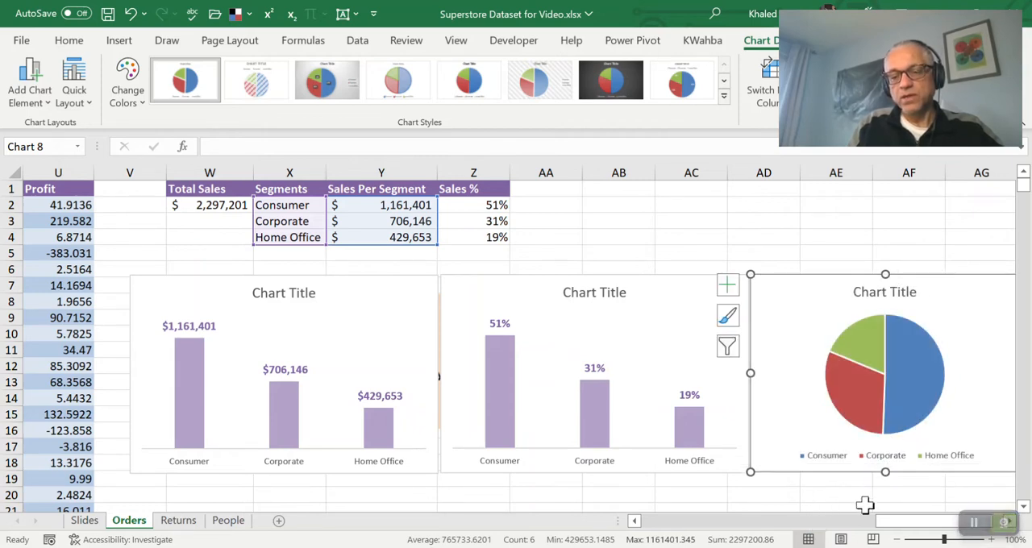
pyautogui.moveTo(894, 523)
pyautogui.mouseDown()
pyautogui.moveTo(932, 524)
pyautogui.moveTo(909, 528)
pyautogui.mouseUp()
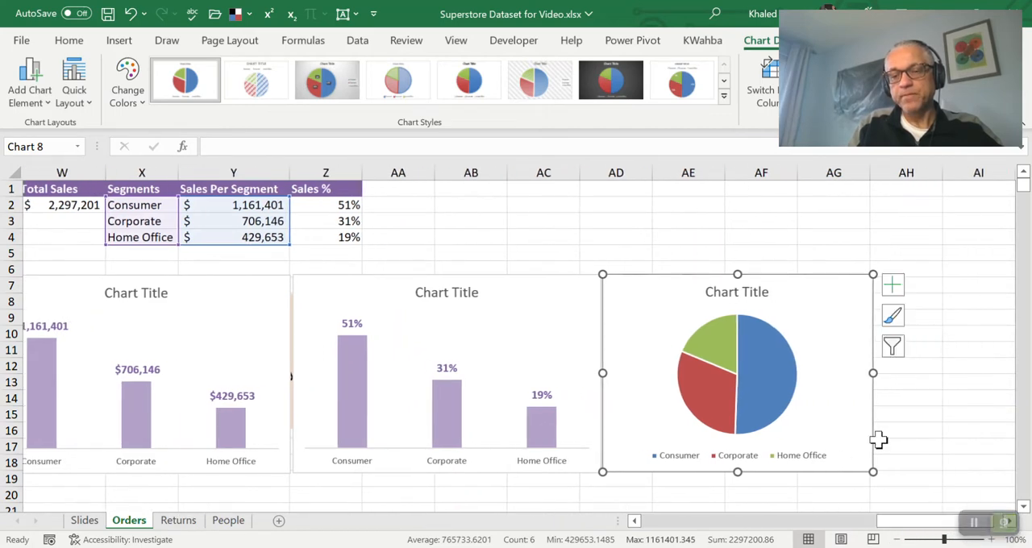
pyautogui.click(893, 288)
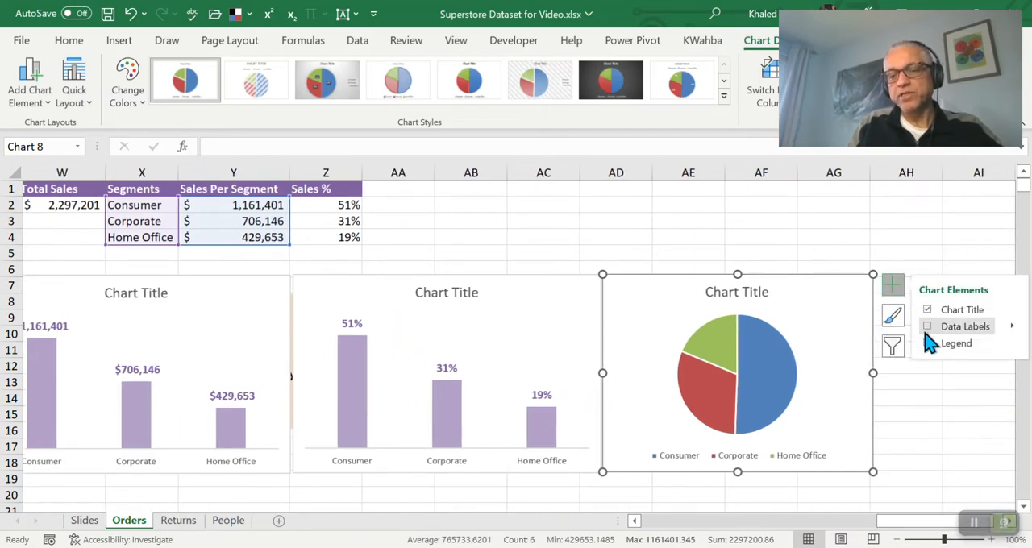
pyautogui.click(1013, 326)
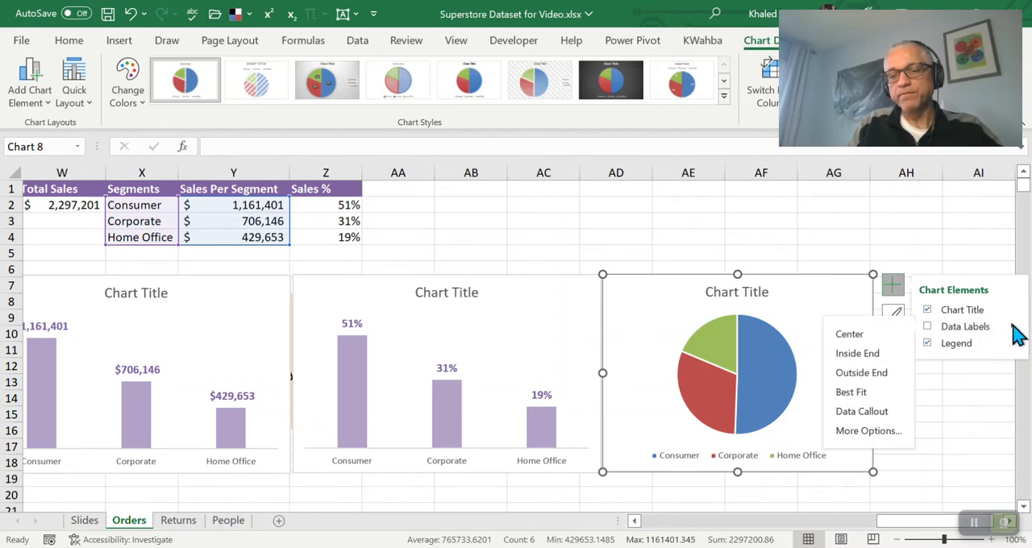
pyautogui.click(855, 340)
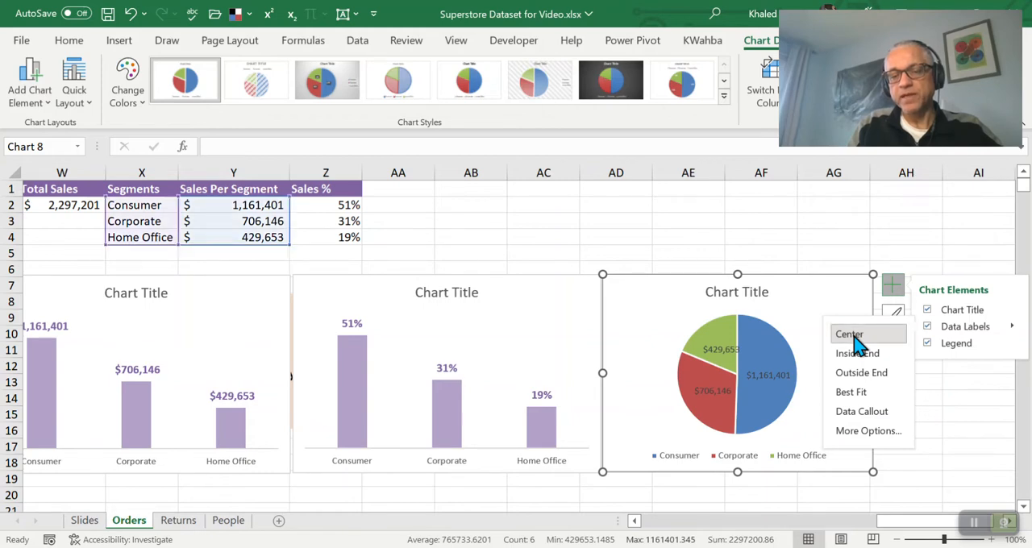
# Format the pie chart's text as white, bold and 10.5 pt, and widen the chart into column AH
pyautogui.click(69, 40)
pyautogui.click(240, 97)
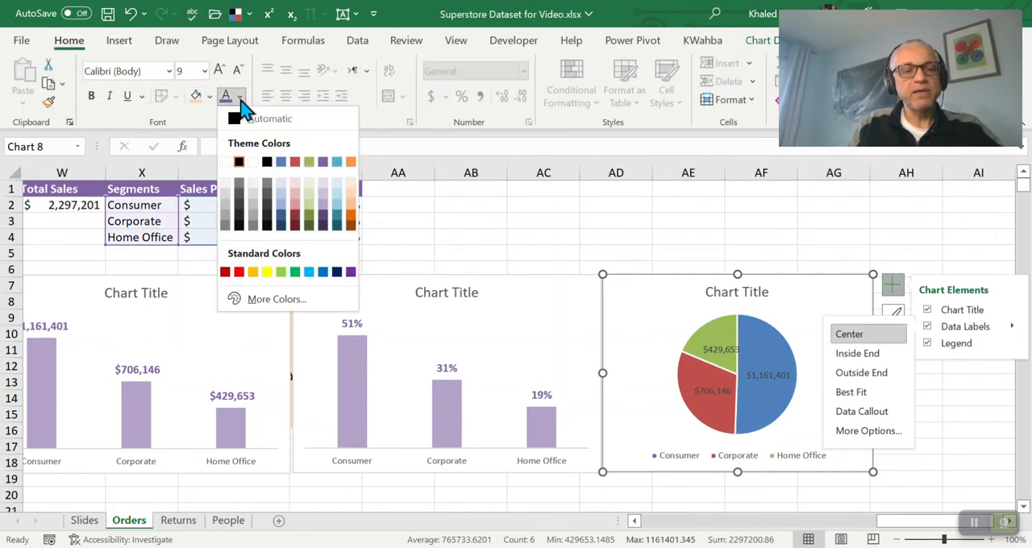
pyautogui.click(226, 162)
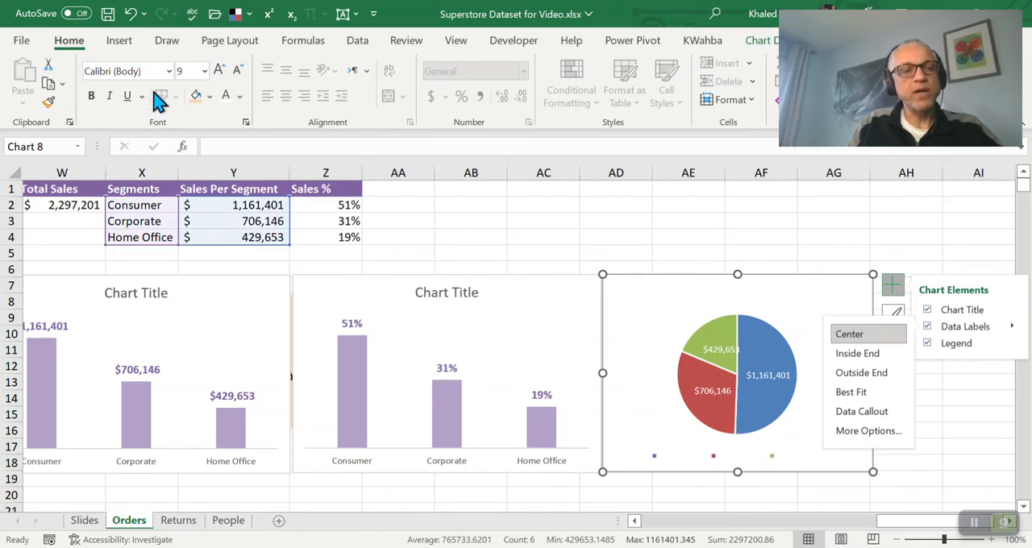
pyautogui.click(219, 71)
pyautogui.click(219, 71)
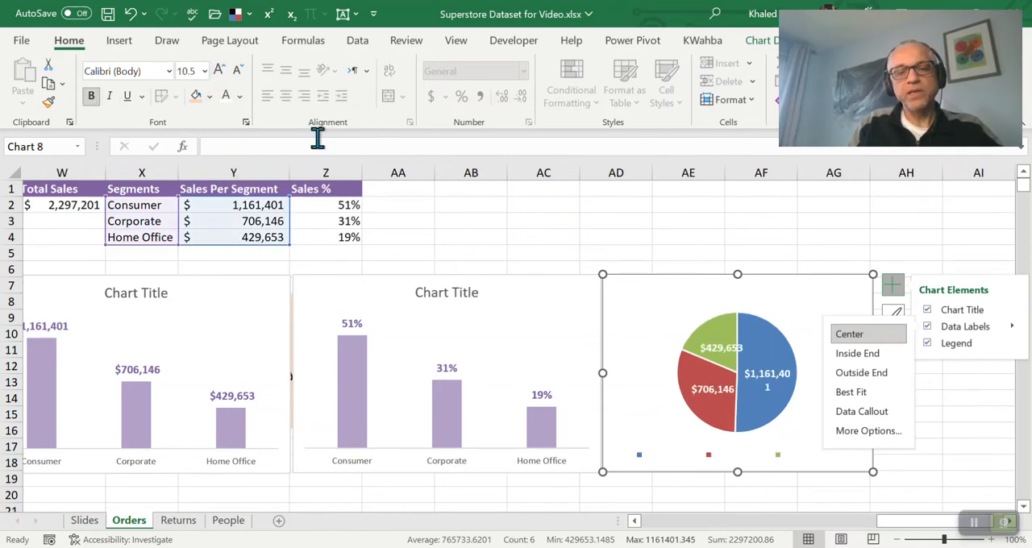
pyautogui.moveTo(873, 275); pyautogui.dragTo(905, 271)
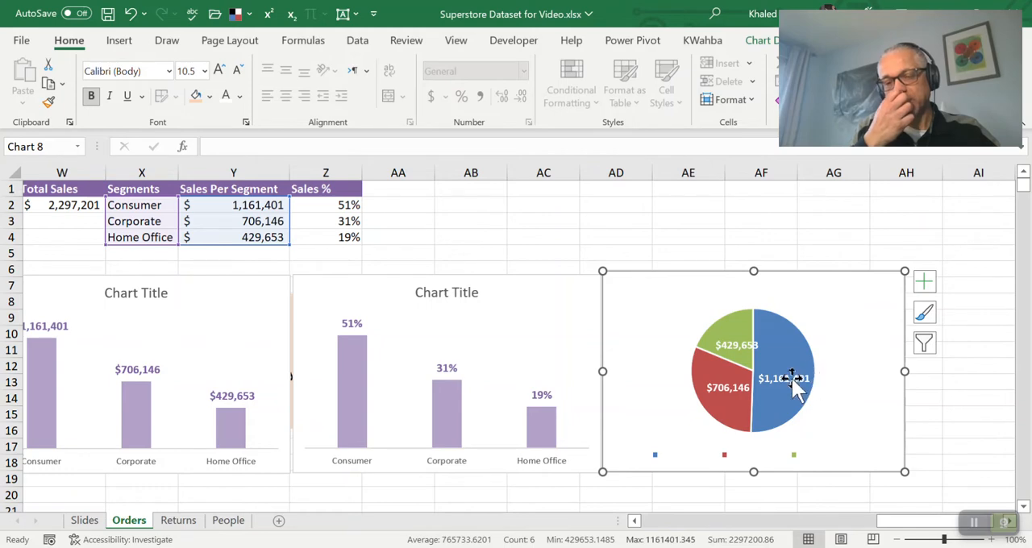
# Set the pie chart's data labels to show Percentage instead of Value
pyautogui.click(727, 454)
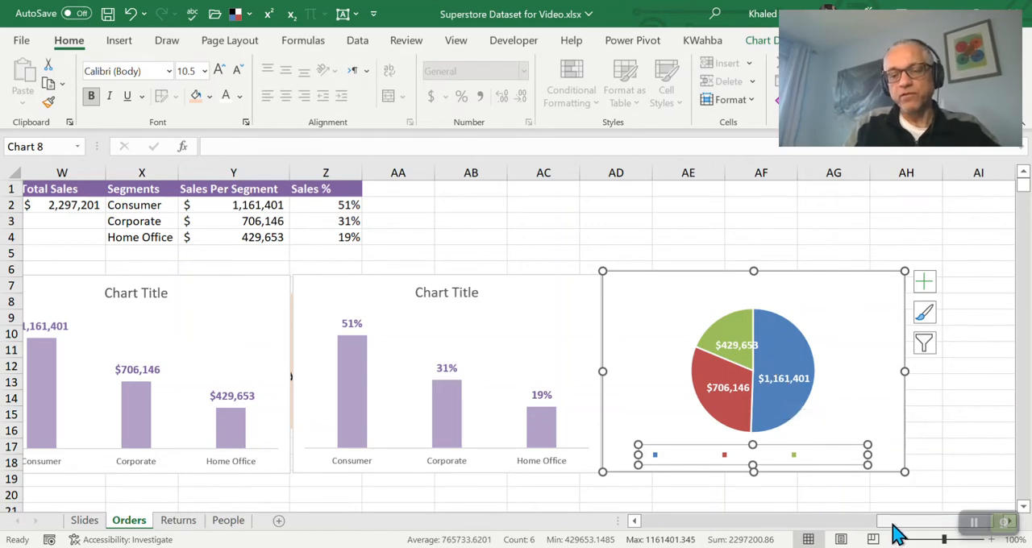
pyautogui.moveTo(894, 524); pyautogui.dragTo(912, 525)
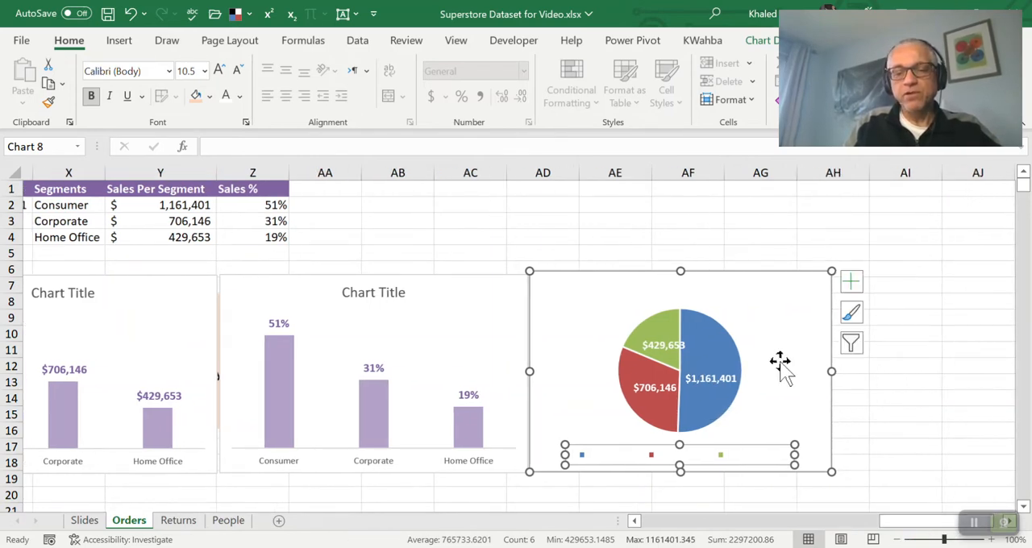
pyautogui.click(850, 284)
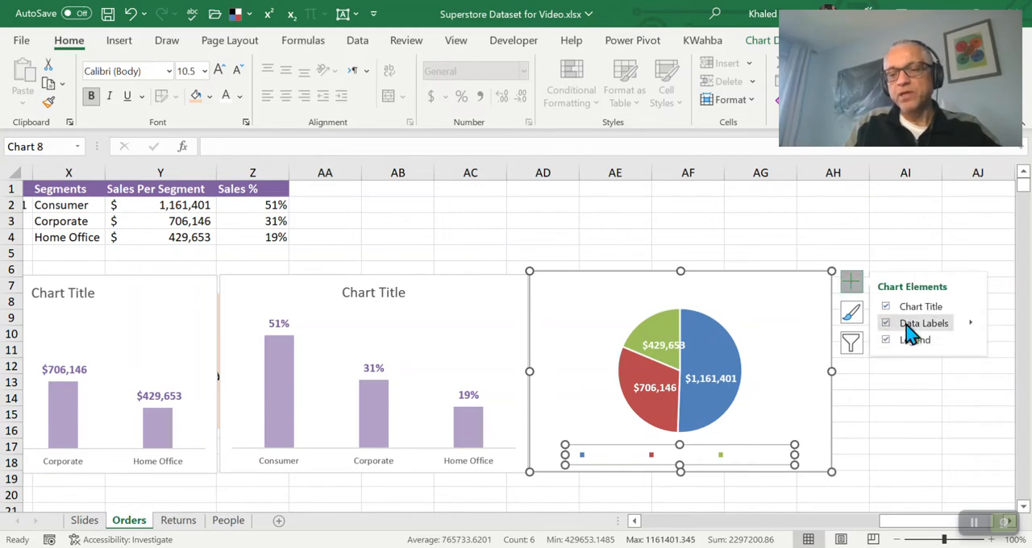
pyautogui.click(976, 329)
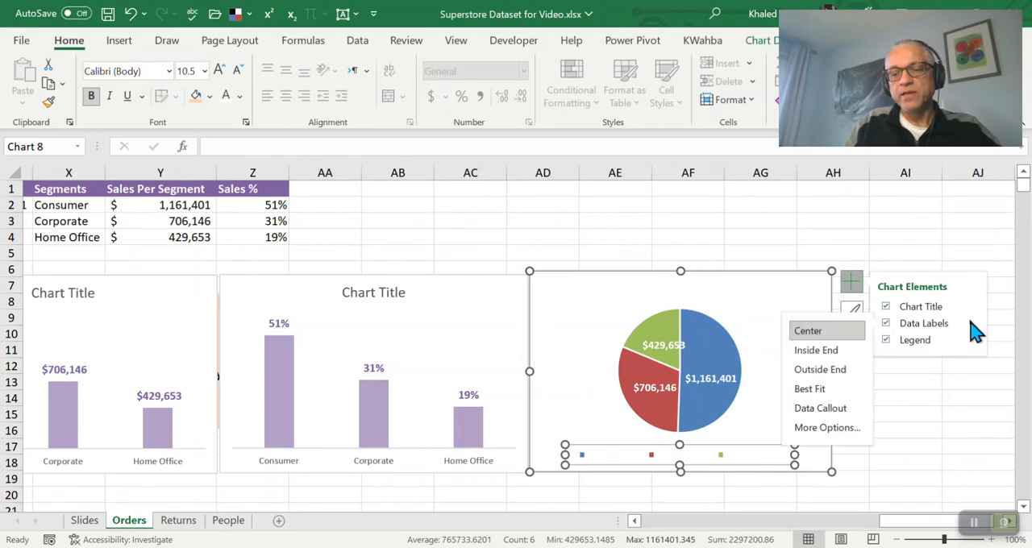
pyautogui.click(828, 429)
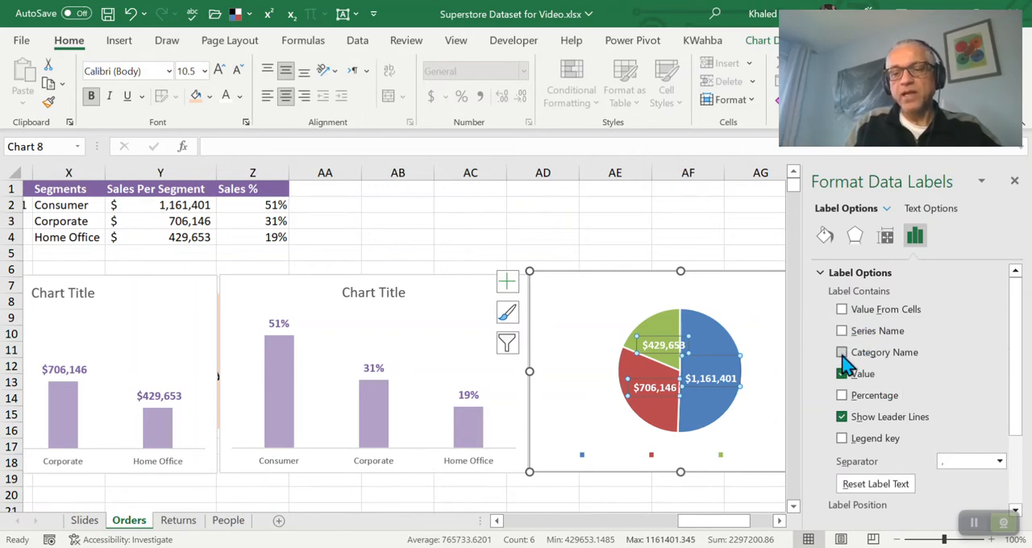
pyautogui.click(843, 396)
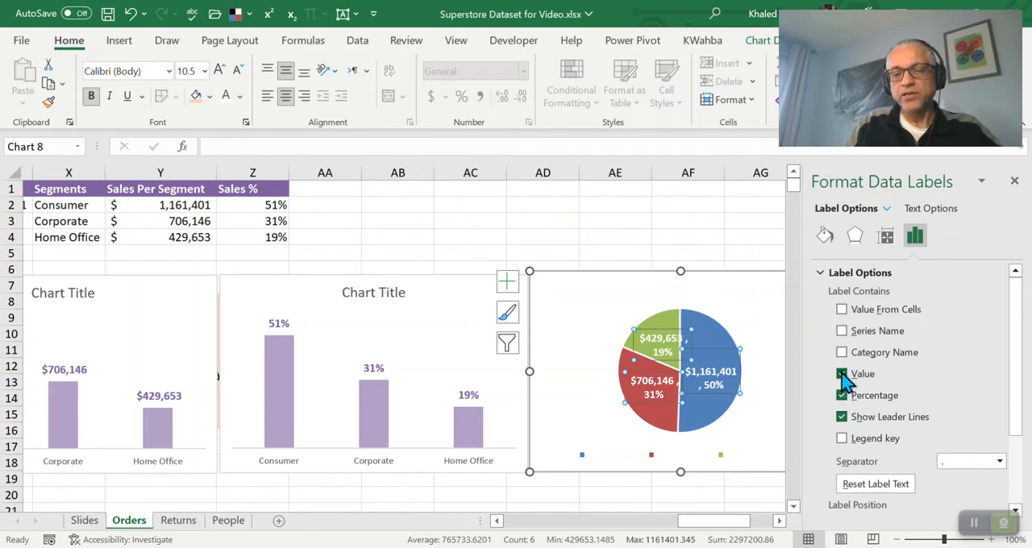
pyautogui.click(843, 375)
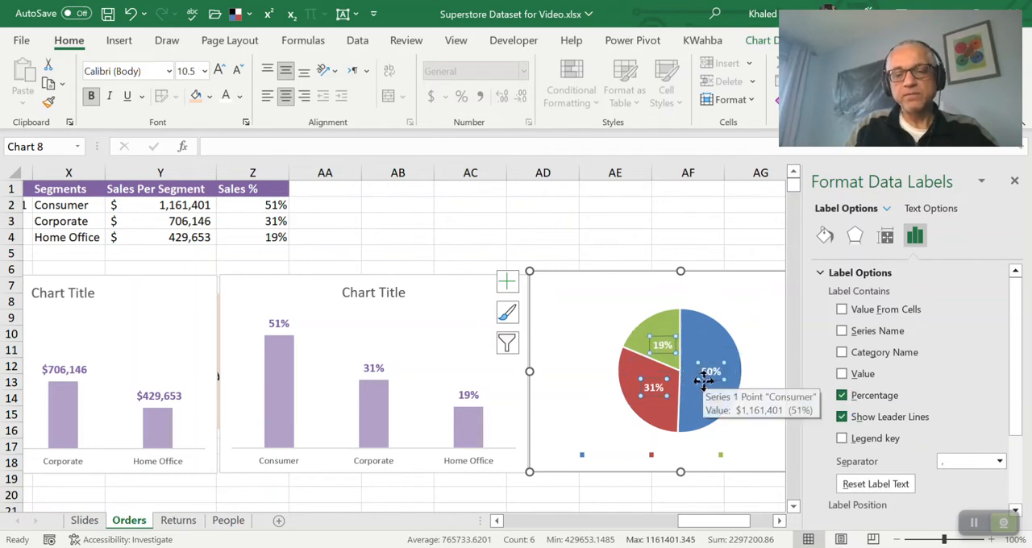
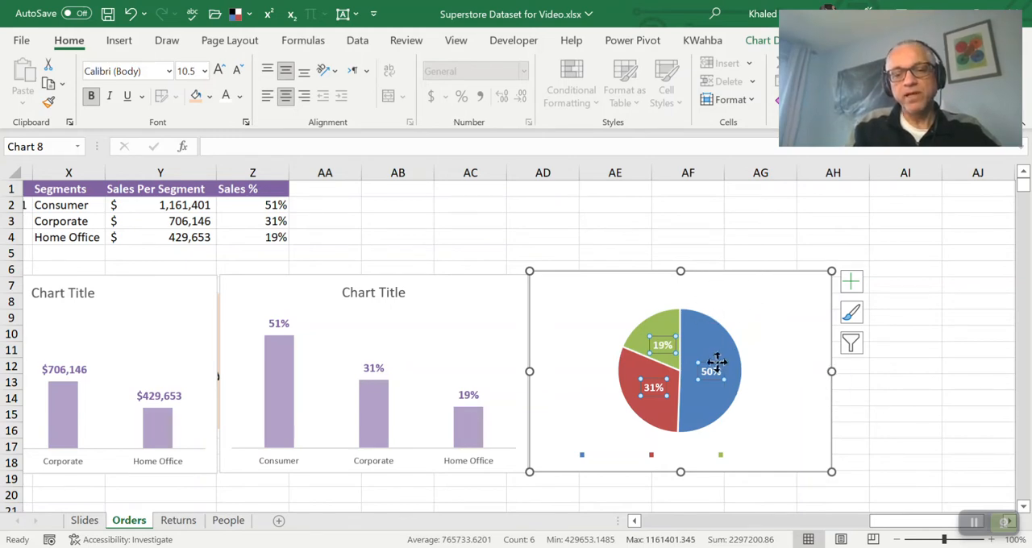
pyautogui.click(509, 249)
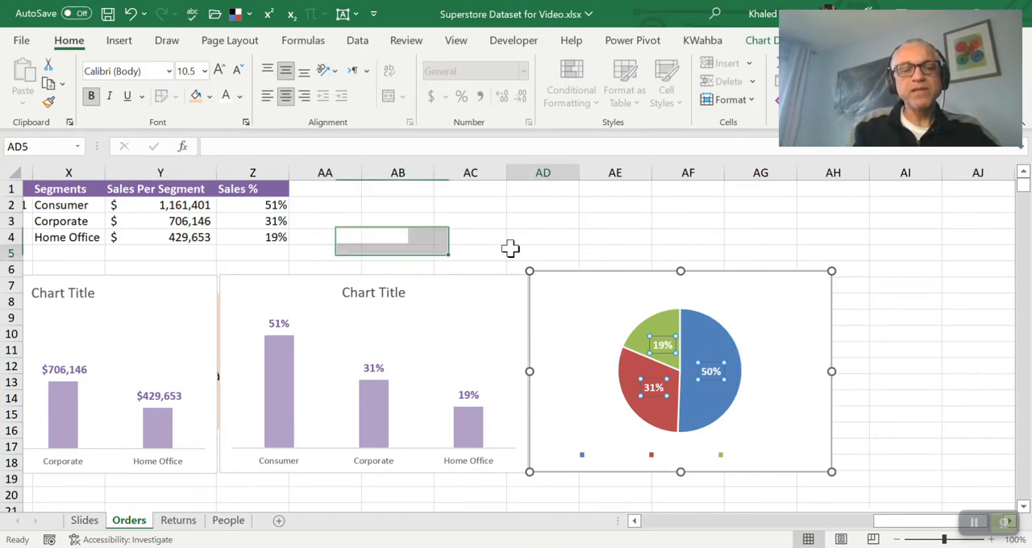
pyautogui.hotkey('ctrl', 'Left')
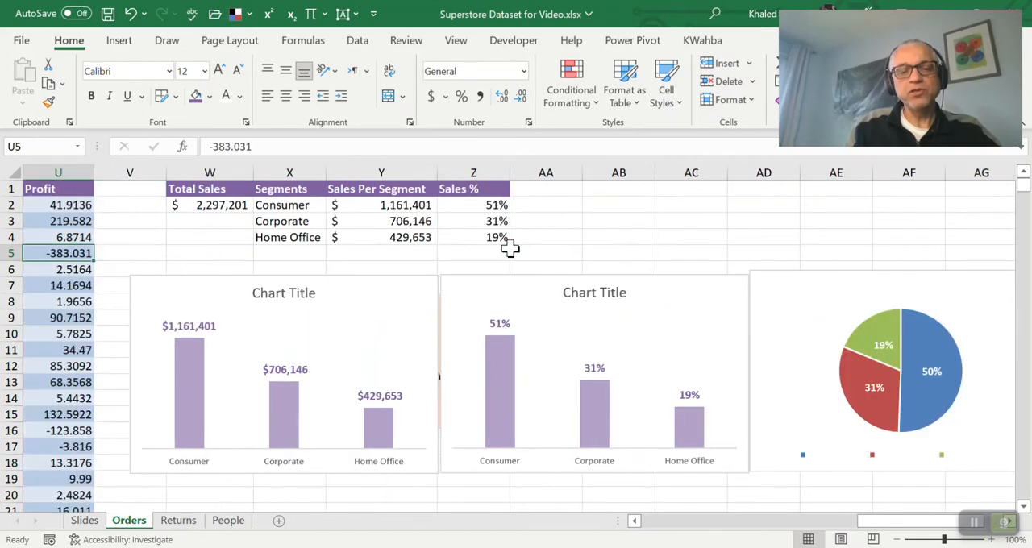
pyautogui.click(409, 288)
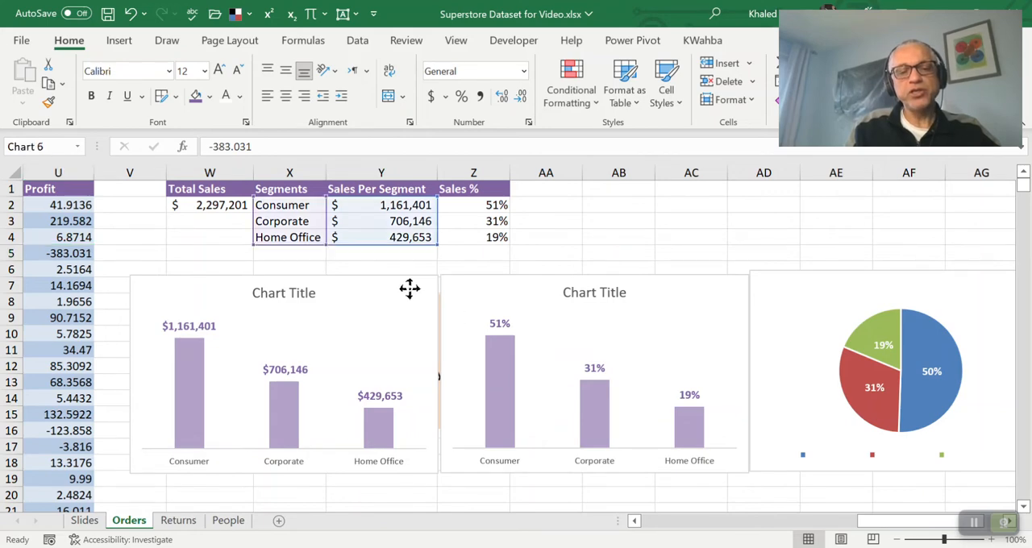
pyautogui.click(833, 292)
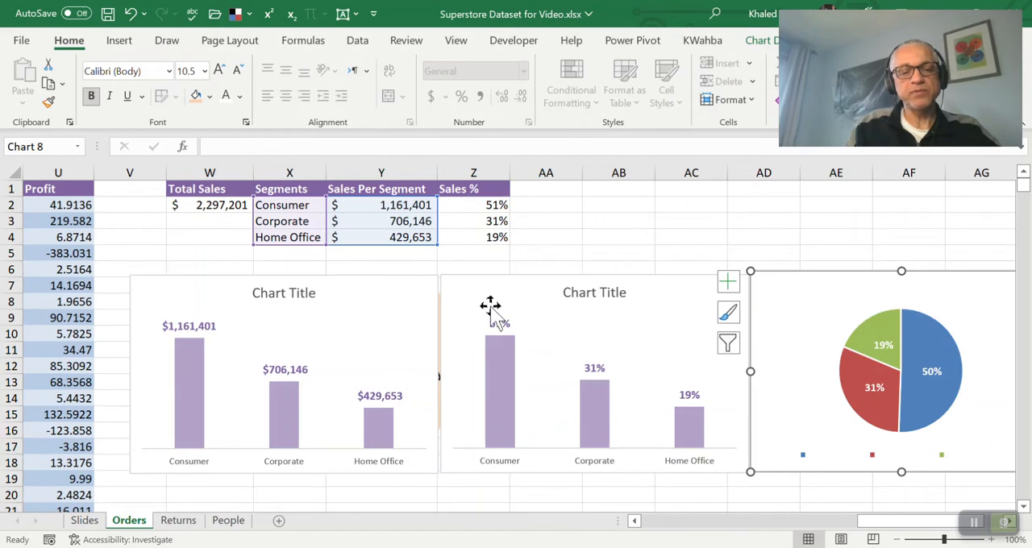
# Preview line, column and pie types for the Sales Per Segment column chart, and change it to Clustered Bar
pyautogui.click(365, 283)
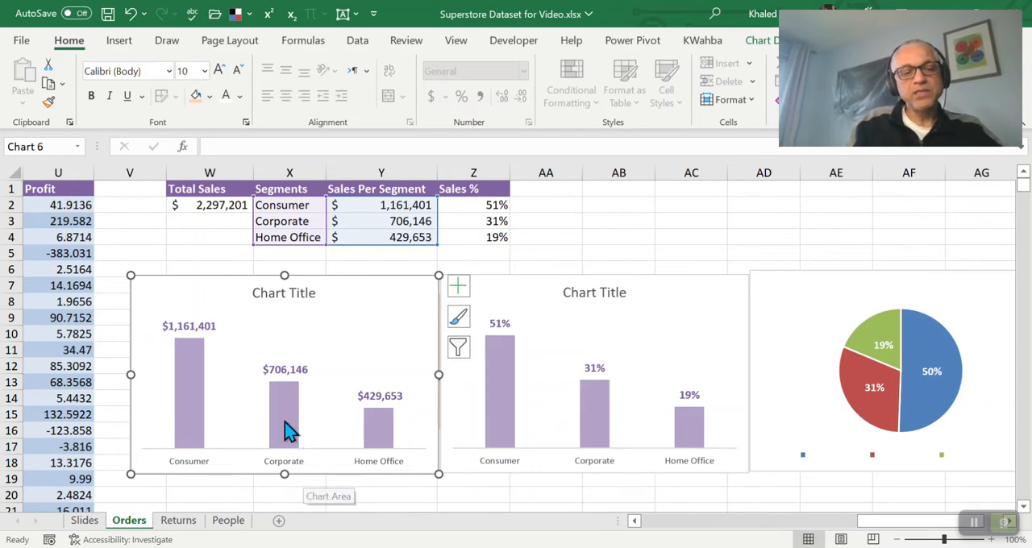
pyautogui.moveTo(286, 428)
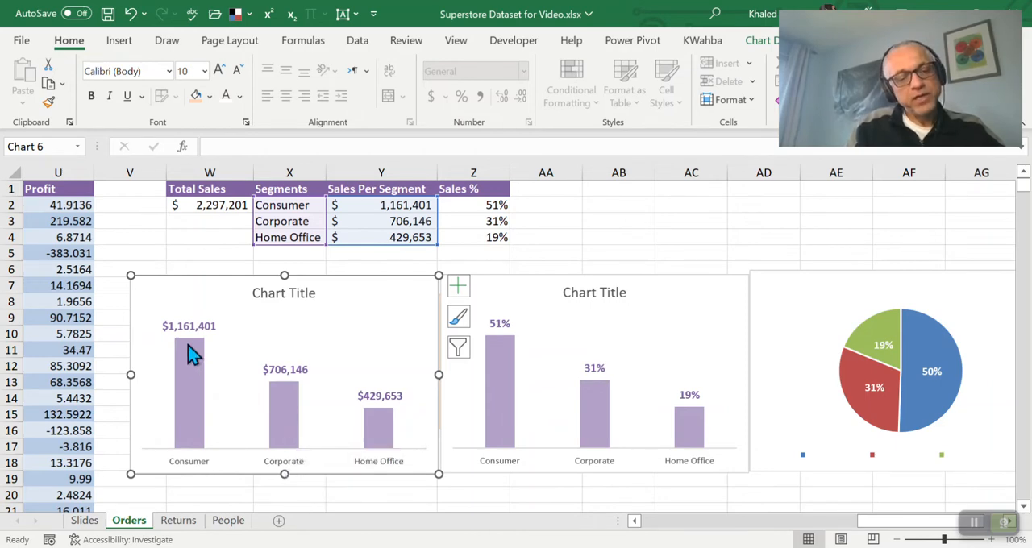
pyautogui.moveTo(192, 347)
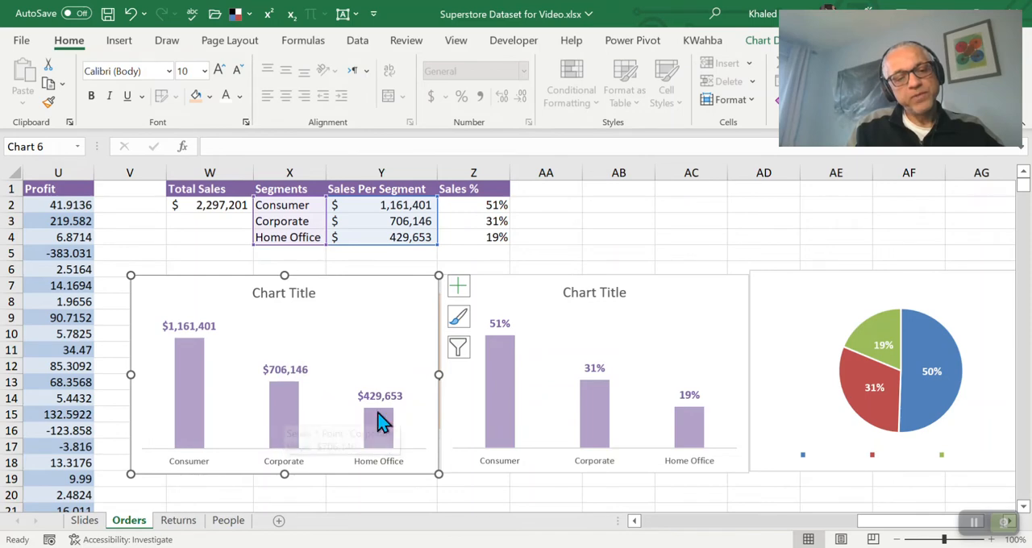
pyautogui.moveTo(395, 423)
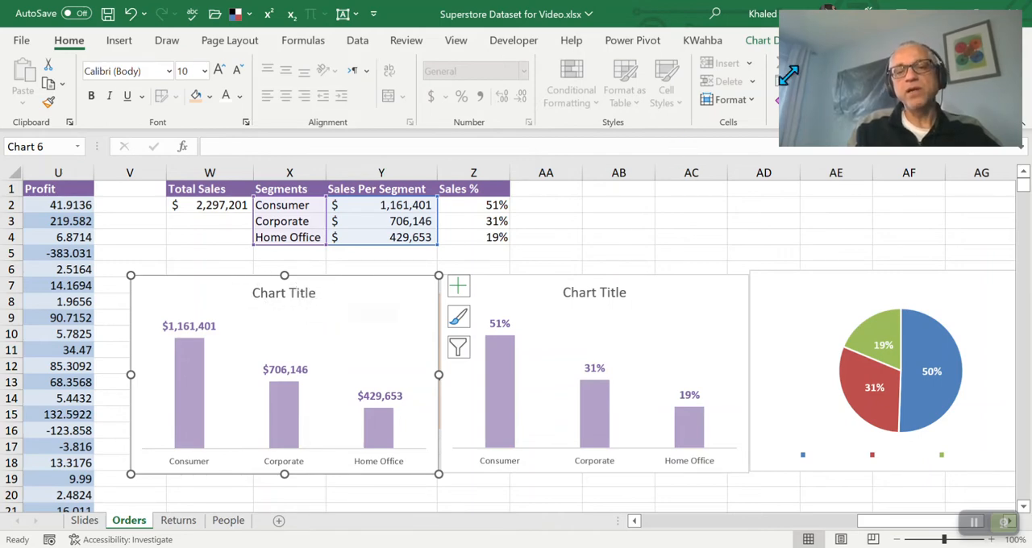
pyautogui.click(761, 44)
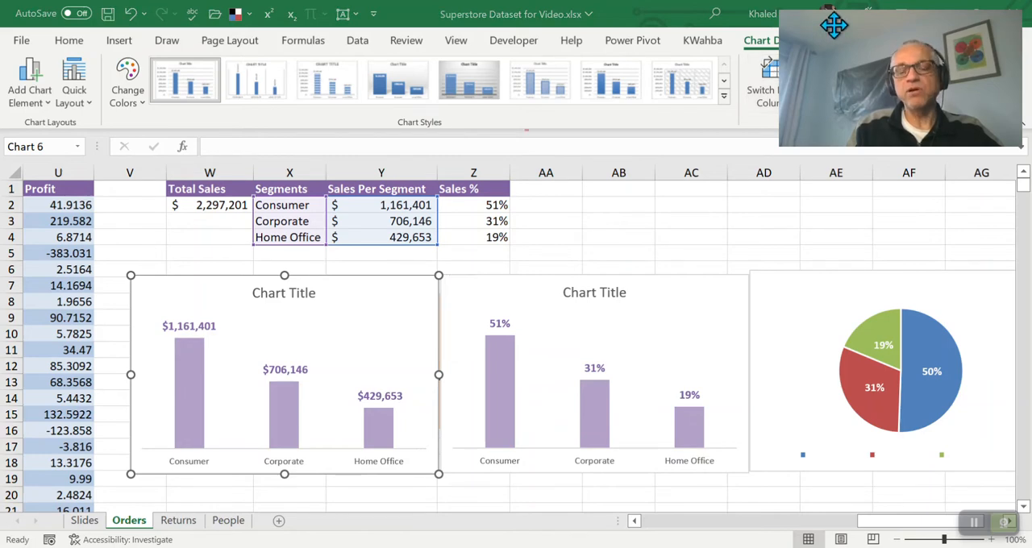
pyautogui.moveTo(834, 25); pyautogui.dragTo(818, 147)
pyautogui.press('Escape')
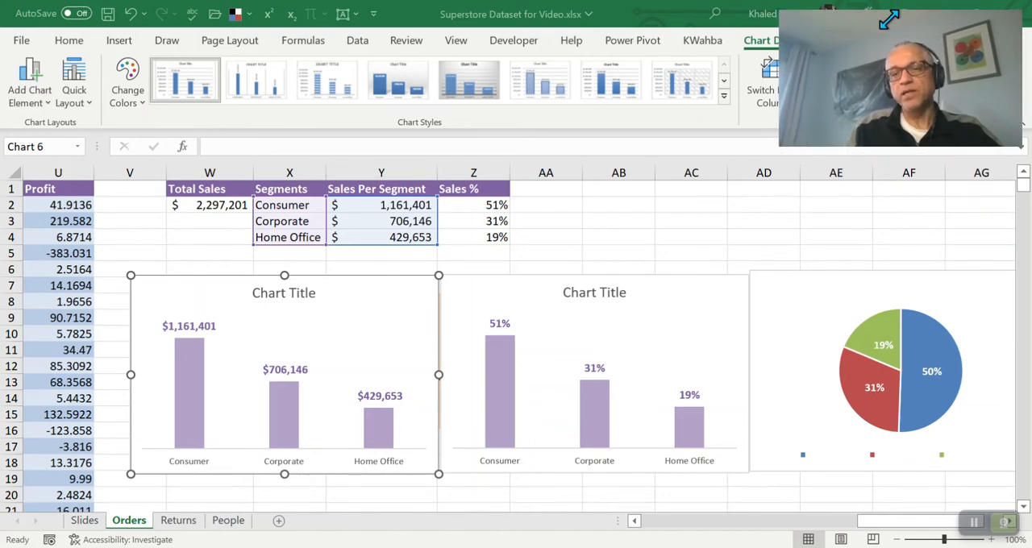
pyautogui.moveTo(911, 76); pyautogui.dragTo(844, 413)
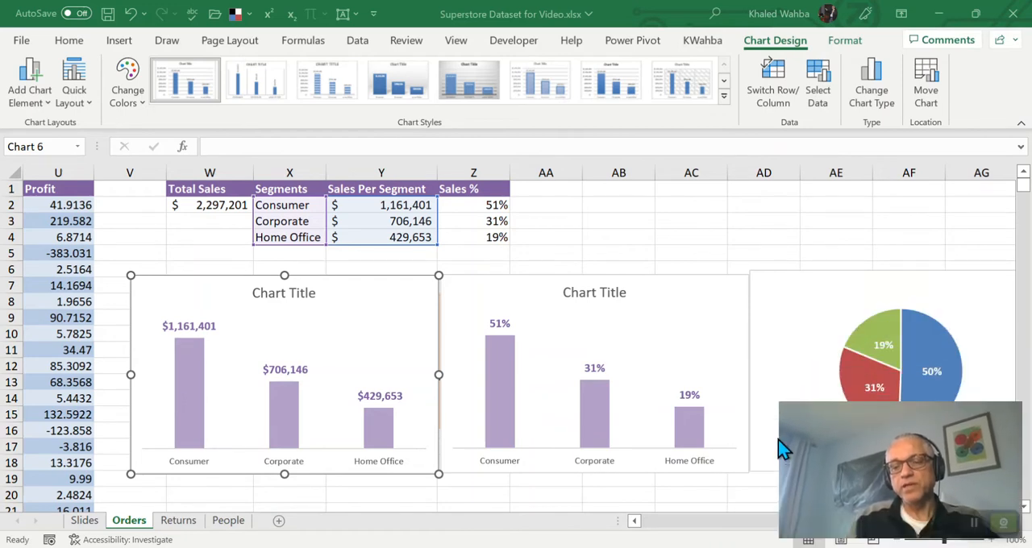
pyautogui.click(881, 105)
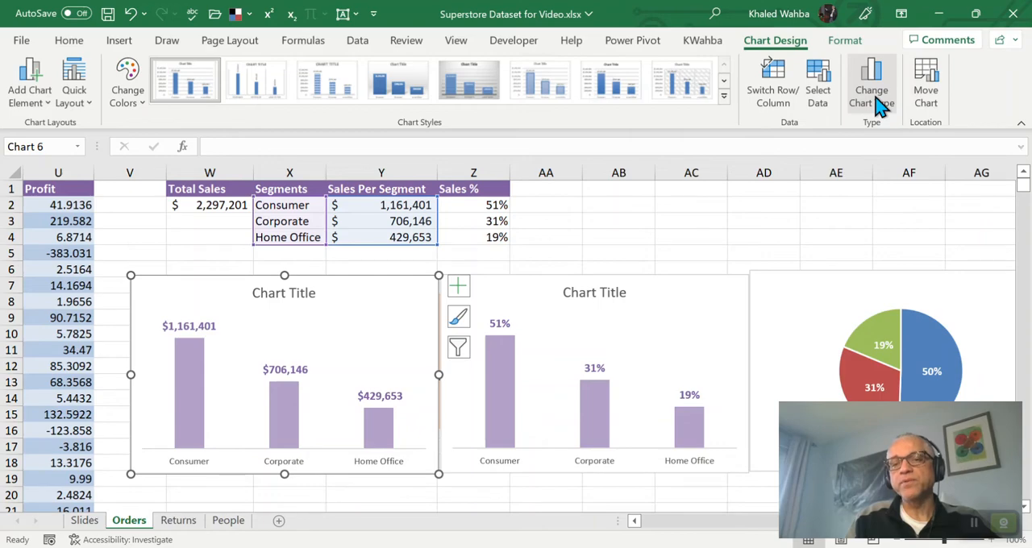
pyautogui.moveTo(417, 171)
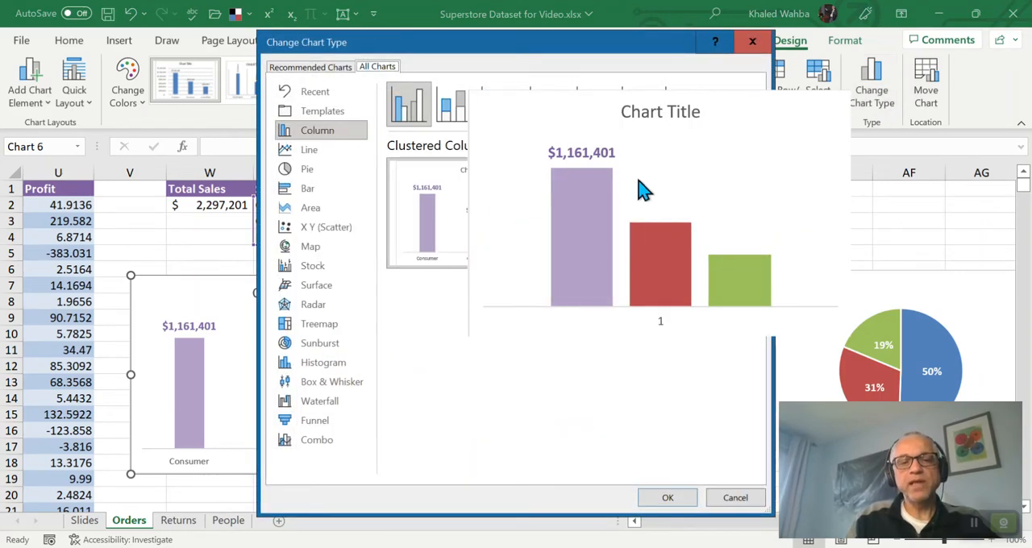
pyautogui.click(312, 153)
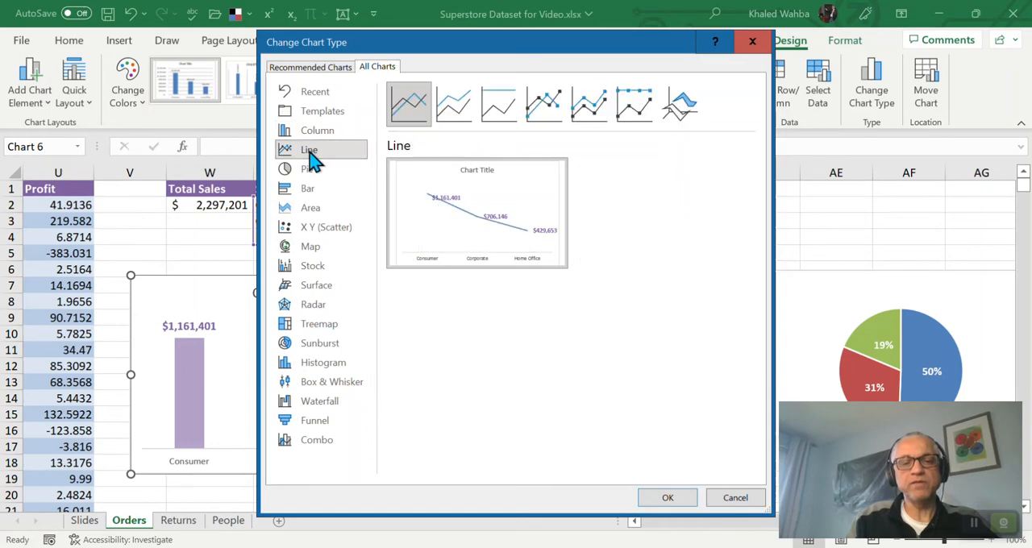
pyautogui.moveTo(451, 207)
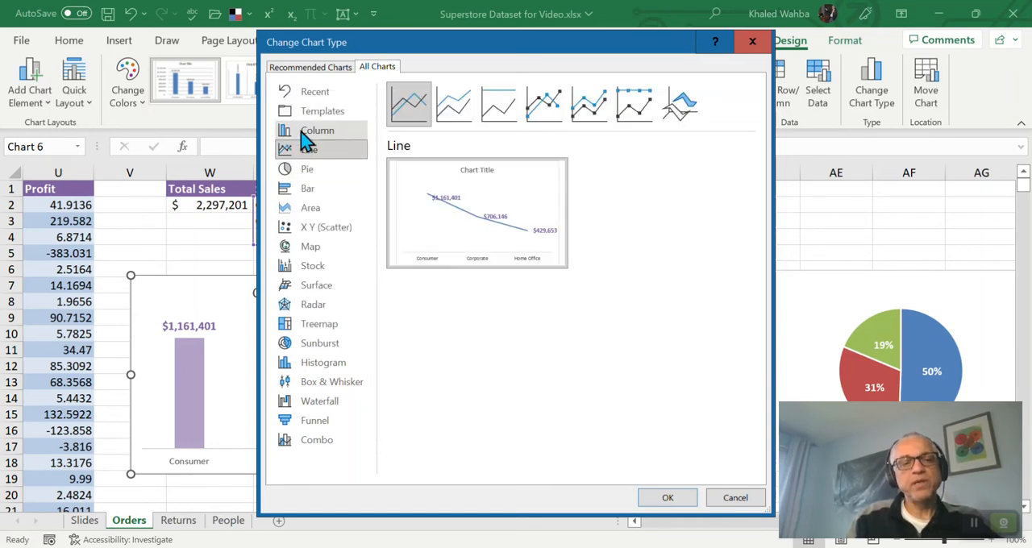
pyautogui.click(304, 133)
pyautogui.moveTo(400, 196)
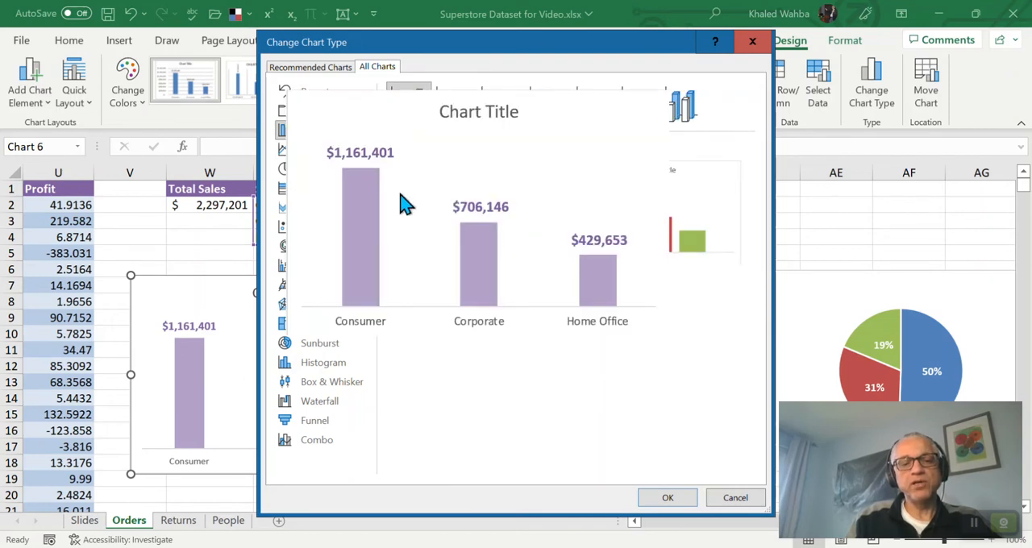
pyautogui.click(307, 171)
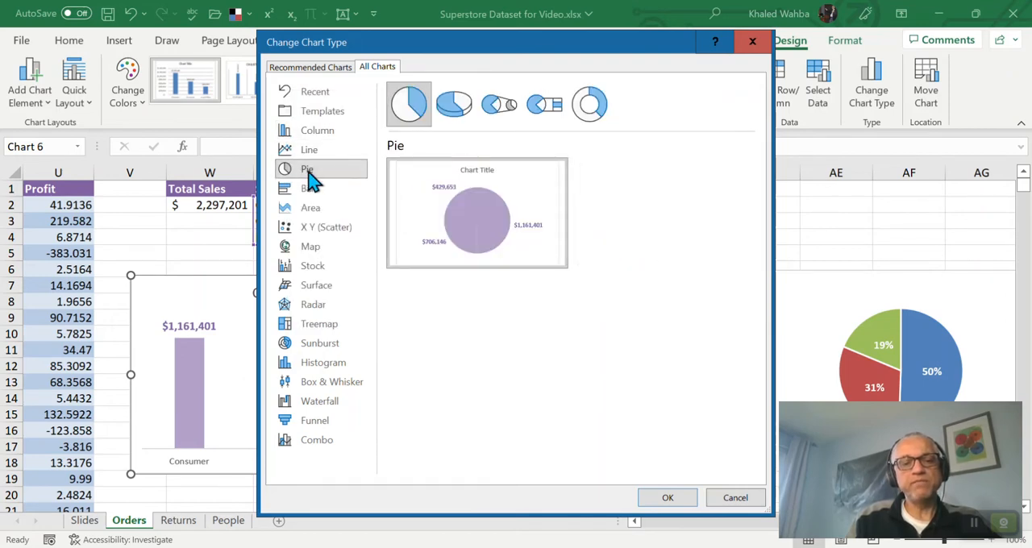
pyautogui.moveTo(500, 225)
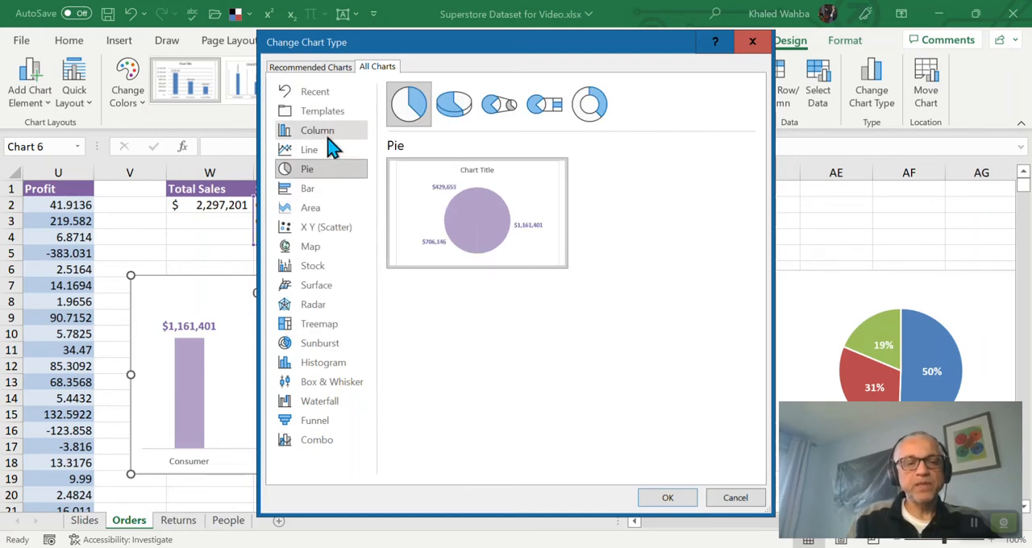
pyautogui.click(308, 188)
pyautogui.moveTo(428, 239)
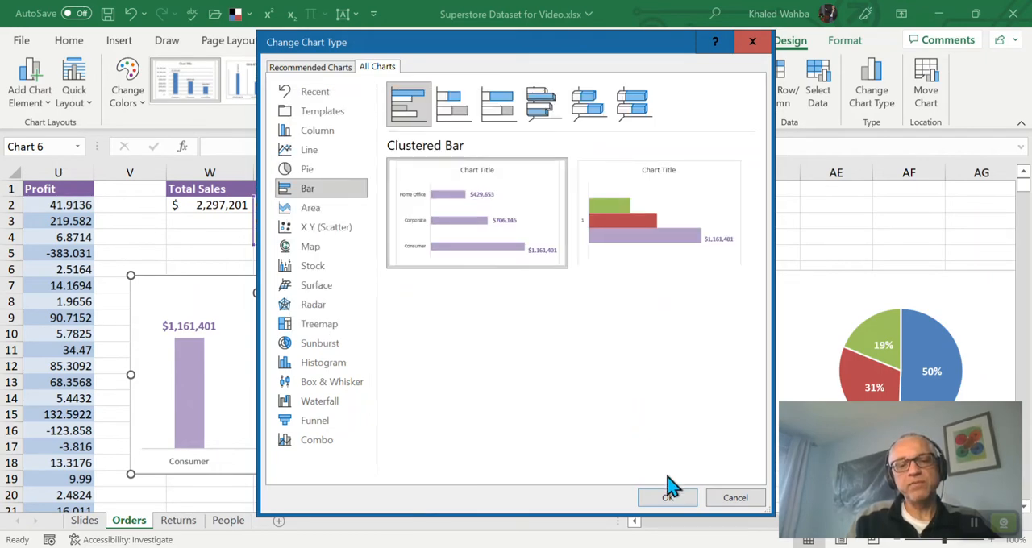
pyautogui.click(666, 498)
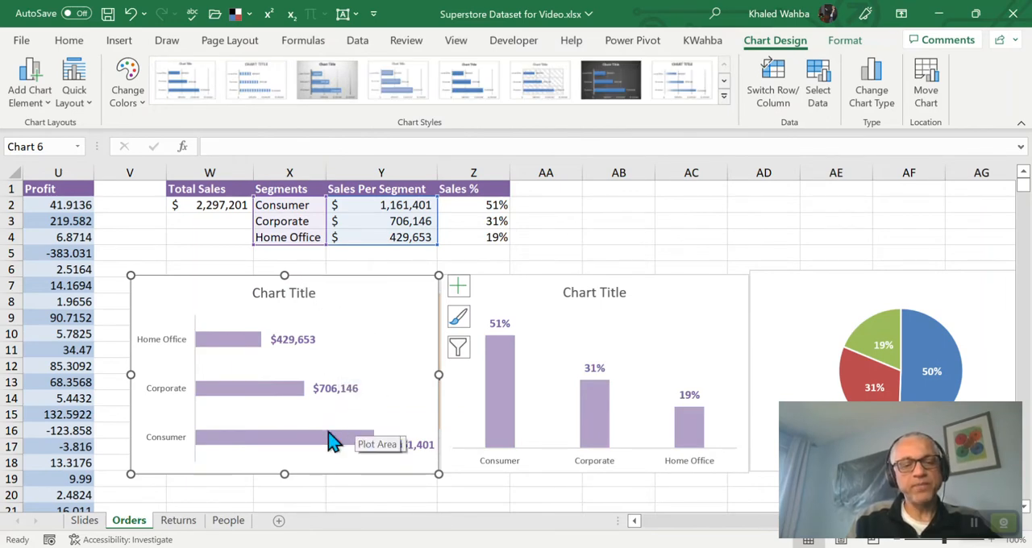
# Put the bar chart's segment categories in reverse order and set the bars' gap width to 49%
pyautogui.click(172, 345)
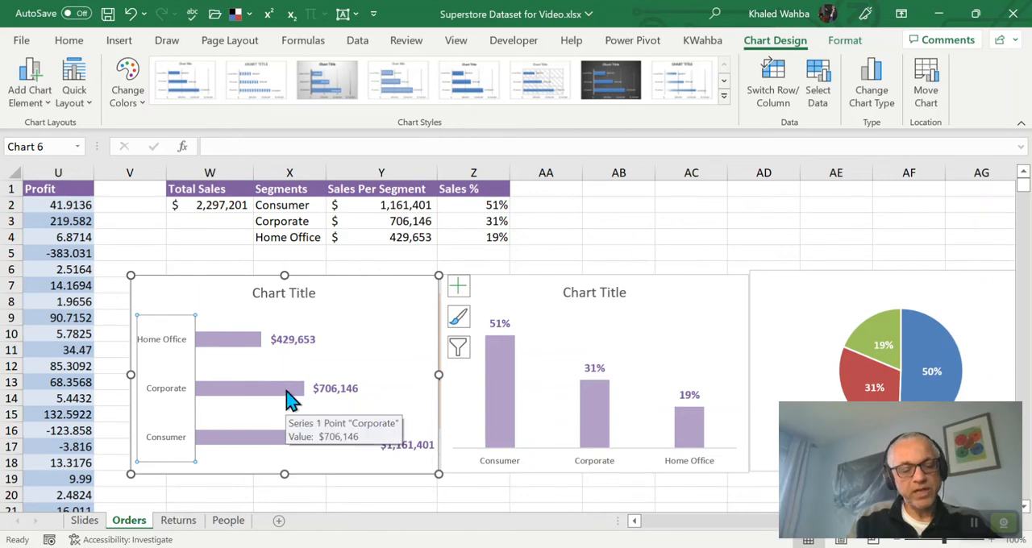
pyautogui.hotkey('ctrl', '1')
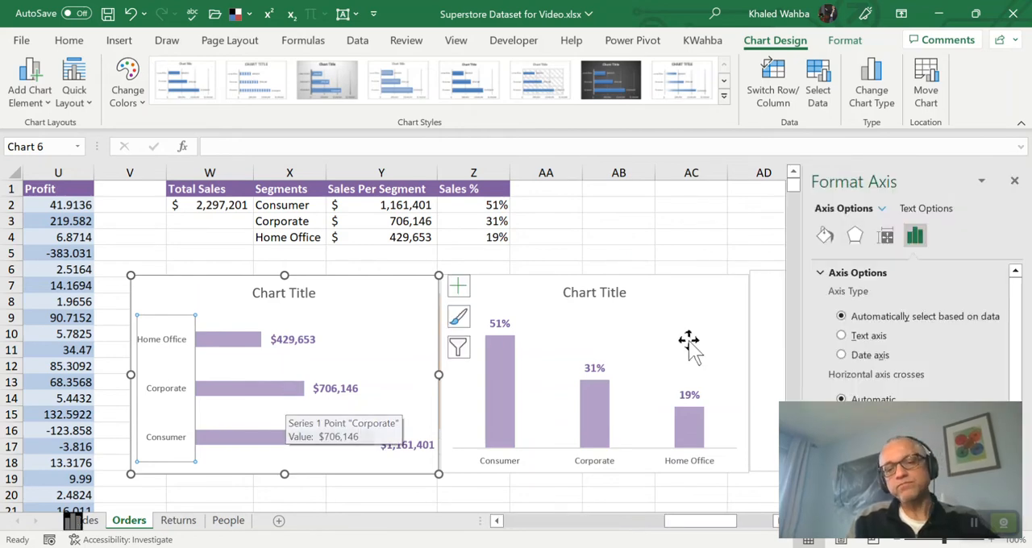
pyautogui.moveTo(896, 418); pyautogui.dragTo(890, 65)
pyautogui.scroll(-3, 873, 419)
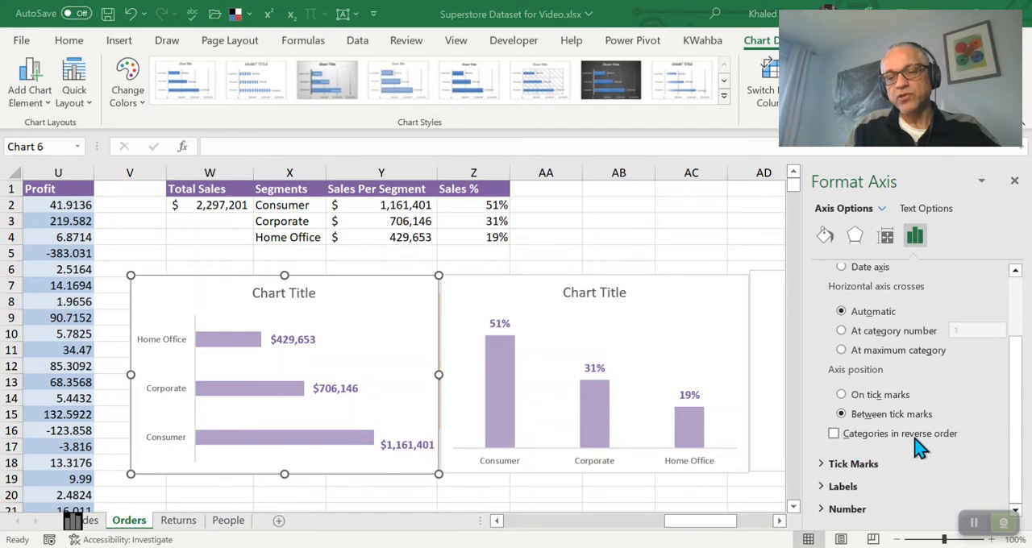
pyautogui.click(835, 435)
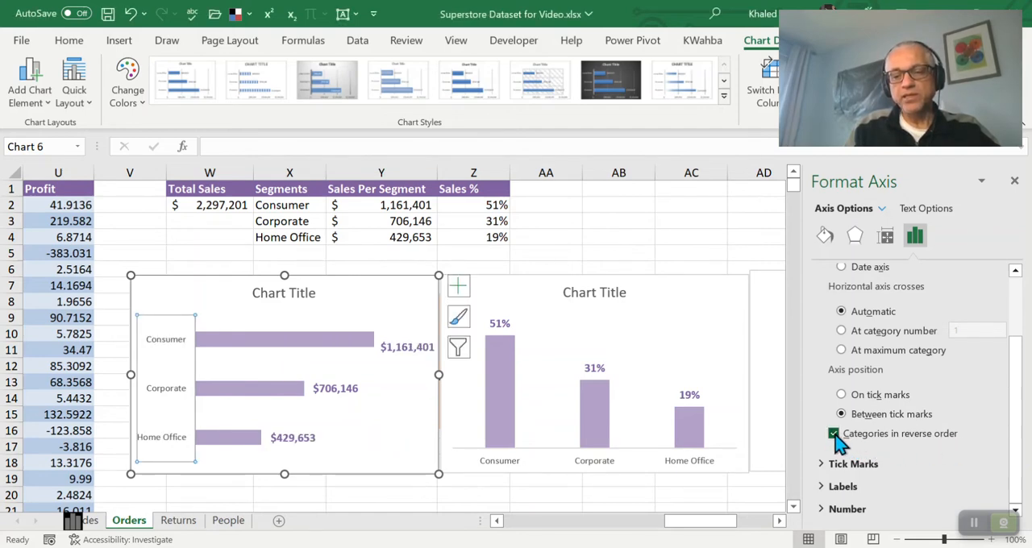
pyautogui.click(260, 355)
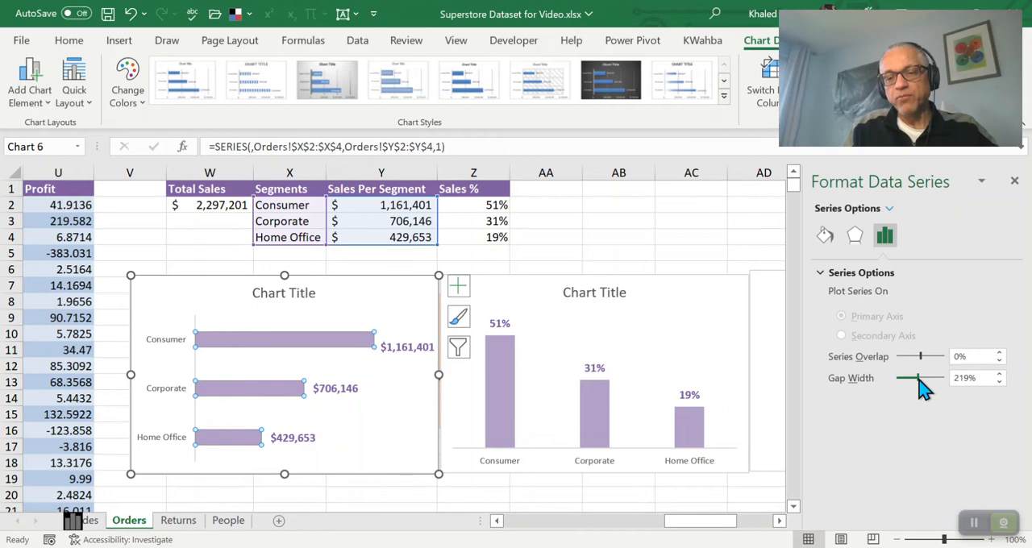
pyautogui.moveTo(910, 377); pyautogui.dragTo(903, 378)
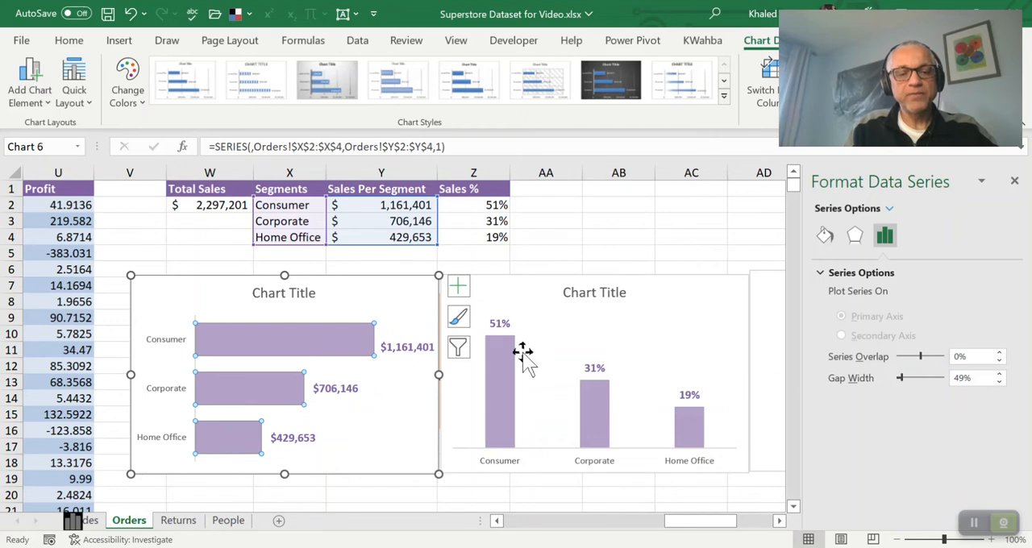
# Position the bar chart's data labels at Inside End and make their text white
pyautogui.click(407, 347)
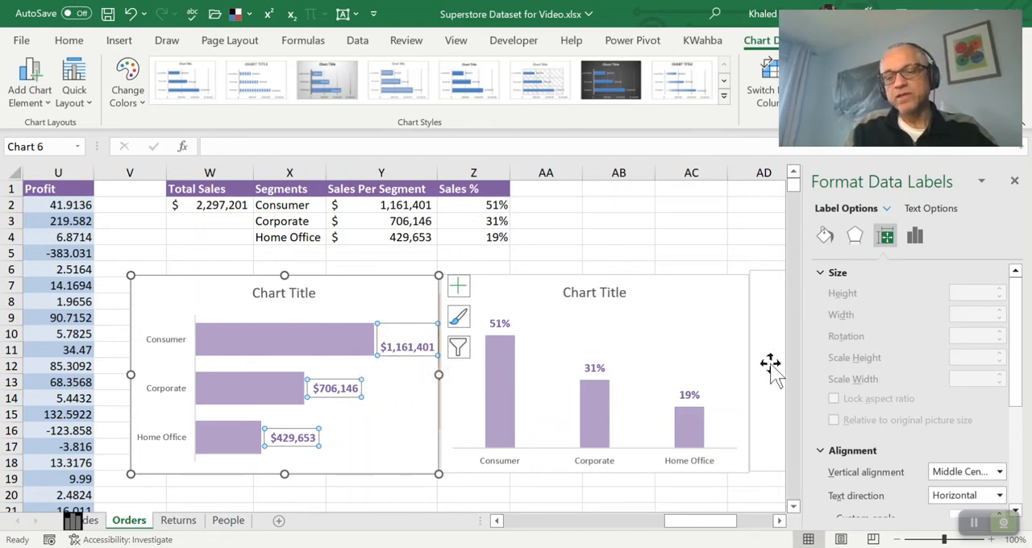
pyautogui.scroll(-5, 918, 411)
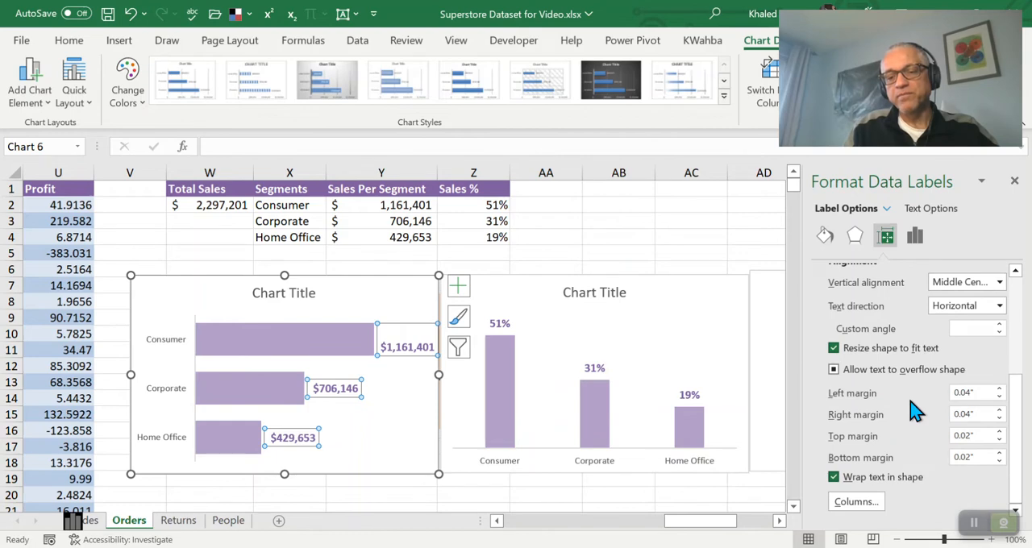
pyautogui.click(458, 289)
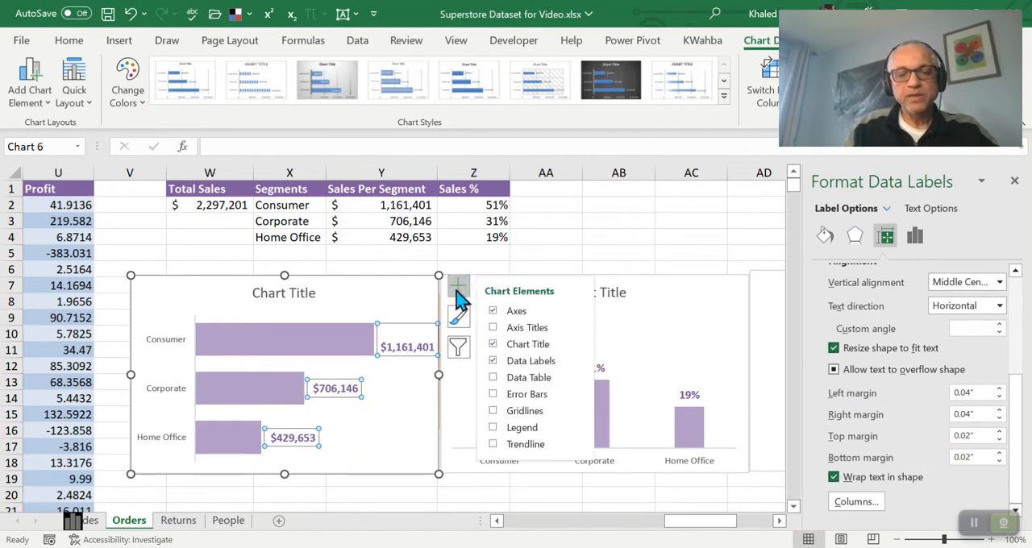
pyautogui.click(582, 369)
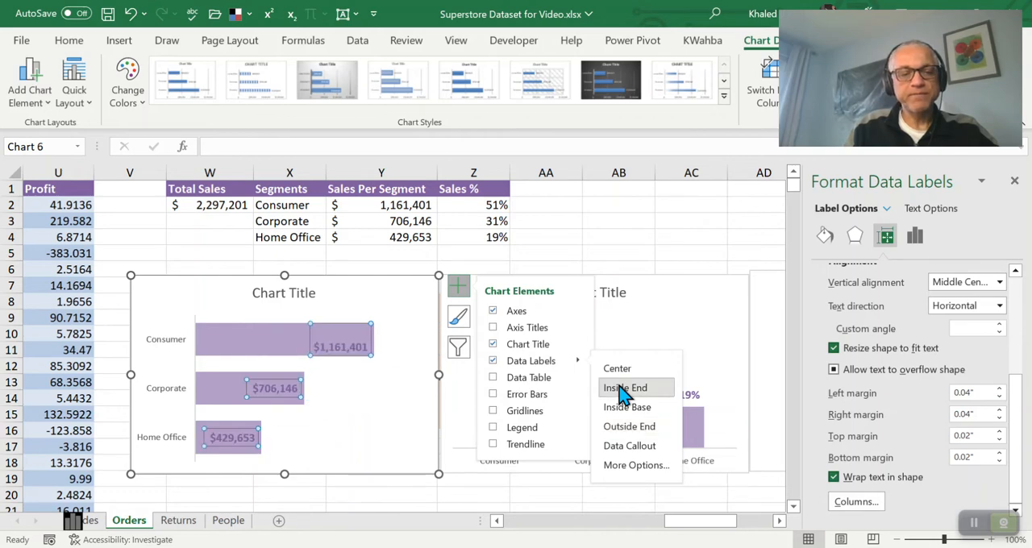
pyautogui.click(624, 390)
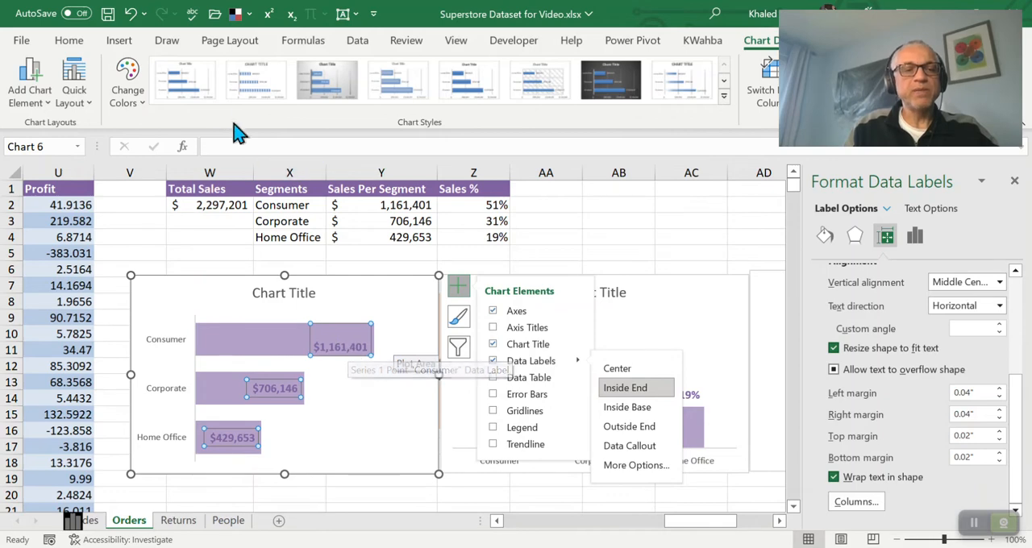
pyautogui.click(71, 42)
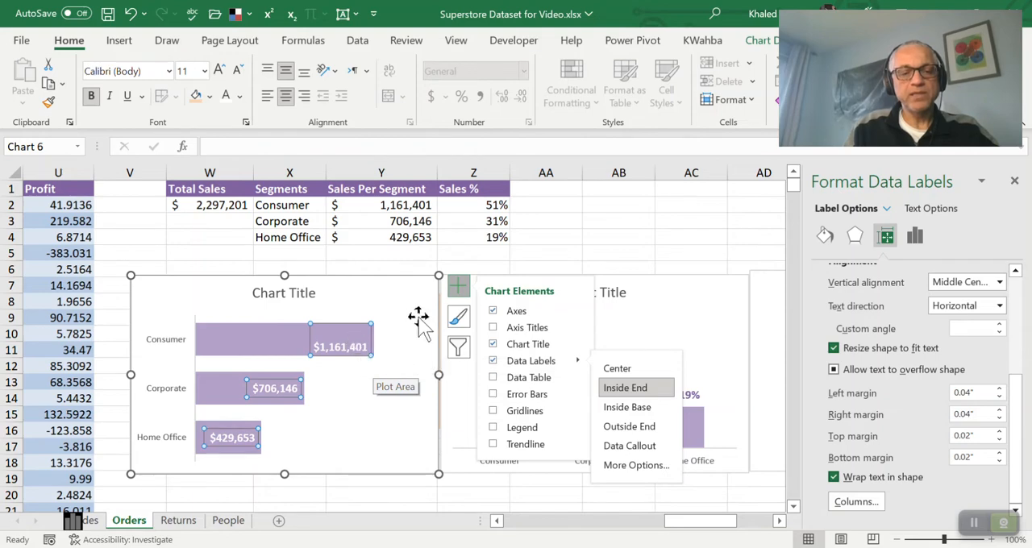
# Widen the bar chart slightly by moving its category-label edge outward within column V, and deselect the chart
pyautogui.moveTo(130, 377); pyautogui.dragTo(116, 377)
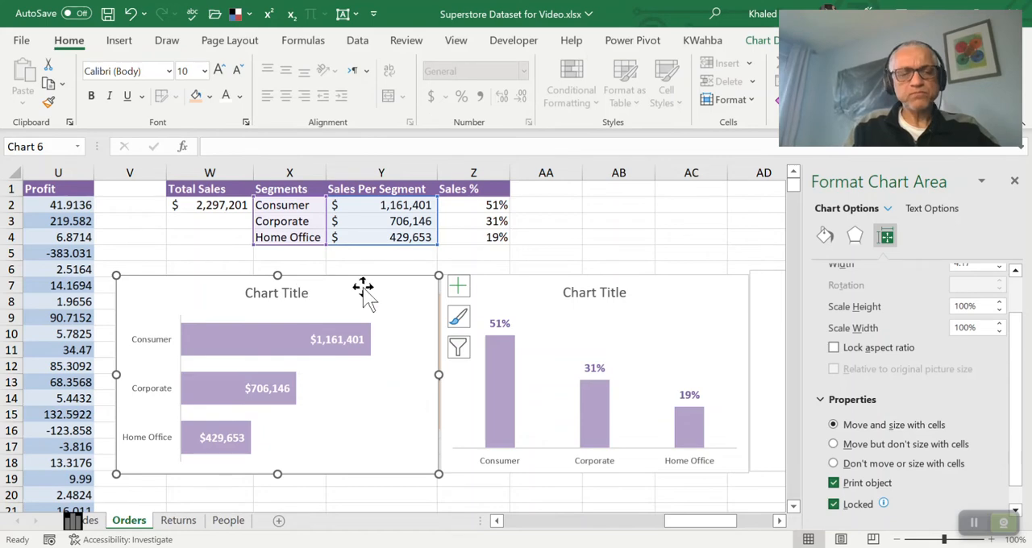
pyautogui.click(376, 254)
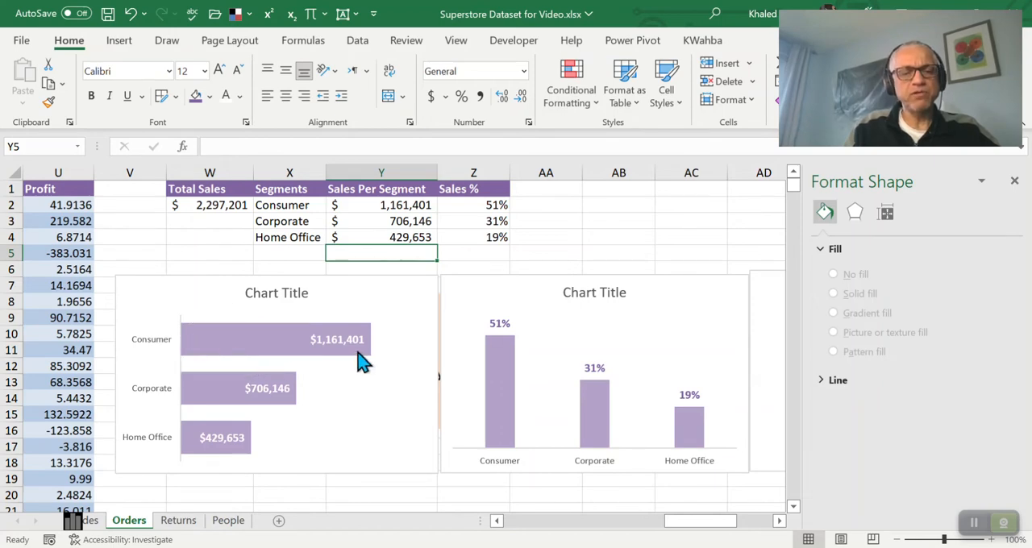
pyautogui.click(779, 521)
pyautogui.click(779, 521)
pyautogui.click(779, 521)
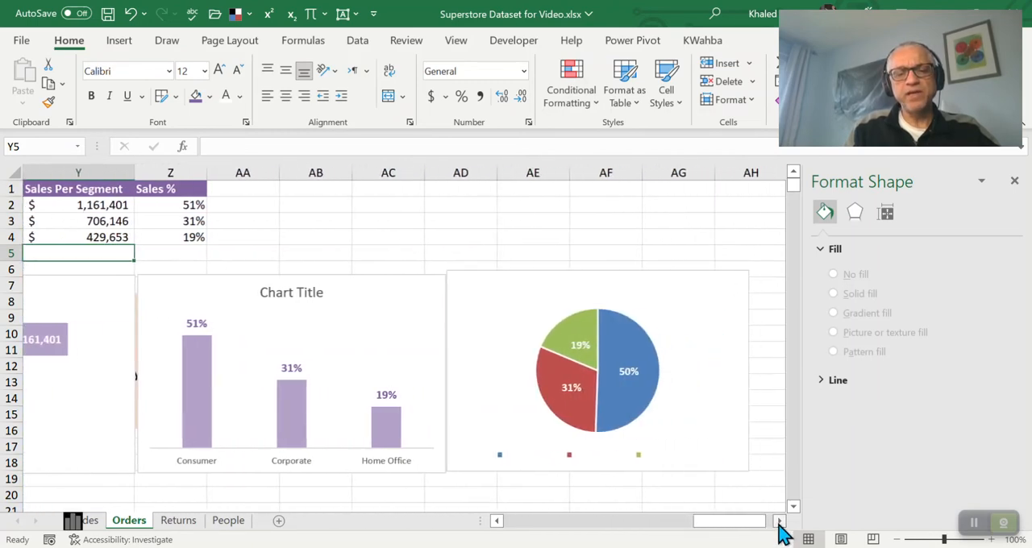
# Bring the segment summary table and its charts into view and close the Format Shape pane
pyautogui.click(779, 522)
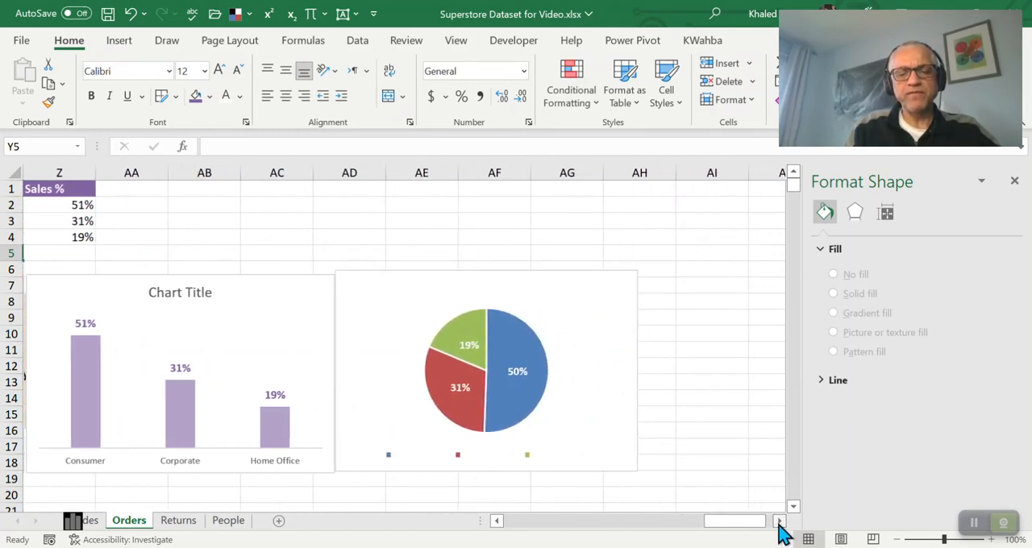
pyautogui.moveTo(742, 522); pyautogui.dragTo(700, 531)
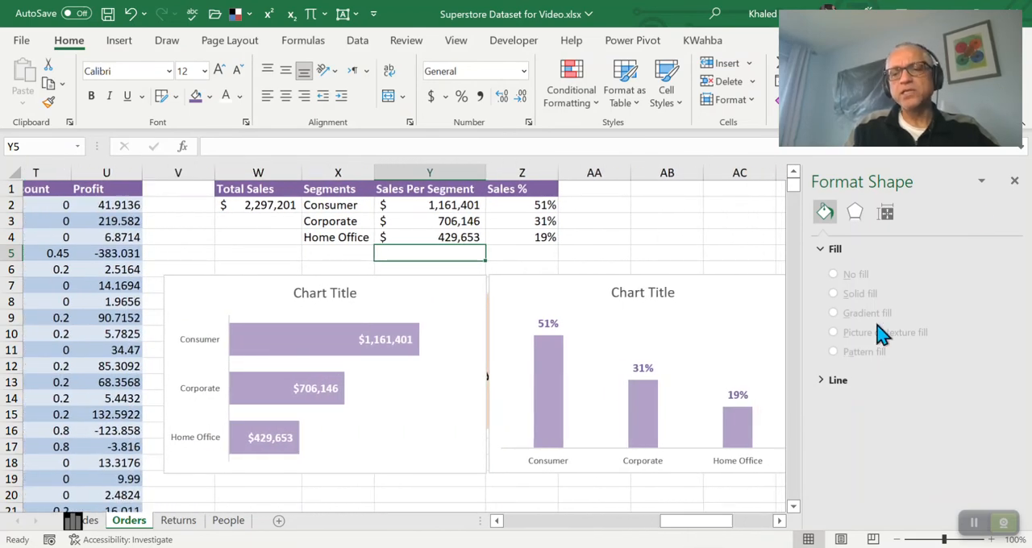
pyautogui.click(1015, 182)
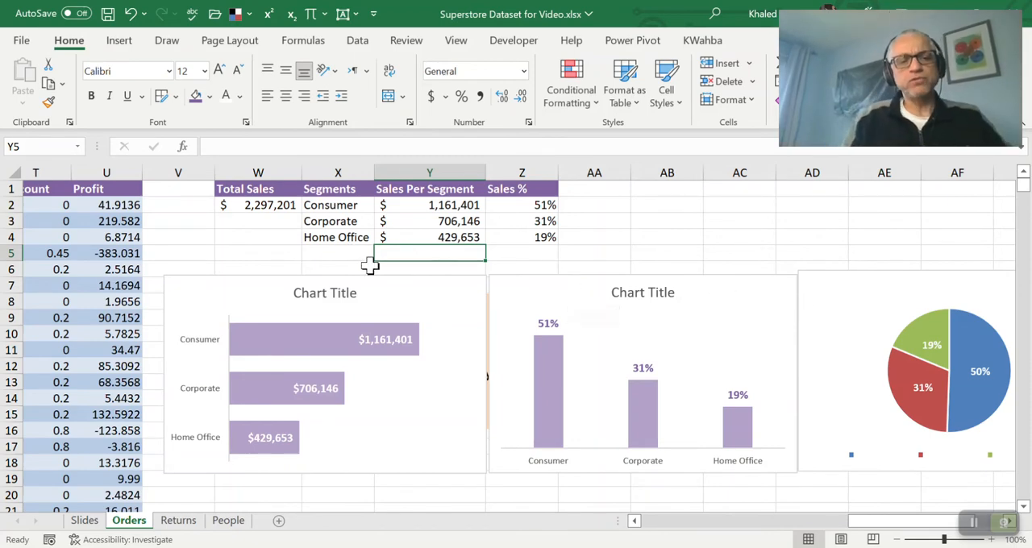
# Review the formulas behind the segment names, total sales and sales percentage in row 2 of the summary table
pyautogui.click(341, 191)
pyautogui.click(352, 207)
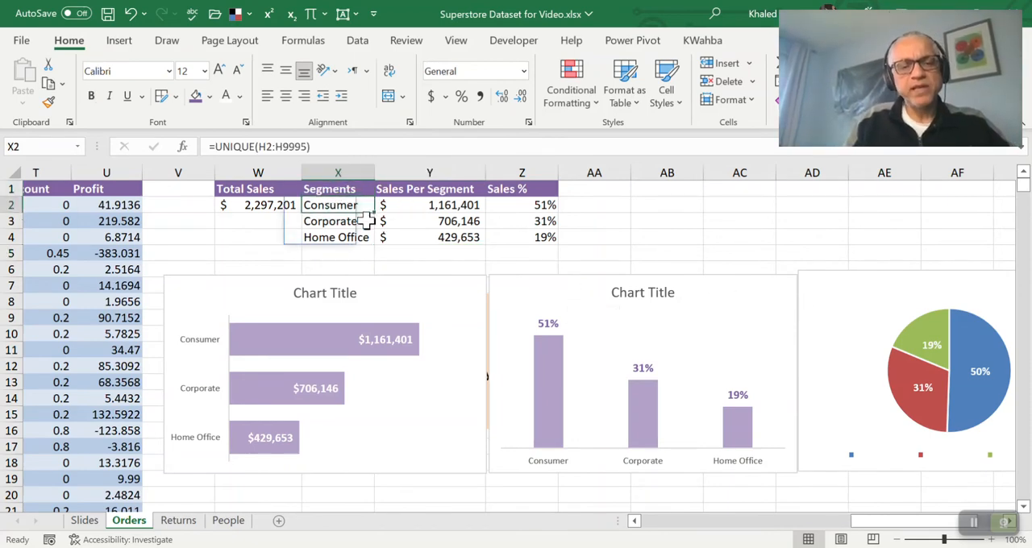
pyautogui.click(272, 207)
pyautogui.press('Right')
pyautogui.press('Right')
pyautogui.press('Right')
pyautogui.press('Right')
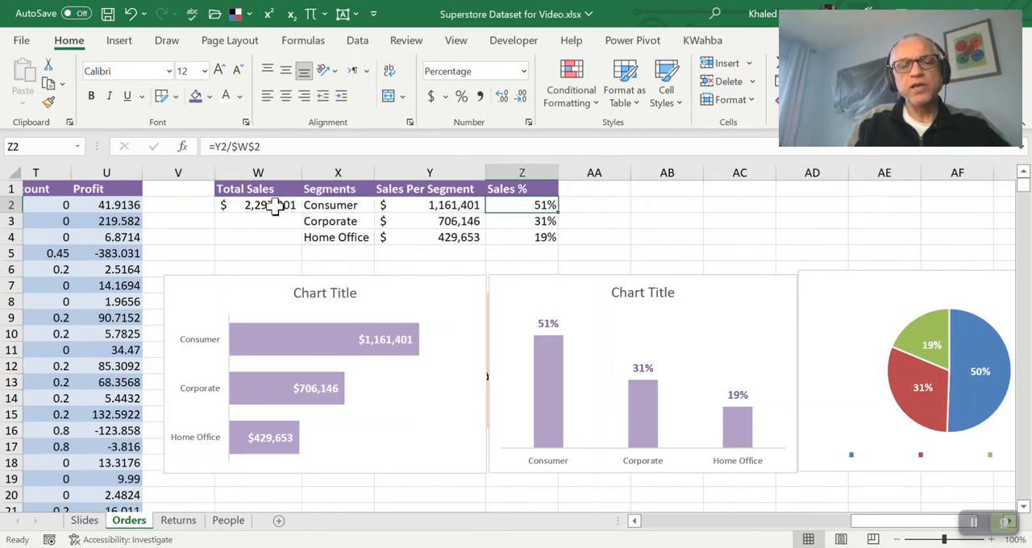
# Enter the header Category in cell AB1, leaving one blank column after the segment table
pyautogui.press('Up')
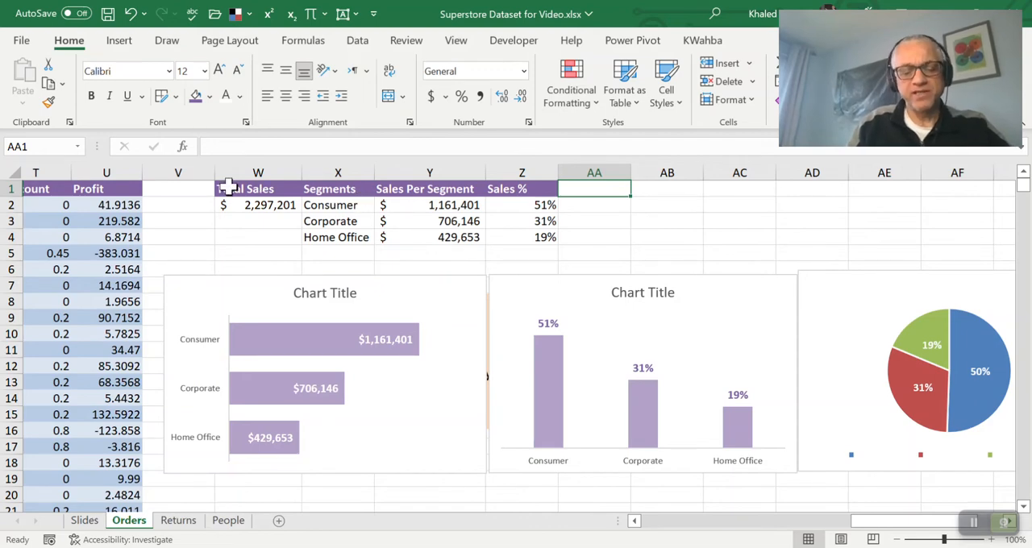
pyautogui.press('Right')
pyautogui.press('Left')
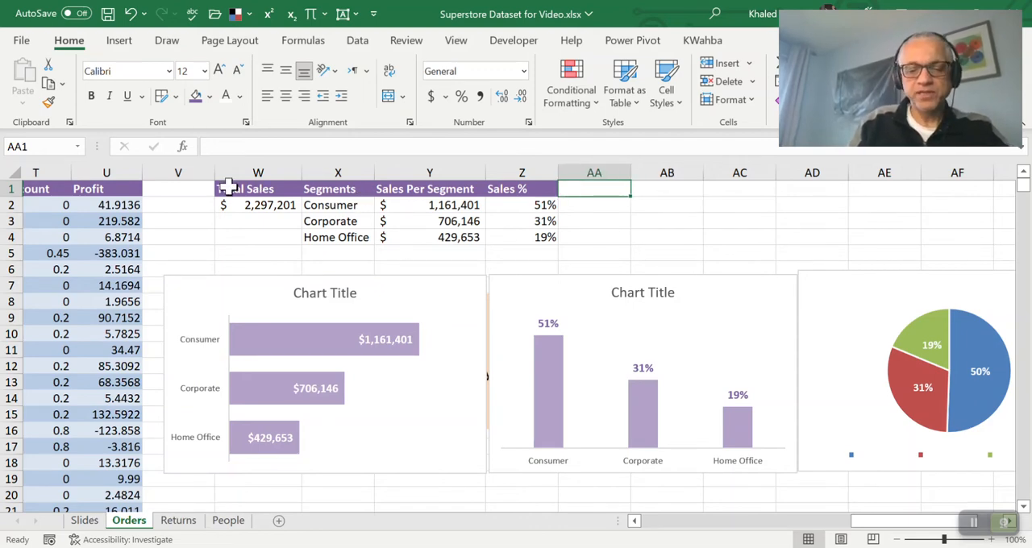
pyautogui.press('Right')
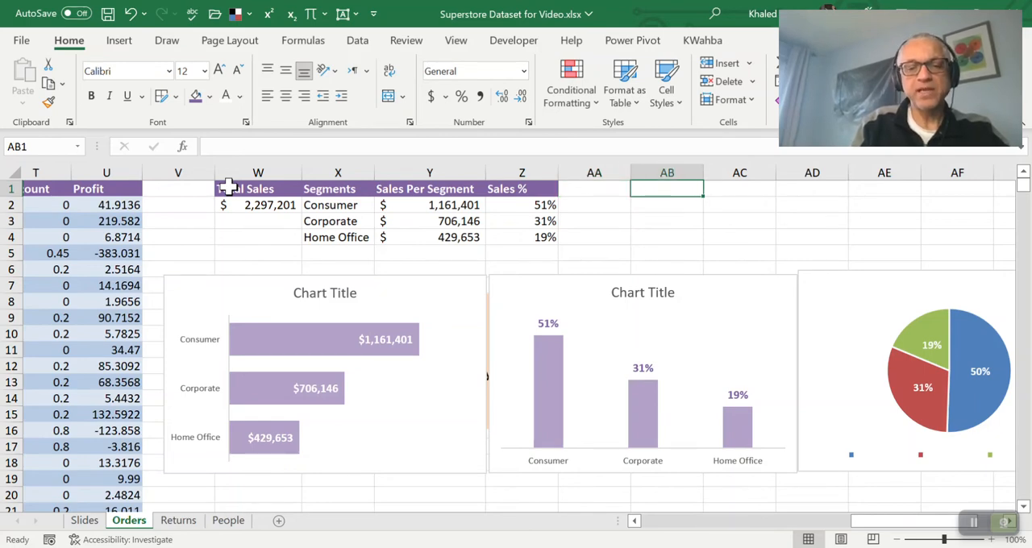
pyautogui.write('Category')
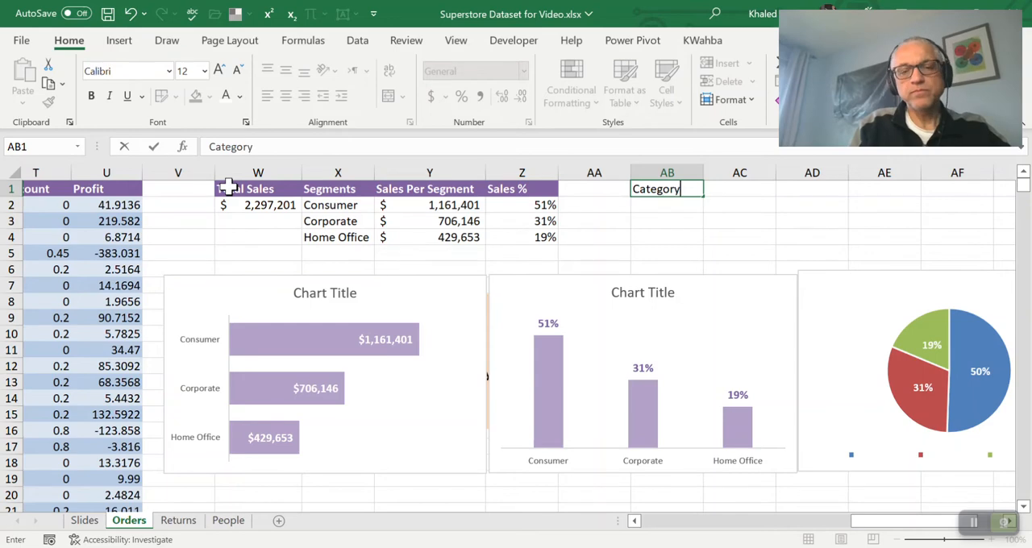
pyautogui.press('Return')
pyautogui.press('Up')
pyautogui.press('Down')
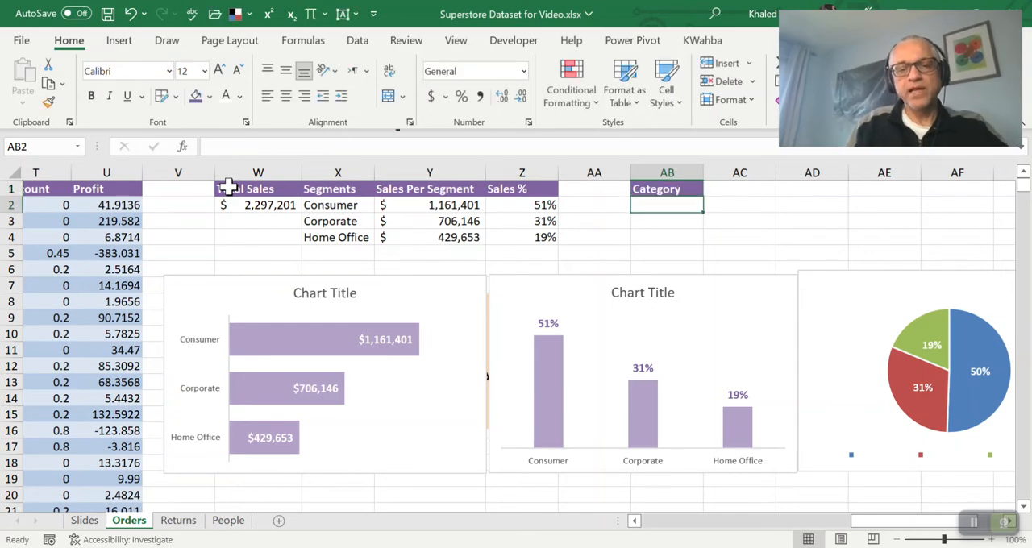
# Check which column of the Orders data holds the product categories, and return to cell AB2
pyautogui.press('Left')
pyautogui.press('Left')
pyautogui.press('Left')
pyautogui.press('Left')
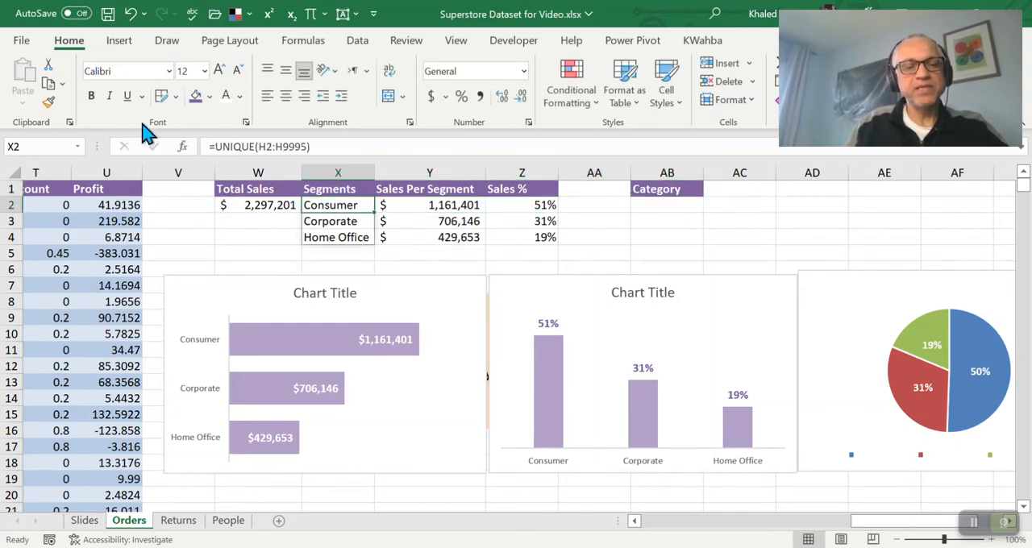
pyautogui.press('Left')
pyautogui.press('Left')
pyautogui.press('Left')
pyautogui.press('Left')
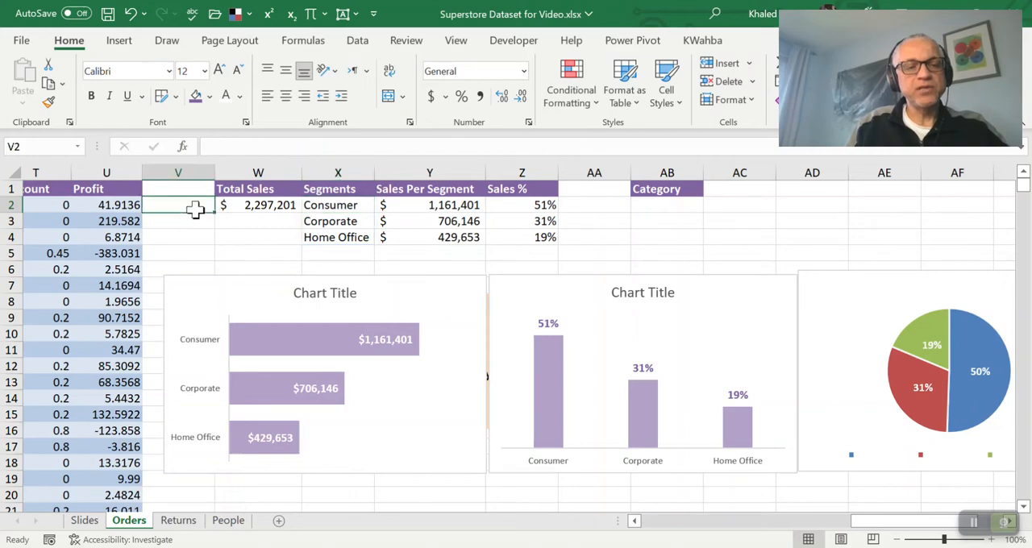
pyautogui.press('Left')
pyautogui.press('Left')
pyautogui.press('Left')
pyautogui.press('Left')
pyautogui.press('Left')
pyautogui.press('Left')
pyautogui.press('Left')
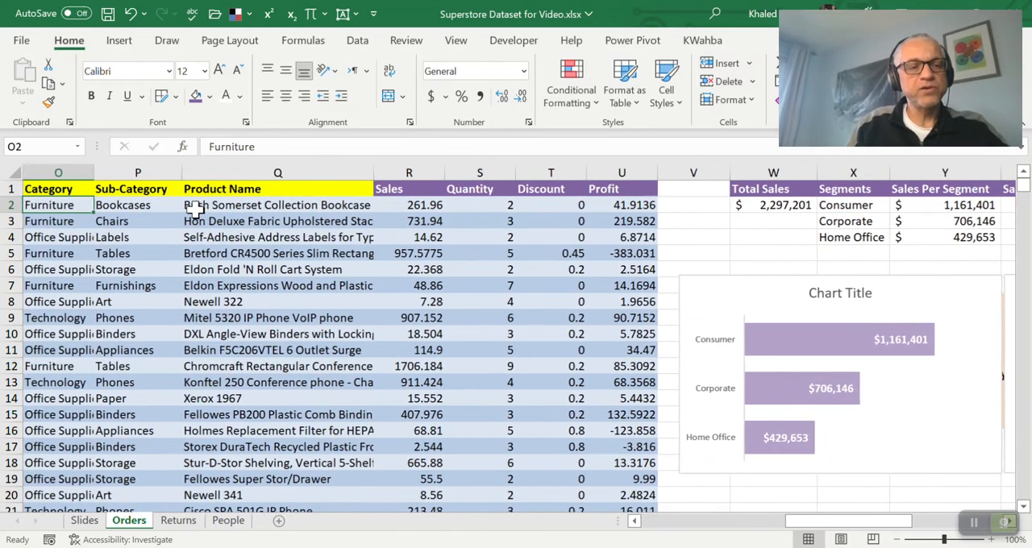
pyautogui.click(194, 207)
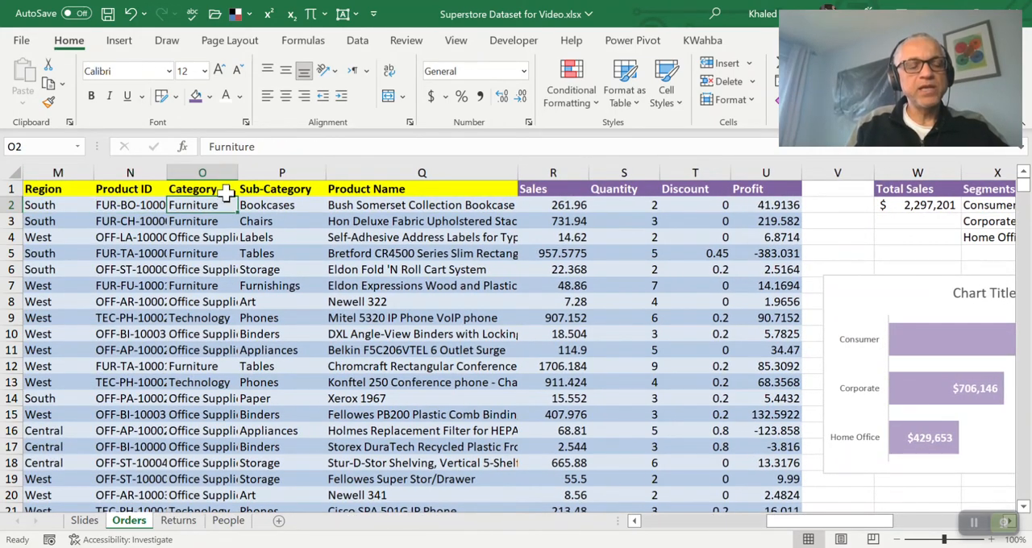
pyautogui.press('Right')
pyautogui.press('Right')
pyautogui.press('Right')
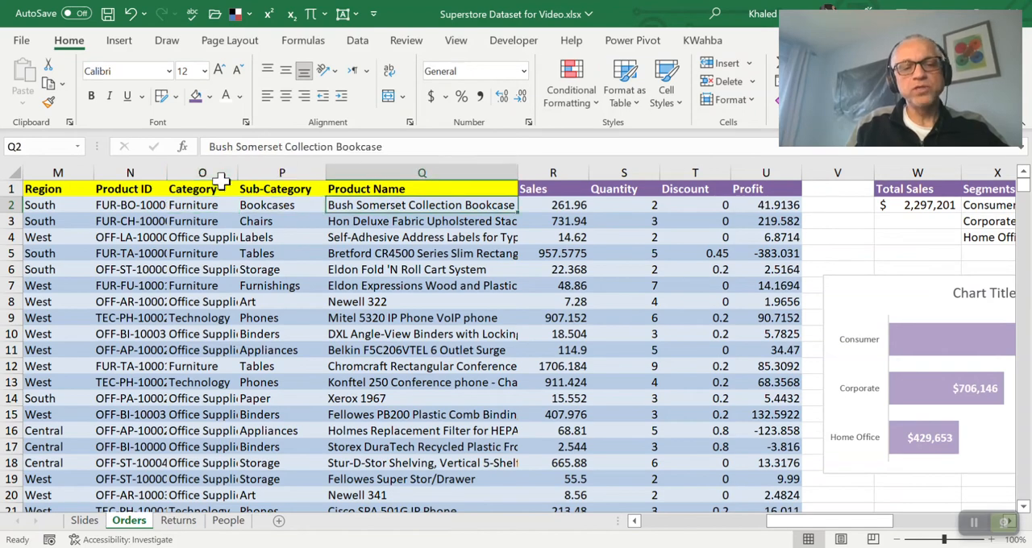
pyautogui.press('Right')
pyautogui.press('Right')
pyautogui.press('Right')
pyautogui.press('Right')
pyautogui.press('Right')
pyautogui.press('Right')
pyautogui.press('Right')
pyautogui.press('Right')
pyautogui.press('Right')
pyautogui.press('Right')
pyautogui.press('Right')
pyautogui.press('Right')
pyautogui.press('Right')
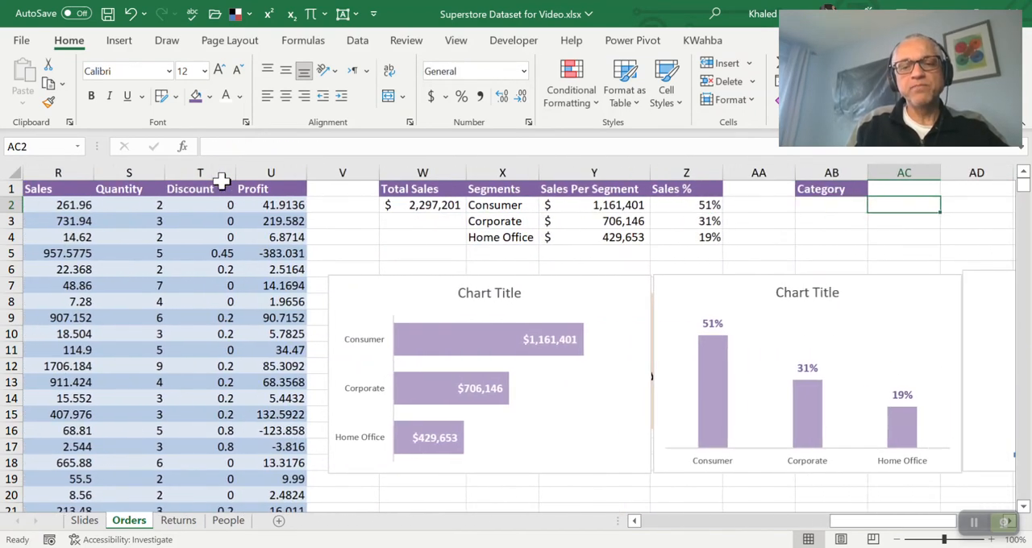
pyautogui.press('Right')
pyautogui.press('Right')
pyautogui.press('Left')
pyautogui.press('Left')
pyautogui.press('Left')
pyautogui.press('Left')
pyautogui.press('Left')
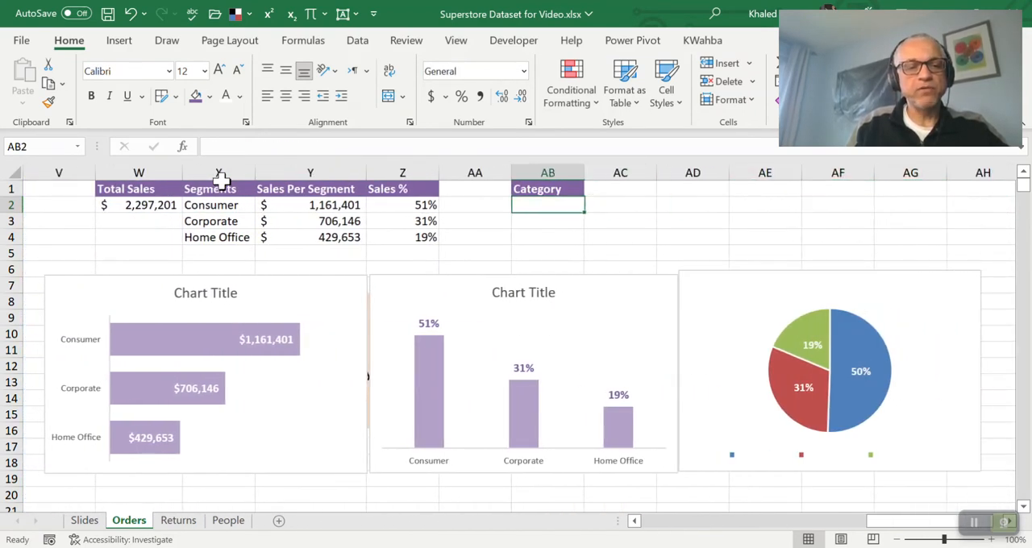
# Copy the UNIQUE formula text from X2 into AB2 under the Category header
pyautogui.click(225, 204)
pyautogui.click(334, 144)
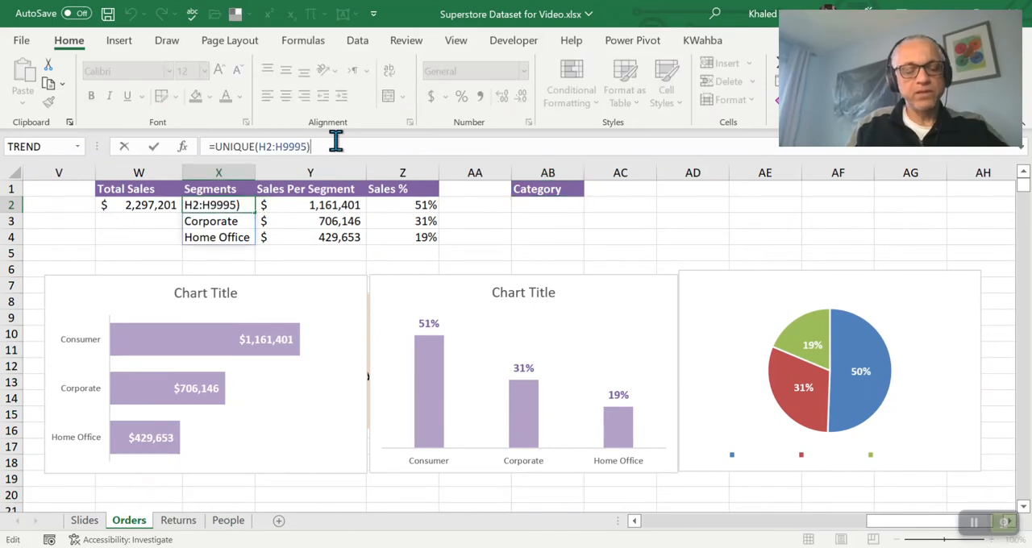
pyautogui.hotkey('ctrl', 'a')
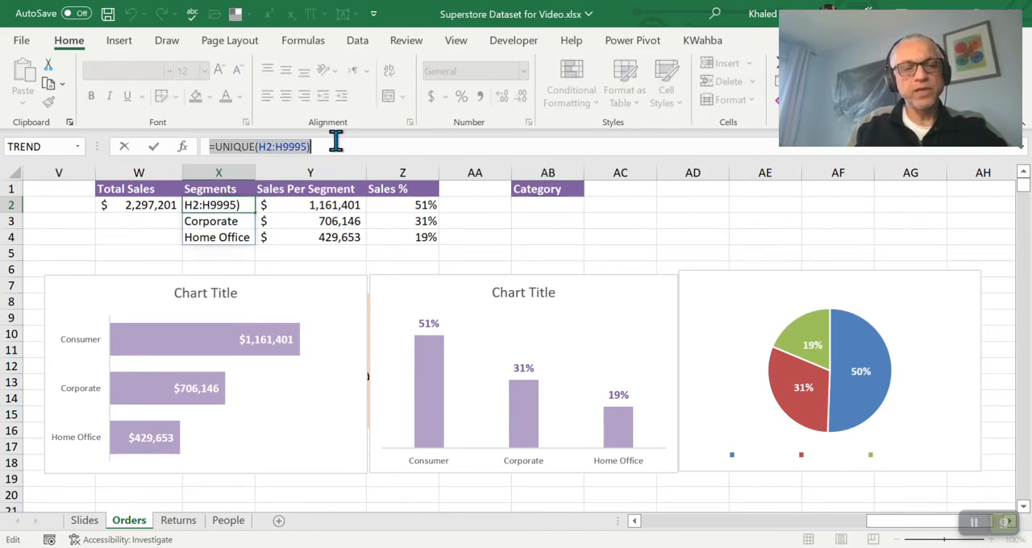
pyautogui.hotkey('ctrl', 'c')
pyautogui.press('Escape')
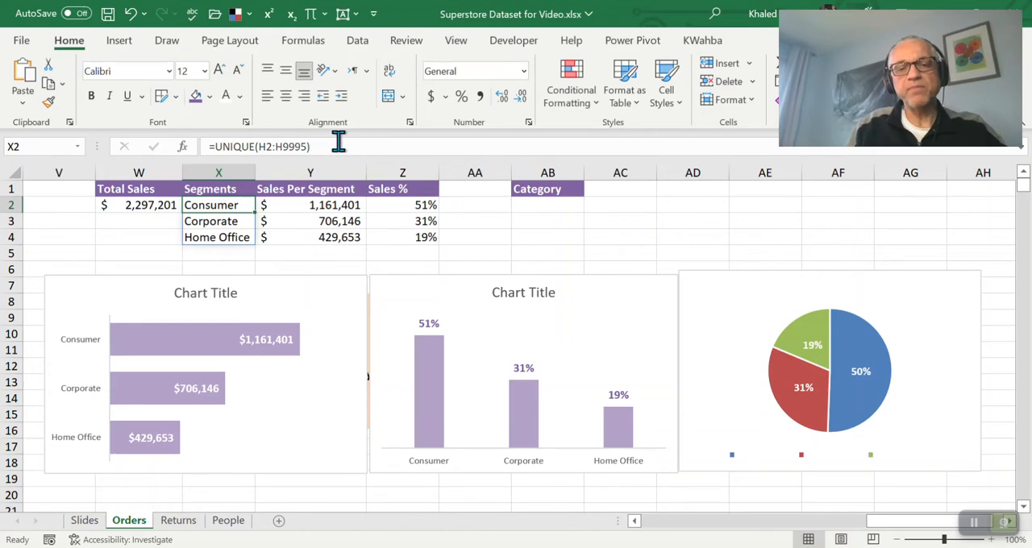
pyautogui.click(542, 205)
pyautogui.click(401, 146)
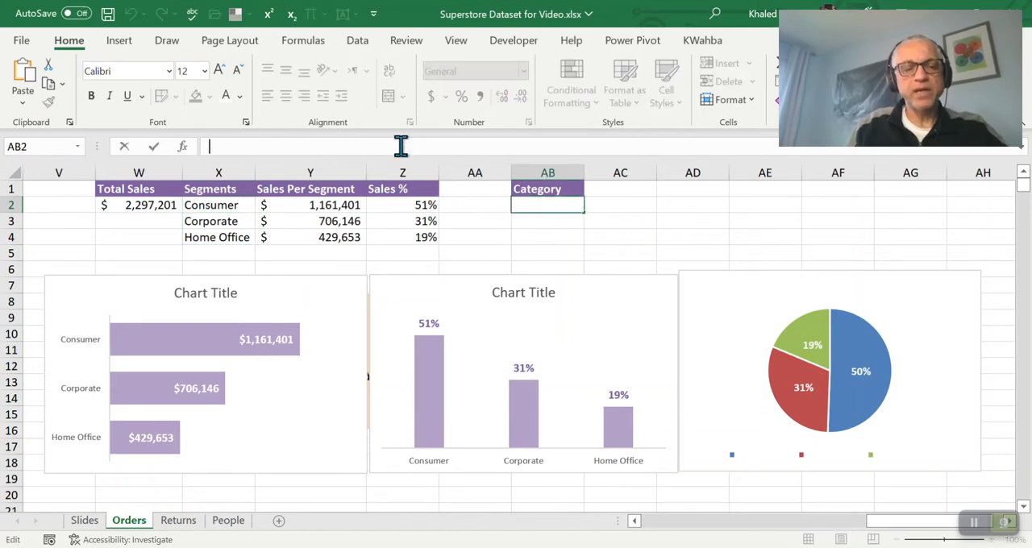
pyautogui.hotkey('ctrl', 'v')
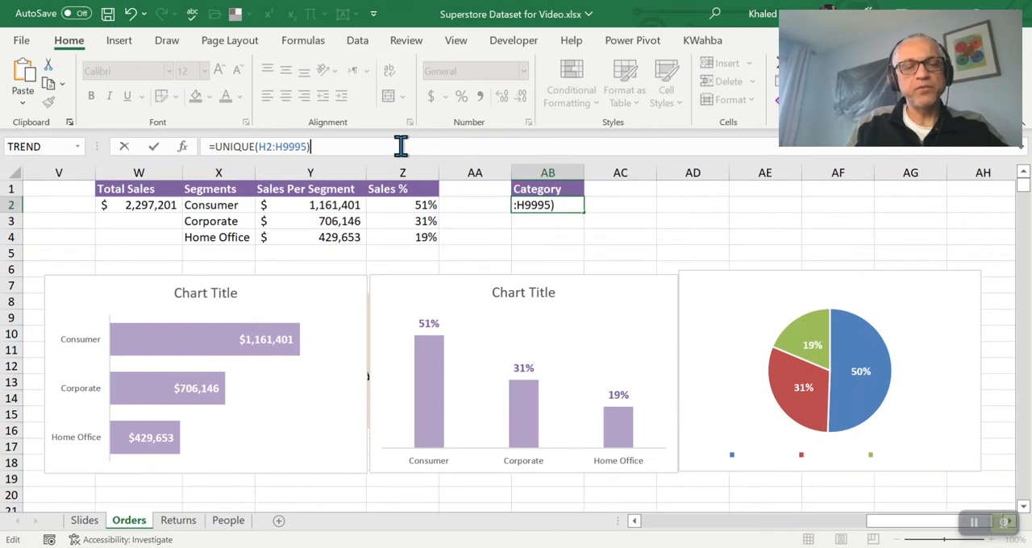
pyautogui.press('Return')
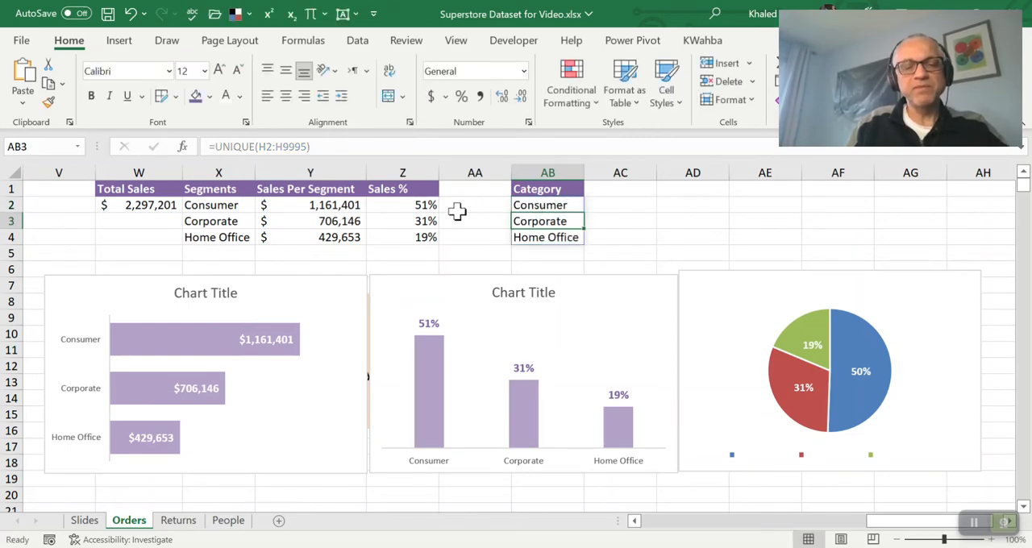
# Change the UNIQUE range in AB2 to O2:O9995 and widen column AB to fit the category names
pyautogui.click(446, 150)
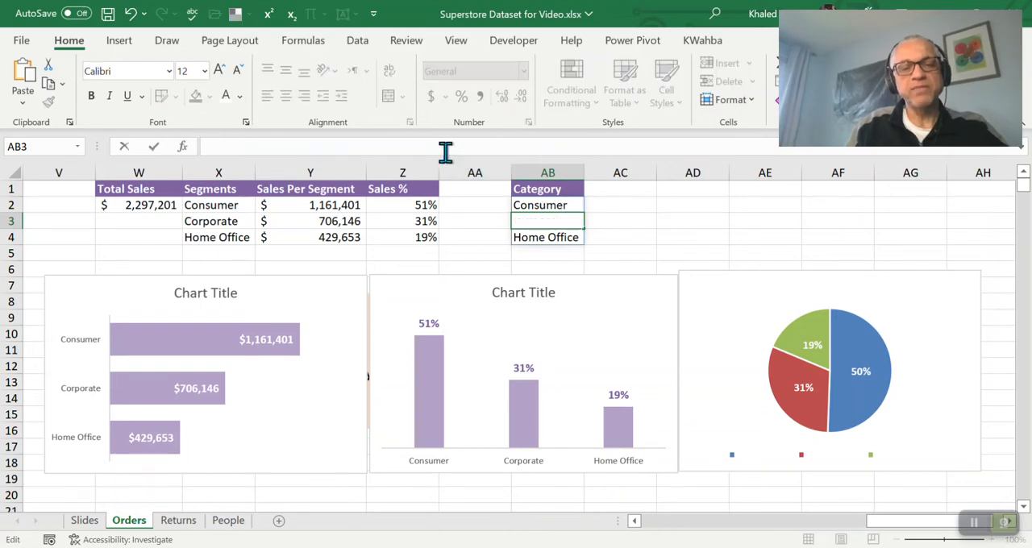
pyautogui.press('Escape')
pyautogui.press('Up')
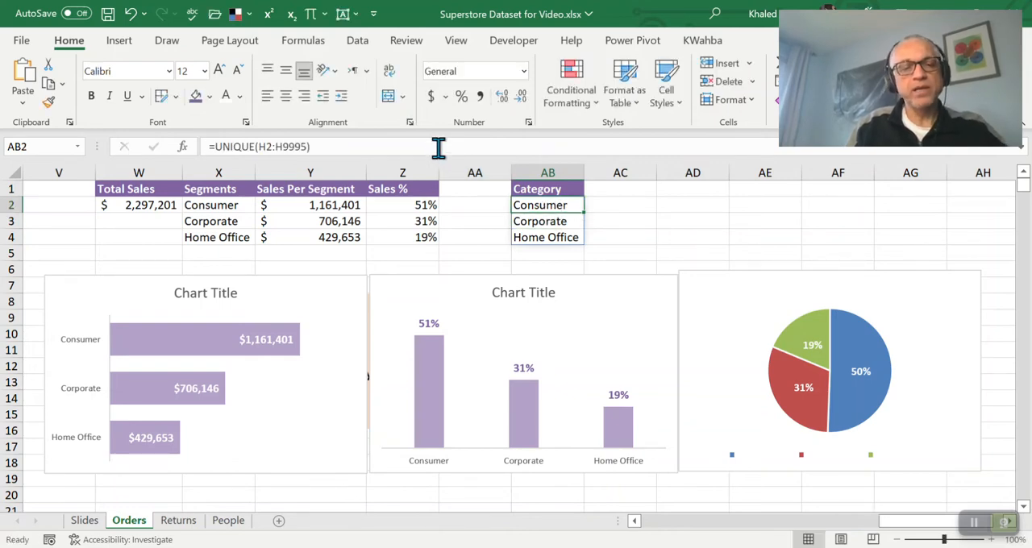
pyautogui.click(433, 145)
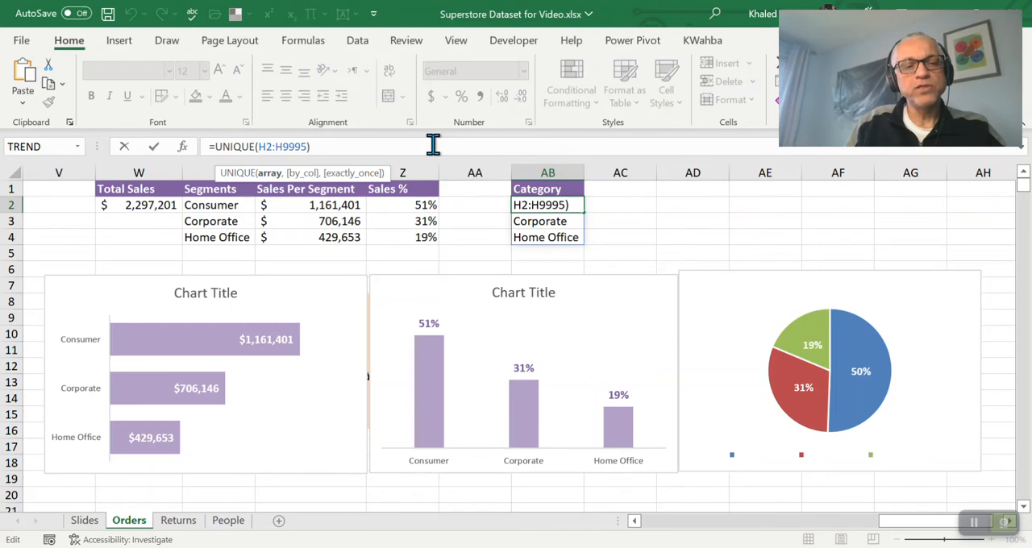
pyautogui.write('O')
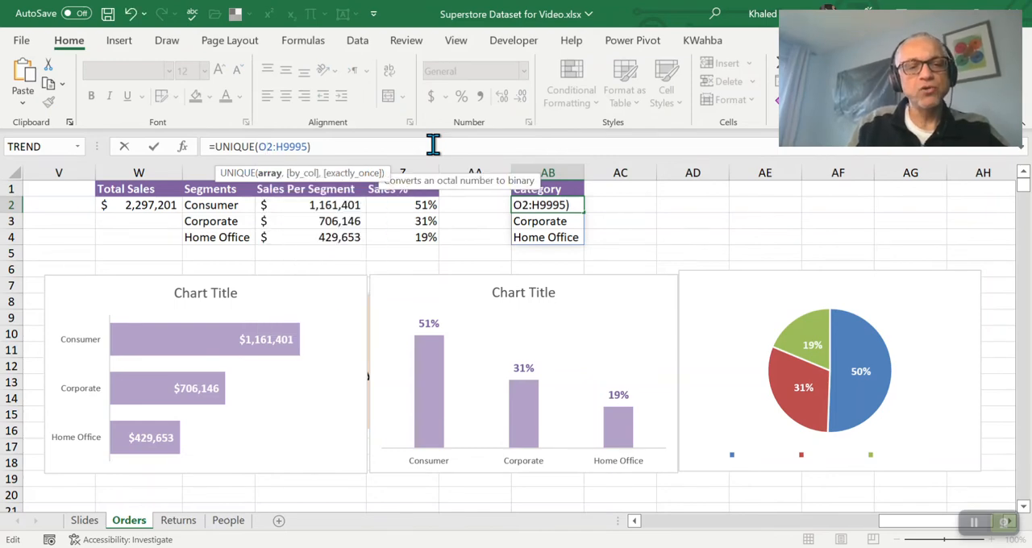
pyautogui.press('BackSpace')
pyautogui.write('O')
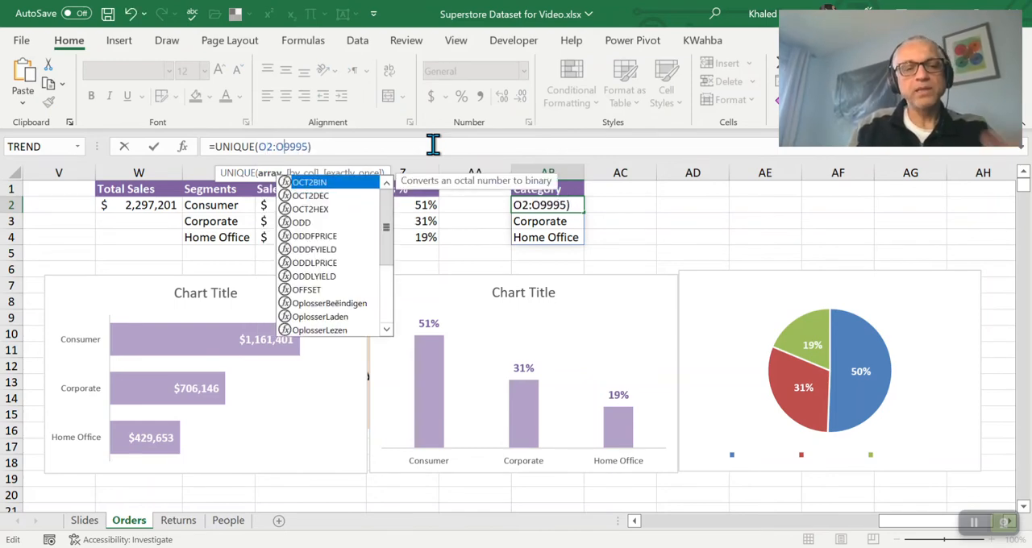
pyautogui.press('Return')
pyautogui.press('Up')
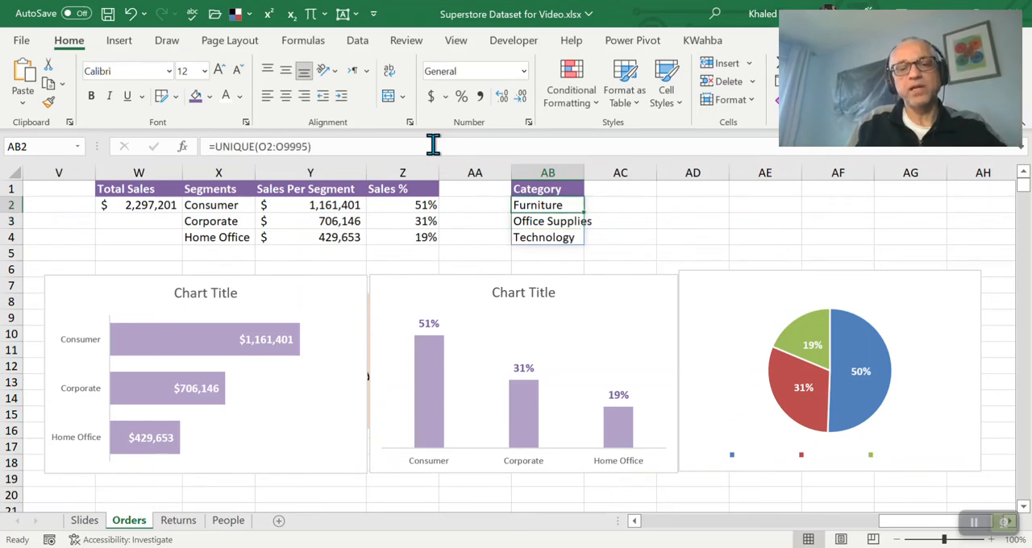
pyautogui.moveTo(584, 172); pyautogui.dragTo(602, 172)
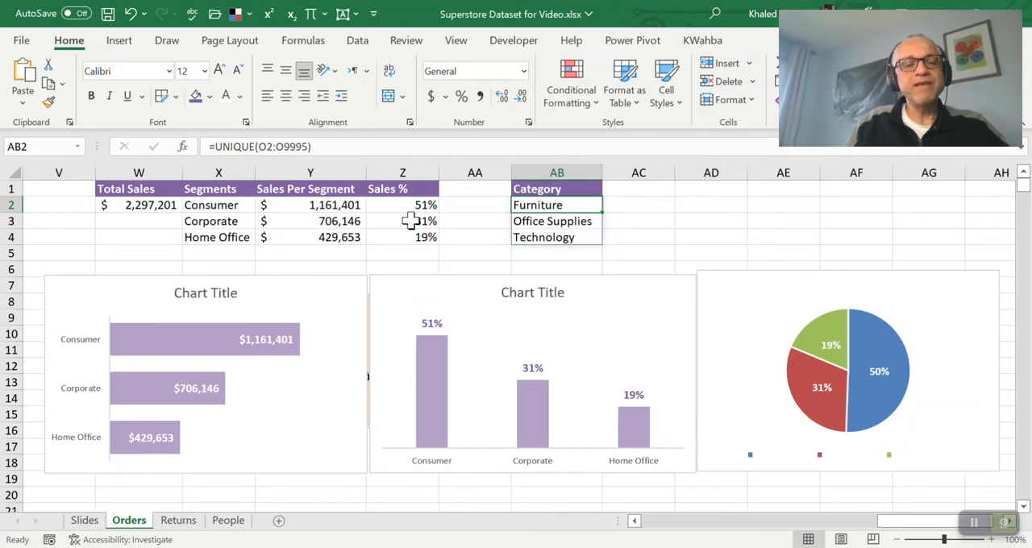
pyautogui.click(299, 208)
pyautogui.click(345, 146)
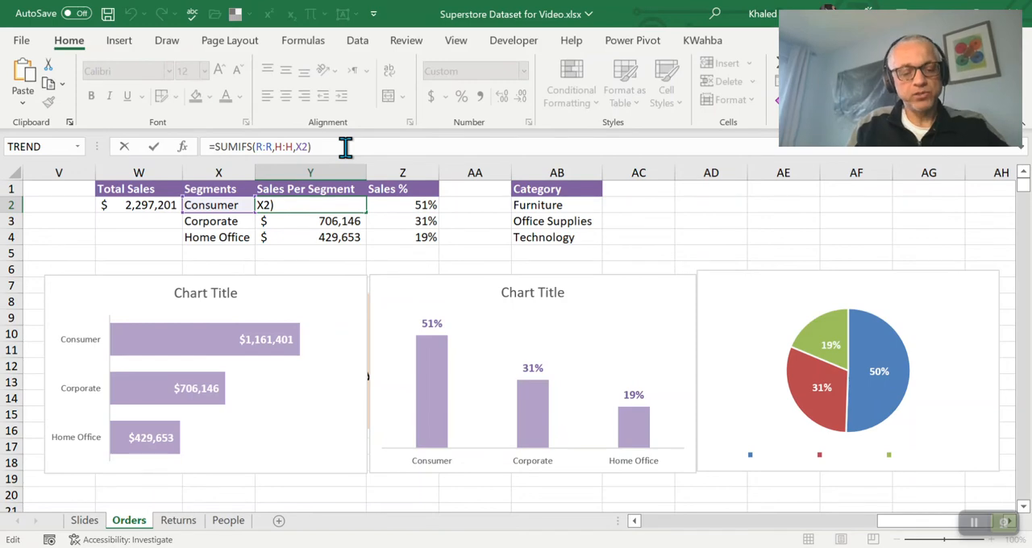
pyautogui.hotkey('ctrl', 'a')
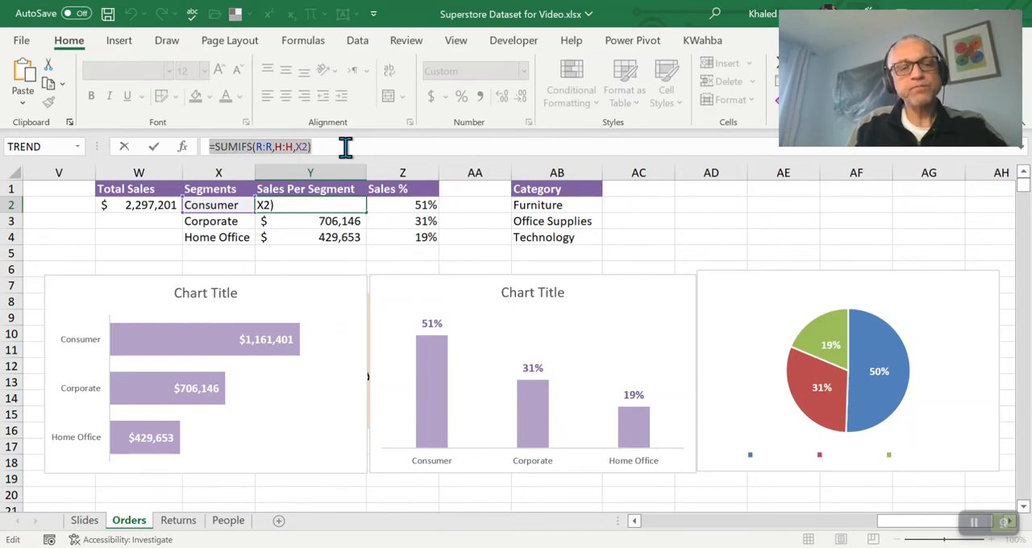
pyautogui.press('Escape')
pyautogui.click(631, 204)
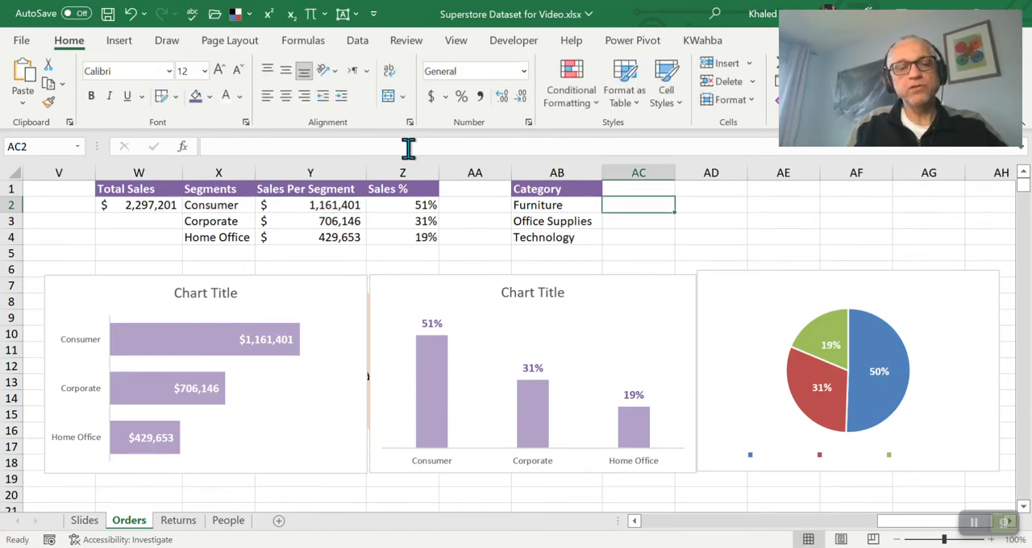
pyautogui.click(407, 147)
pyautogui.write('=UNIQUE(H2:H9995)')
pyautogui.press('Return')
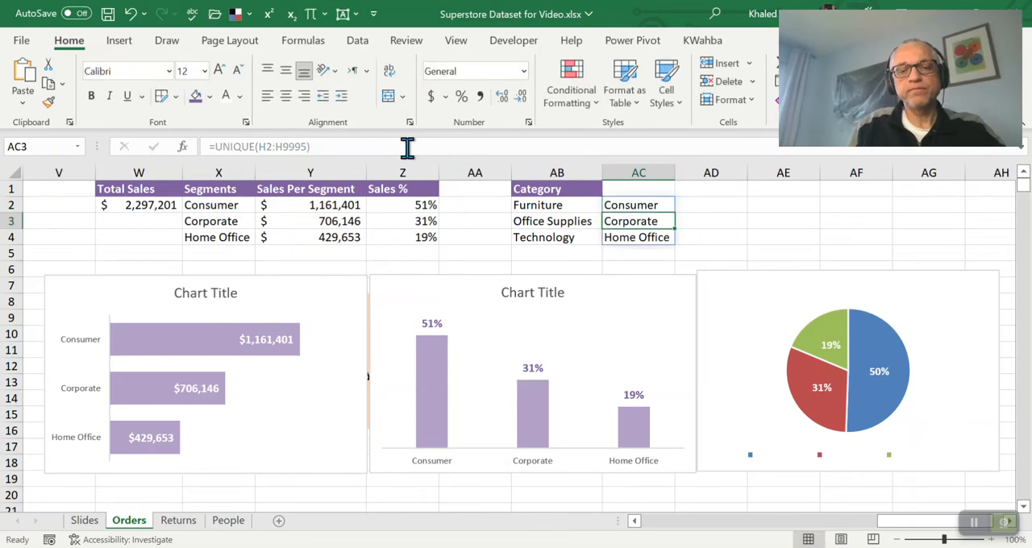
pyautogui.press('Up')
pyautogui.click(396, 146)
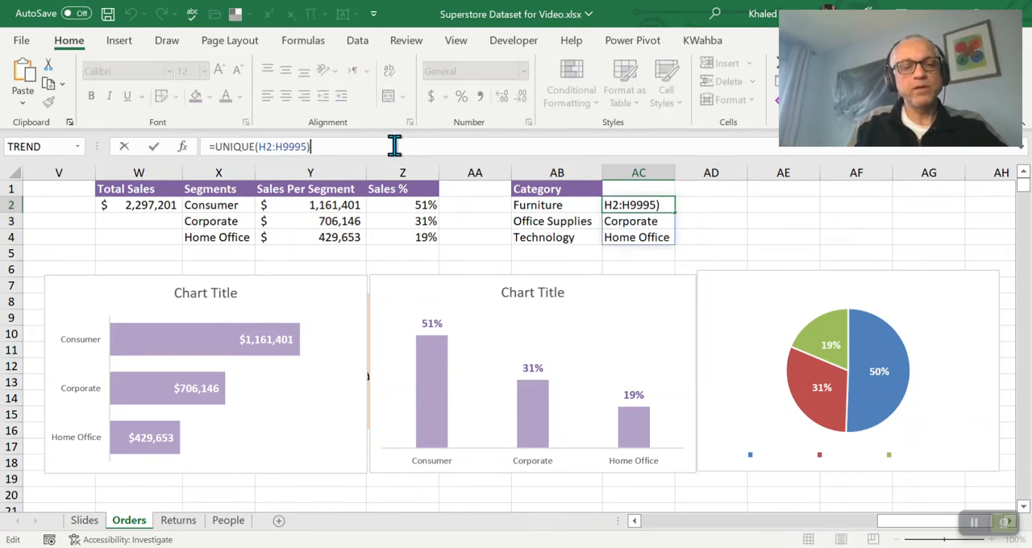
pyautogui.press('Escape')
pyautogui.press('Left')
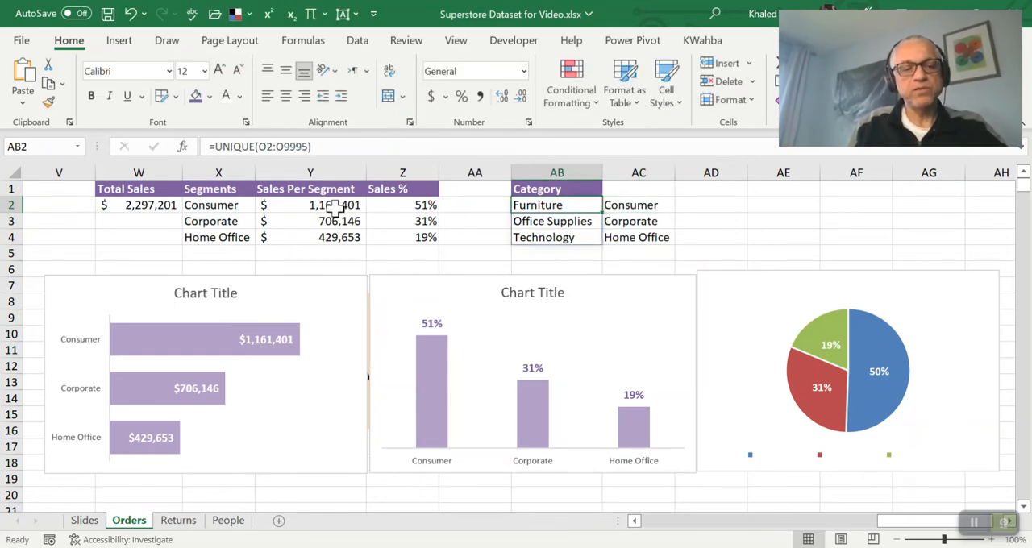
# Copy the SUMIFS formula text from Y2 into AC2, replacing the UNIQUE formula there
pyautogui.click(337, 209)
pyautogui.moveTo(334, 147); pyautogui.dragTo(154, 148)
pyautogui.hotkey('ctrl', 'c')
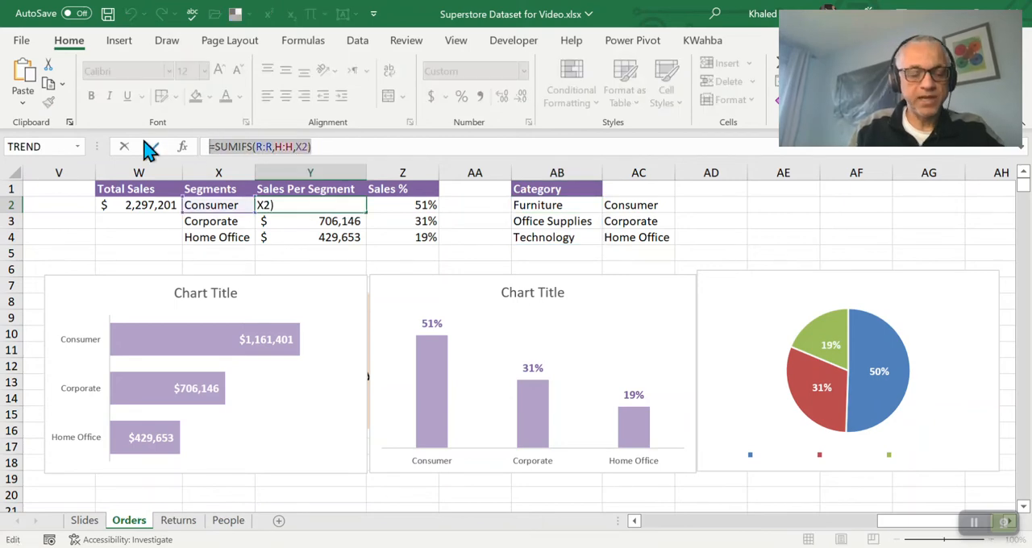
pyautogui.click(153, 146)
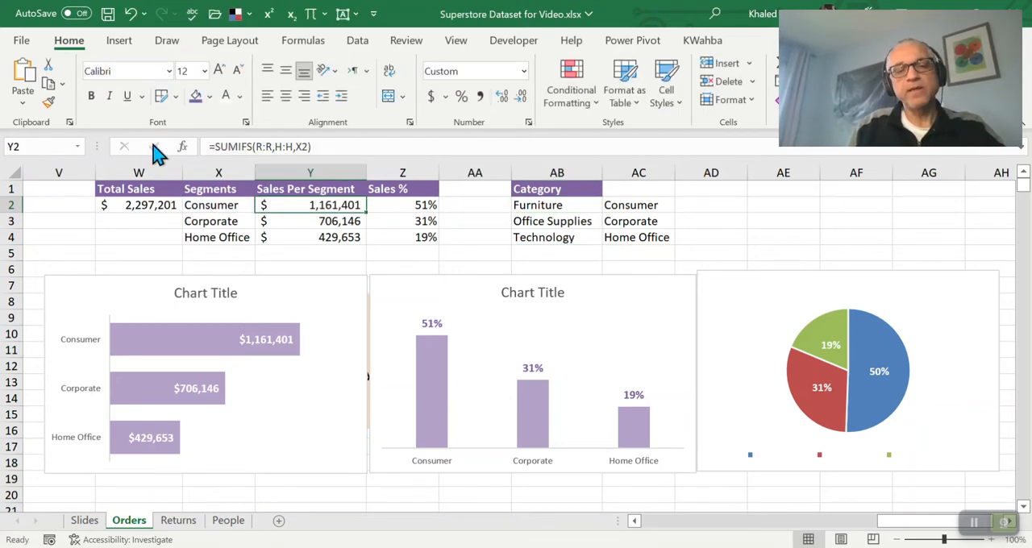
pyautogui.click(638, 205)
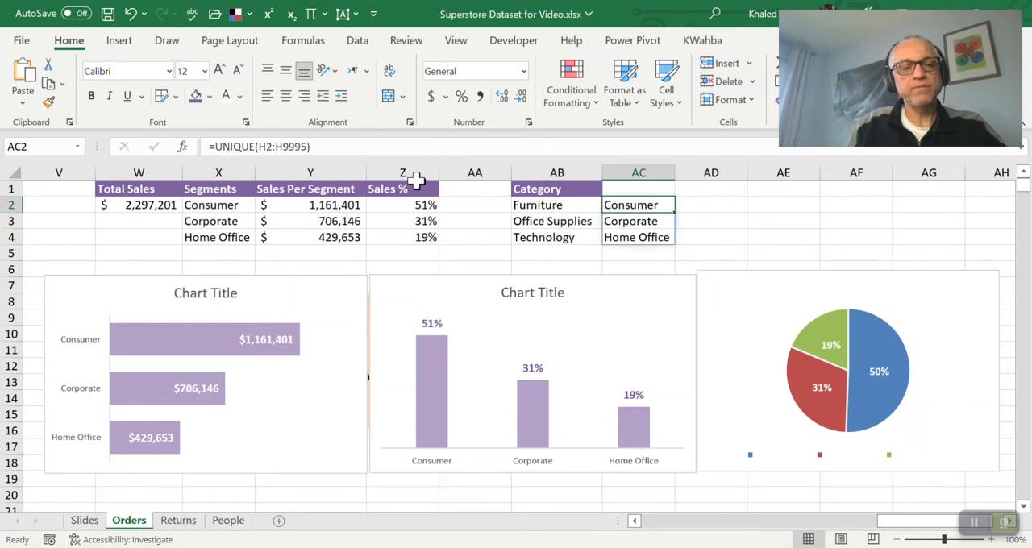
pyautogui.click(371, 152)
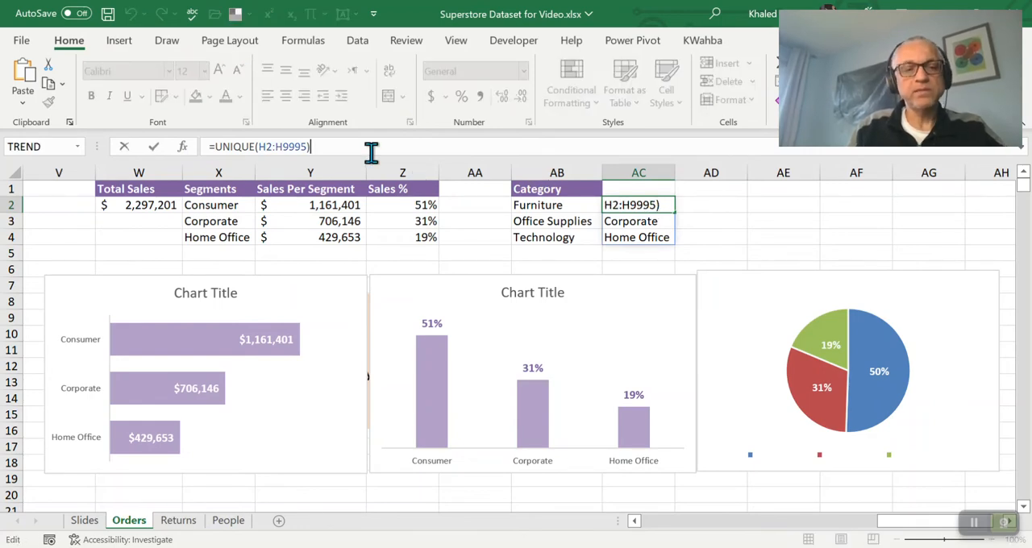
pyautogui.hotkey('ctrl', 'a')
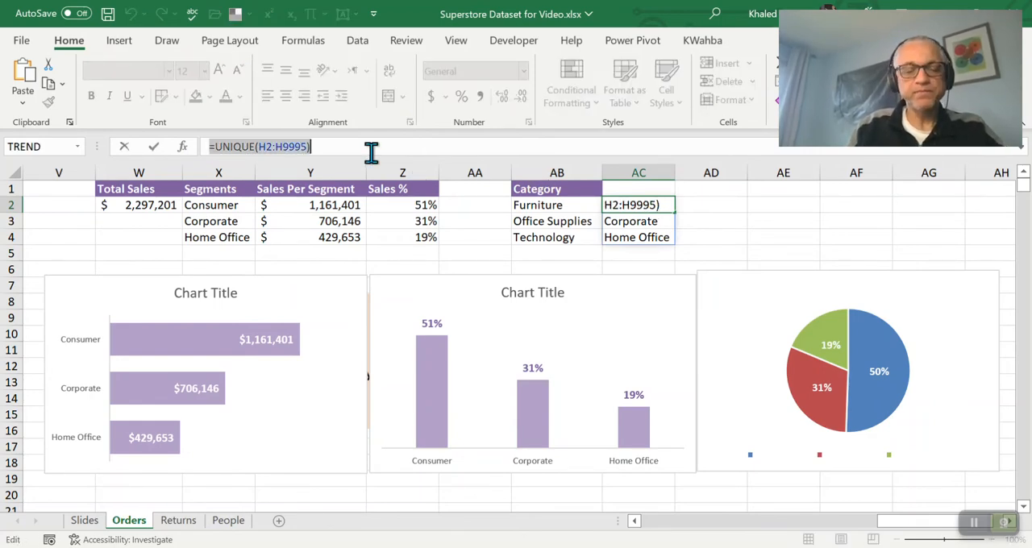
pyautogui.press('BackSpace')
pyautogui.hotkey('ctrl', 'v')
pyautogui.press('Return')
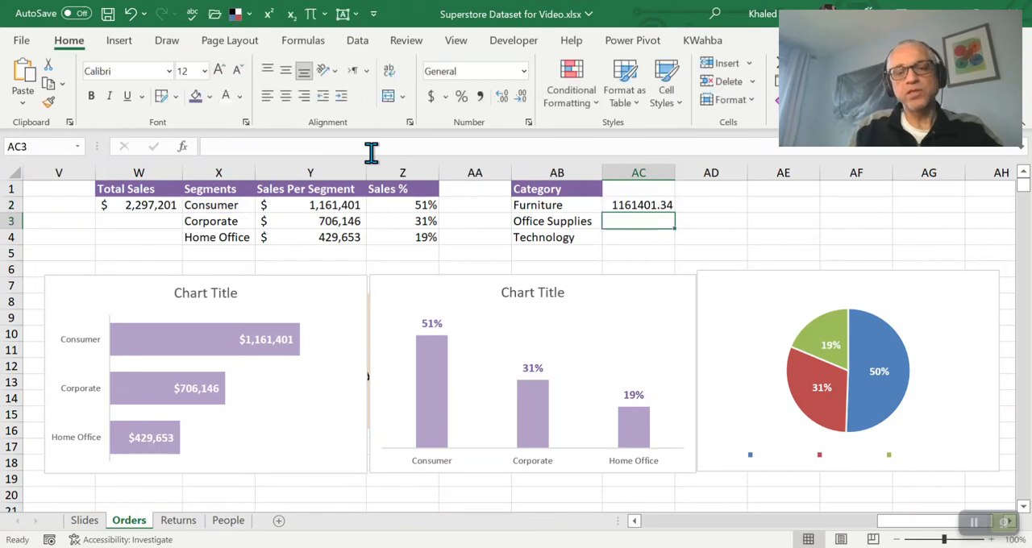
# Change the SUMIFS in AC2 to use criteria range O:O and the Furniture cell AB2 as its criterion
pyautogui.press('Up')
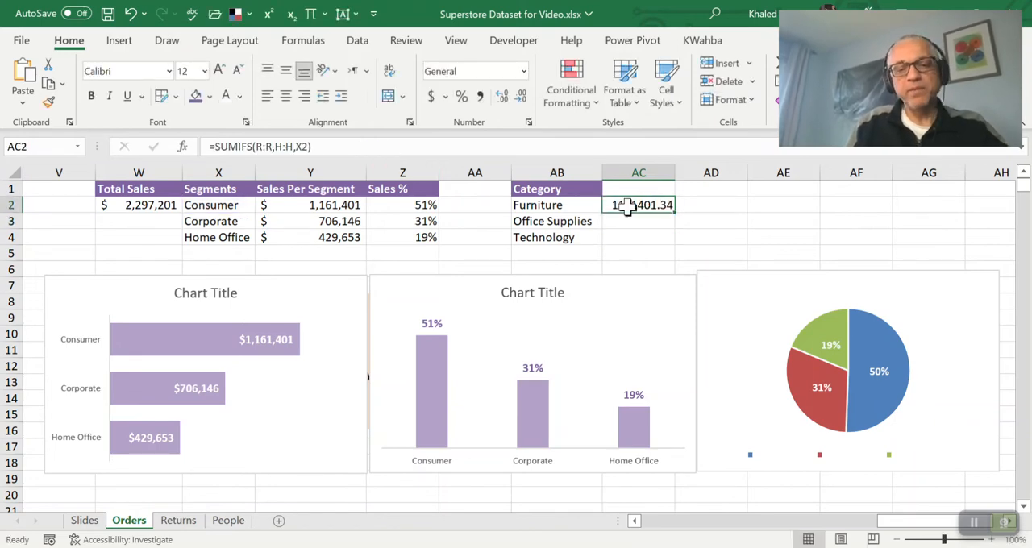
pyautogui.click(292, 146)
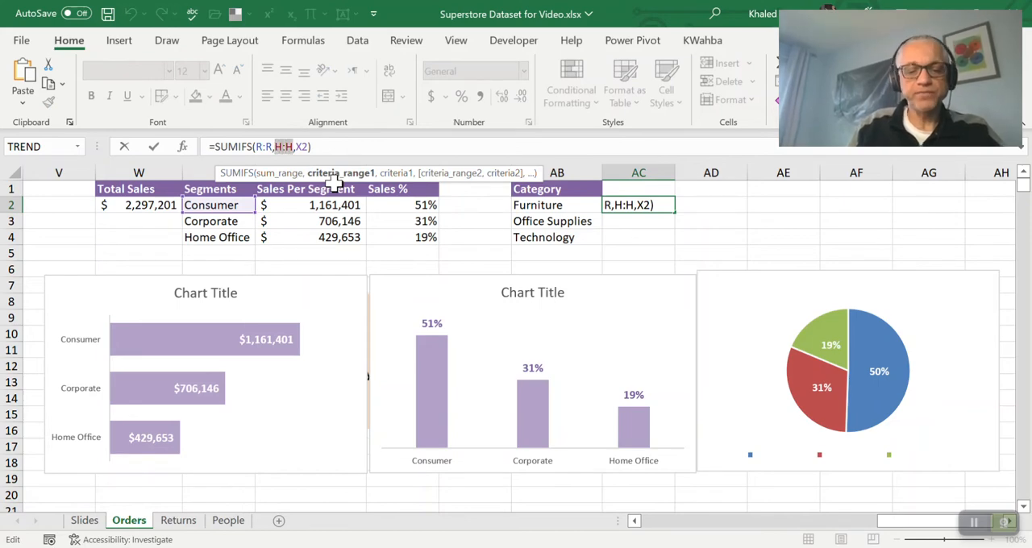
pyautogui.write('O:O')
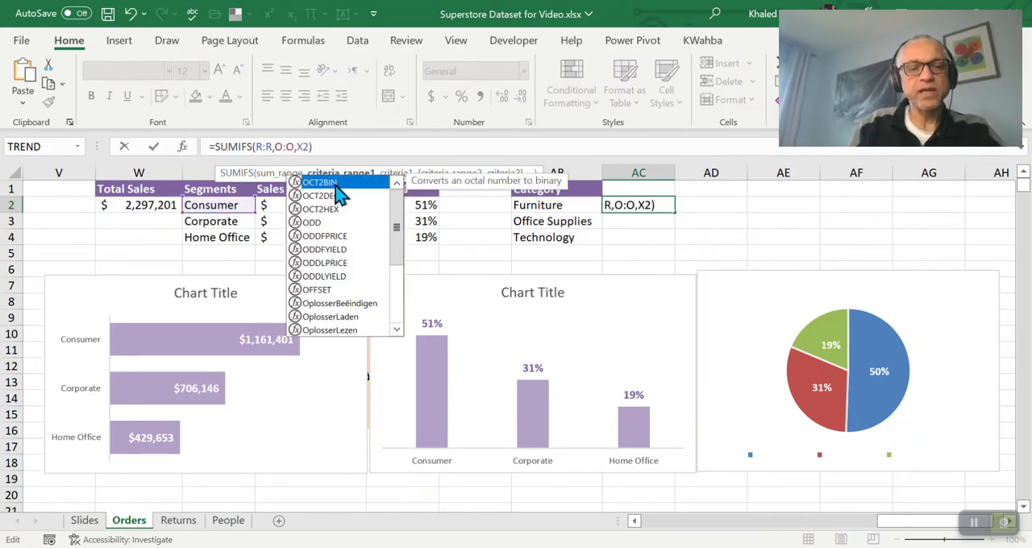
pyautogui.press('Return')
pyautogui.press('Up')
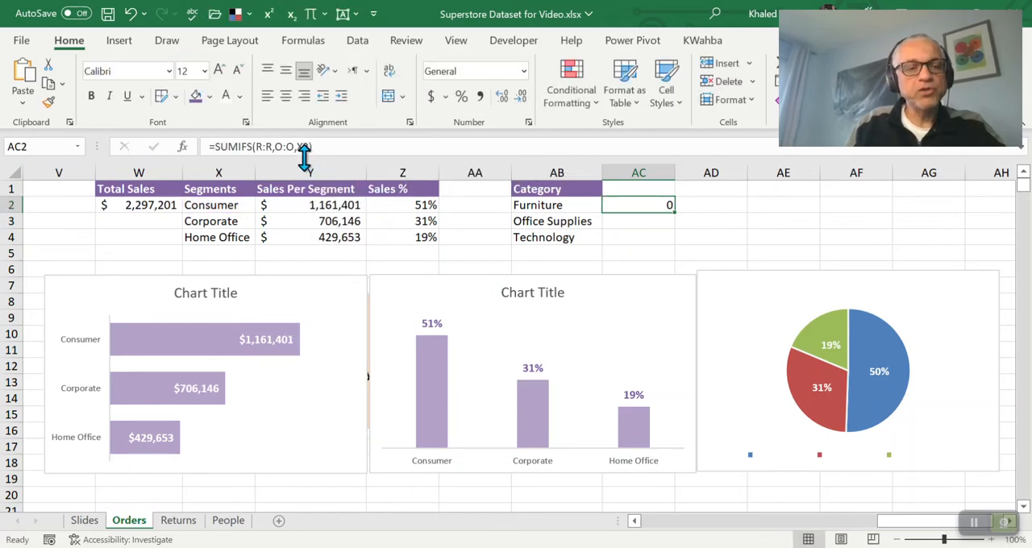
pyautogui.click(307, 146)
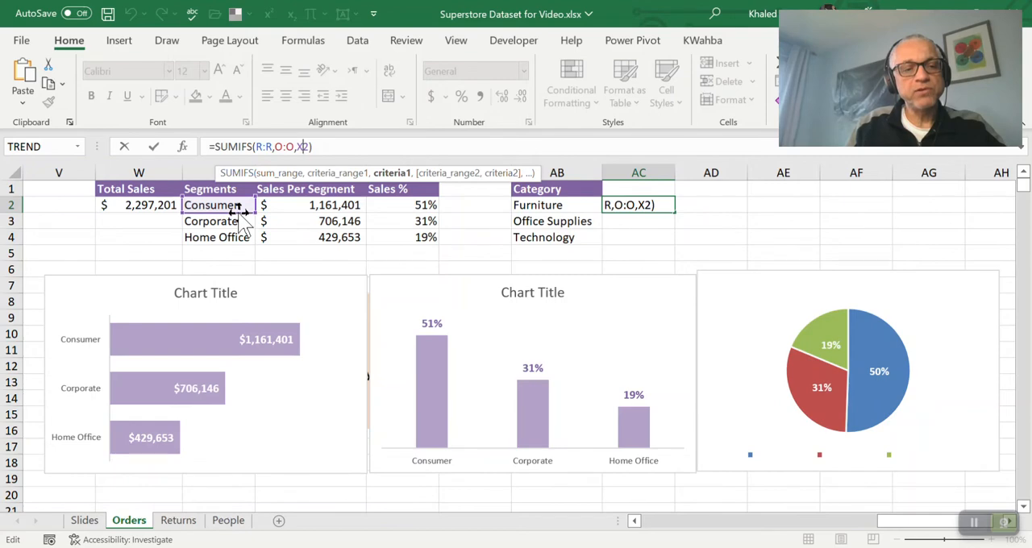
pyautogui.moveTo(242, 211); pyautogui.dragTo(540, 220)
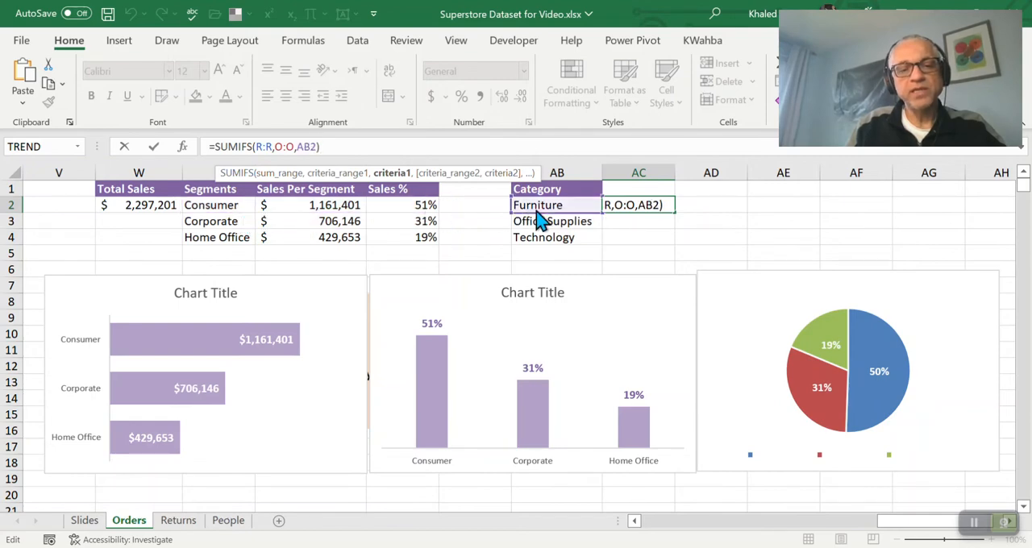
pyautogui.press('Return')
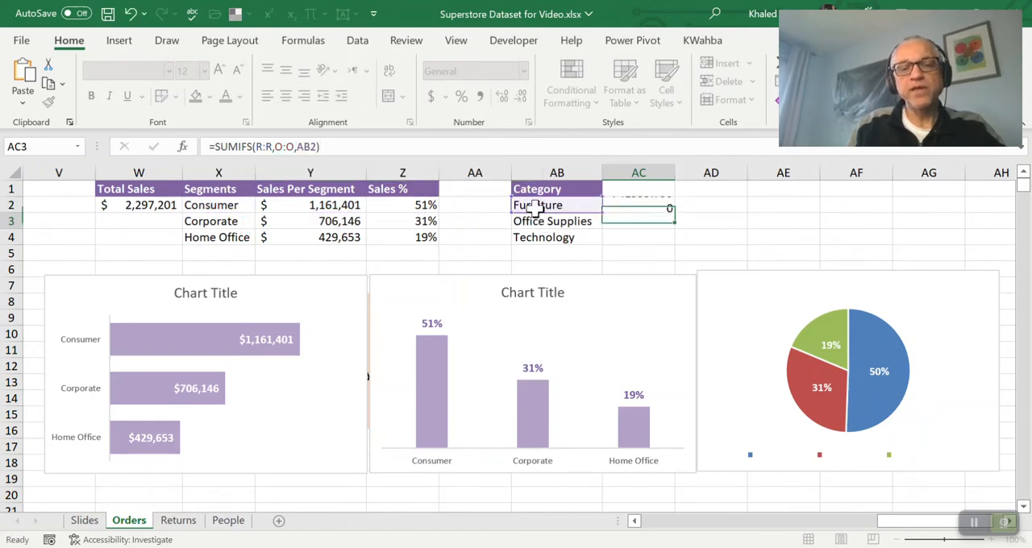
pyautogui.press('Up')
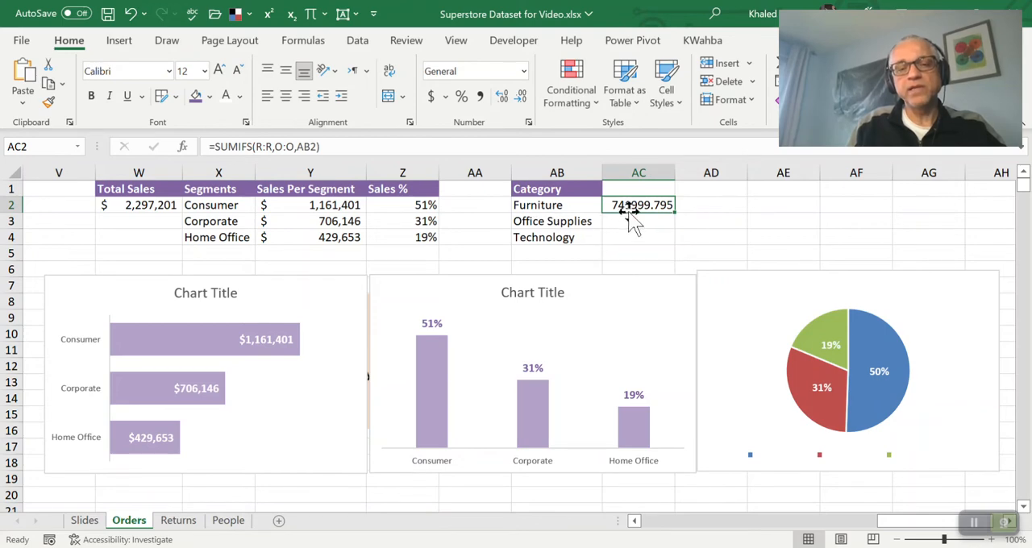
# Copy the Sales Per Segment header from Y1 into AC1, next to the Category header
pyautogui.press('Up')
pyautogui.press('Left')
pyautogui.press('Left')
pyautogui.press('Left')
pyautogui.press('Left')
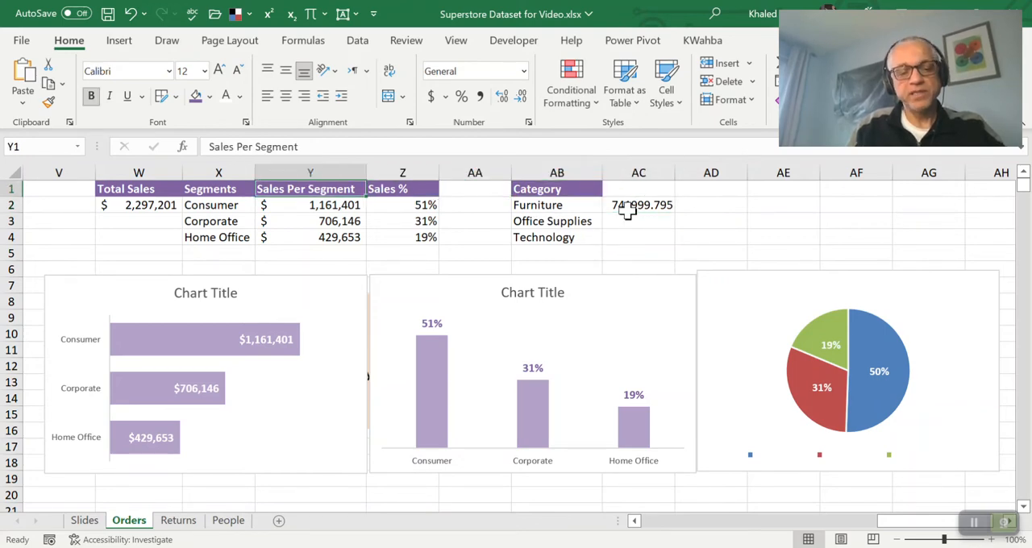
pyautogui.press('Right')
pyautogui.press('Right')
pyautogui.press('Right')
pyautogui.press('Right')
pyautogui.hotkey('ctrl', 'v')
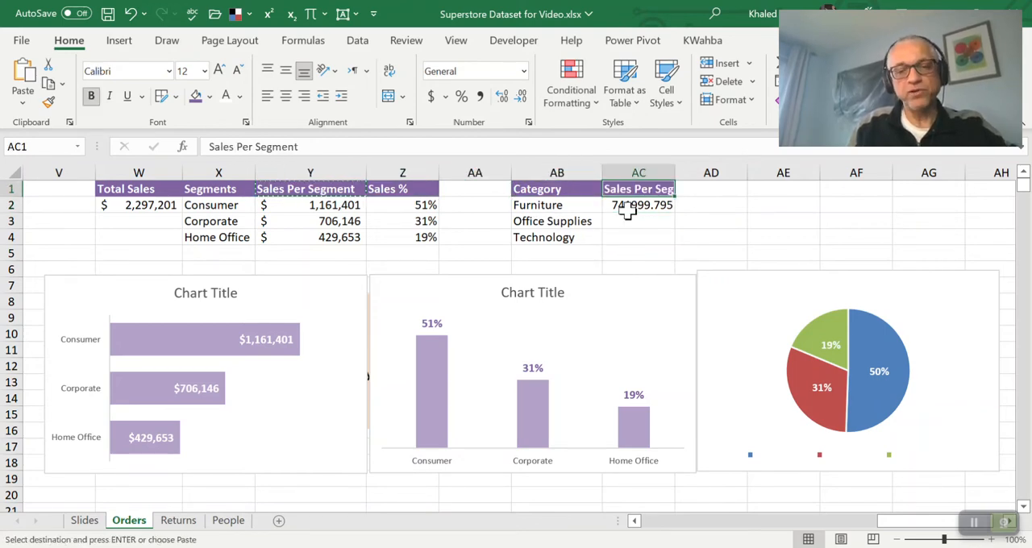
# Reword the AC1 header to Sales Per Category and widen column AC to fit the header
pyautogui.click(270, 148)
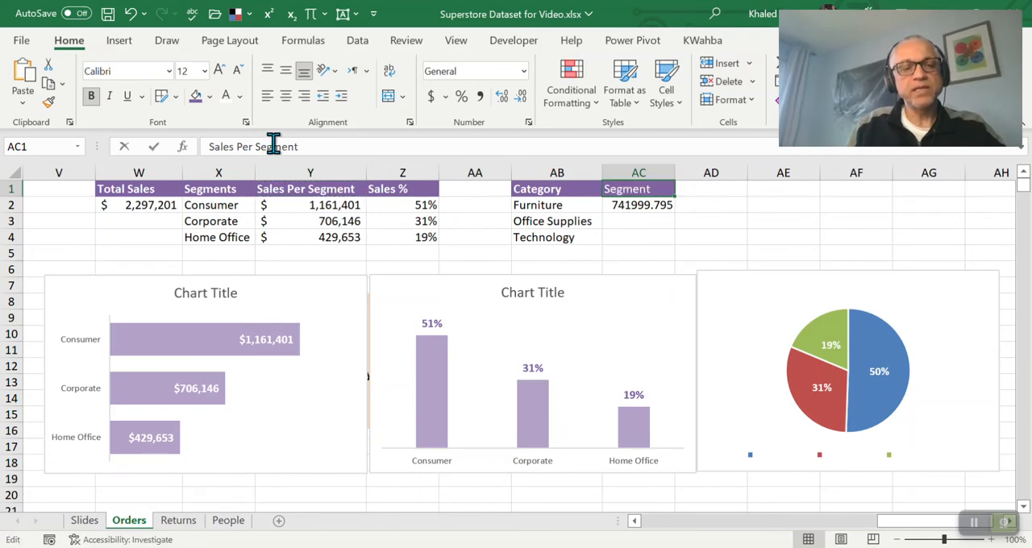
pyautogui.doubleClick(271, 146)
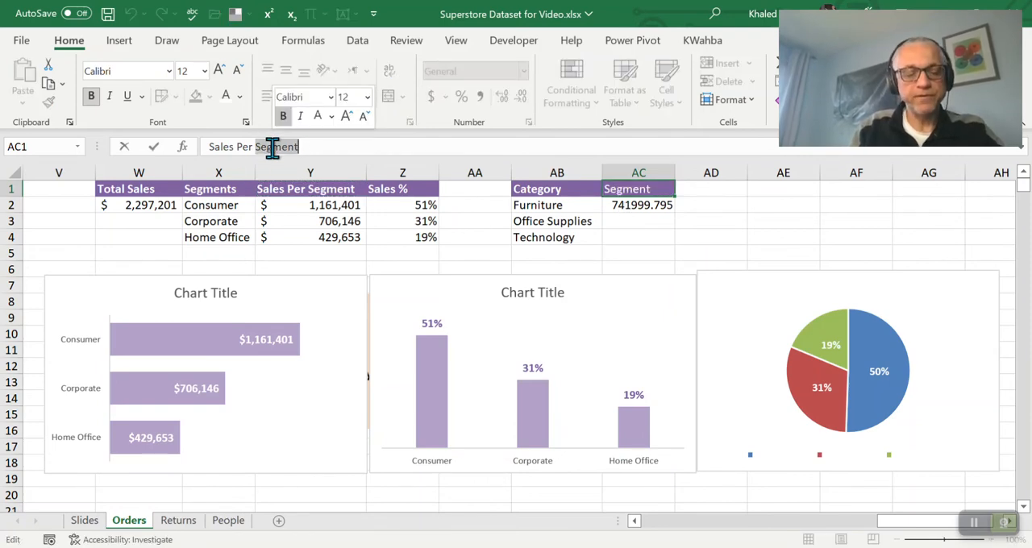
pyautogui.write('Categor')
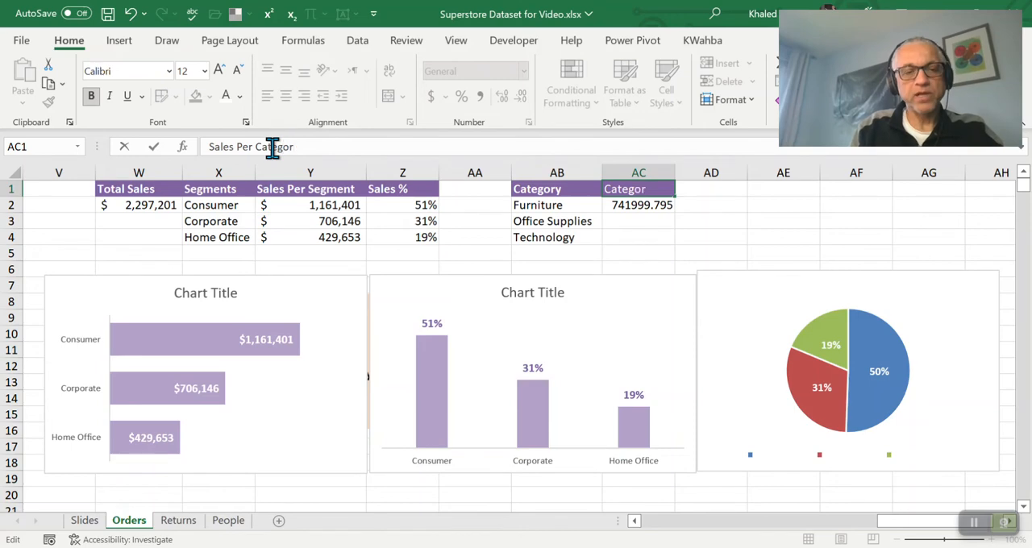
pyautogui.press('Return')
pyautogui.press('Up')
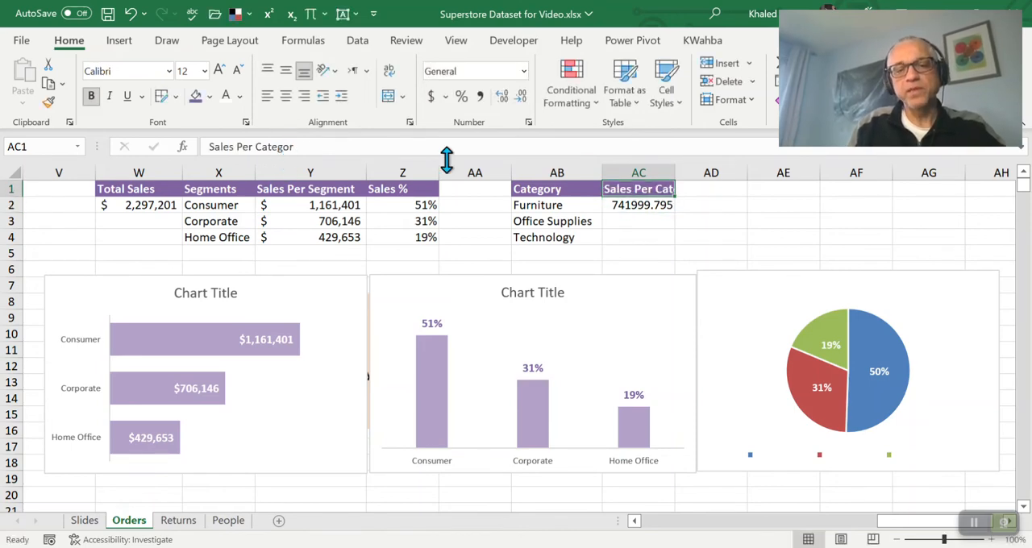
pyautogui.doubleClick(675, 173)
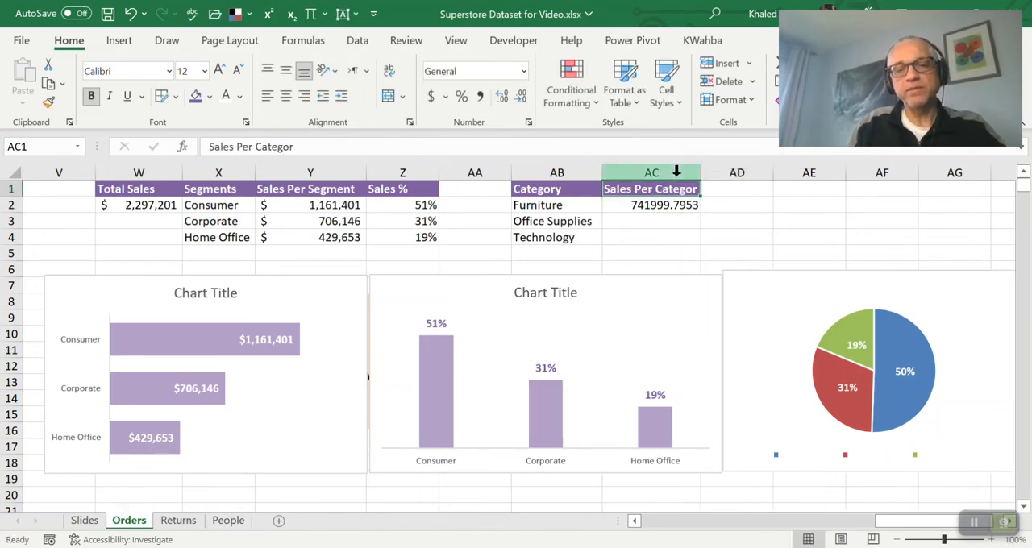
pyautogui.click(360, 146)
pyautogui.write('y')
pyautogui.press('Return')
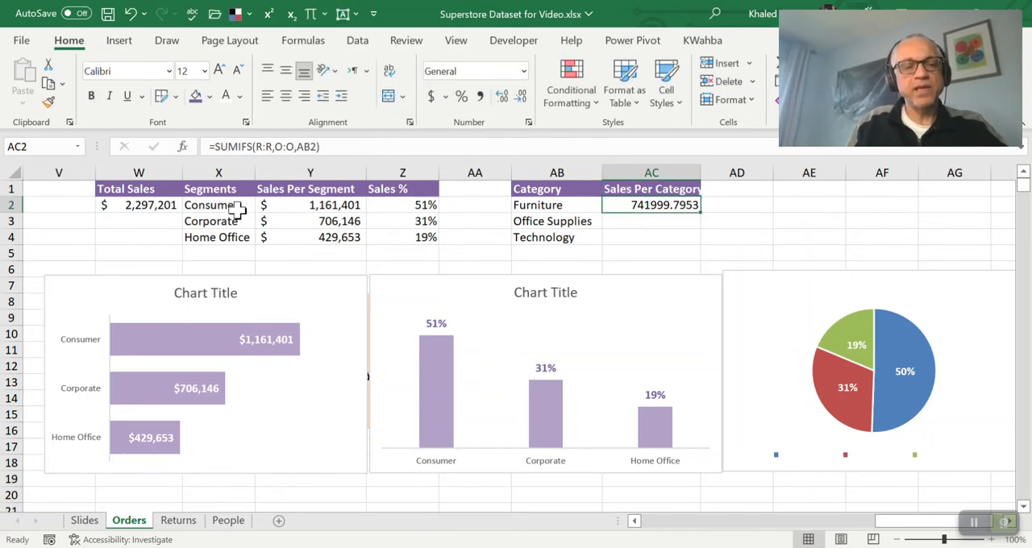
# Copy the currency formatting of the segment sales in Y2:Y4 onto AC2:AC4
pyautogui.moveTo(299, 205); pyautogui.dragTo(304, 234)
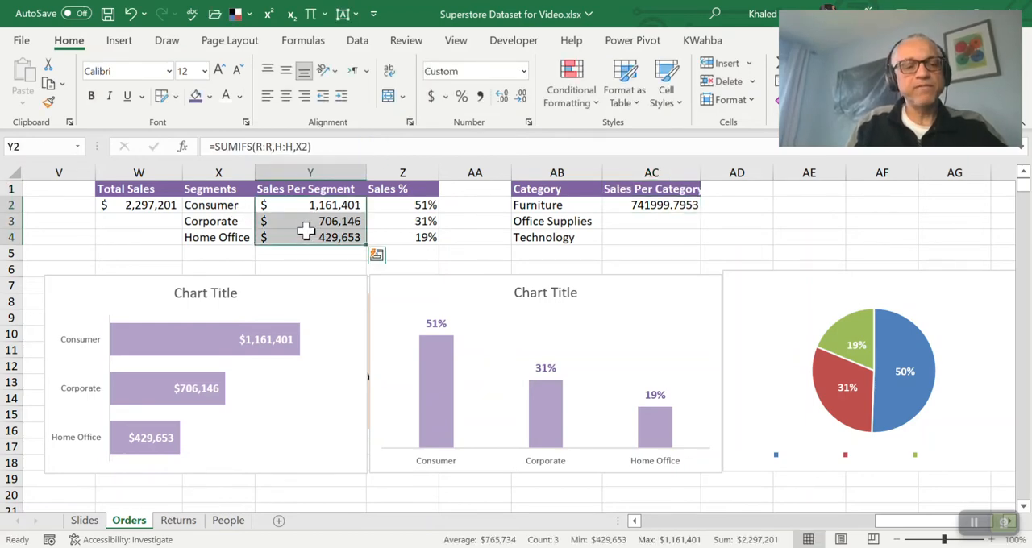
pyautogui.click(48, 101)
pyautogui.moveTo(634, 206); pyautogui.dragTo(645, 237)
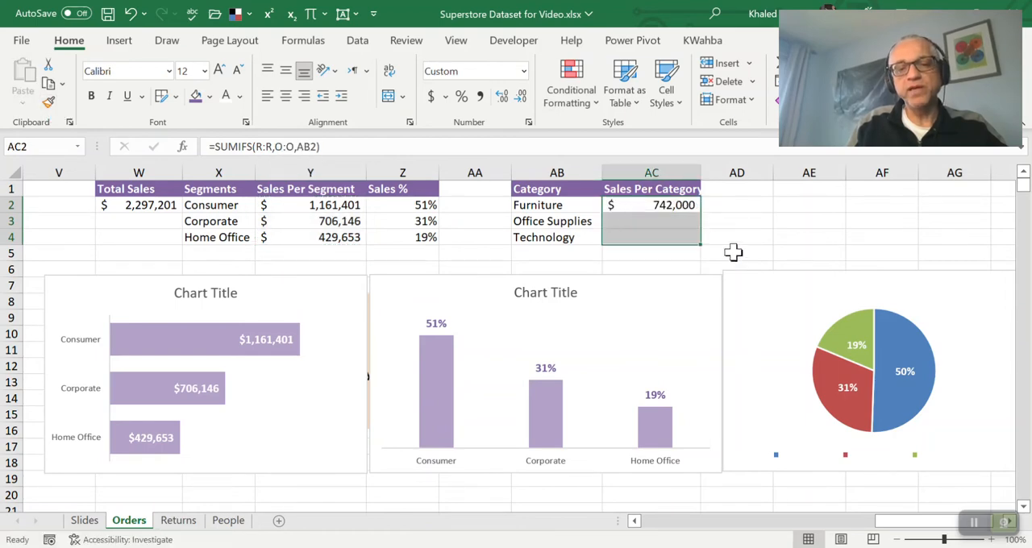
# Fill the SUMIFS formula from AC2 down to AC4 for Office Supplies and Technology, and check the formula in AC3
pyautogui.click(666, 207)
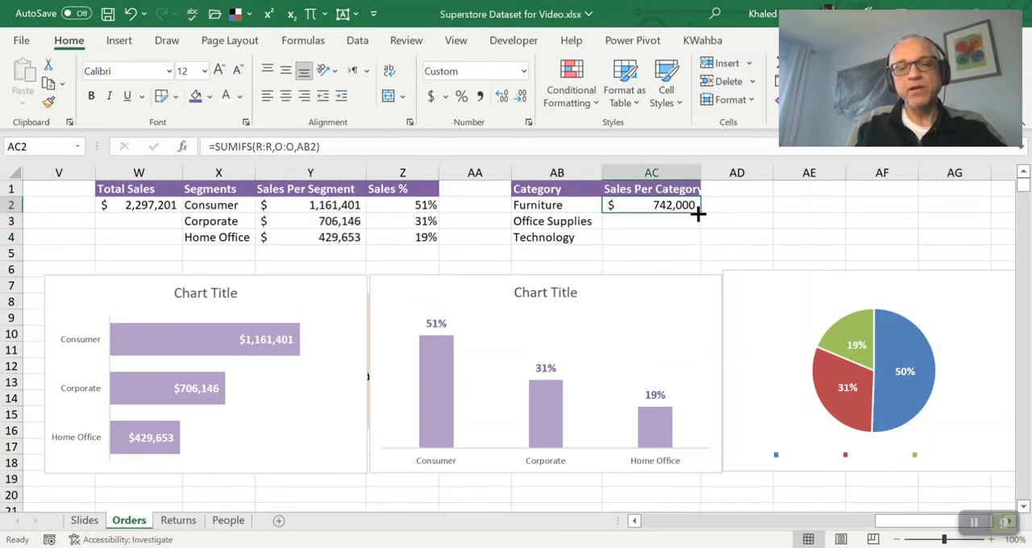
pyautogui.moveTo(699, 213); pyautogui.dragTo(705, 242)
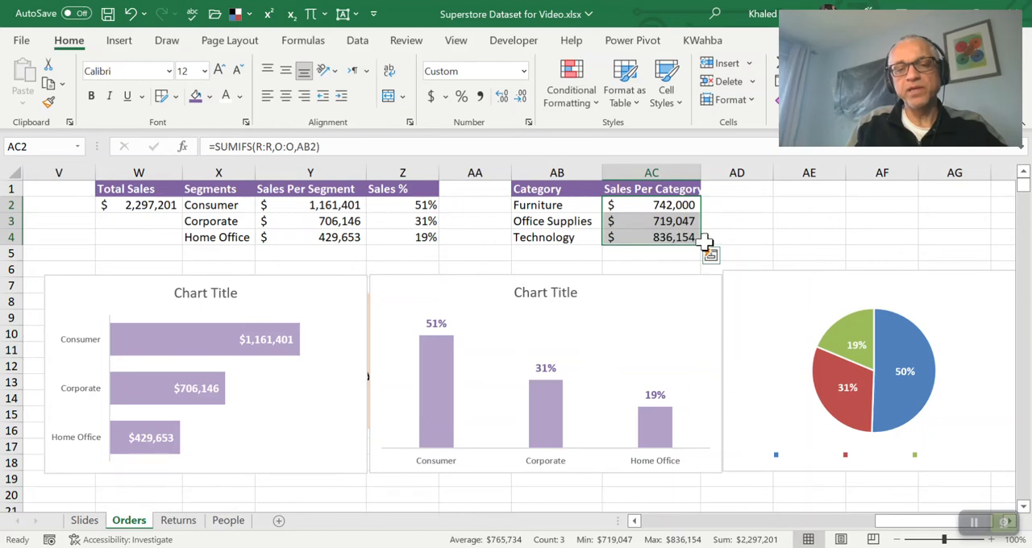
pyautogui.click(681, 224)
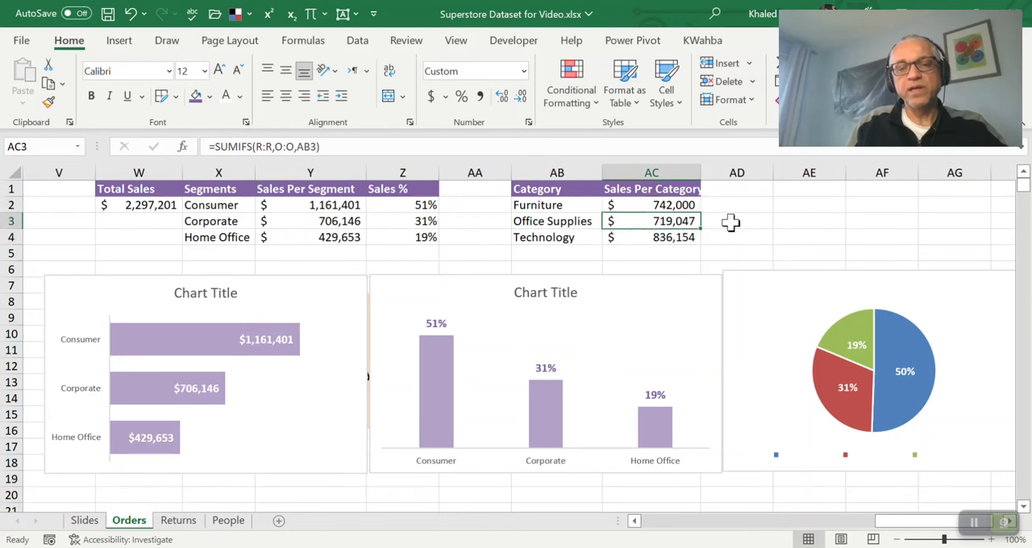
# Total the segment sales in Y5 with =SUM(Y2:Y4) and compare the result with Total Sales in W2
pyautogui.click(342, 252)
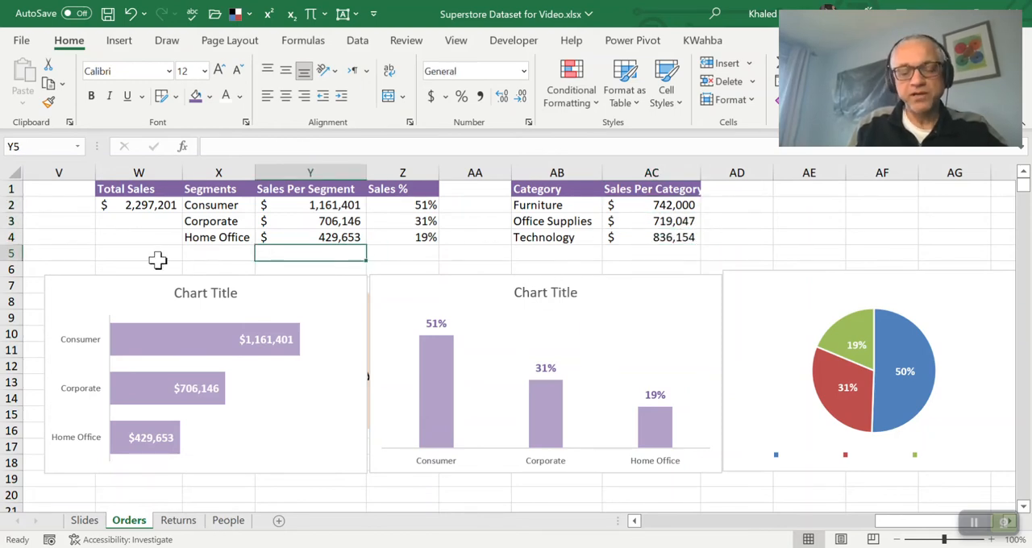
pyautogui.write('=s')
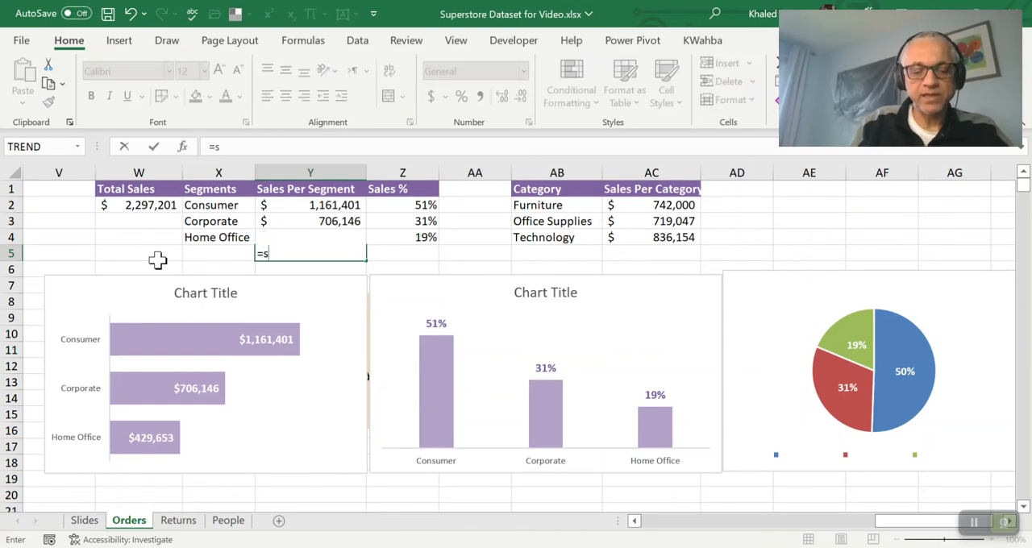
pyautogui.write('um(')
pyautogui.press('Up')
pyautogui.hotkey('shift', 'Up')
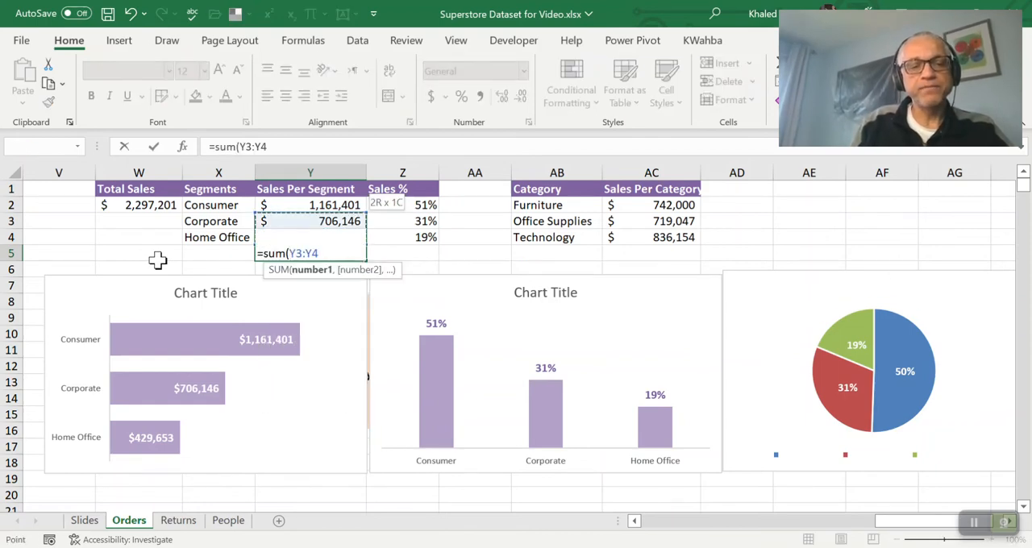
pyautogui.hotkey('shift', 'Up')
pyautogui.press('Return')
pyautogui.press('Up')
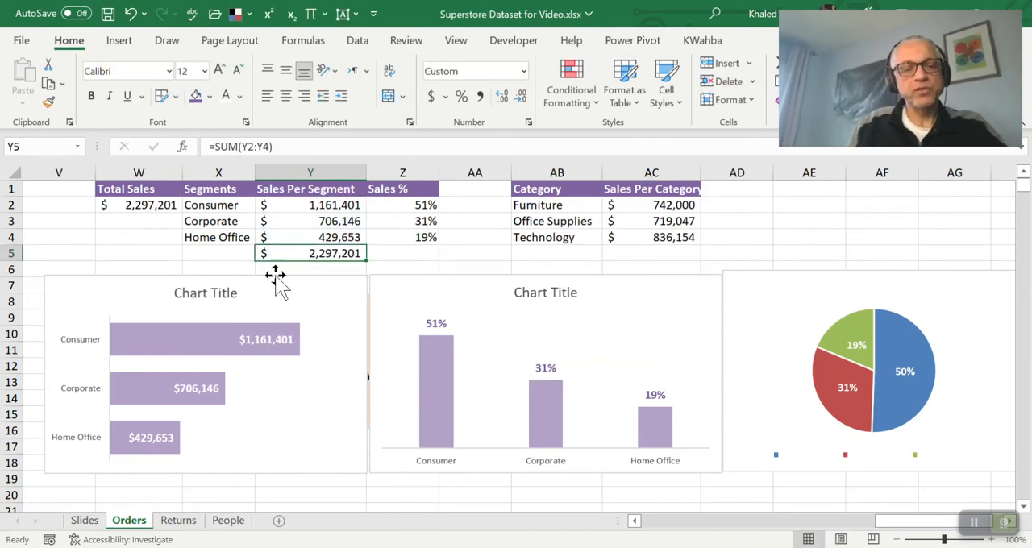
pyautogui.click(154, 205)
# Copy the SUM formula from Y5 into AC5 to total the category sales
pyautogui.click(313, 252)
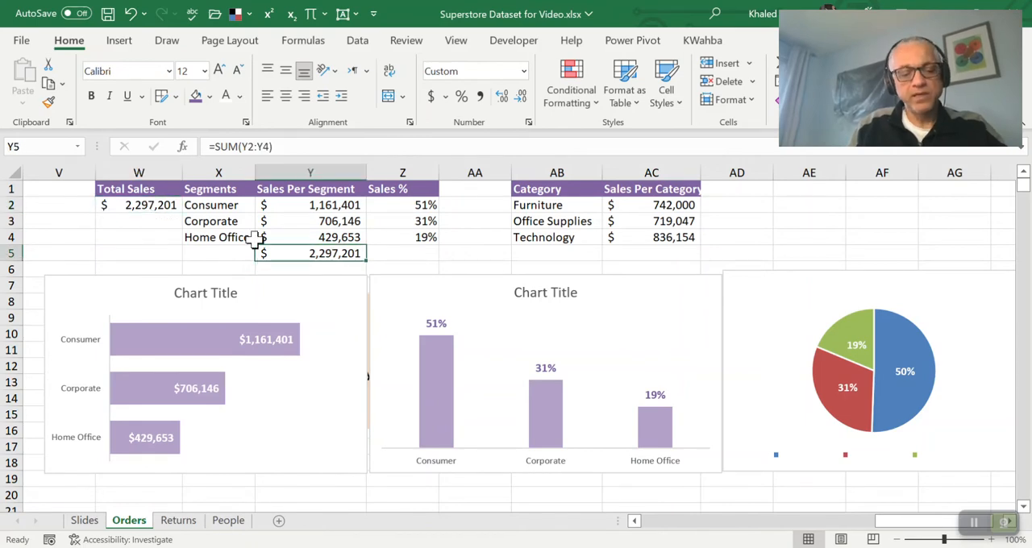
pyautogui.hotkey('ctrl', 'c')
pyautogui.press('Right')
pyautogui.press('Right')
pyautogui.press('Right')
pyautogui.press('Right')
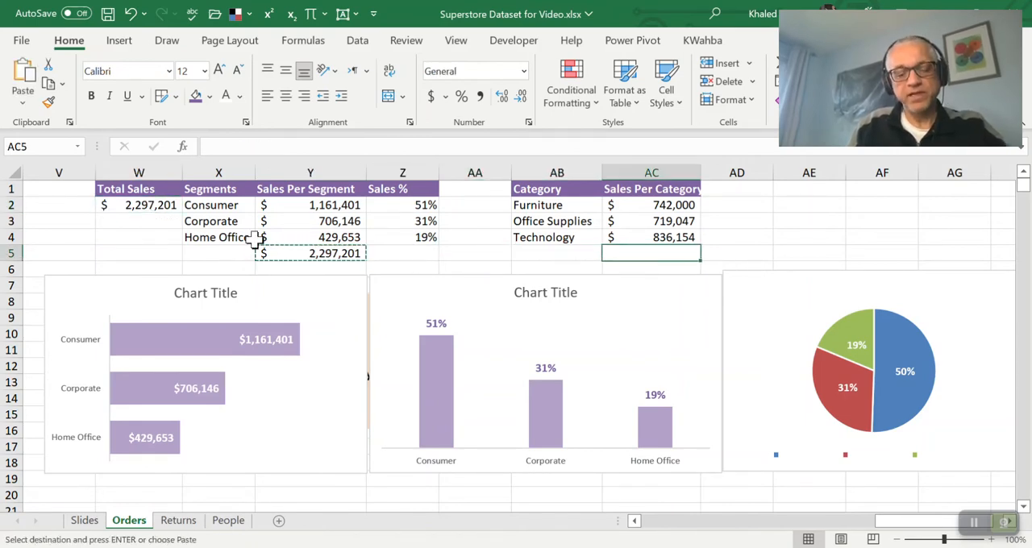
pyautogui.hotkey('ctrl', 'v')
pyautogui.press('Down')
pyautogui.press('Escape')
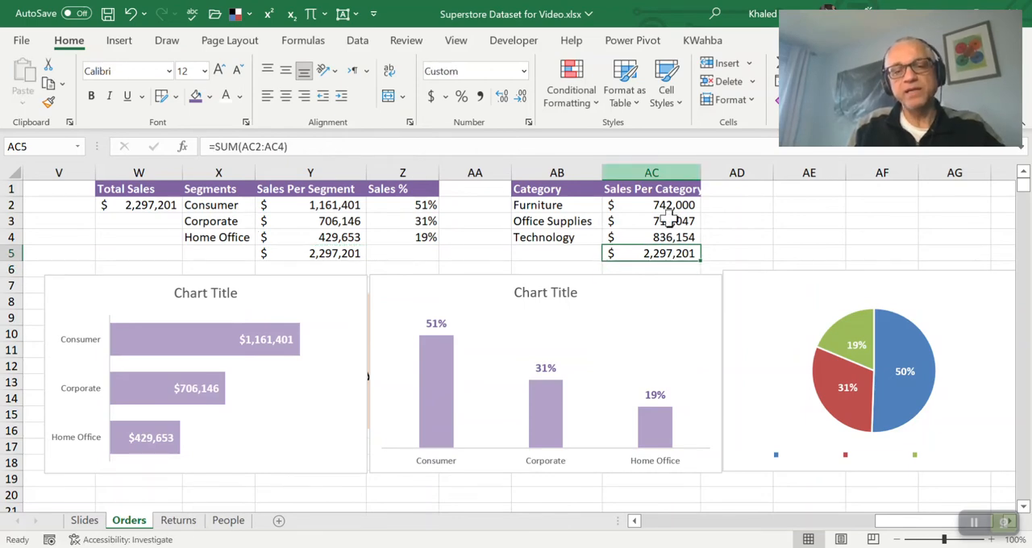
# Fill the category total in AC5 with the lightest theme purple and copy its formatting onto Y5 and W2
pyautogui.click(209, 96)
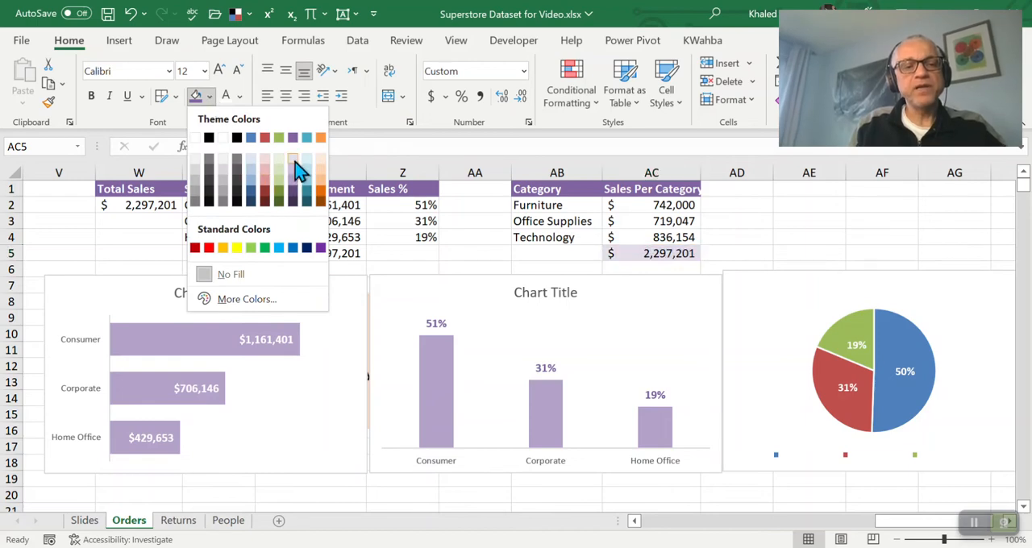
pyautogui.click(294, 164)
pyautogui.click(49, 105)
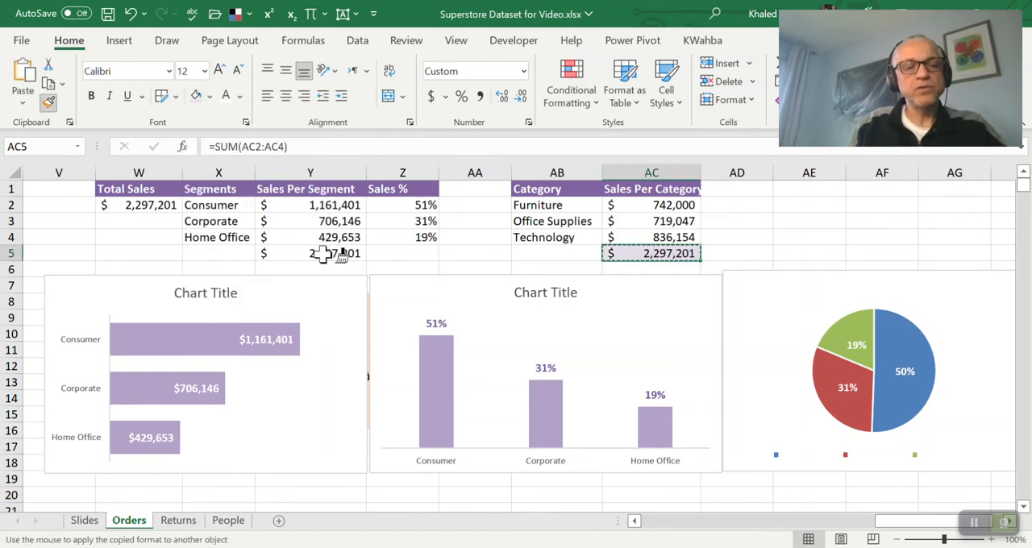
pyautogui.click(323, 253)
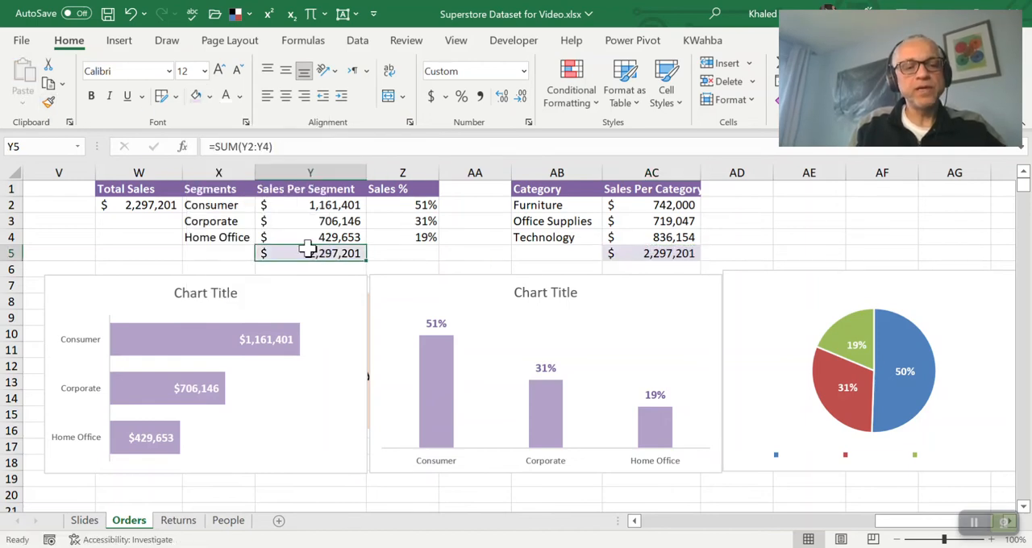
pyautogui.click(139, 204)
pyautogui.click(784, 239)
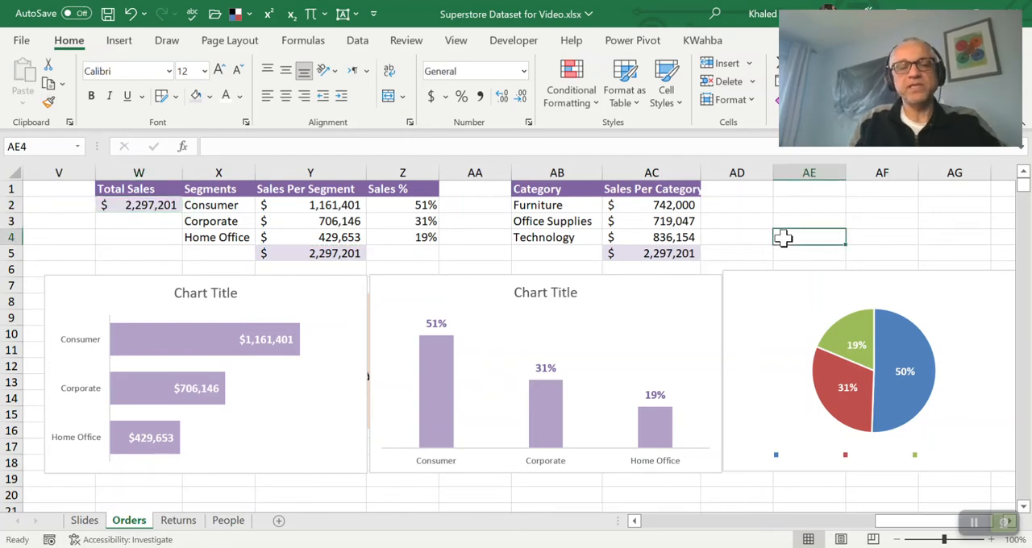
# Shift the pie chart slightly and widen column AC to fit the Sales Per Category header
pyautogui.press('Left')
pyautogui.press('Left')
pyautogui.press('Up')
pyautogui.press('Up')
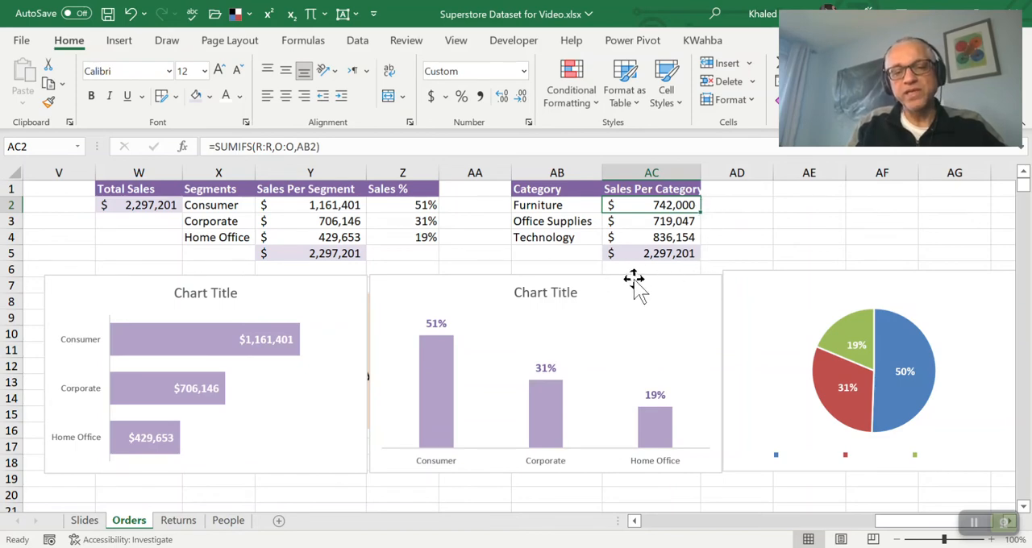
pyautogui.moveTo(761, 276); pyautogui.dragTo(767, 280)
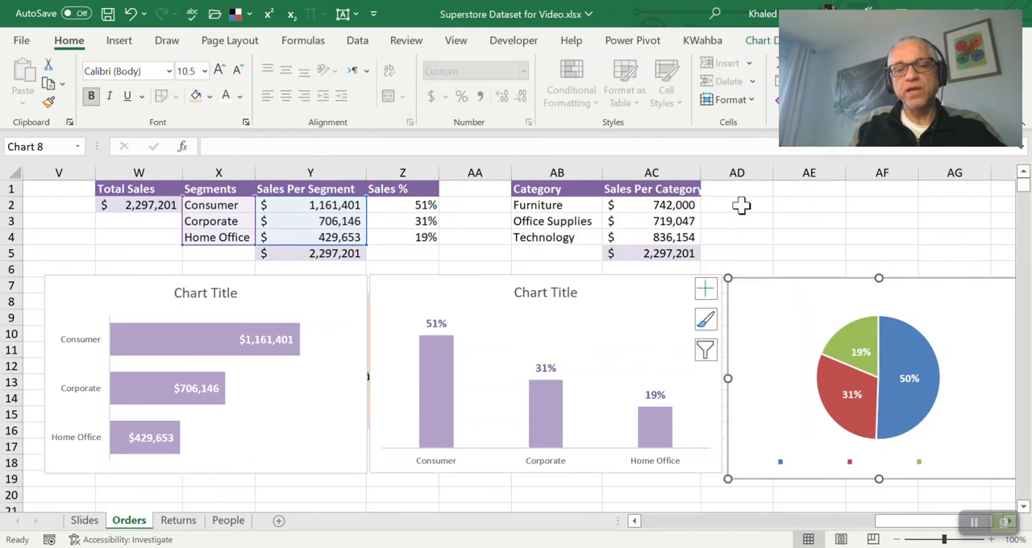
pyautogui.moveTo(701, 173); pyautogui.dragTo(722, 173)
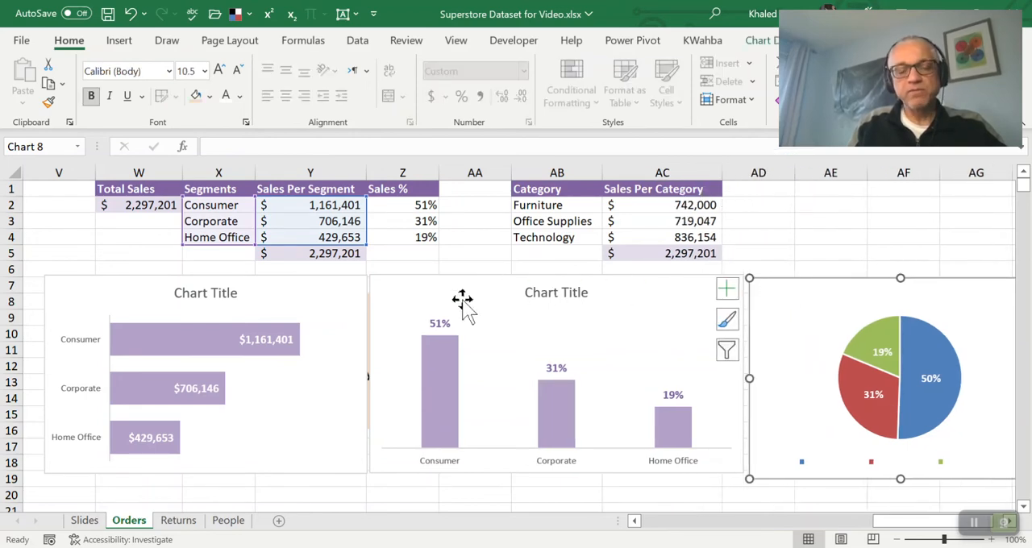
# Select all three charts together and move them down to uncover the list of sales questions
pyautogui.keyDown('shift'); pyautogui.click(331, 300); pyautogui.keyUp('shift')
pyautogui.keyDown('shift'); pyautogui.click(428, 290); pyautogui.keyUp('shift')
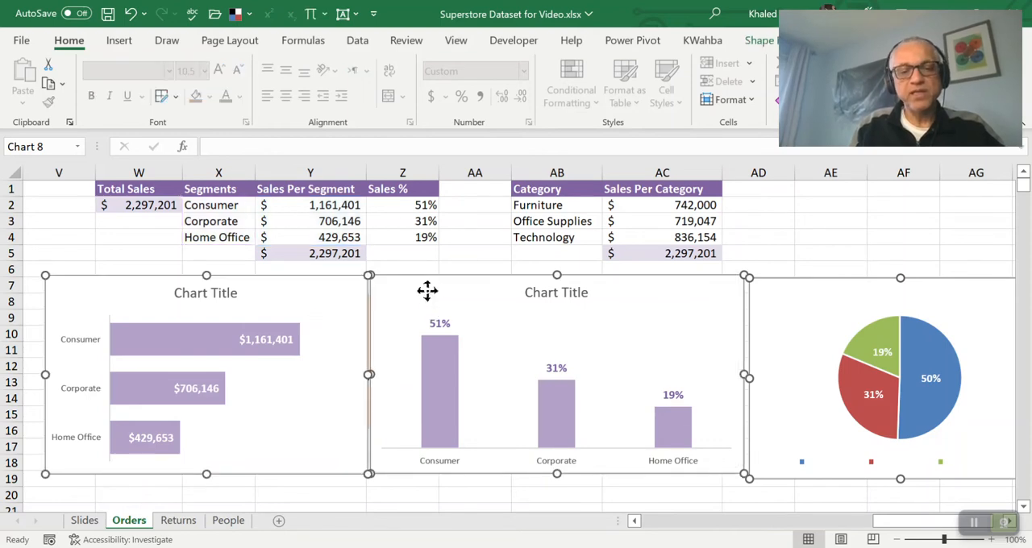
pyautogui.press('Down')
pyautogui.press('Down')
pyautogui.press('Down')
pyautogui.press('Down')
pyautogui.press('Down')
pyautogui.press('Down')
pyautogui.press('Down')
pyautogui.press('Down')
pyautogui.press('Down')
pyautogui.press('Down')
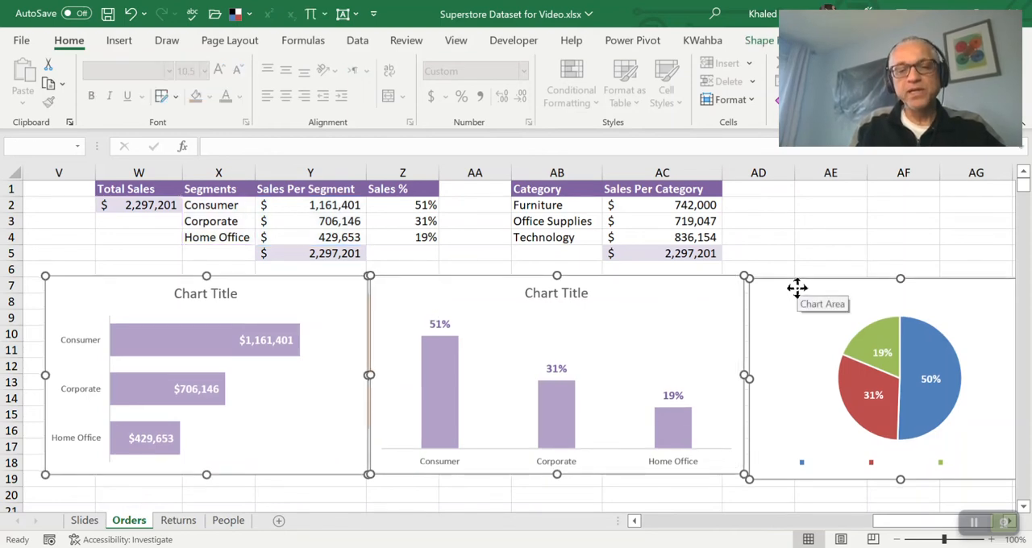
pyautogui.press('Down')
pyautogui.press('Down')
pyautogui.press('Down')
pyautogui.press('Down')
pyautogui.press('Down')
pyautogui.press('Down')
pyautogui.press('Down')
pyautogui.press('Down')
pyautogui.press('Down')
pyautogui.press('Down')
pyautogui.press('Down')
pyautogui.press('Down')
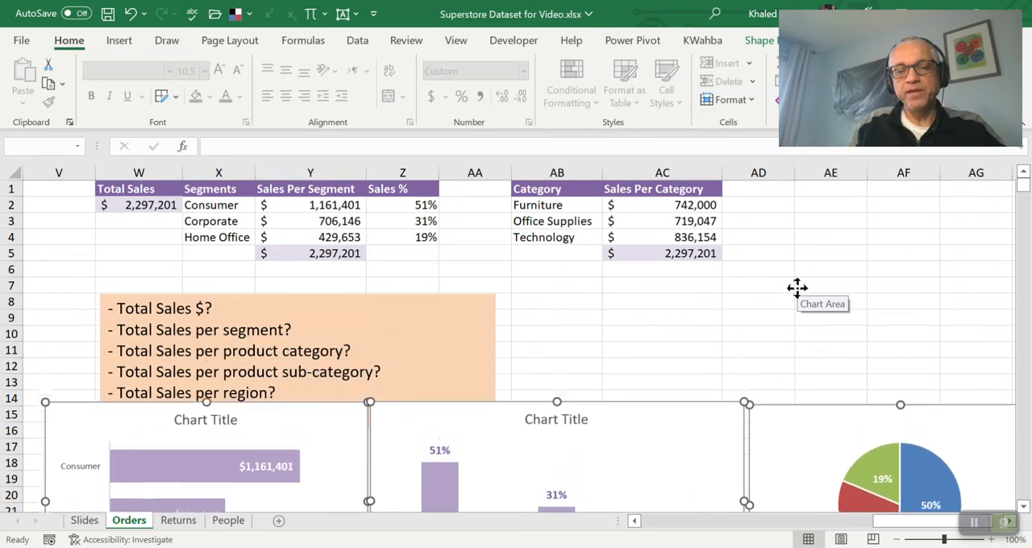
# Enter the header Sub-Categories in AD1 and widen column AD to fit it
pyautogui.click(758, 190)
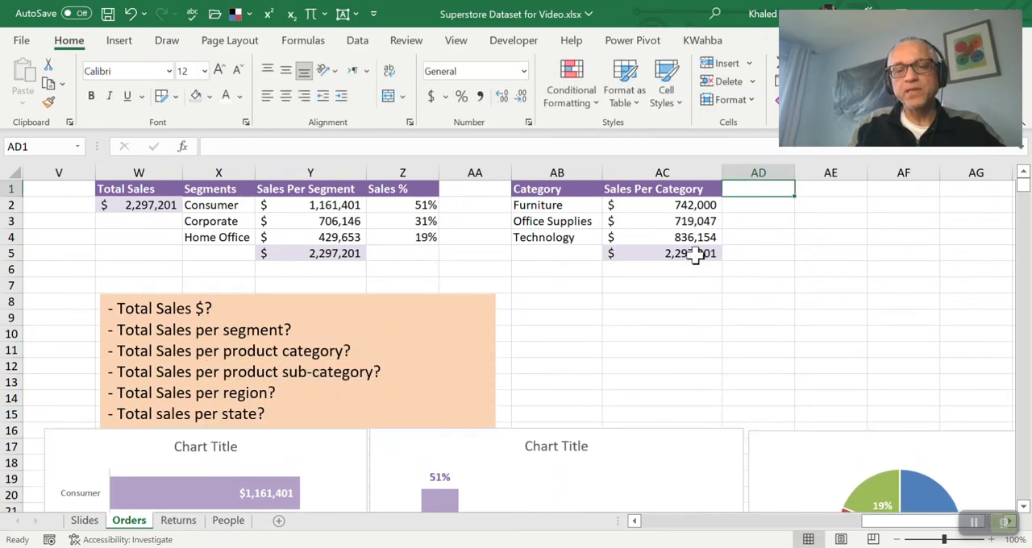
pyautogui.write('Su')
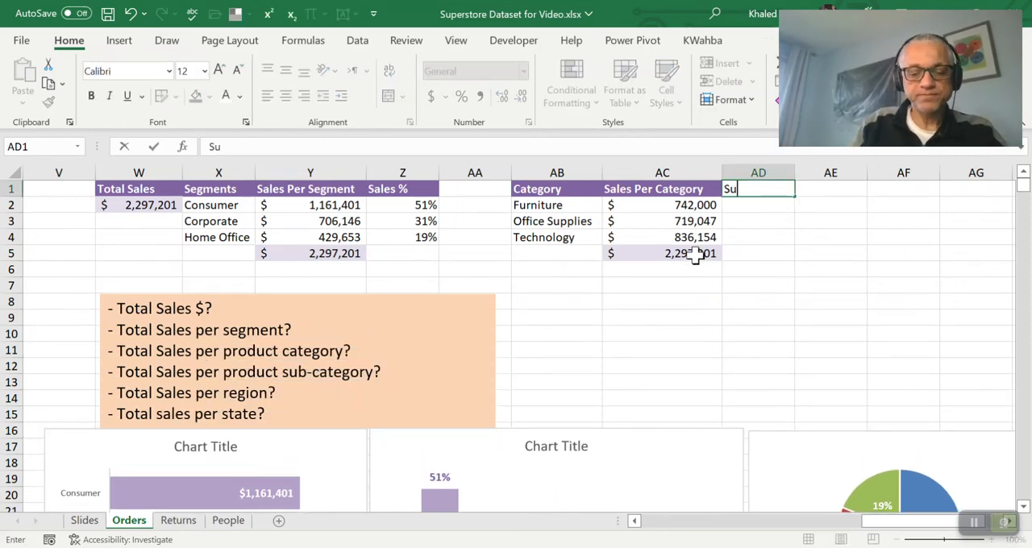
pyautogui.write('b-Cat')
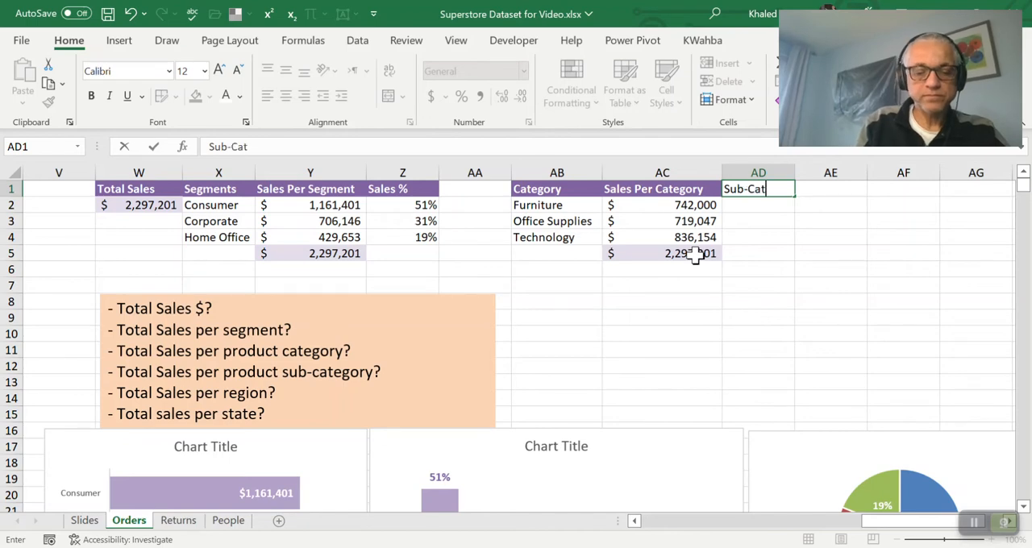
pyautogui.write('egori')
pyautogui.press('Return')
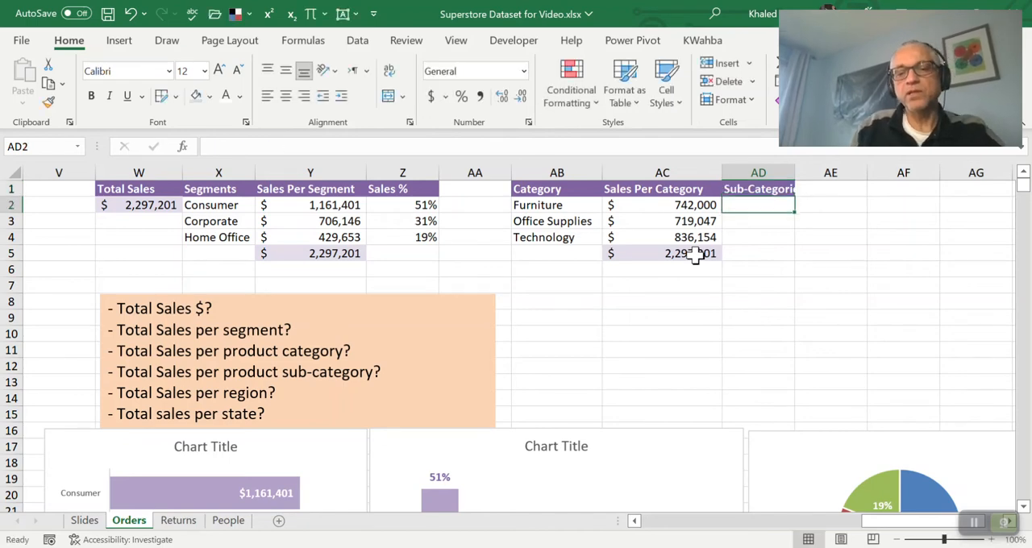
pyautogui.moveTo(793, 174); pyautogui.dragTo(816, 173)
# Examine the Sub-Category data in column P of the orders table and return to the category summary
pyautogui.click(545, 202)
pyautogui.press('Left')
pyautogui.press('Left')
pyautogui.press('Left')
pyautogui.press('Left')
pyautogui.press('Left')
pyautogui.press('Left')
pyautogui.press('Left')
pyautogui.press('Left')
pyautogui.press('Left')
pyautogui.press('Left')
pyautogui.press('Left')
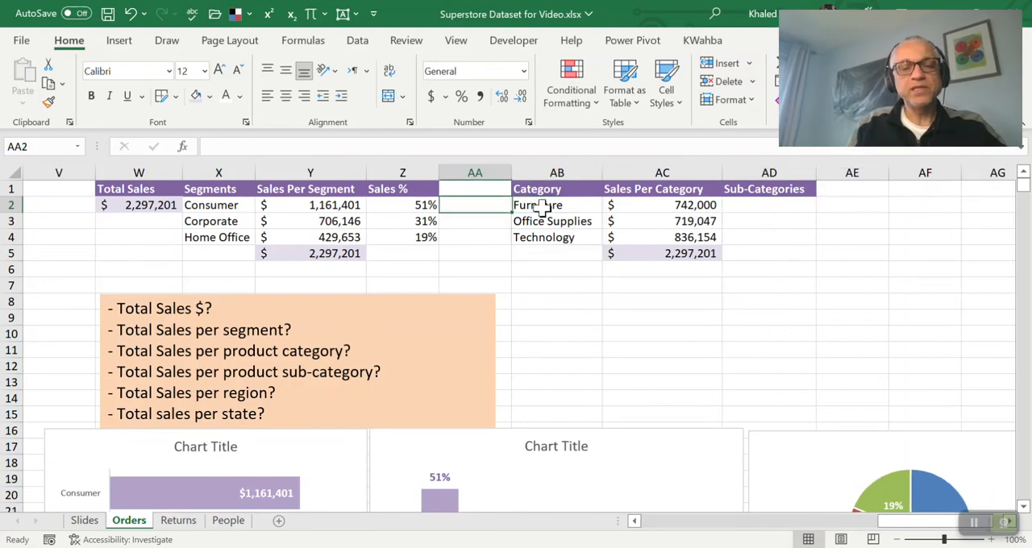
pyautogui.press('Left')
pyautogui.press('Left')
pyautogui.press('Left')
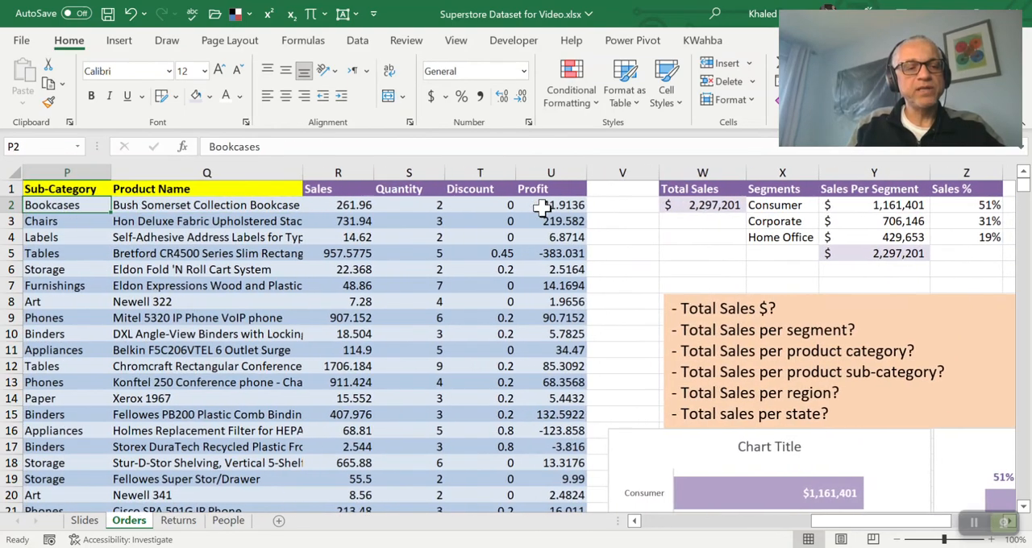
pyautogui.press('Right')
pyautogui.press('Right')
pyautogui.press('Right')
pyautogui.press('Right')
pyautogui.press('Right')
pyautogui.press('Right')
pyautogui.press('Right')
pyautogui.press('Right')
pyautogui.press('Right')
pyautogui.press('Right')
pyautogui.press('Right')
pyautogui.press('Right')
pyautogui.press('Right')
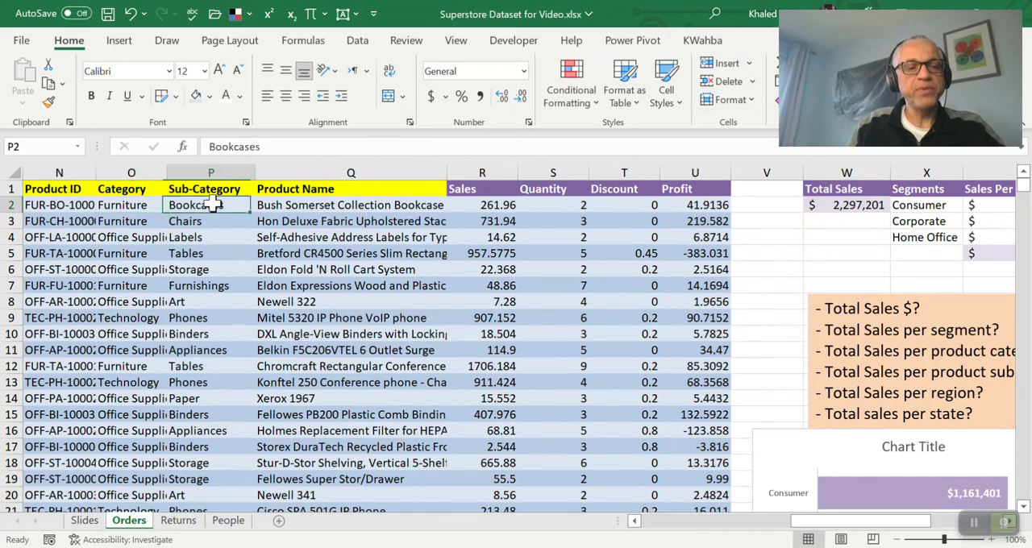
pyautogui.press('Right')
pyautogui.press('Right')
pyautogui.press('Right')
pyautogui.press('Right')
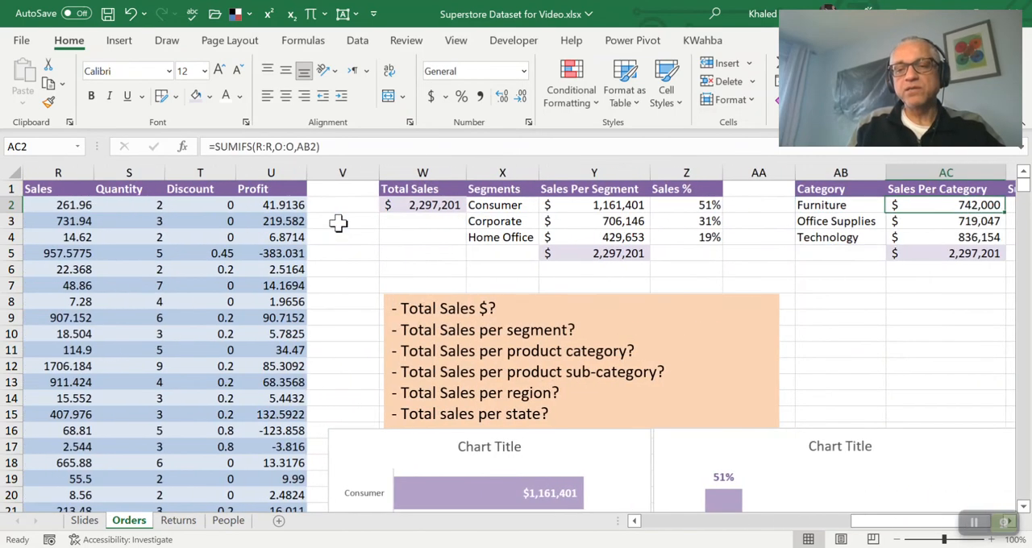
# Copy the formula text =UNIQUE(O2:O9995) from AB2 into AD2 under the Sub-Categories header
pyautogui.press('Left')
pyautogui.press('Left')
pyautogui.press('Left')
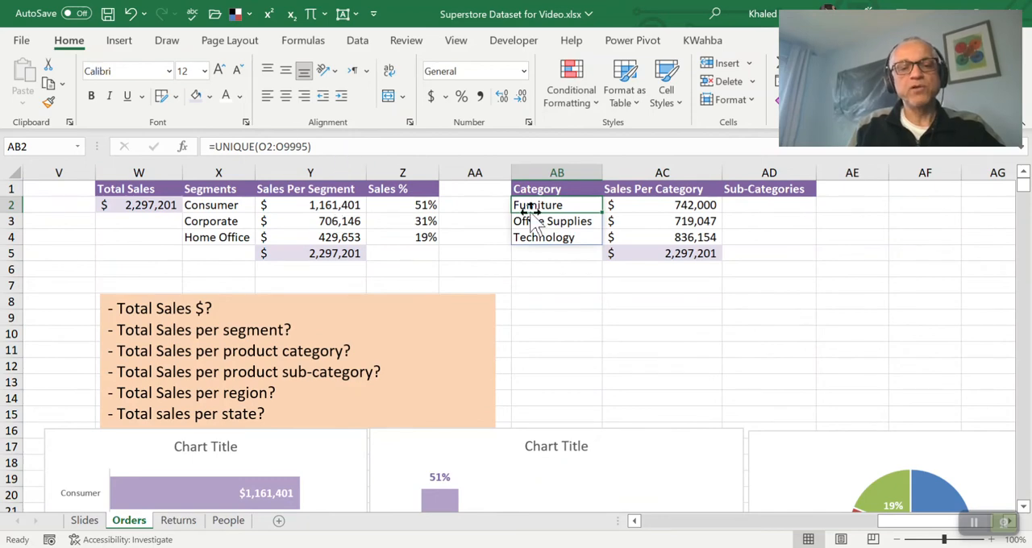
pyautogui.click(350, 148)
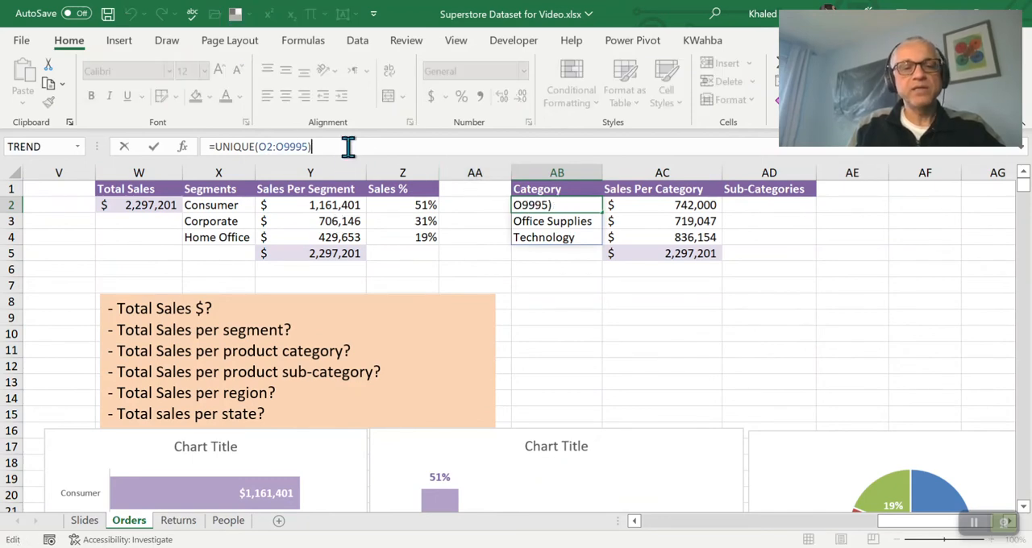
pyautogui.hotkey('ctrl', 'a')
pyautogui.hotkey('ctrl', 'c')
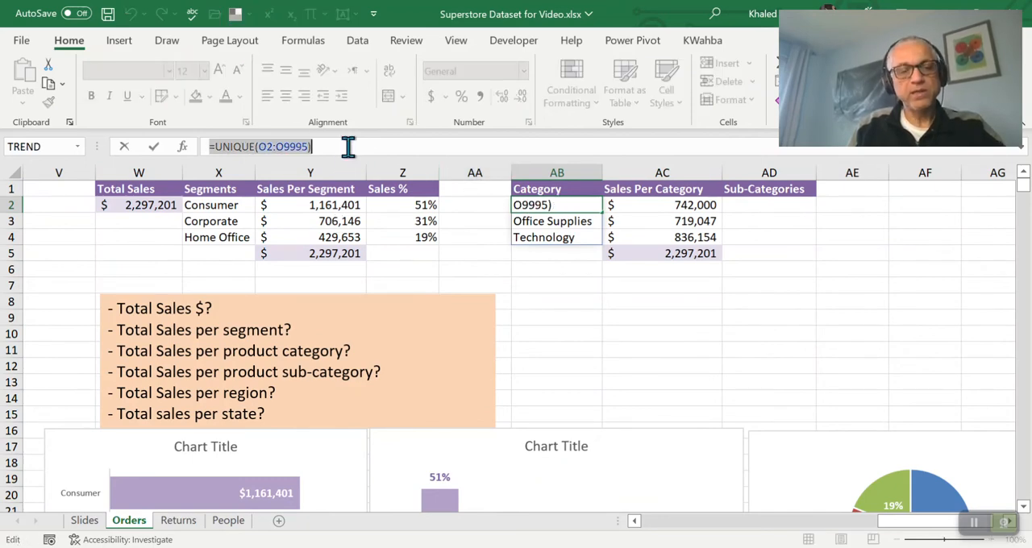
pyautogui.press('Escape')
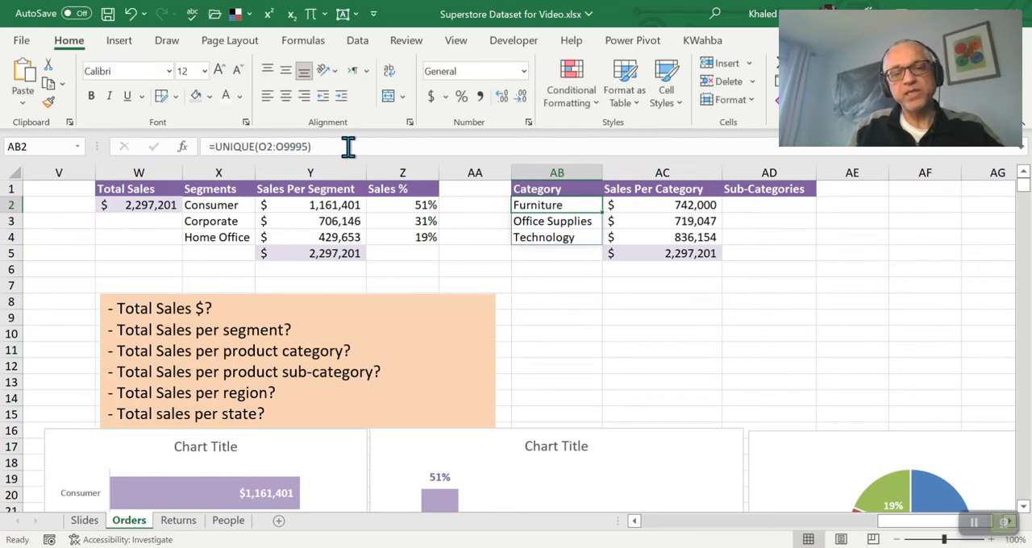
pyautogui.press('Right')
pyautogui.press('Right')
pyautogui.click(348, 146)
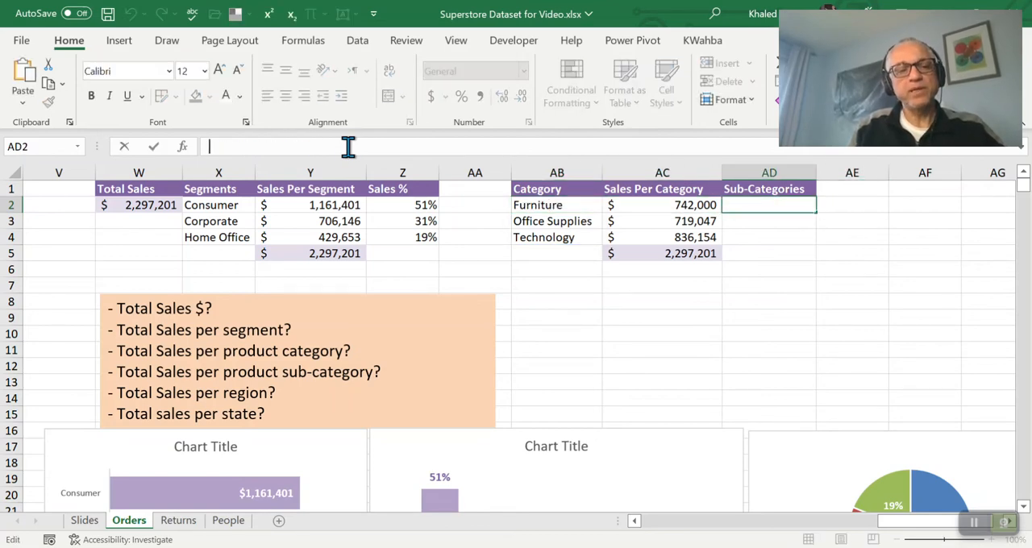
pyautogui.hotkey('ctrl', 'v')
pyautogui.press('Return')
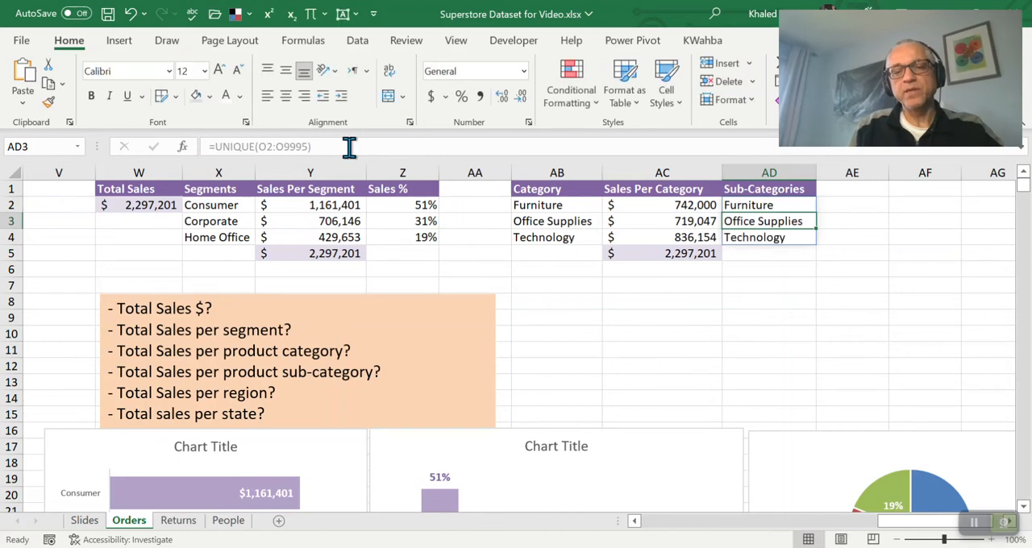
# Change both column references in the AD2 formula so it reads =UNIQUE(P2:P9995), listing the unique sub-categories
pyautogui.press('Up')
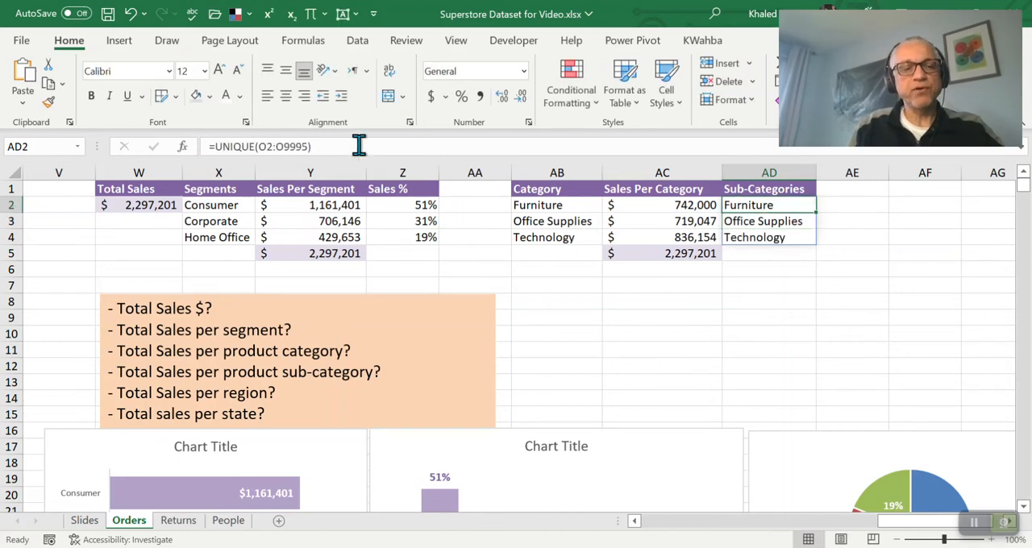
pyautogui.click(359, 145)
pyautogui.press('Left')
pyautogui.press('Left')
pyautogui.press('Left')
pyautogui.press('Left')
pyautogui.press('Left')
pyautogui.press('Left')
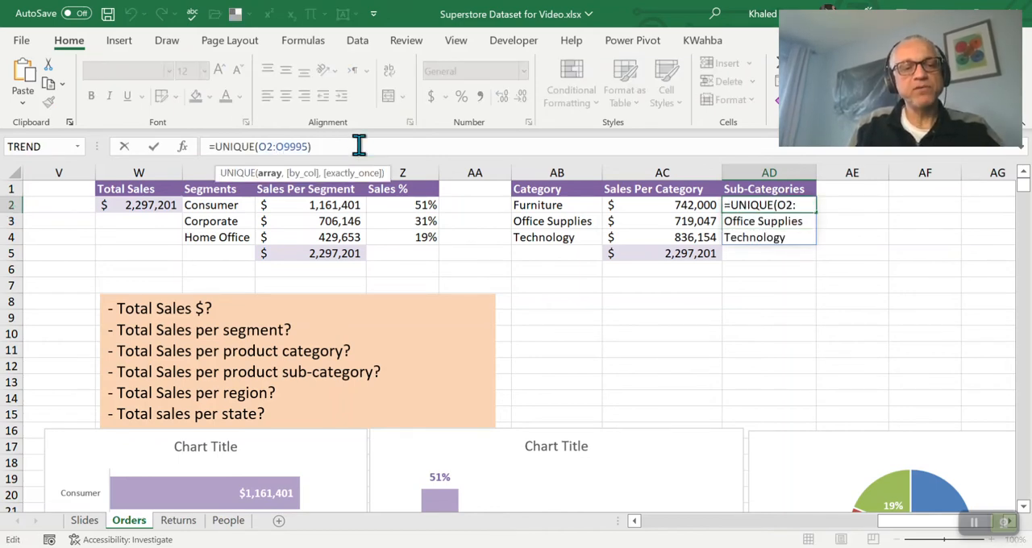
pyautogui.write('P')
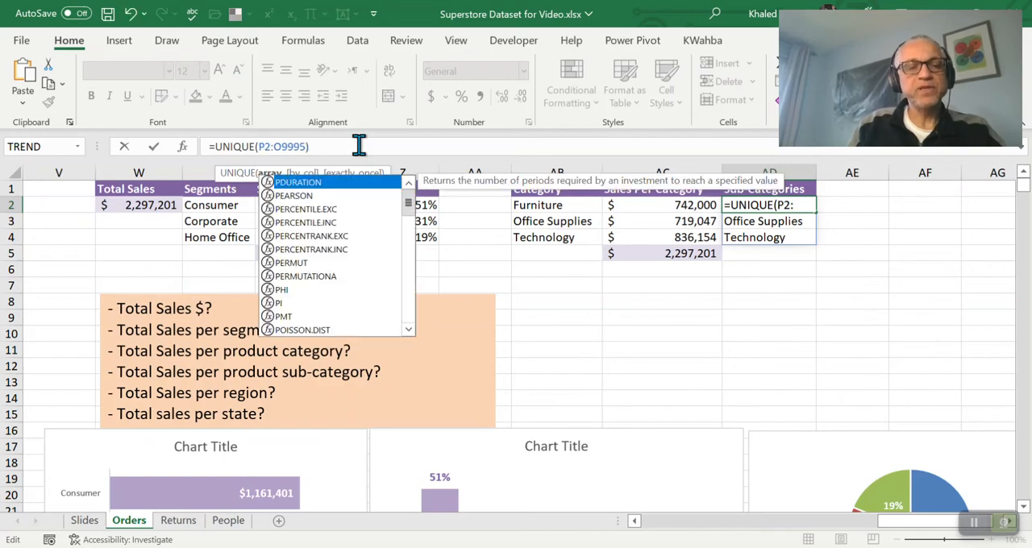
pyautogui.press('Right')
pyautogui.press('Right')
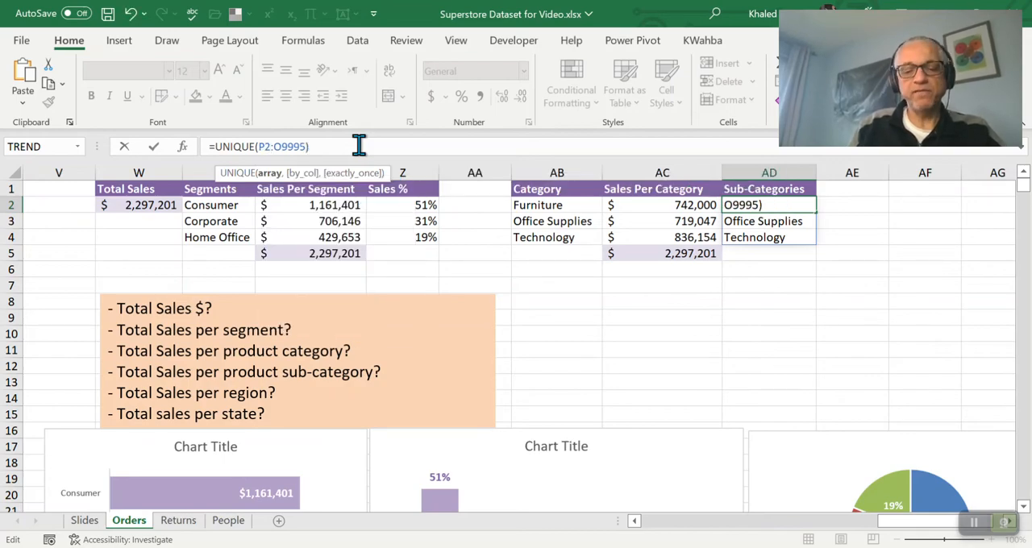
pyautogui.hotkey('shift', 'Right')
pyautogui.write('P')
pyautogui.press('Return')
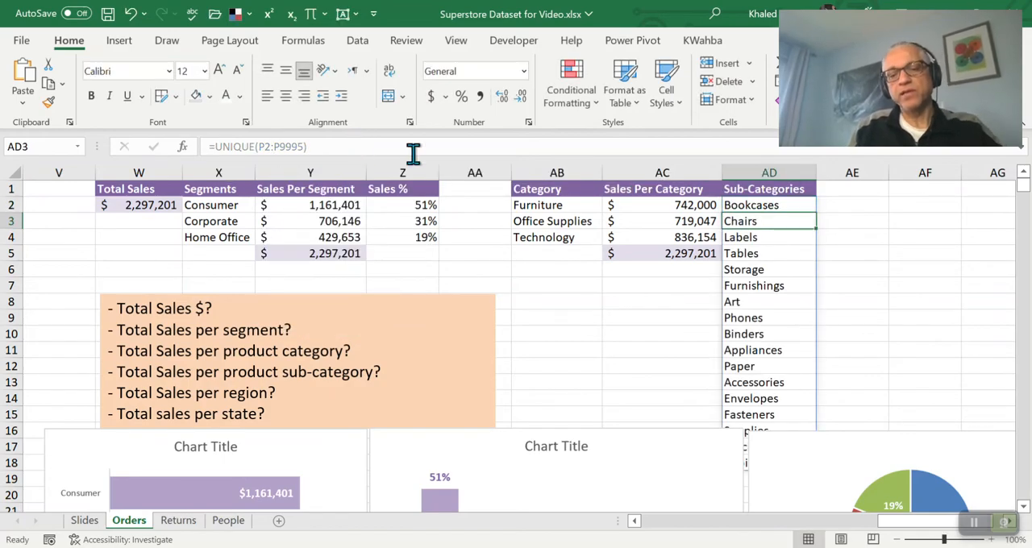
pyautogui.scroll(-3, 855, 292)
pyautogui.scroll(3, 854, 292)
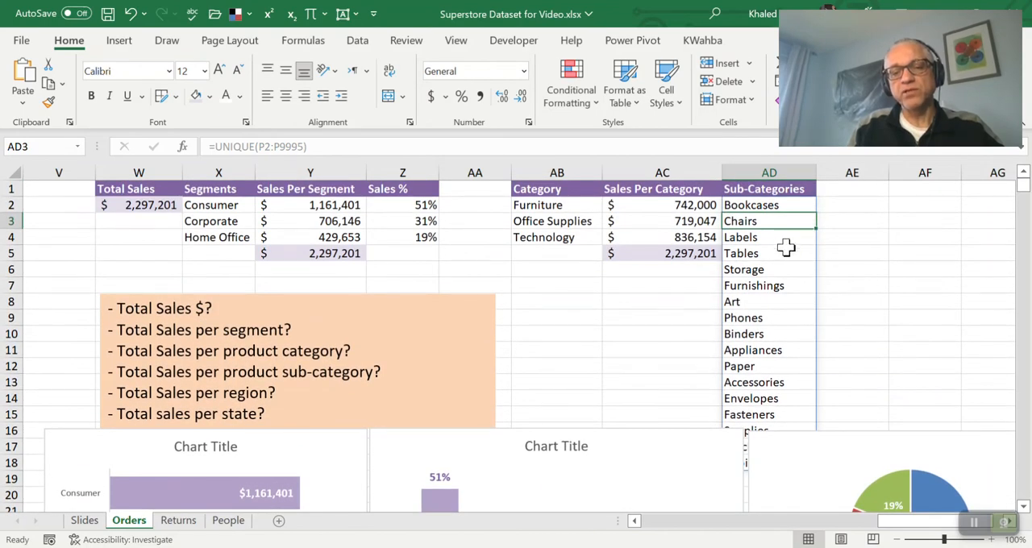
# Wrap the AD2 formula in SORT so it reads =SORT(UNIQUE(P2:P9995)) and lists the sub-categories alphabetically
pyautogui.click(746, 205)
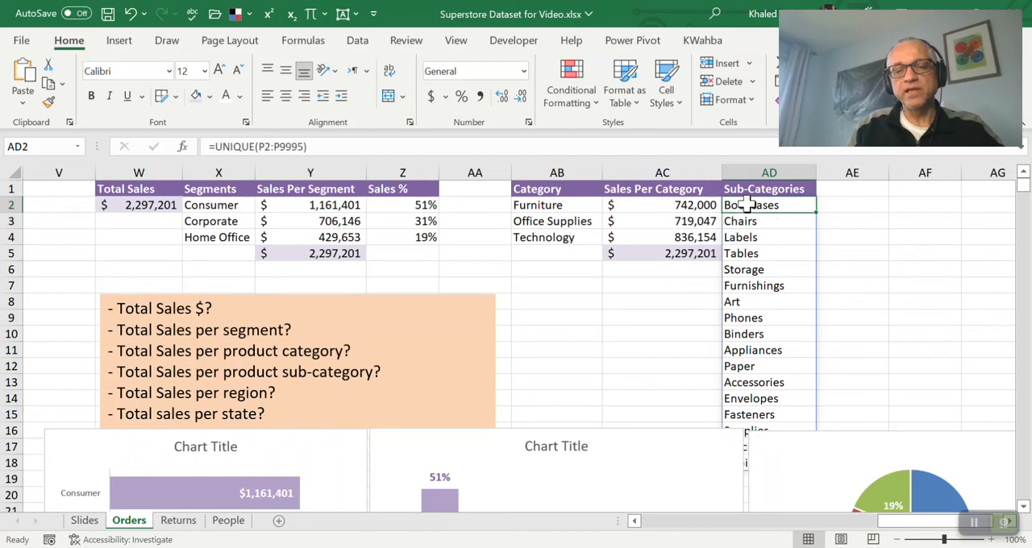
pyautogui.click(215, 146)
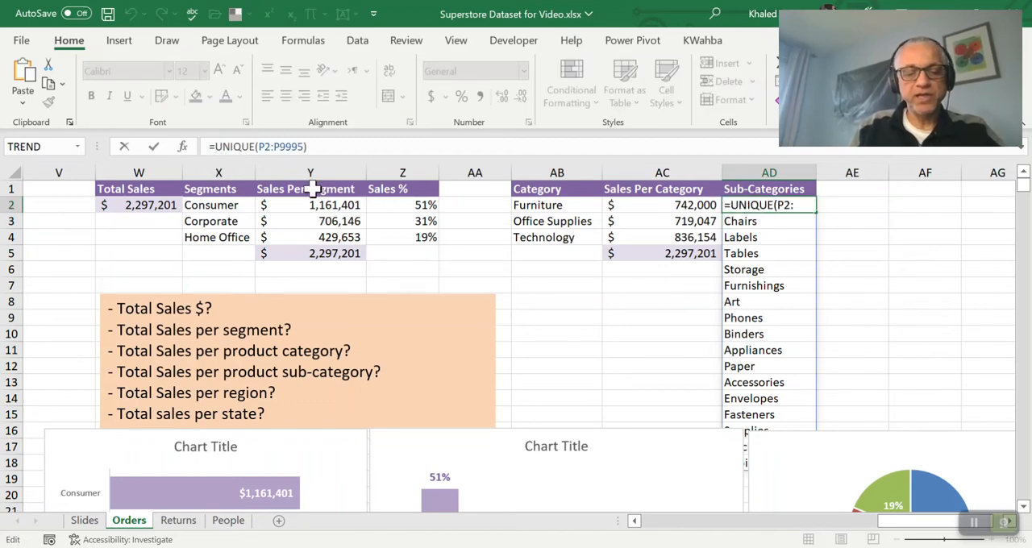
pyautogui.write('sort(')
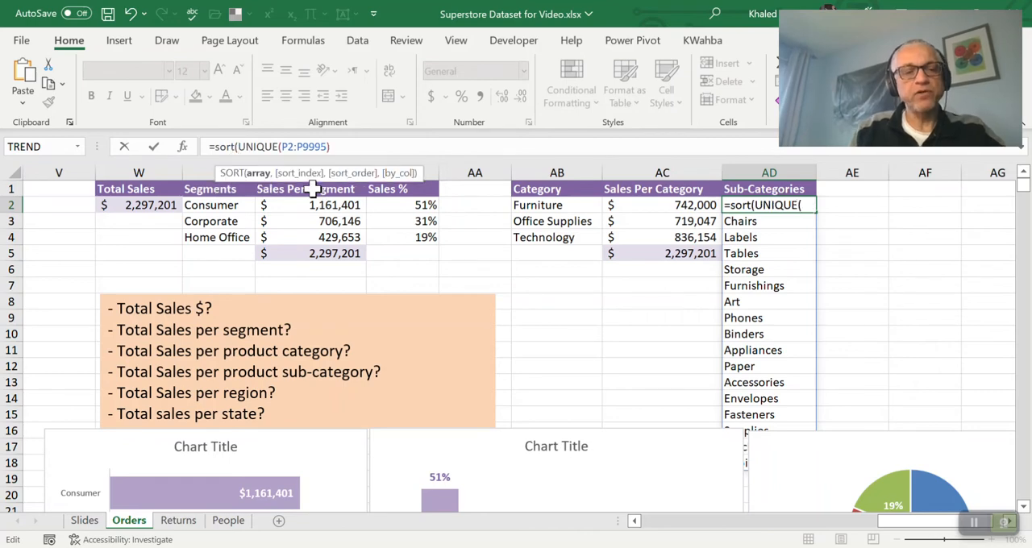
pyautogui.click(347, 146)
pyautogui.write(')')
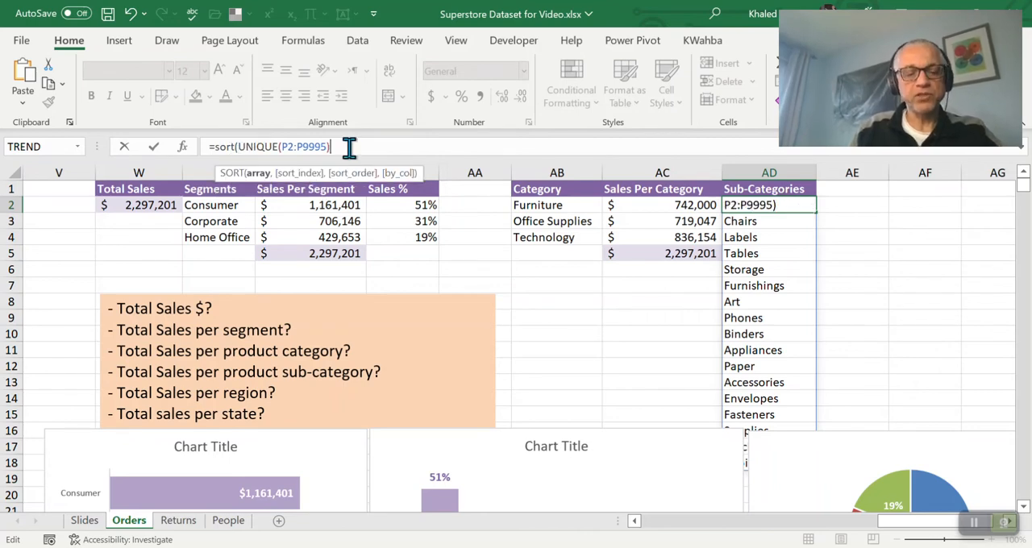
pyautogui.write(')')
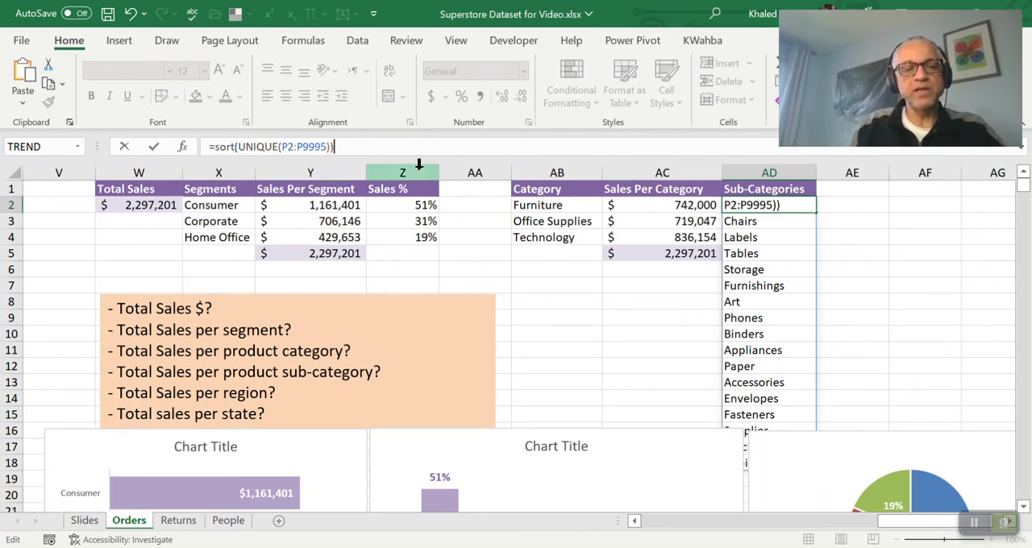
pyautogui.press('Return')
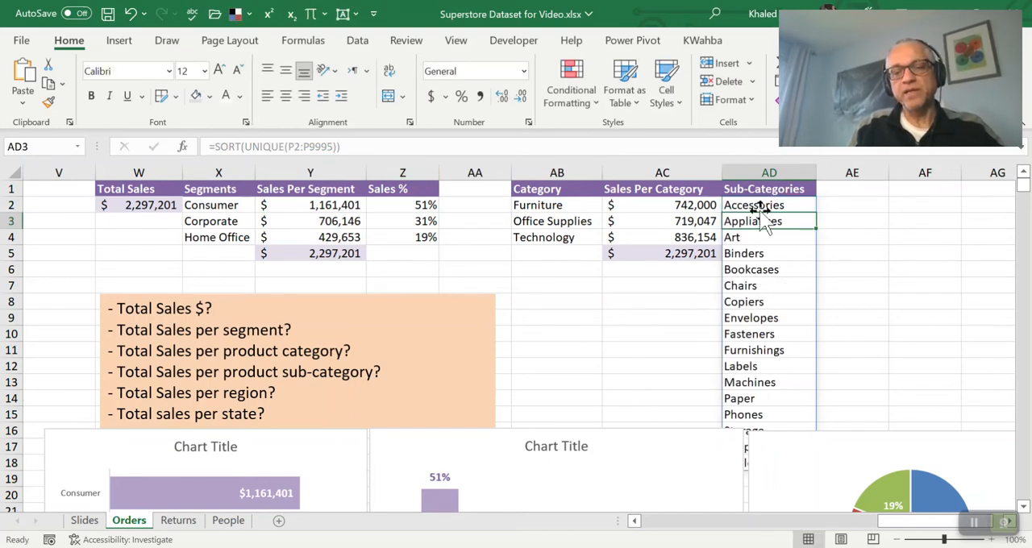
# Move the percentage column chart and the pie chart down below row 18 to uncover the full sub-category list
pyautogui.scroll(-2, 762, 240)
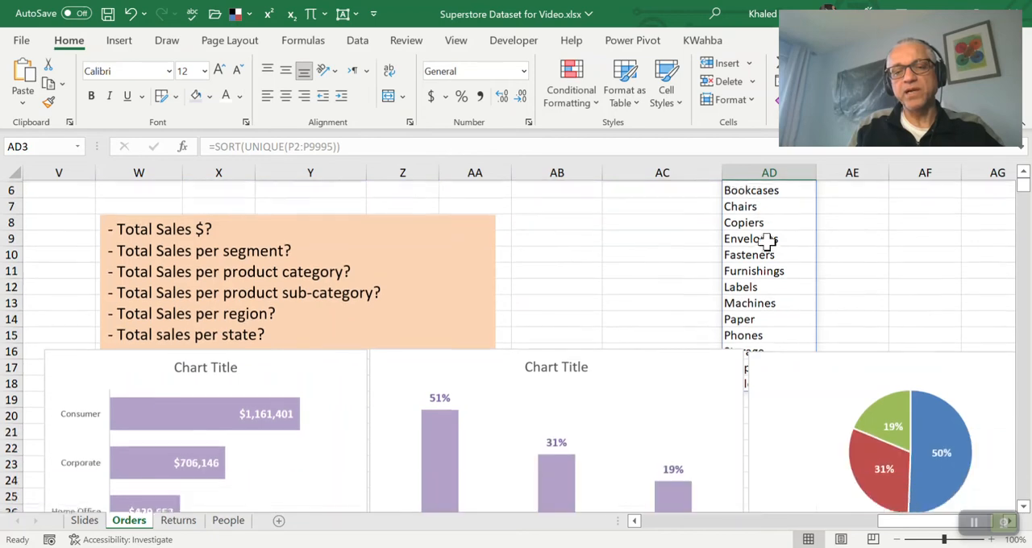
pyautogui.moveTo(710, 352); pyautogui.dragTo(716, 409)
pyautogui.moveTo(789, 361); pyautogui.dragTo(814, 399)
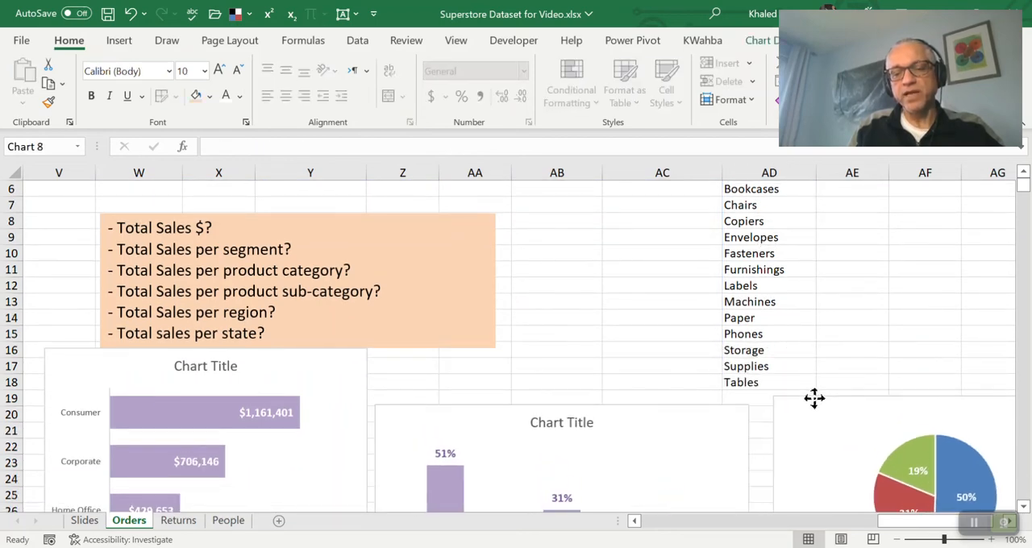
pyautogui.click(820, 384)
pyautogui.scroll(2, 841, 371)
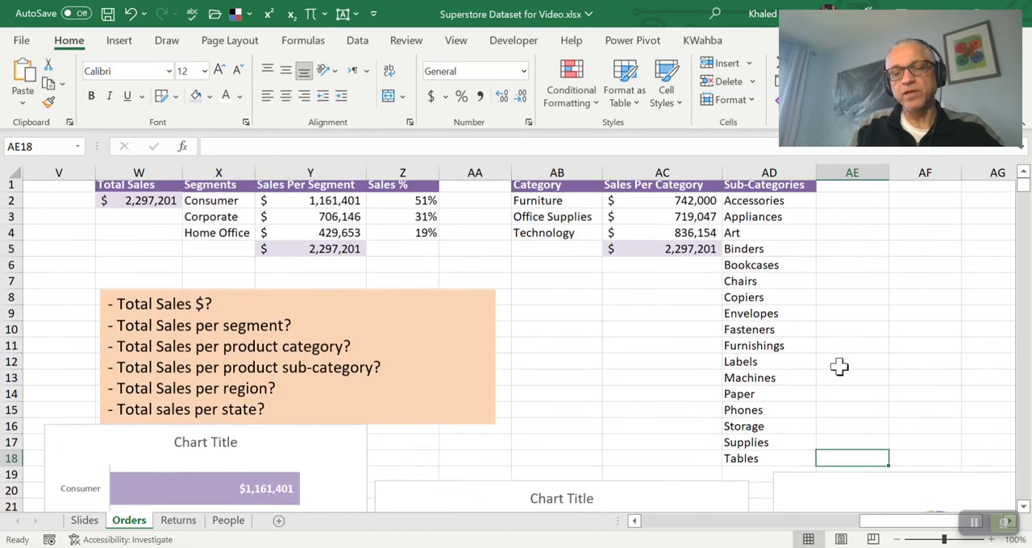
# Reuse the header text from AC1 to enter Sales Per Sub-Category in AE1 and widen column AE to fit it
pyautogui.click(845, 191)
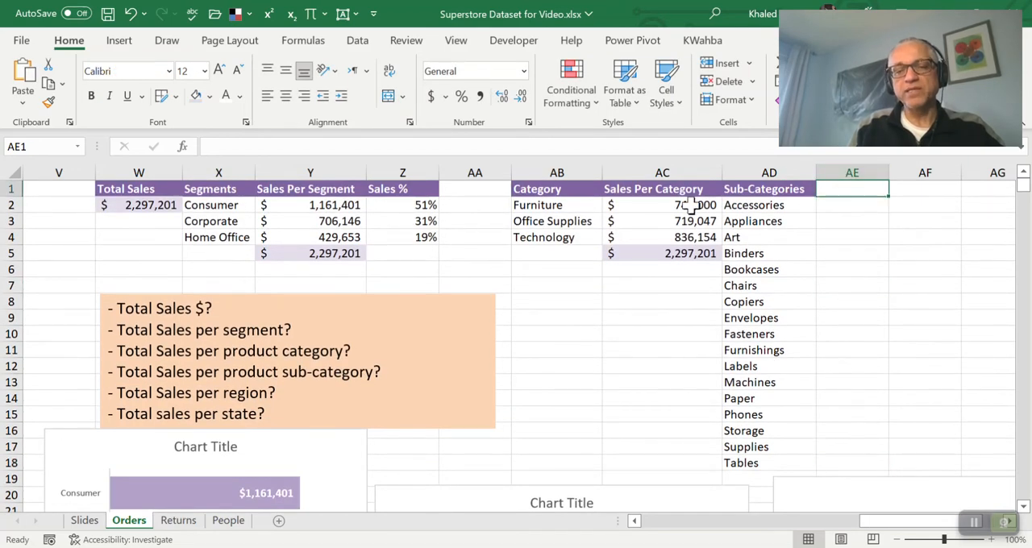
pyautogui.click(663, 192)
pyautogui.click(378, 147)
pyautogui.hotkey('ctrl', 'a')
pyautogui.hotkey('ctrl', 'c')
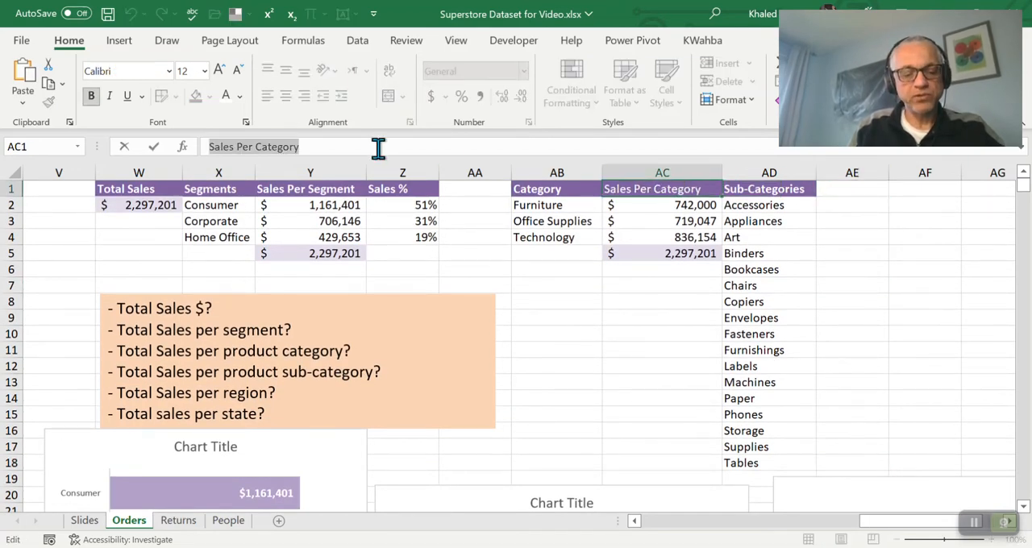
pyautogui.press('Escape')
pyautogui.press('Right')
pyautogui.press('Right')
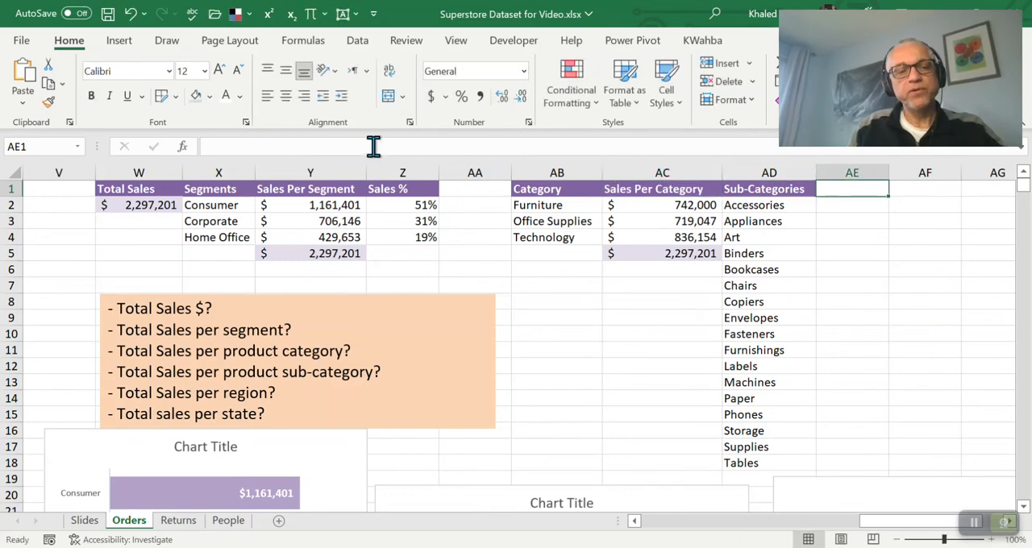
pyautogui.click(373, 146)
pyautogui.hotkey('ctrl', 'v')
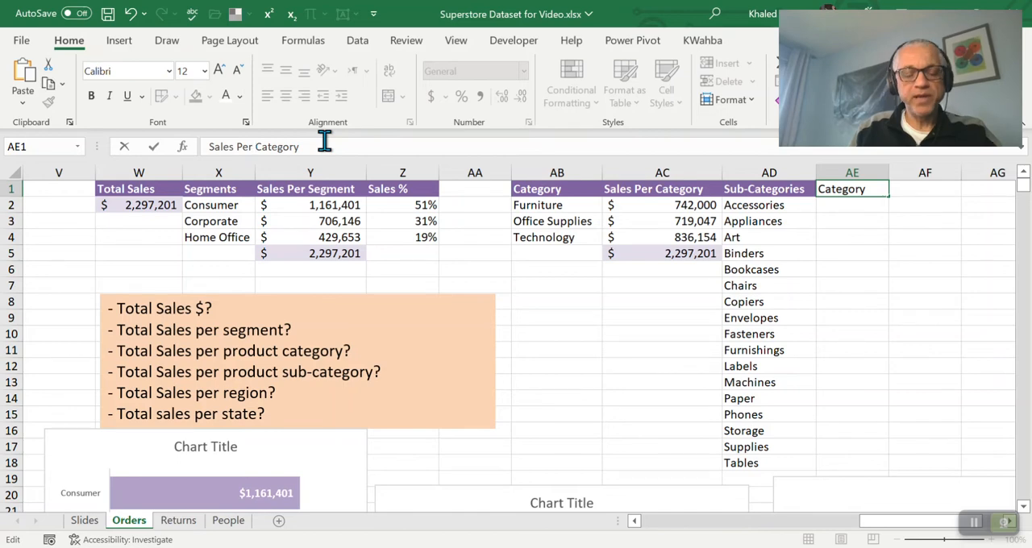
pyautogui.write('Sub-')
pyautogui.press('Return')
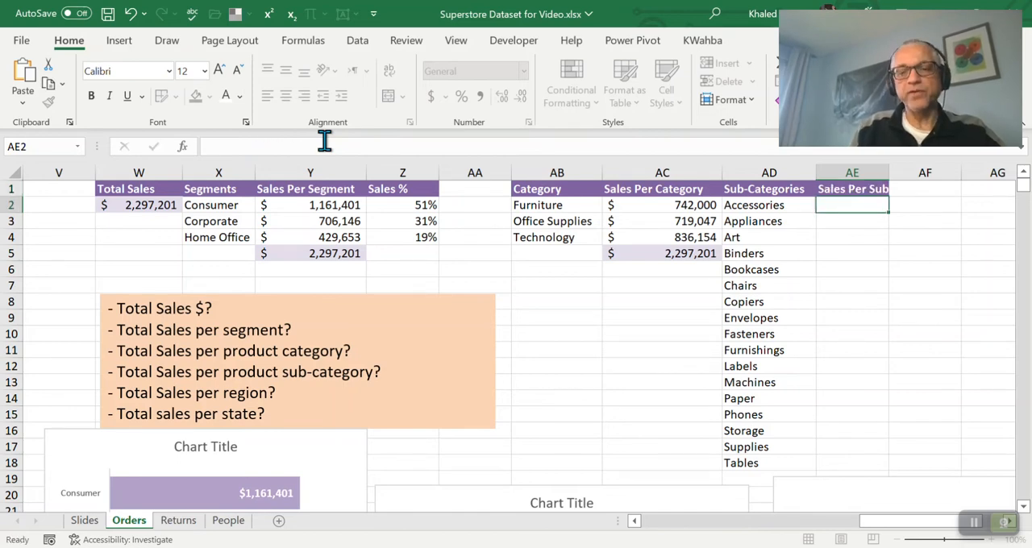
pyautogui.press('Up')
pyautogui.doubleClick(888, 175)
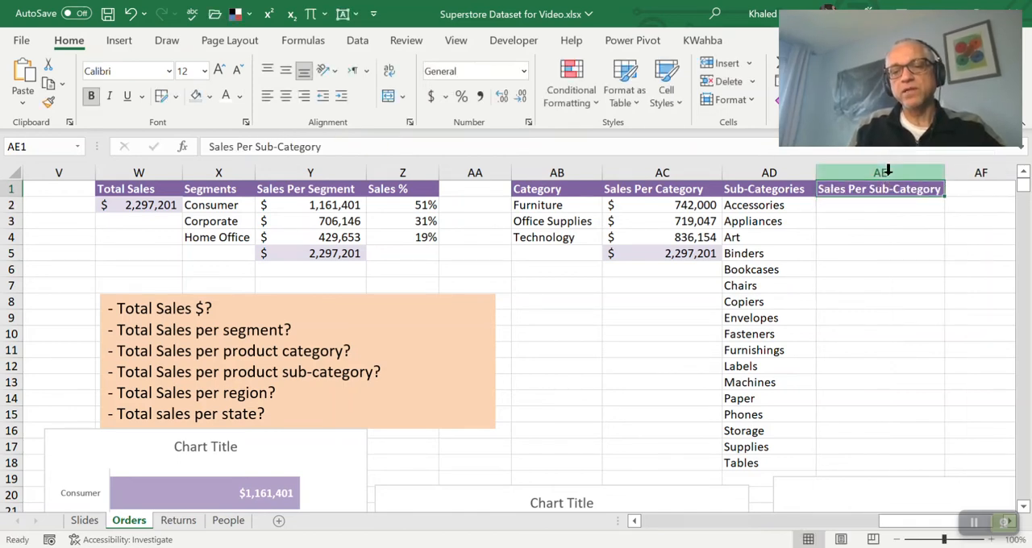
# Highlight the first four questions in the sales questions text box for review, and return to cell AE2
pyautogui.click(875, 205)
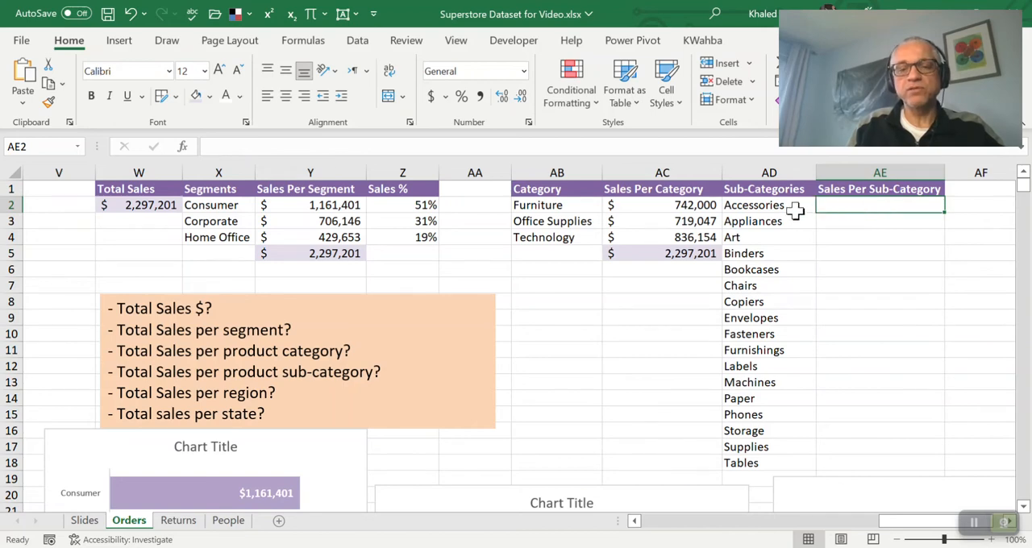
pyautogui.moveTo(381, 374); pyautogui.dragTo(117, 311)
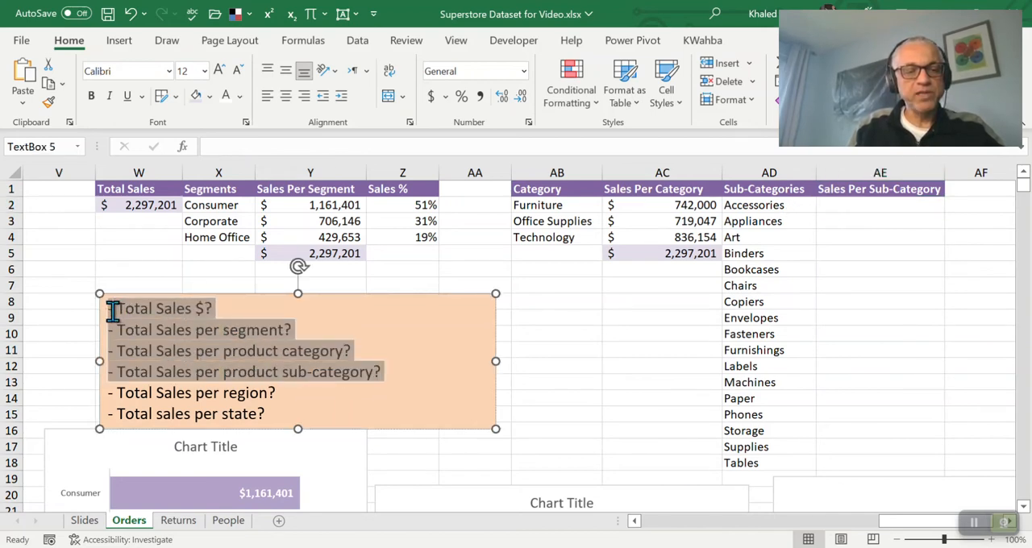
pyautogui.click(867, 211)
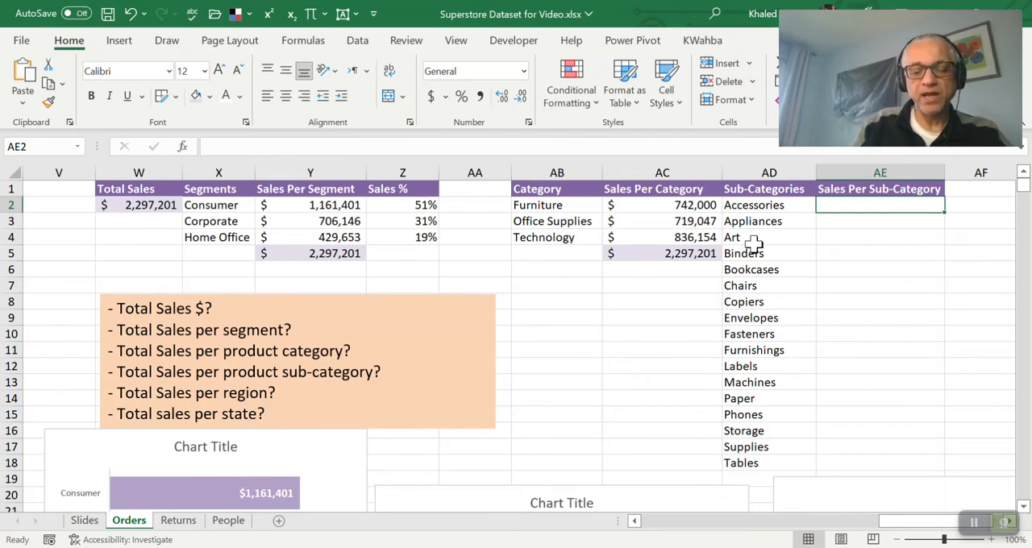
# Enter =SUMIFS(R:R,P:P,AD2) in AE2 to total the sales of the first sub-category
pyautogui.write('=')
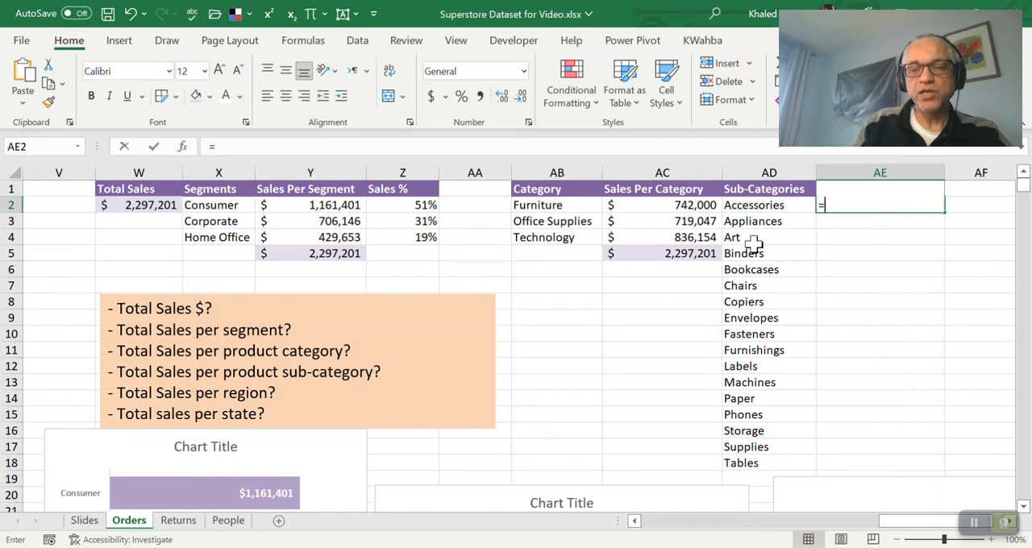
pyautogui.write('sumif')
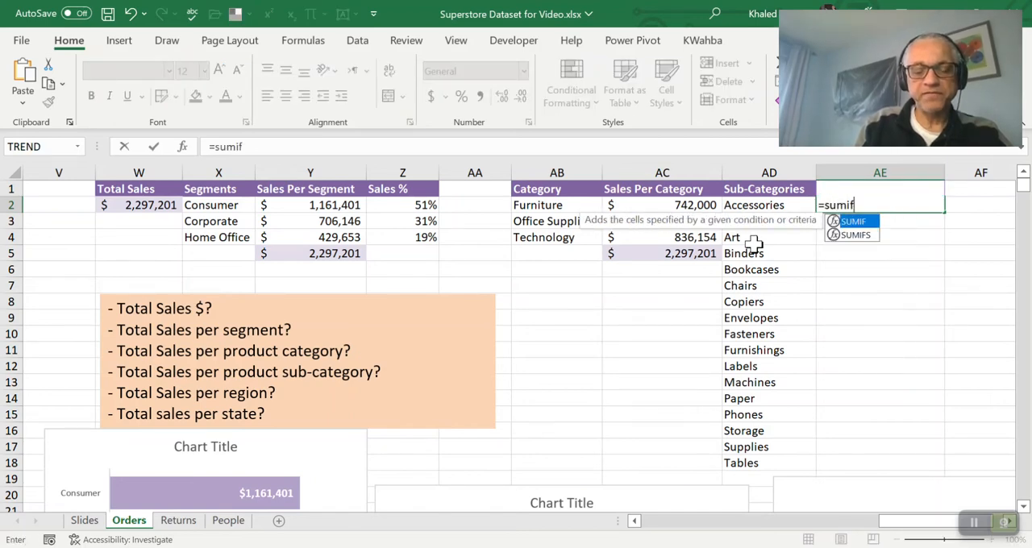
pyautogui.write('s(')
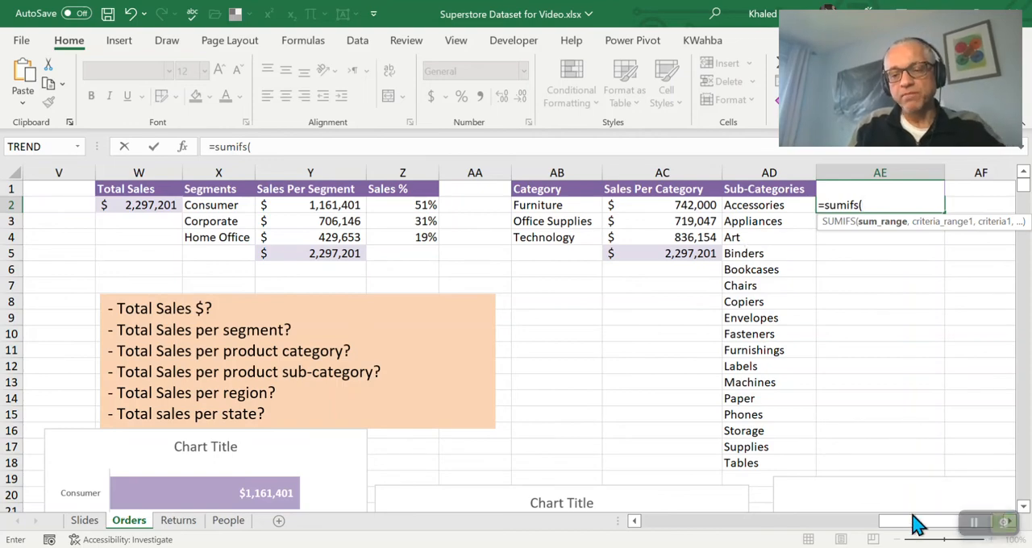
pyautogui.moveTo(917, 525); pyautogui.dragTo(823, 534)
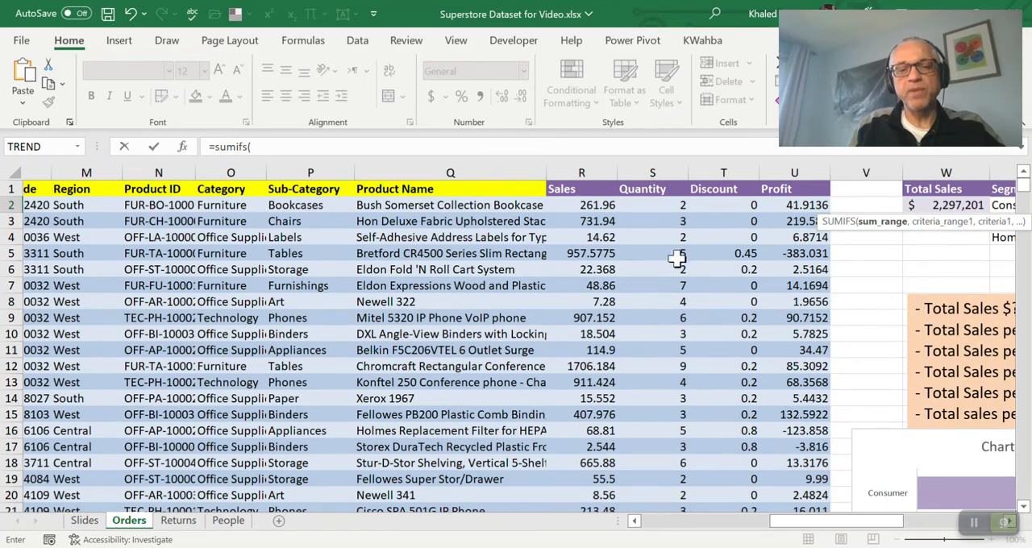
pyautogui.click(586, 171)
pyautogui.write(',')
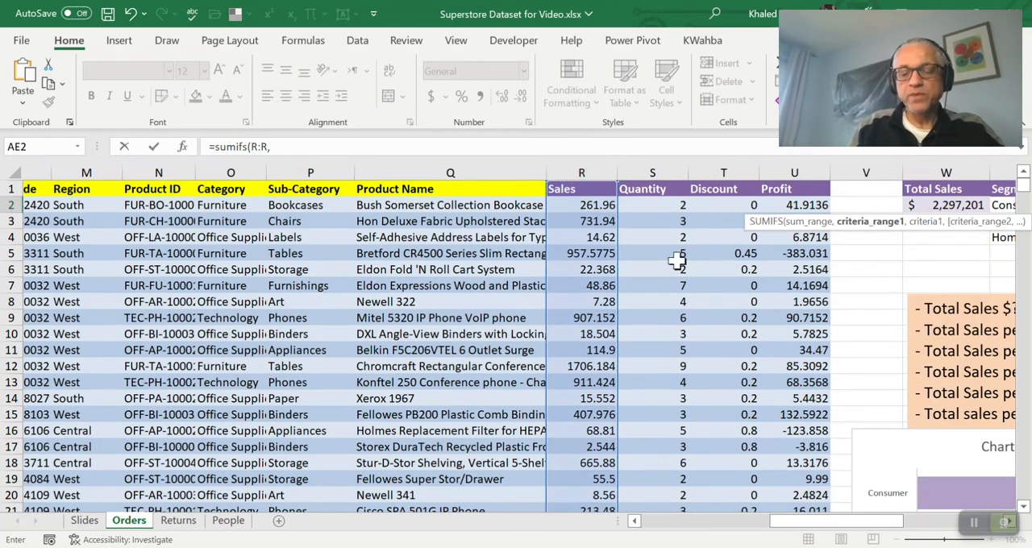
pyautogui.moveTo(867, 531)
pyautogui.mouseDown()
pyautogui.moveTo(963, 530)
pyautogui.moveTo(859, 527)
pyautogui.mouseUp()
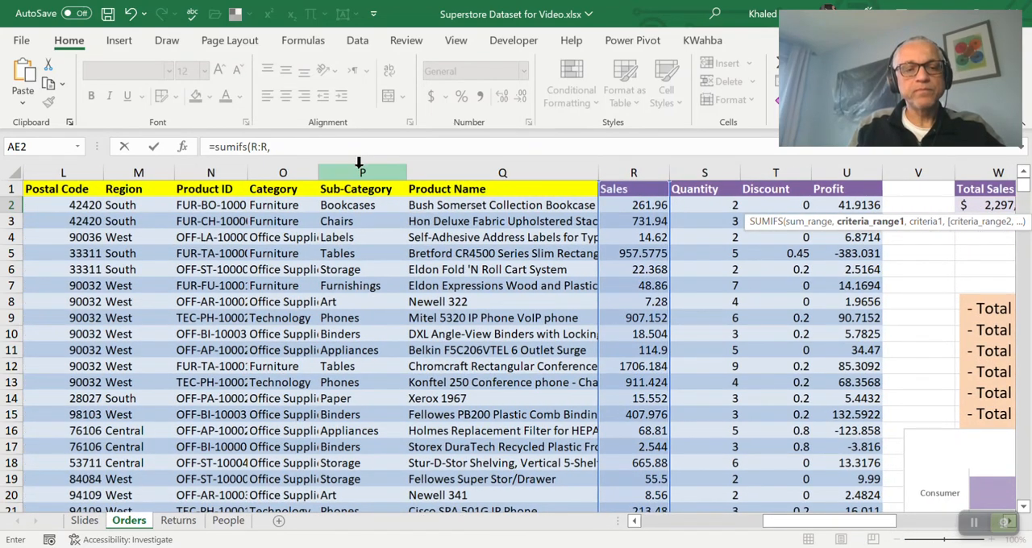
pyautogui.click(359, 164)
pyautogui.write(',')
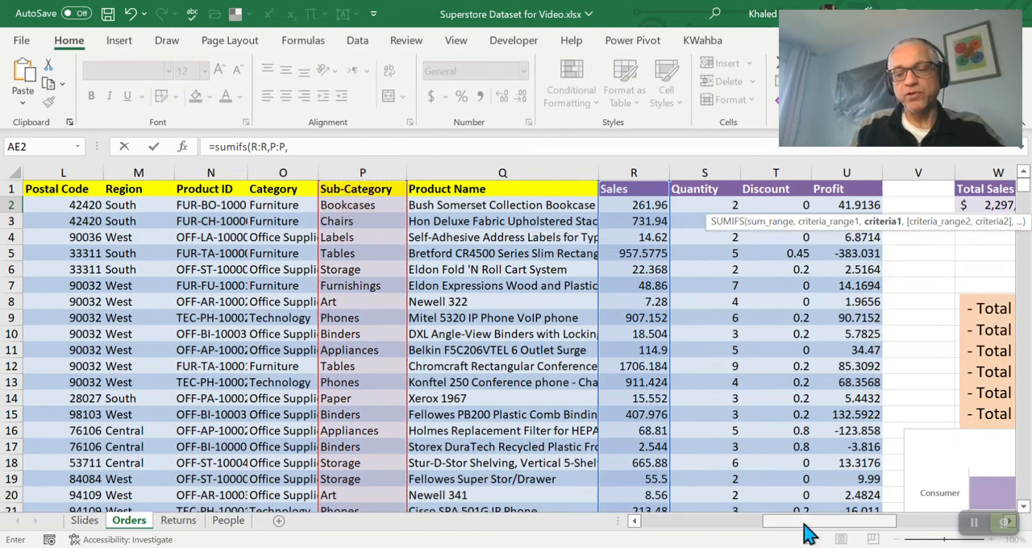
pyautogui.moveTo(807, 532); pyautogui.dragTo(929, 532)
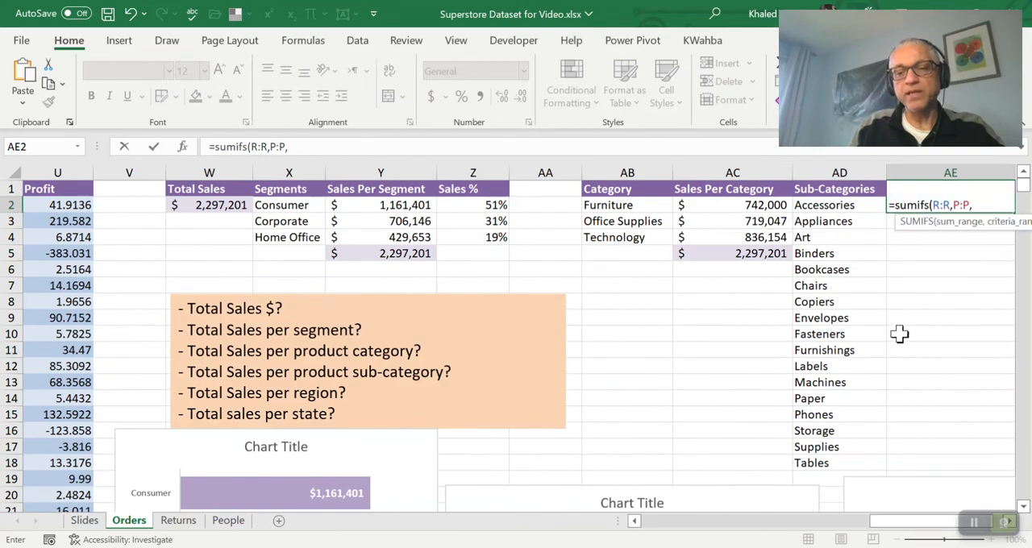
pyautogui.click(824, 206)
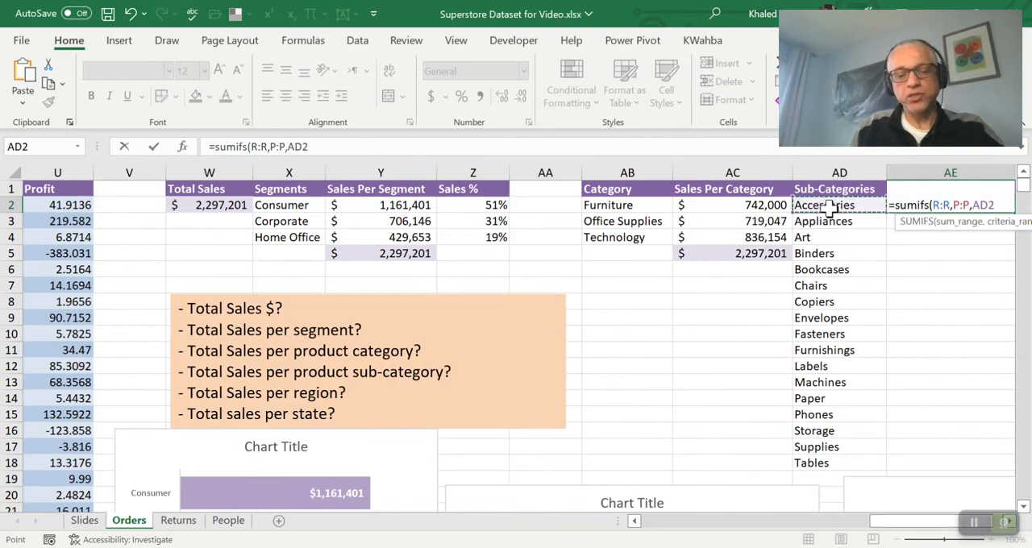
pyautogui.write(')')
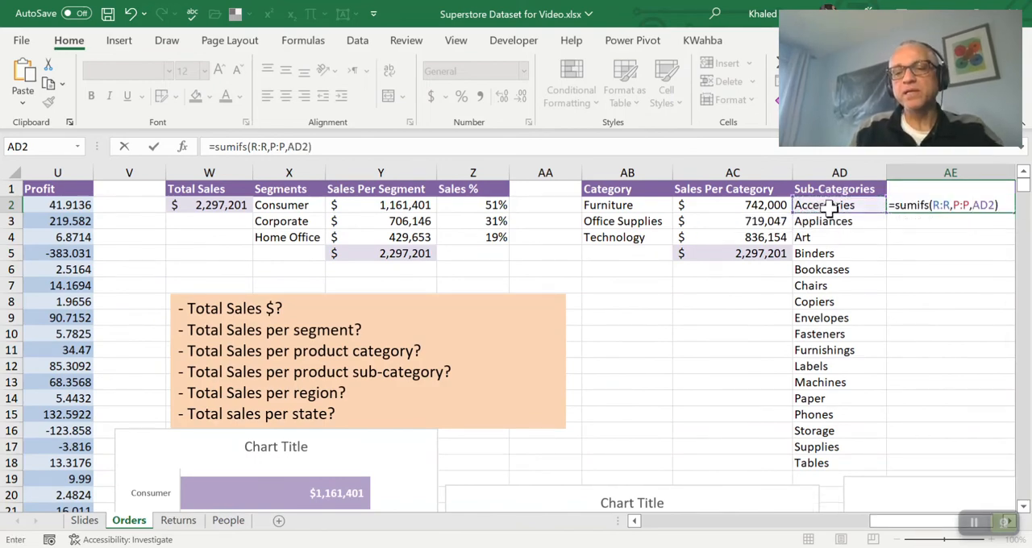
pyautogui.press('Return')
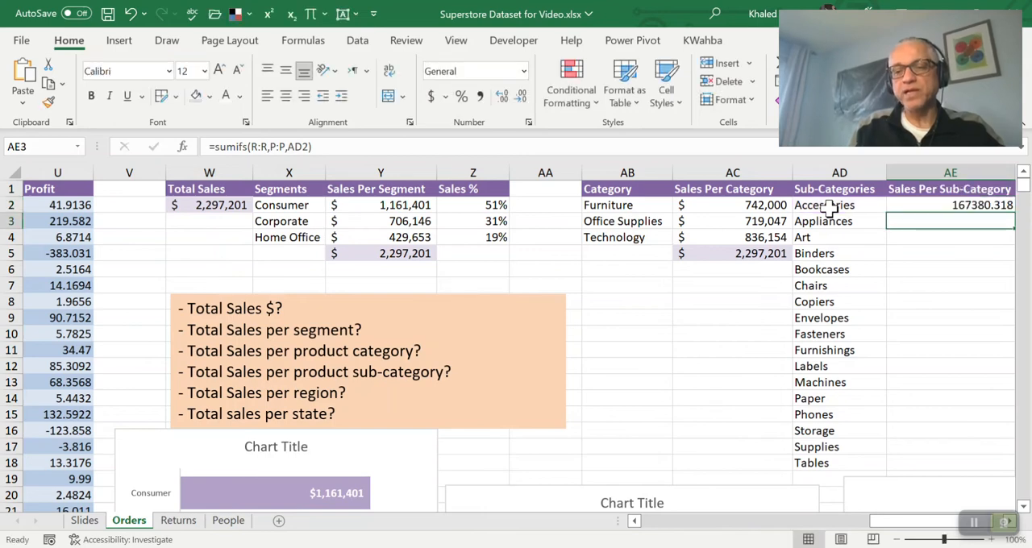
# Copy the currency format of AC3 onto AE2 and fill the SUMIFS formula down to AE18 for all sub-categories
pyautogui.hscroll(1, 898, 532)
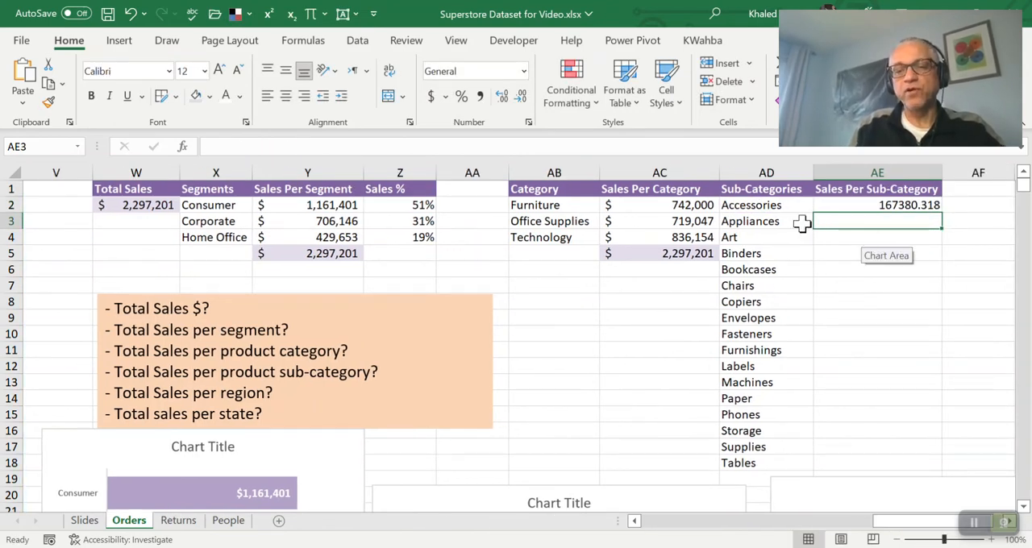
pyautogui.click(910, 205)
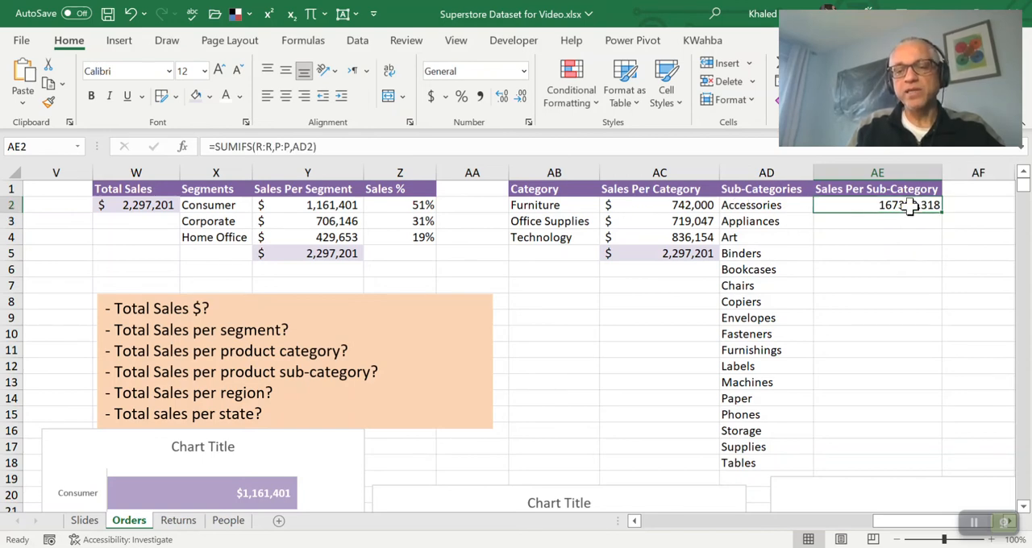
pyautogui.click(667, 226)
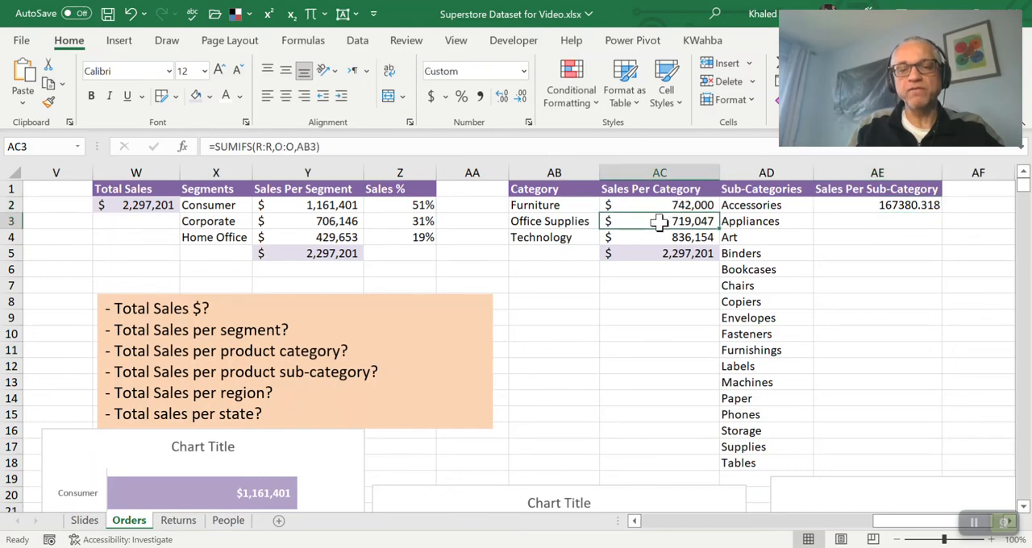
pyautogui.click(48, 101)
pyautogui.click(864, 206)
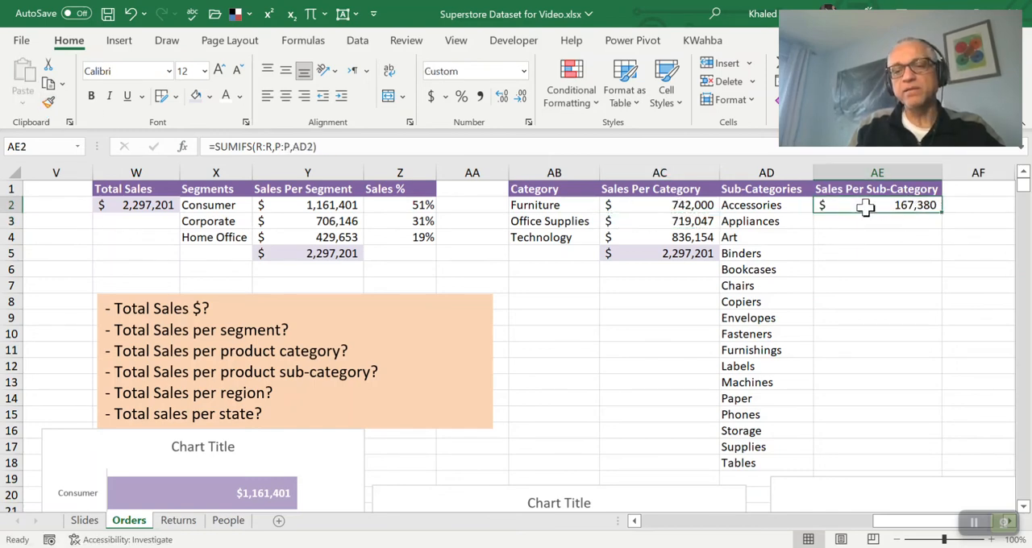
pyautogui.doubleClick(944, 213)
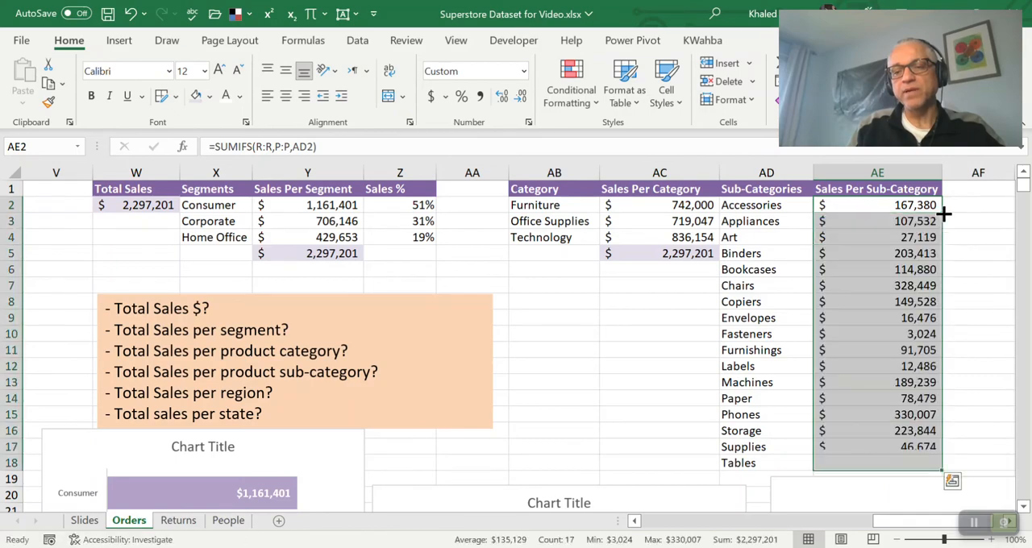
pyautogui.click(916, 254)
pyautogui.scroll(-1, 912, 246)
pyautogui.scroll(2, 912, 246)
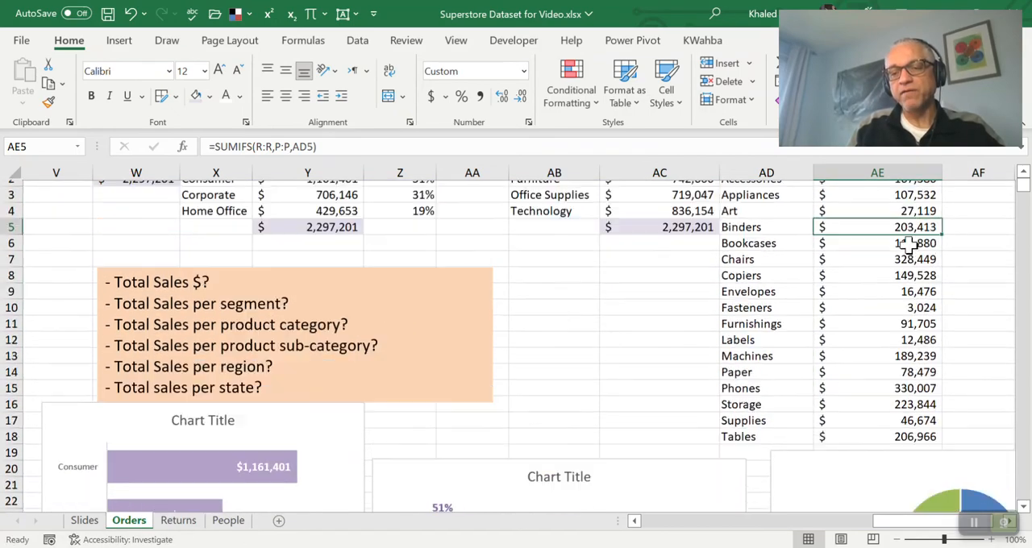
pyautogui.click(877, 206)
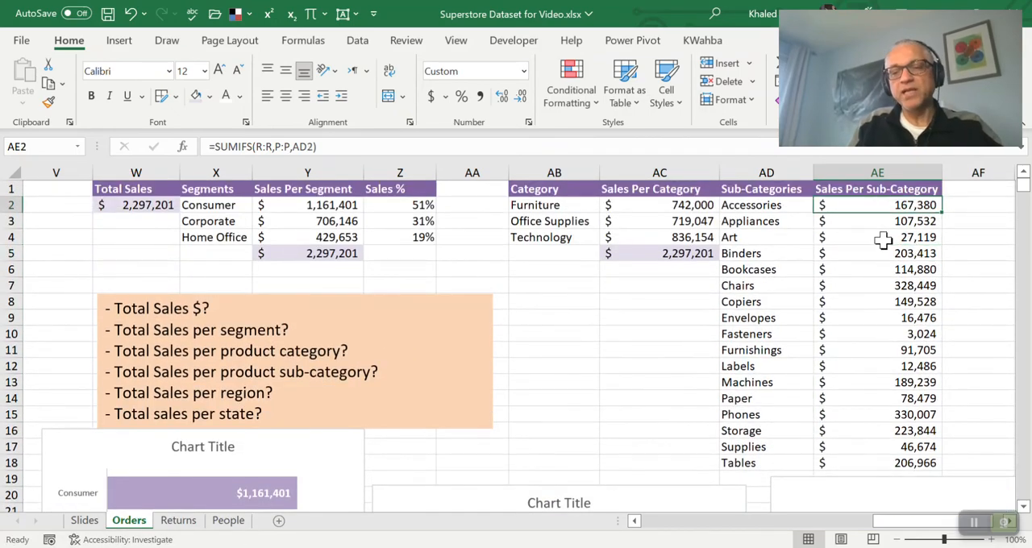
# Select the sub-category names and their sales in AD2:AE18 as chart data
pyautogui.press('Down')
pyautogui.press('Up')
pyautogui.press('Left')
pyautogui.press('Right')
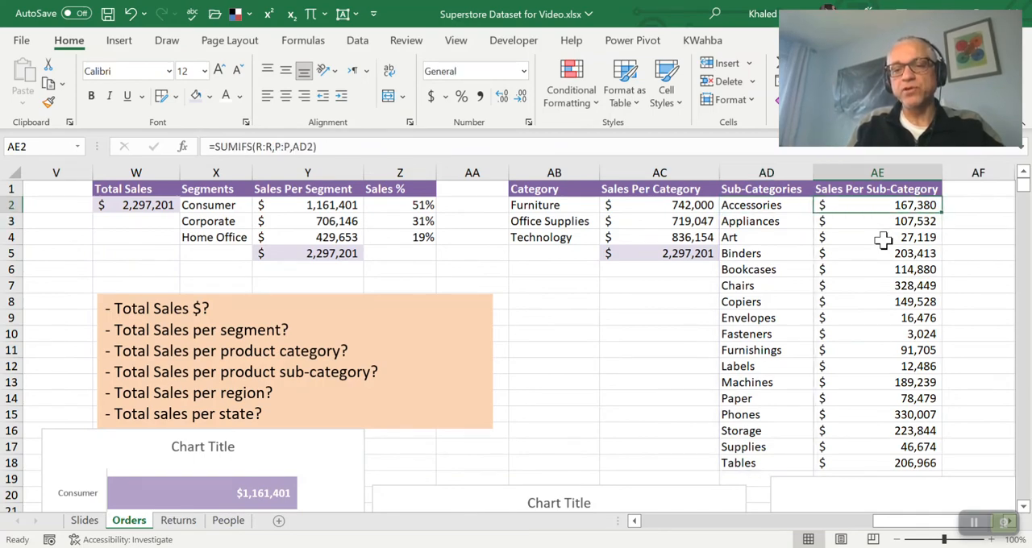
pyautogui.press('Right')
pyautogui.press('Right')
pyautogui.press('Right')
pyautogui.press('Left')
pyautogui.press('Left')
pyautogui.press('Left')
pyautogui.press('Left')
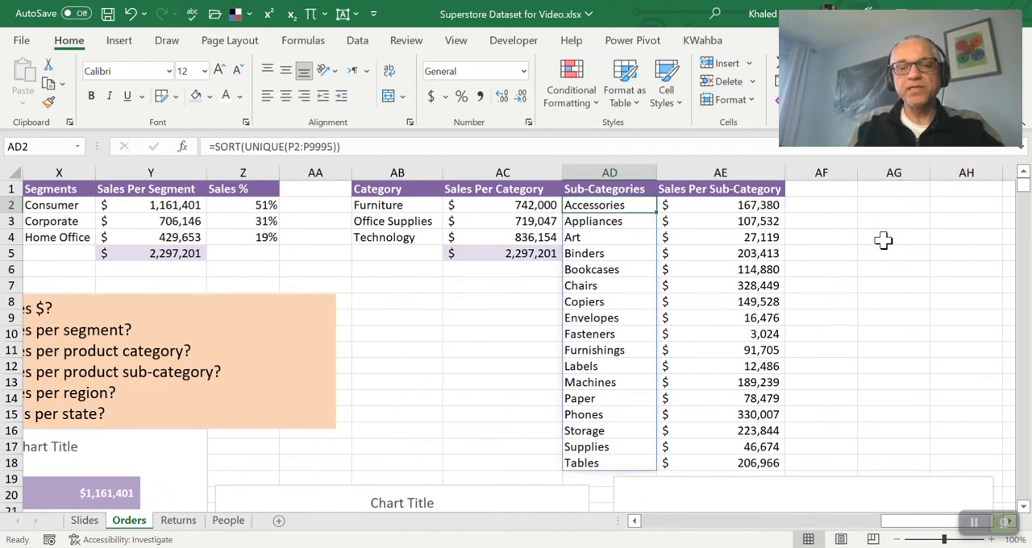
pyautogui.hotkey('shift', 'Right')
pyautogui.hotkey('shift', 'Down')
pyautogui.hotkey('shift', 'Down')
pyautogui.hotkey('shift', 'Down')
pyautogui.hotkey('shift', 'Down')
pyautogui.hotkey('shift', 'Down')
pyautogui.hotkey('shift', 'Down')
pyautogui.hotkey('shift', 'Down')
pyautogui.hotkey('shift', 'Down')
pyautogui.hotkey('shift', 'Down')
pyautogui.hotkey('shift', 'Down')
pyautogui.hotkey('shift', 'Down')
pyautogui.hotkey('shift', 'Down')
pyautogui.hotkey('shift', 'Down')
pyautogui.hotkey('shift', 'Down')
pyautogui.hotkey('shift', 'Down')
pyautogui.hotkey('shift', 'Down')
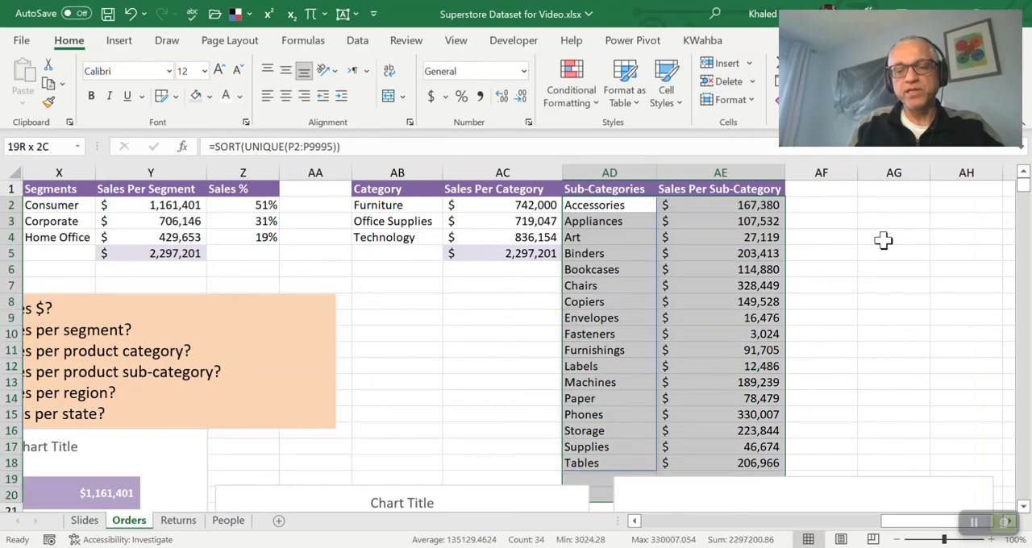
pyautogui.hotkey('shift', 'Up')
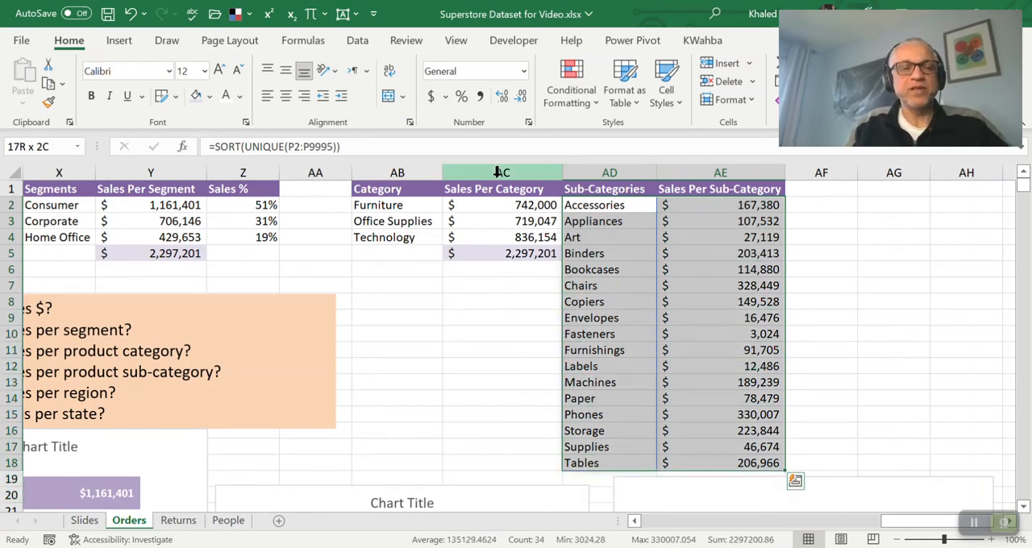
# Try a 2-D pie chart of the sub-category sales and delete it
pyautogui.click(120, 41)
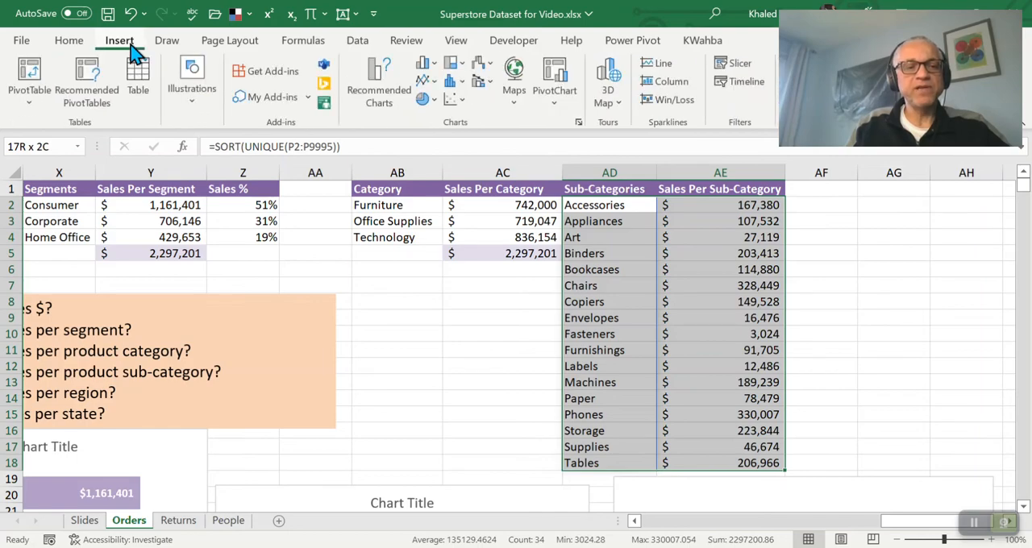
pyautogui.click(432, 106)
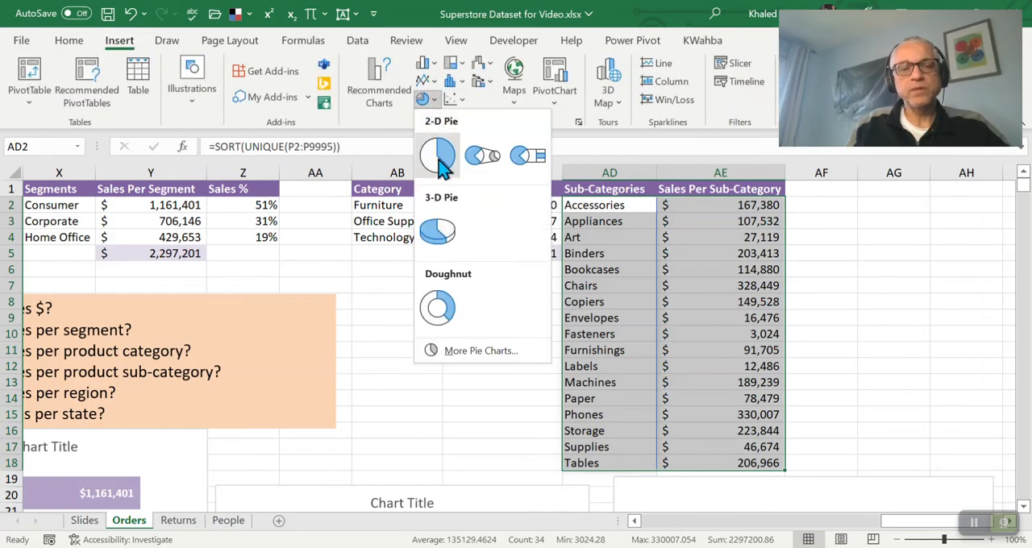
pyautogui.click(438, 157)
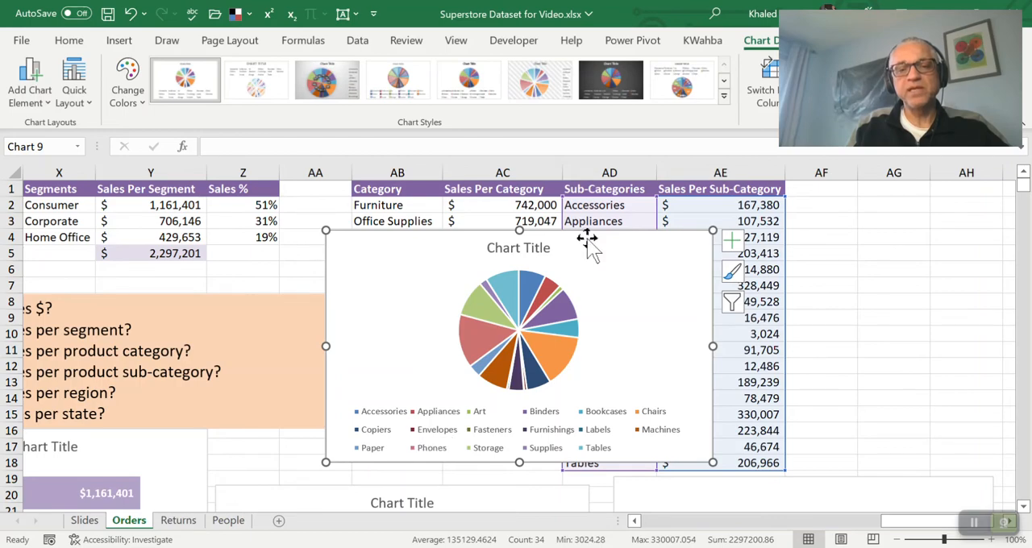
pyautogui.press('Delete')
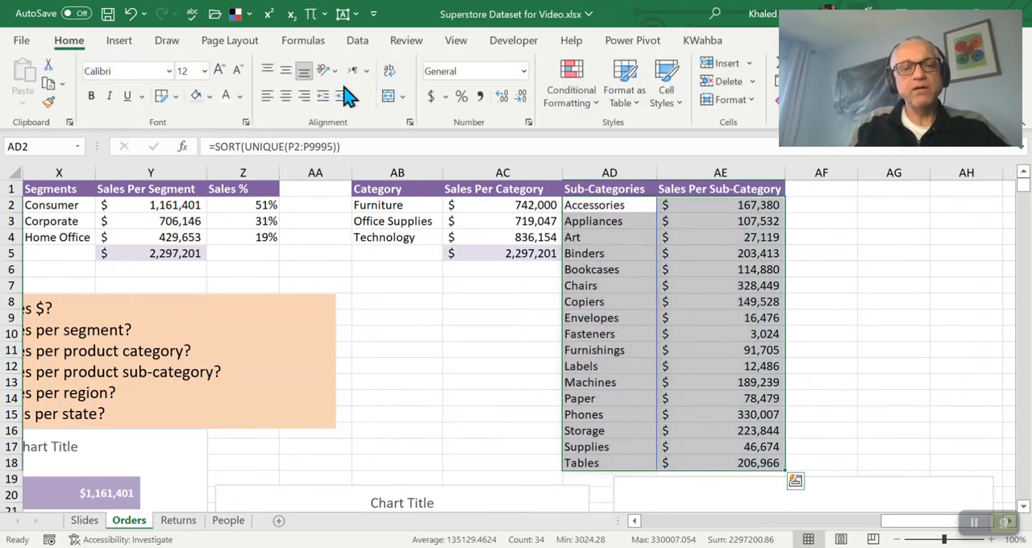
# Insert a 2-D clustered bar chart of the sub-category sales and move it clear of columns AD and AE
pyautogui.click(120, 42)
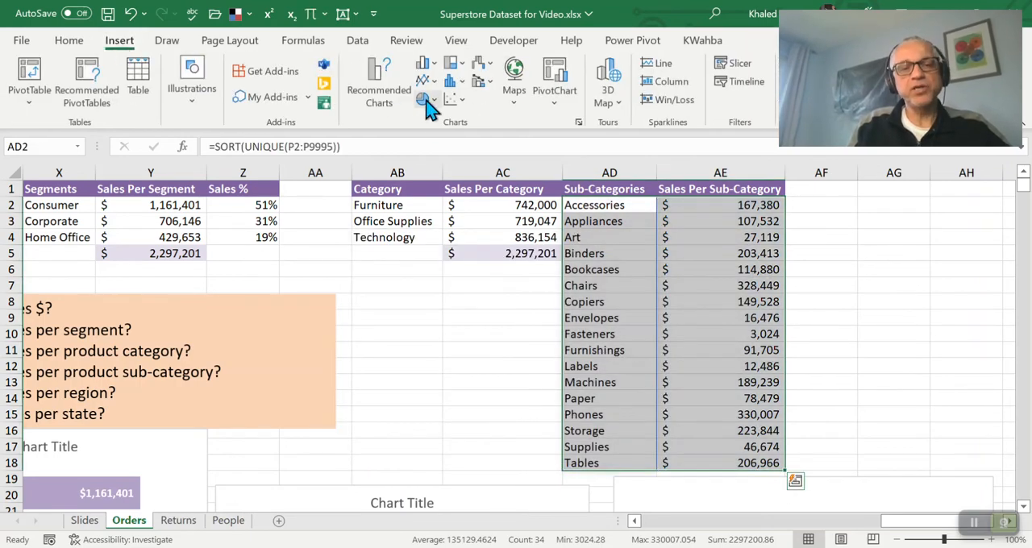
pyautogui.click(425, 62)
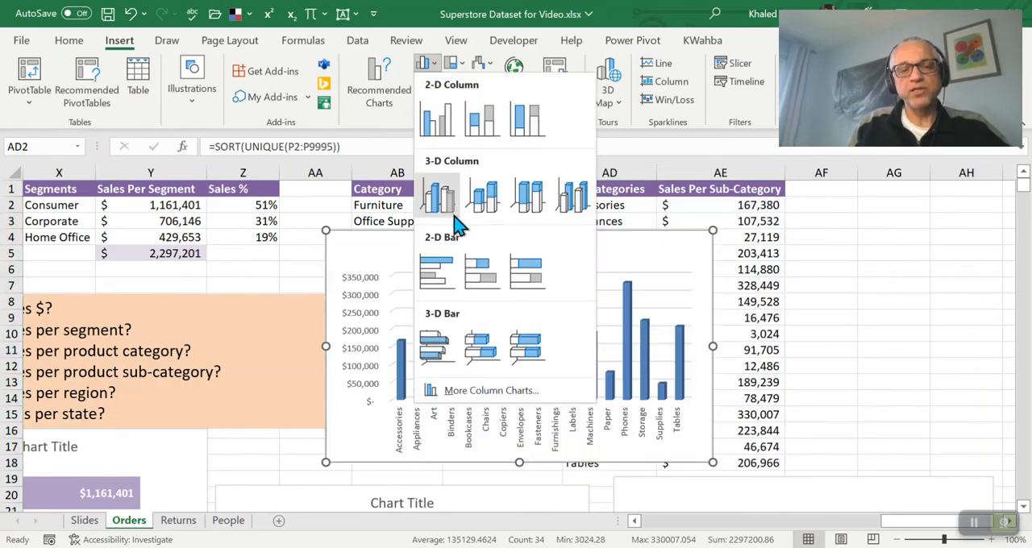
pyautogui.click(447, 270)
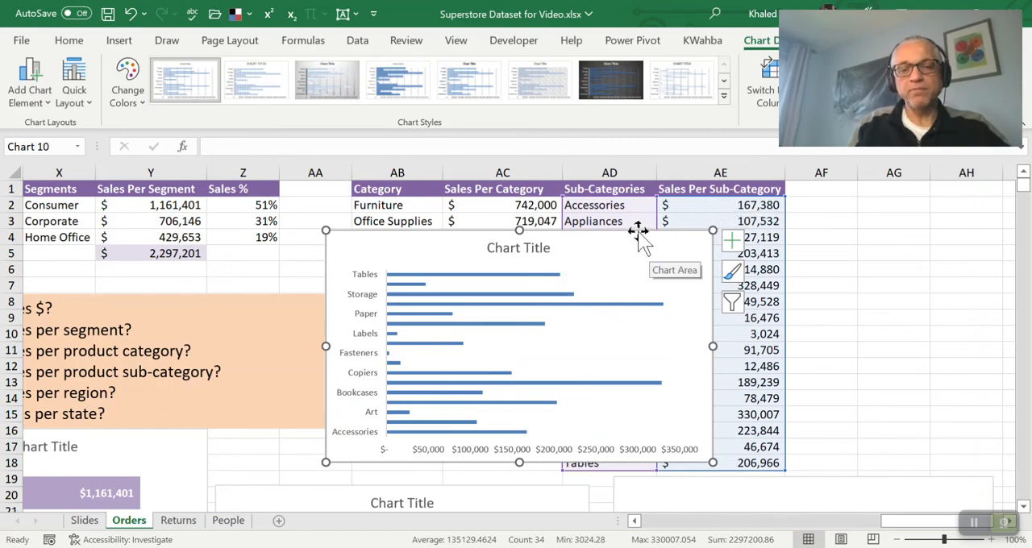
pyautogui.moveTo(638, 230); pyautogui.dragTo(466, 219)
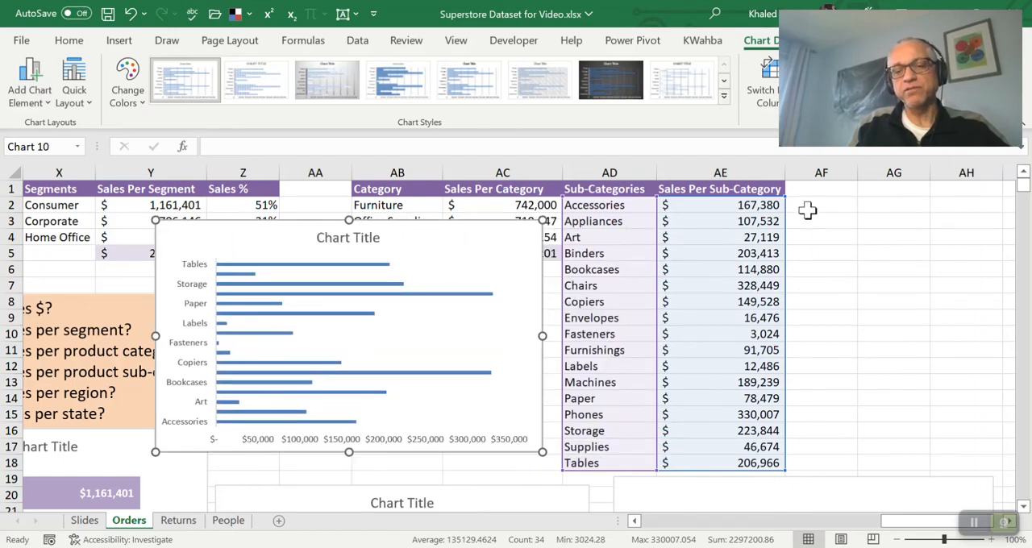
# Try to sort the sub-category range AD2:AE18 in ascending order
pyautogui.click(811, 210)
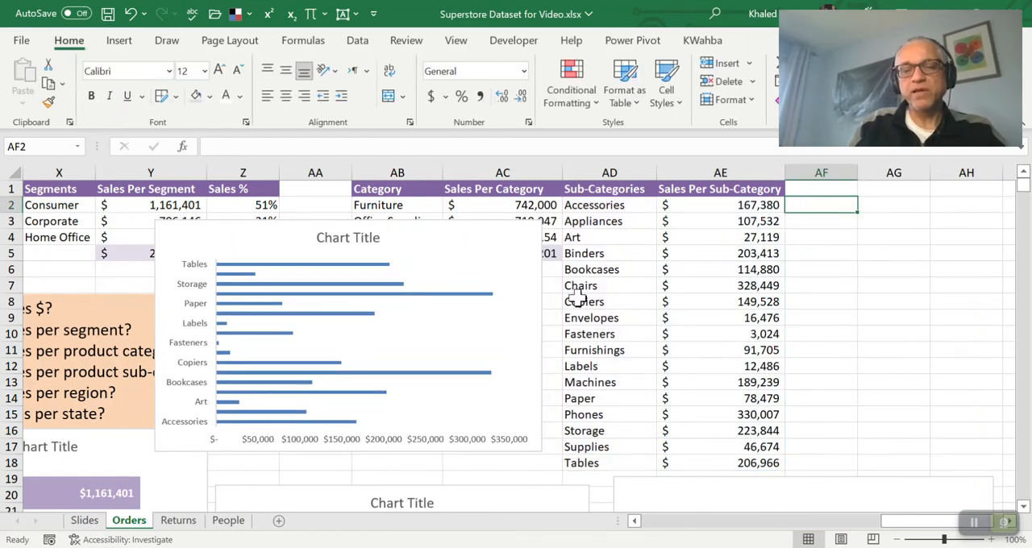
pyautogui.press('Left')
pyautogui.press('Left')
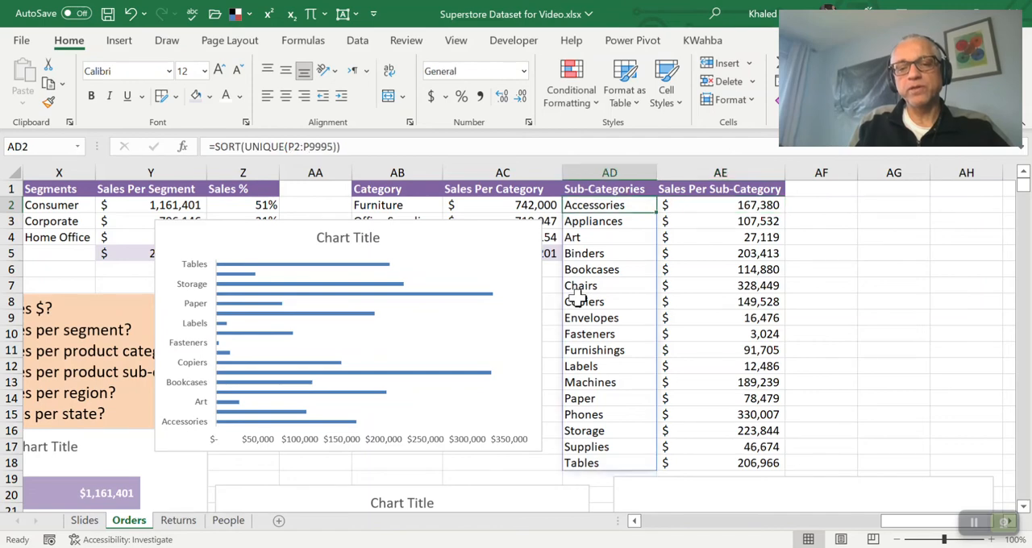
pyautogui.press('Right')
pyautogui.press('Down')
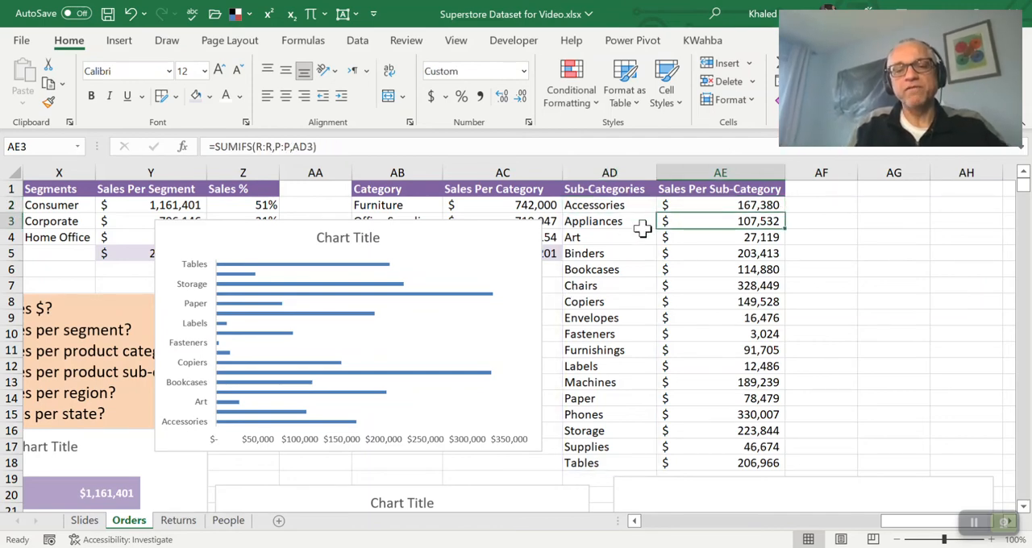
pyautogui.moveTo(609, 210); pyautogui.dragTo(707, 453)
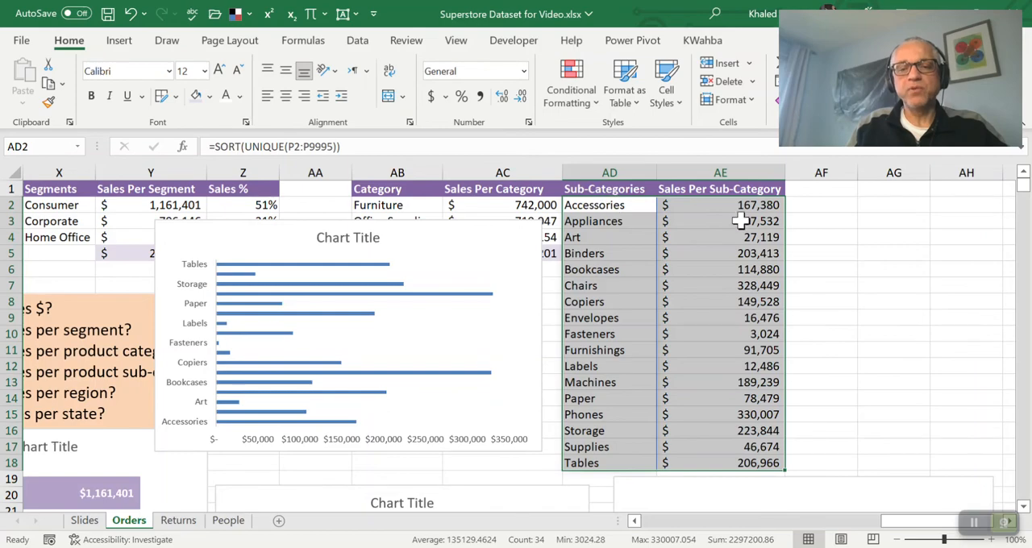
pyautogui.click(359, 45)
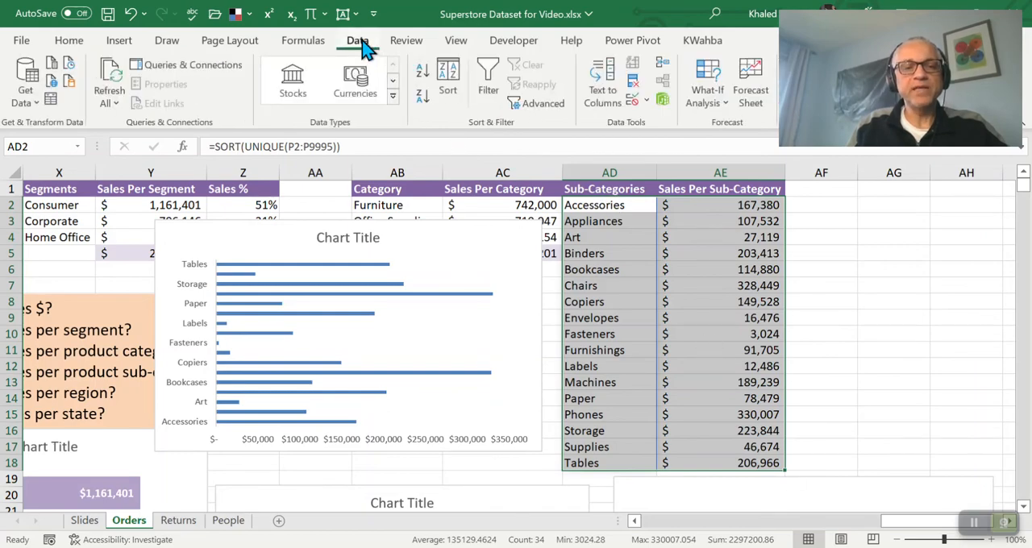
pyautogui.click(421, 77)
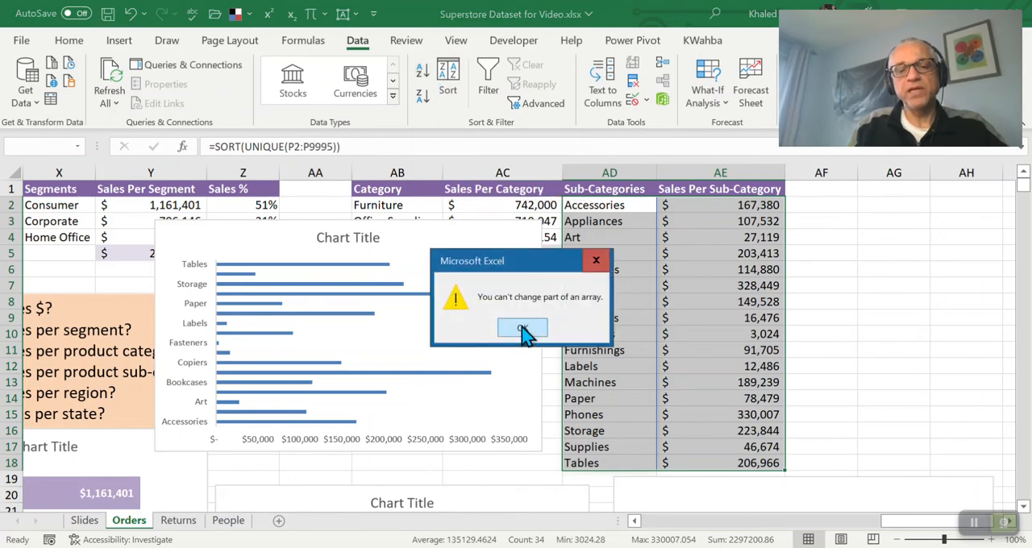
pyautogui.click(523, 330)
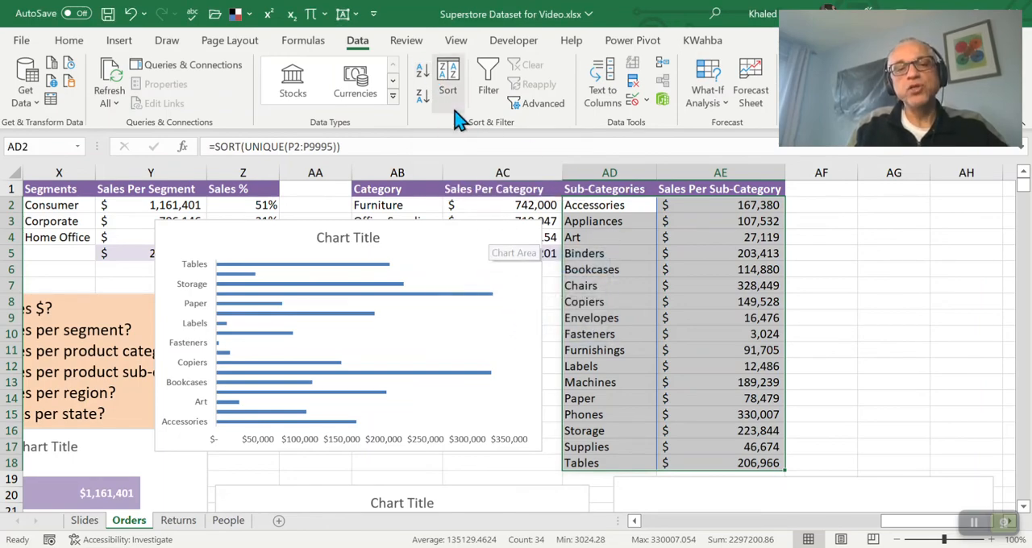
# Try a custom sort of AD2:AE18 by Sales Per Sub-Category, ordered Largest to Smallest, and return to AE2
pyautogui.click(456, 89)
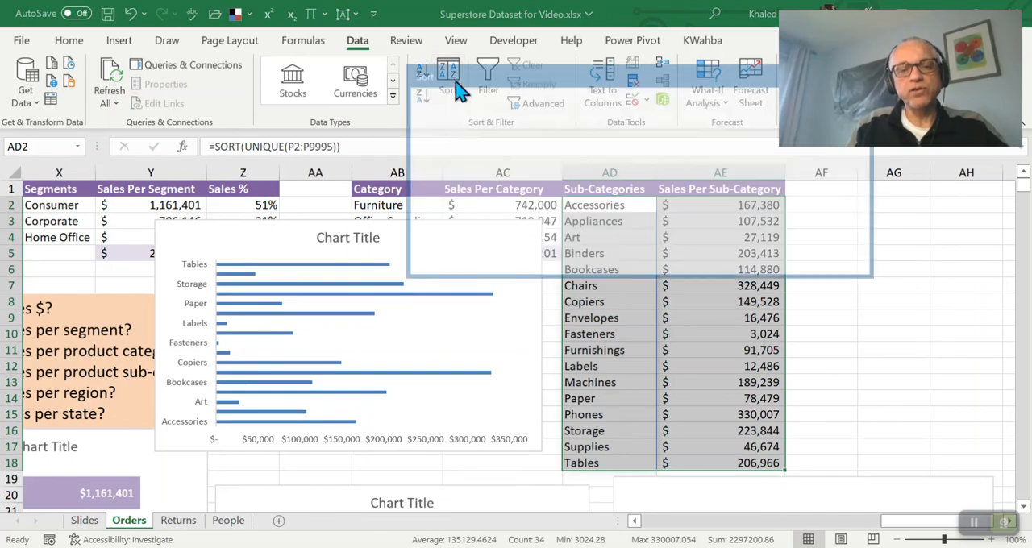
pyautogui.click(549, 142)
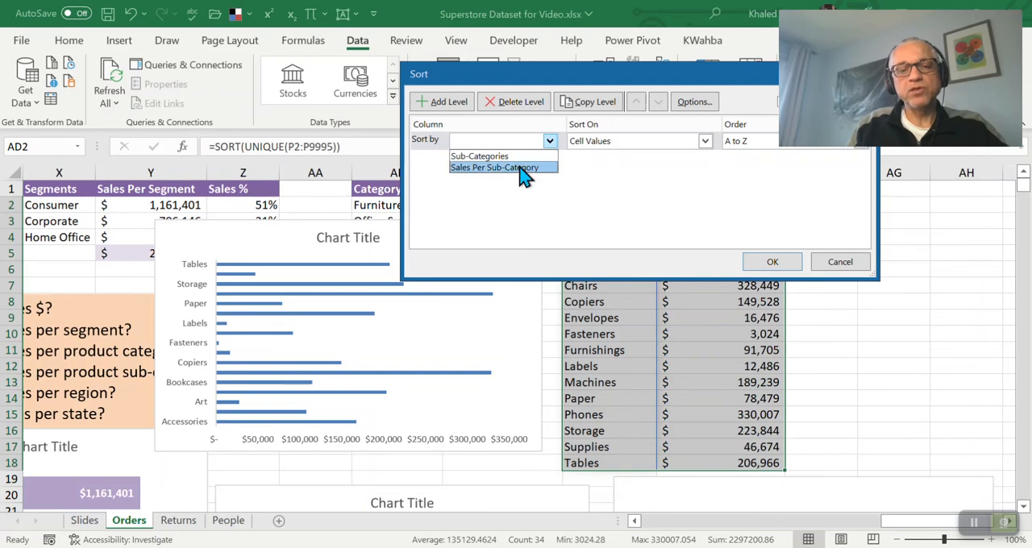
pyautogui.click(475, 169)
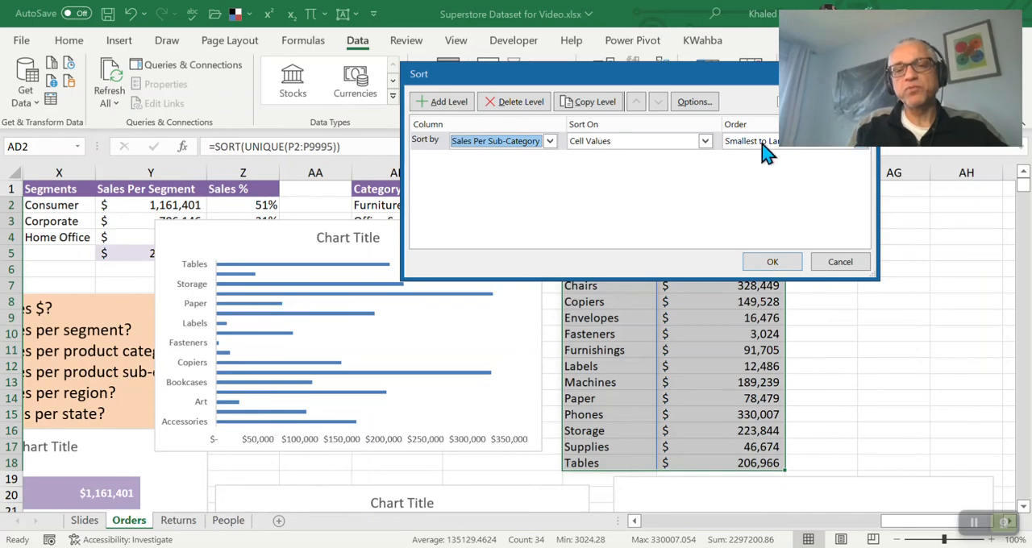
pyautogui.moveTo(721, 79); pyautogui.dragTo(532, 84)
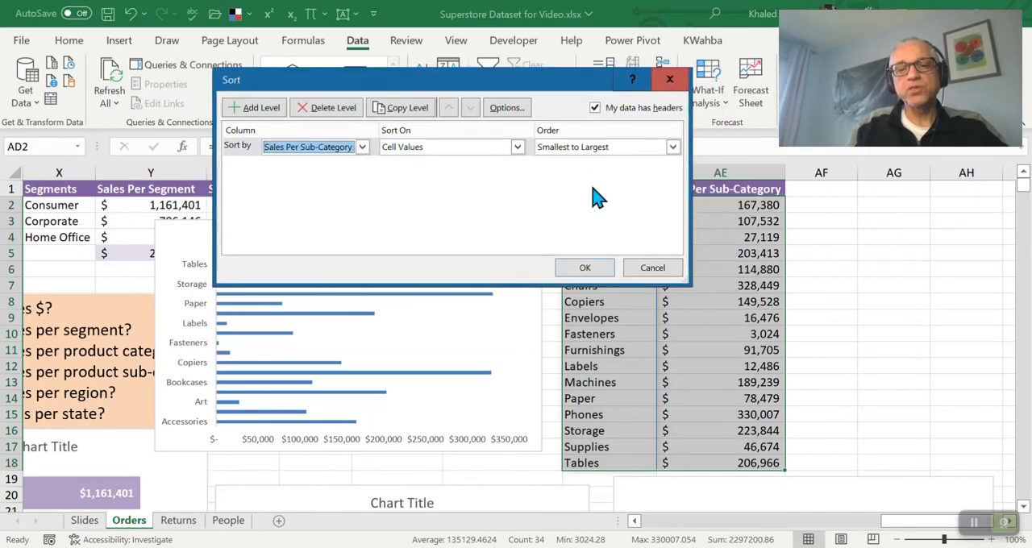
pyautogui.click(673, 149)
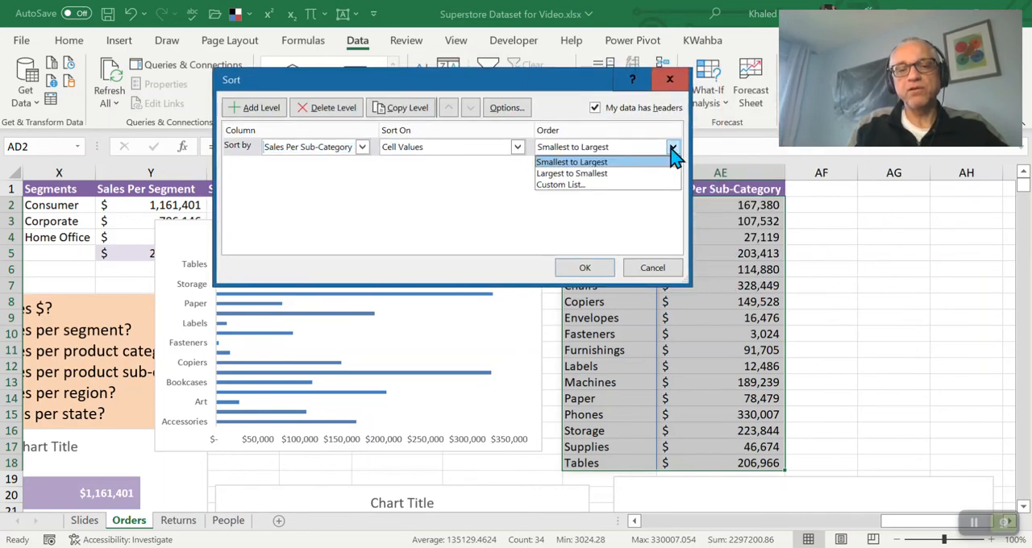
pyautogui.click(618, 173)
pyautogui.click(599, 271)
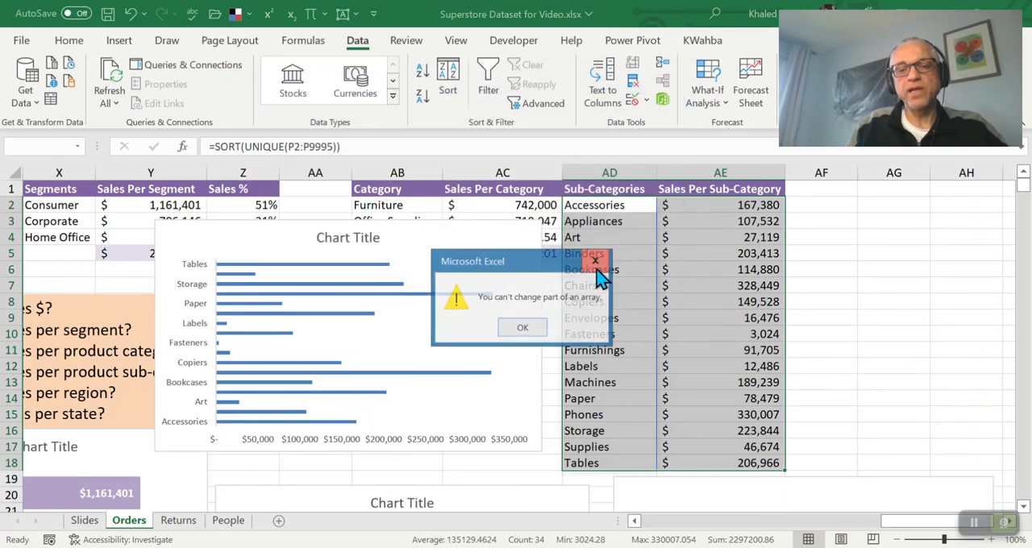
pyautogui.click(522, 330)
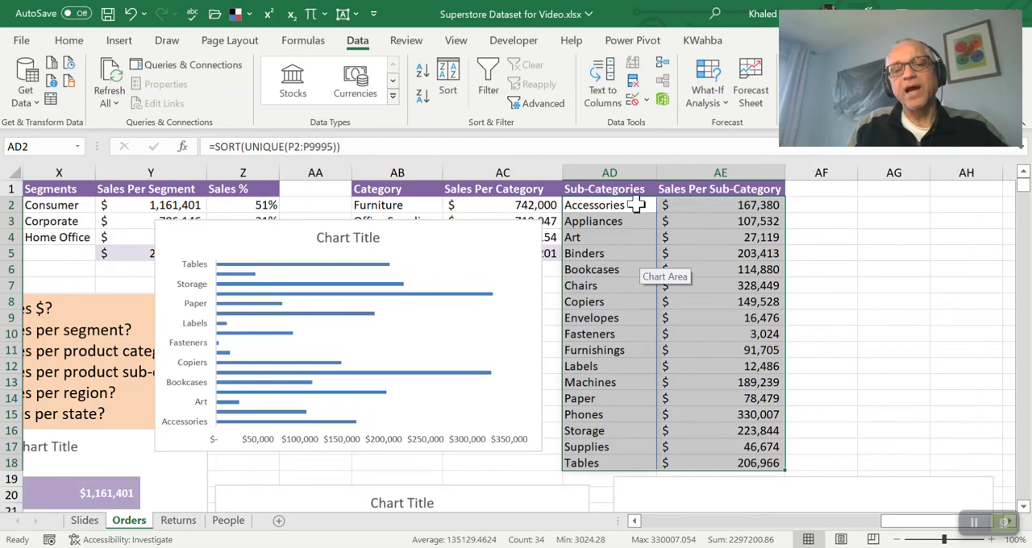
pyautogui.click(637, 205)
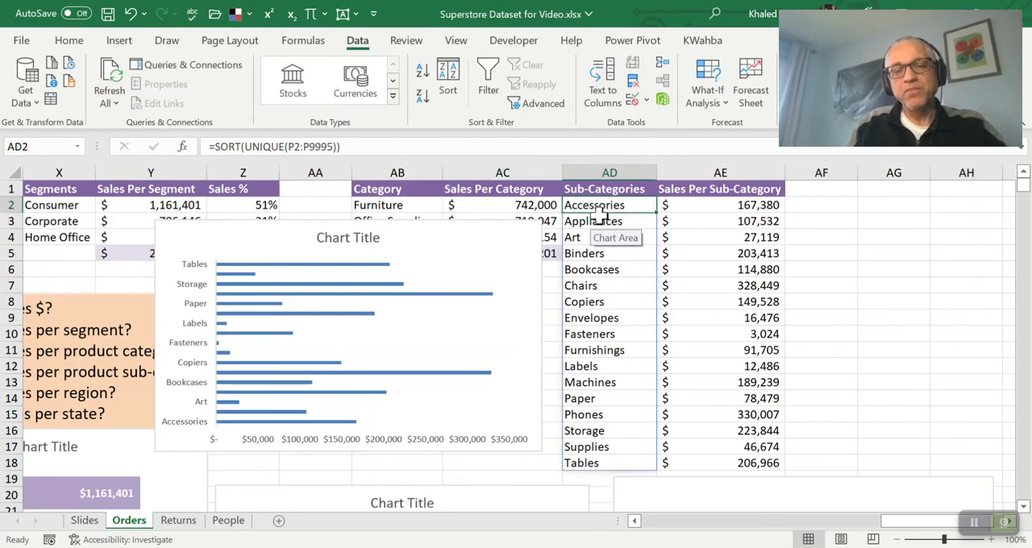
pyautogui.press('Right')
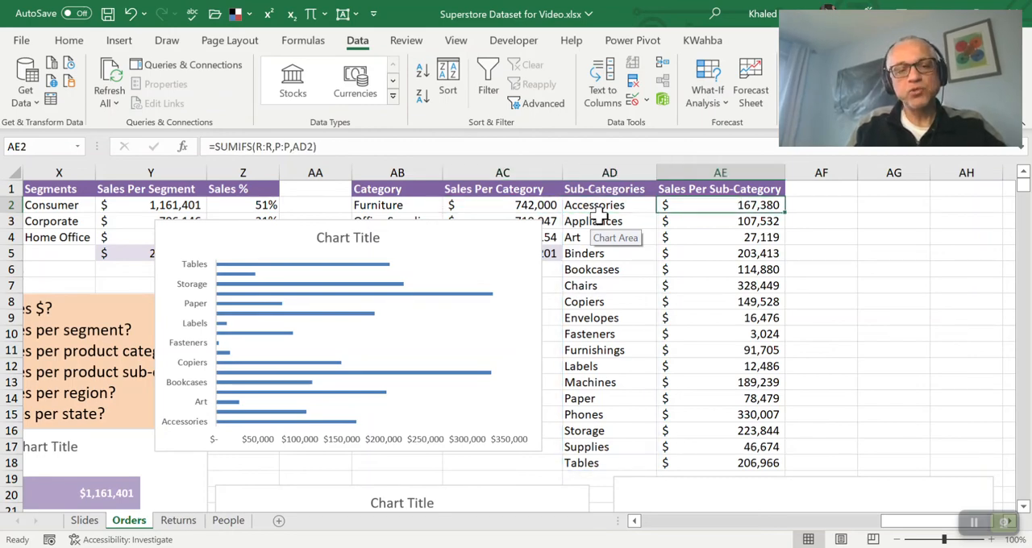
# Insert an empty column before the Sales Per Sub-Category column
pyautogui.click(700, 174)
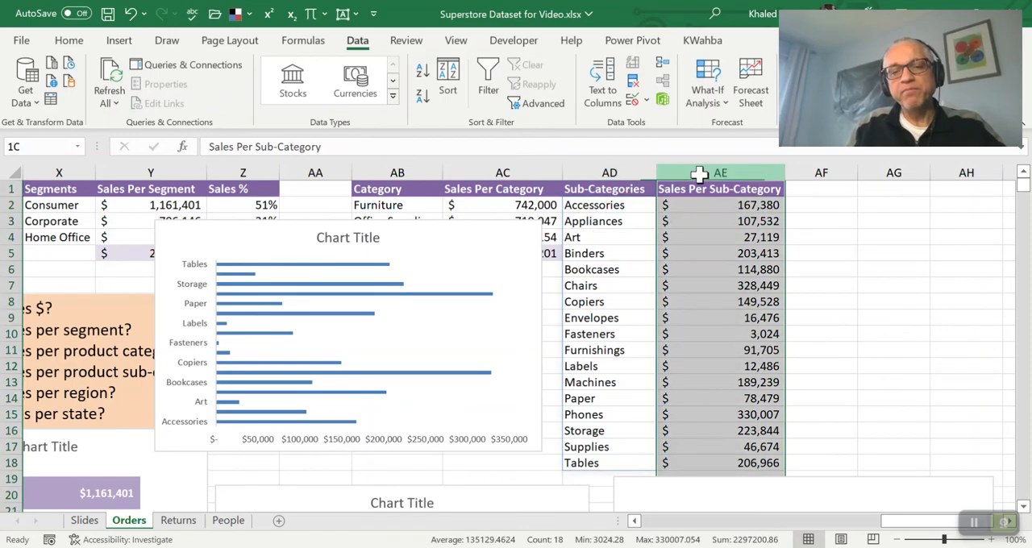
pyautogui.rightClick(700, 172)
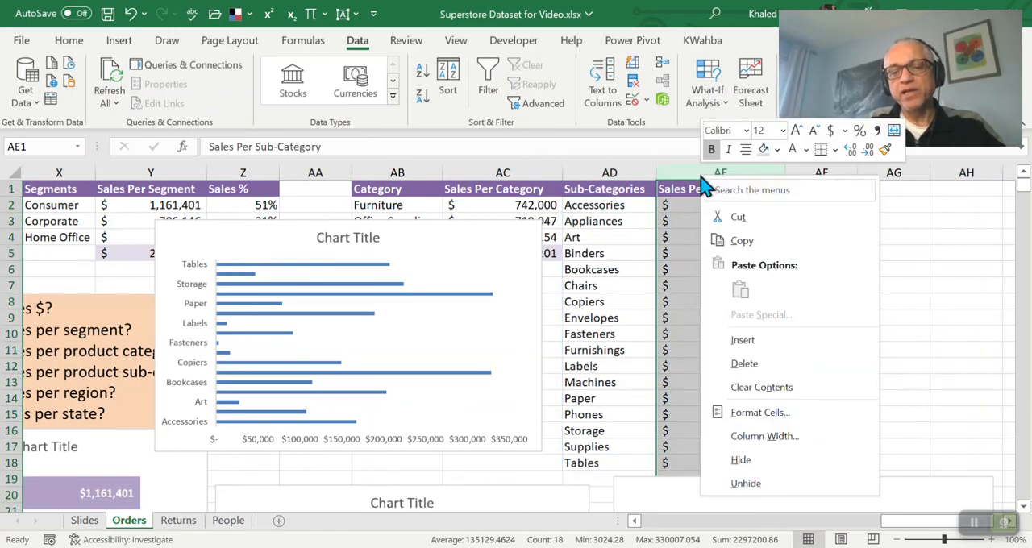
pyautogui.click(743, 340)
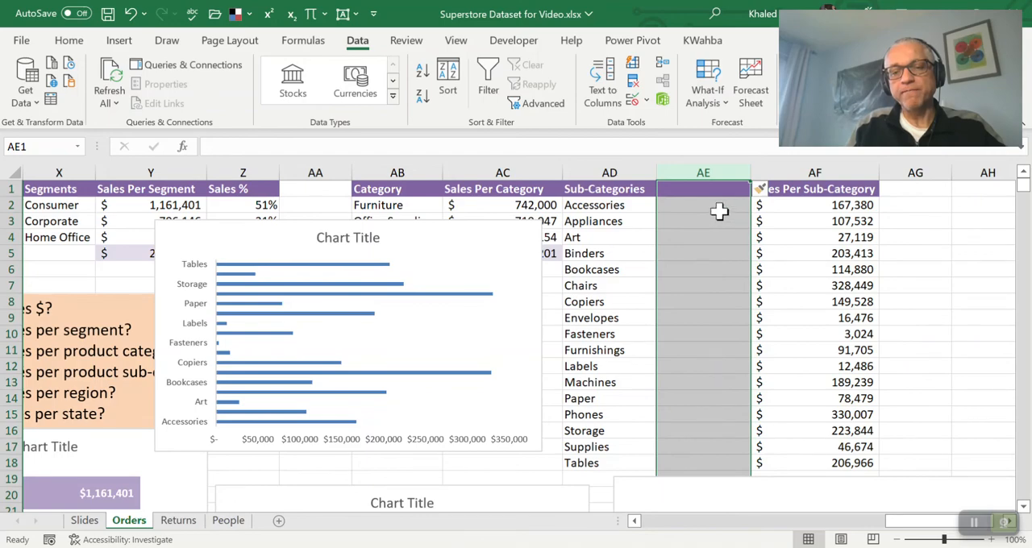
# Copy the Sub-Categories header from AD1 into AE1 of the new column
pyautogui.click(719, 210)
pyautogui.press('Up')
pyautogui.press('Left')
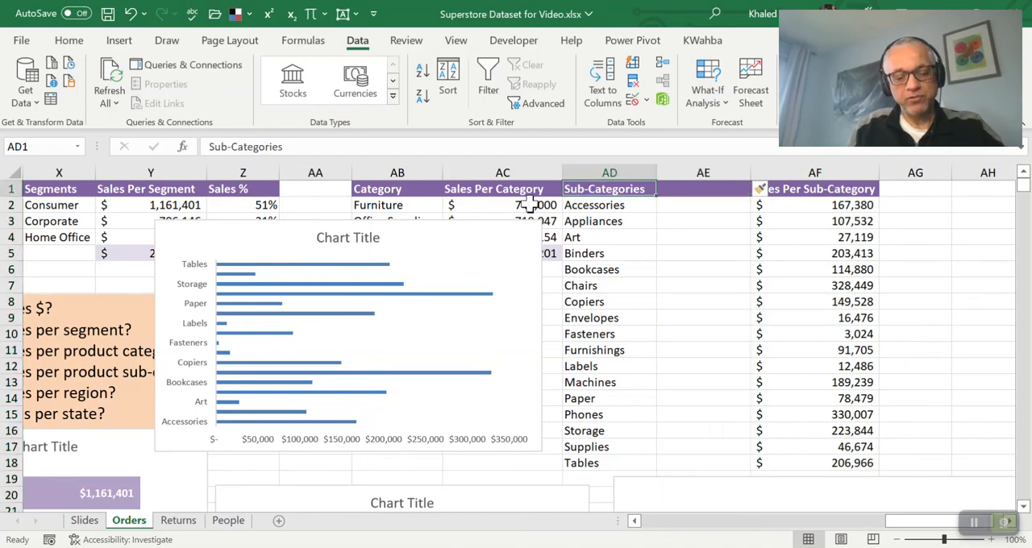
pyautogui.hotkey('ctrl', 'c')
pyautogui.press('Right')
pyautogui.hotkey('ctrl', 'v')
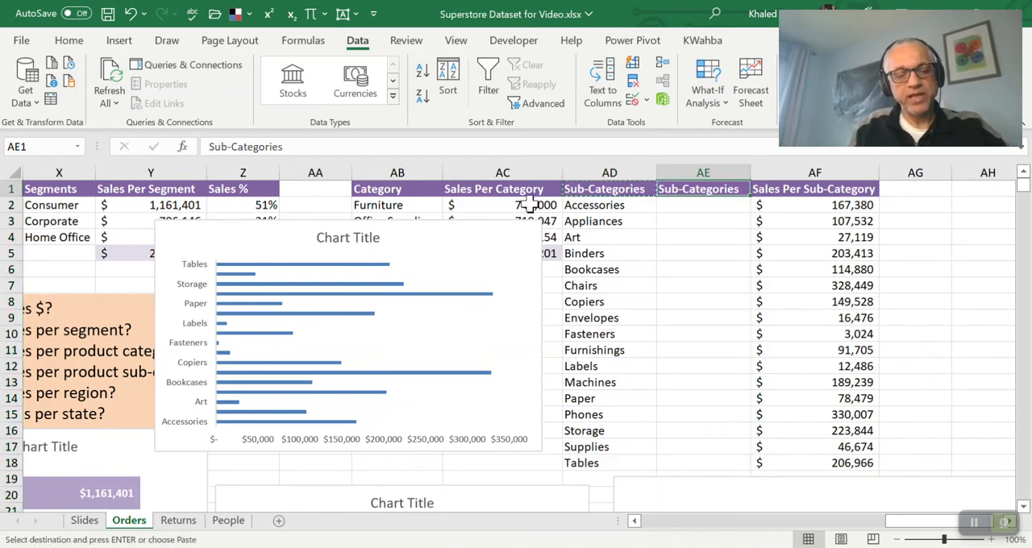
pyautogui.press('Return')
# Copy the sub-category names in AD2:AD18 and paste them as values only into the new column from AE2
pyautogui.press('Left')
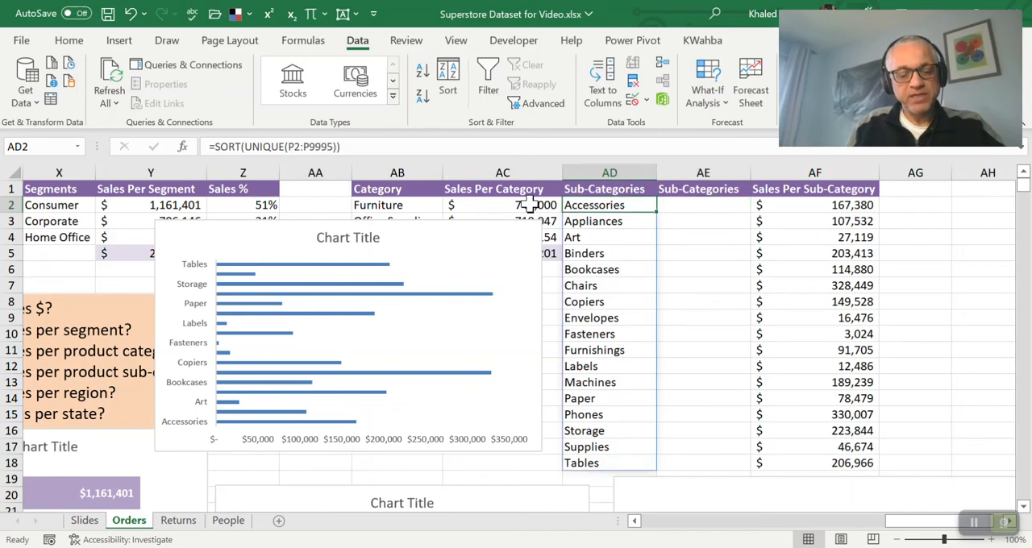
pyautogui.hotkey('shift', 'Down')
pyautogui.hotkey('shift', 'Down')
pyautogui.hotkey('shift', 'Down')
pyautogui.hotkey('shift', 'Down')
pyautogui.hotkey('shift', 'Down')
pyautogui.hotkey('shift', 'Down')
pyautogui.hotkey('shift', 'Down')
pyautogui.hotkey('shift', 'Down')
pyautogui.hotkey('shift', 'Down')
pyautogui.hotkey('shift', 'Down')
pyautogui.hotkey('shift', 'Down')
pyautogui.hotkey('shift', 'Down')
pyautogui.hotkey('shift', 'Down')
pyautogui.hotkey('shift', 'Down')
pyautogui.hotkey('shift', 'Down')
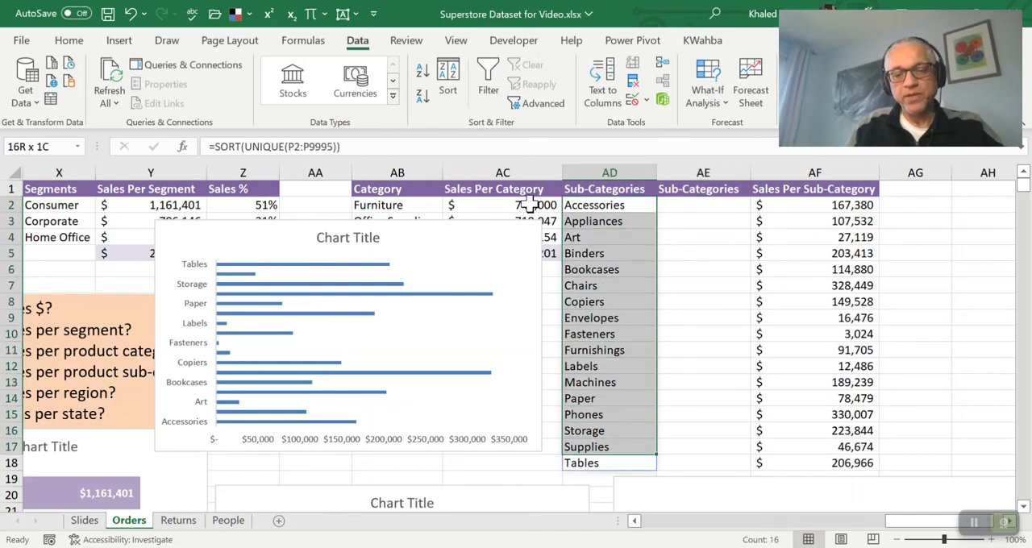
pyautogui.hotkey('shift', 'Down')
pyautogui.hotkey('ctrl', 'c')
pyautogui.press('Right')
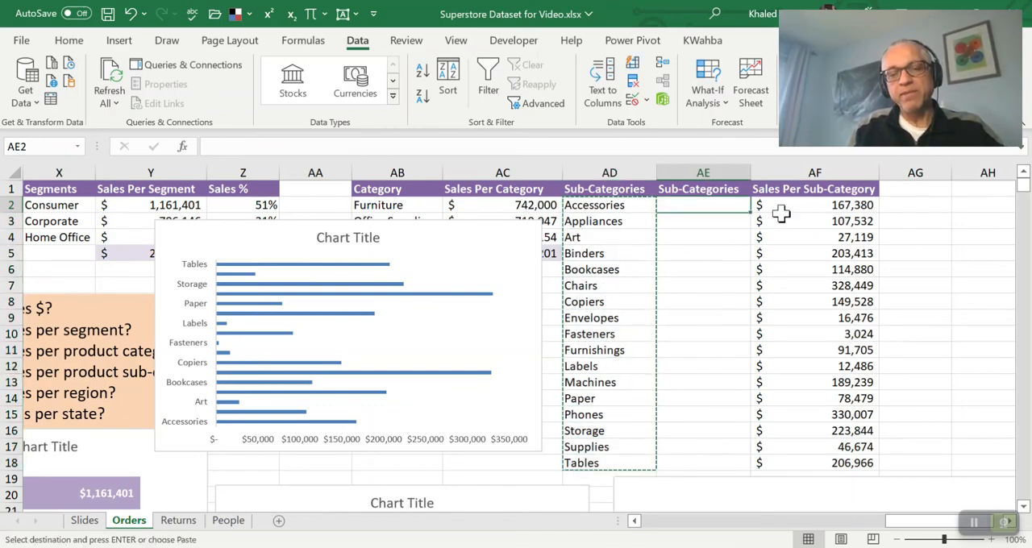
pyautogui.rightClick(707, 207)
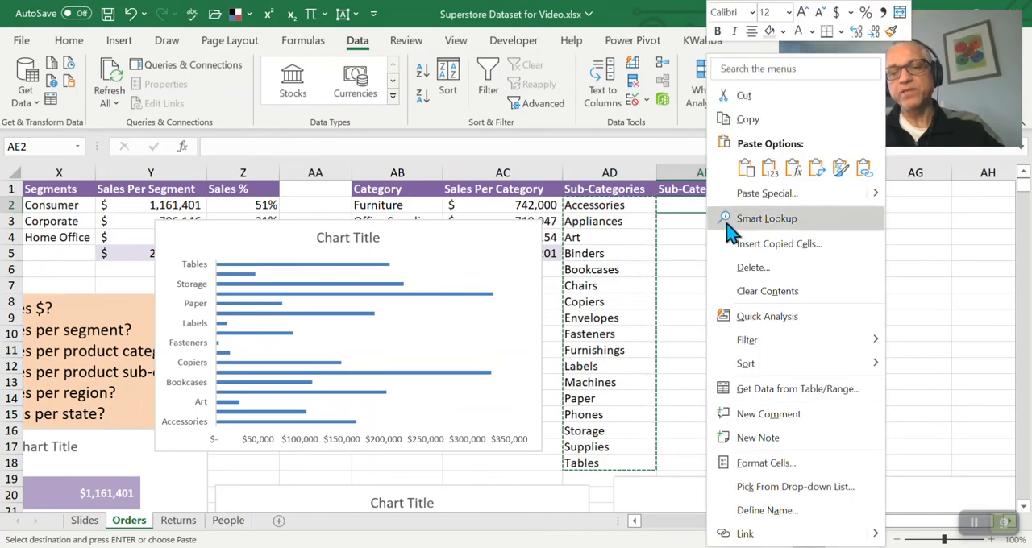
pyautogui.click(769, 167)
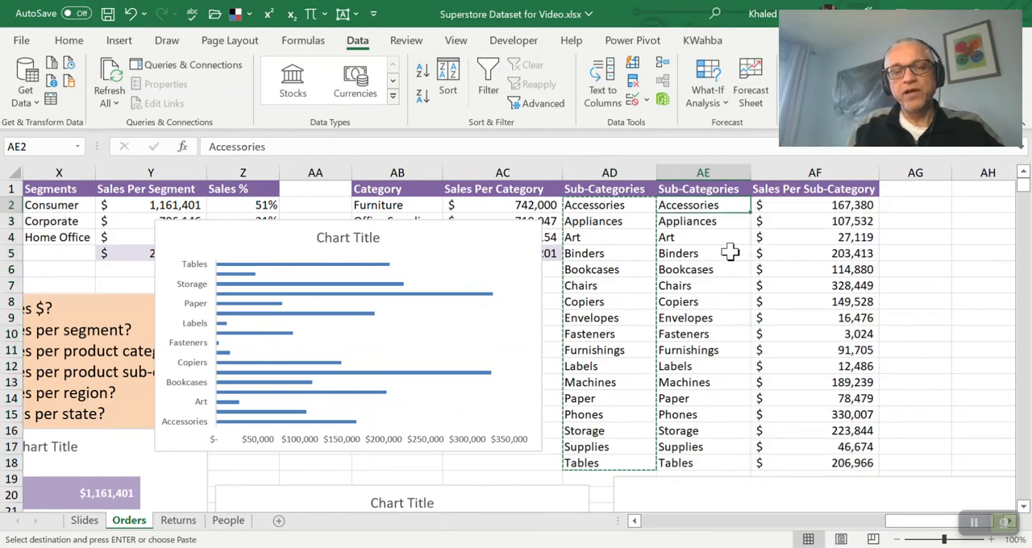
pyautogui.press('Down')
pyautogui.press('Down')
pyautogui.press('Up')
pyautogui.press('Up')
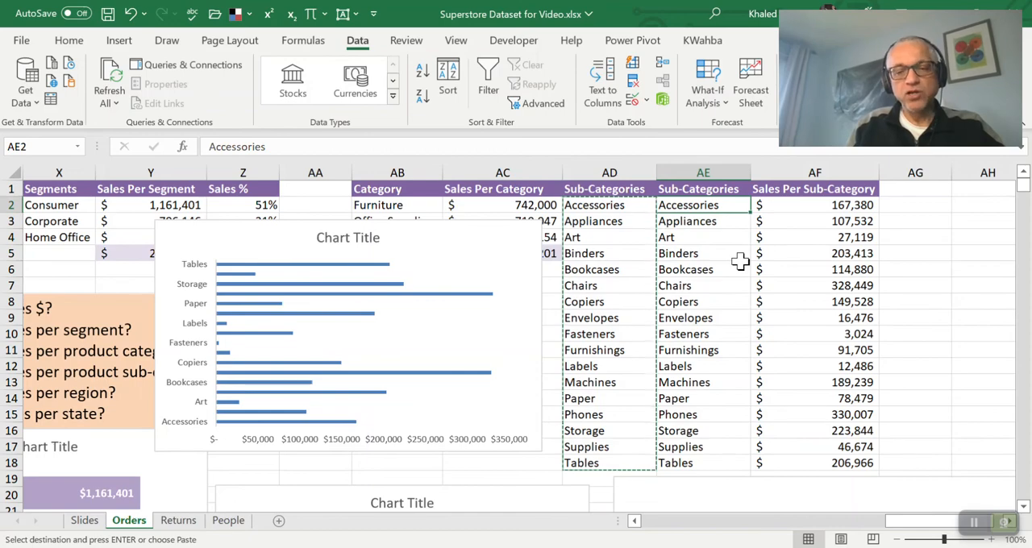
# Apply a custom sort to AE2:AF18 by Sales Per Sub-Category, ordered Largest to Smallest
pyautogui.hotkey('shift', 'Right')
pyautogui.hotkey('shift', 'Down')
pyautogui.hotkey('shift', 'Down')
pyautogui.hotkey('shift', 'Down')
pyautogui.hotkey('shift', 'Down')
pyautogui.hotkey('shift', 'Down')
pyautogui.hotkey('shift', 'Down')
pyautogui.hotkey('shift', 'Down')
pyautogui.hotkey('shift', 'Down')
pyautogui.hotkey('shift', 'Down')
pyautogui.hotkey('shift', 'Down')
pyautogui.hotkey('shift', 'Down')
pyautogui.hotkey('shift', 'Down')
pyautogui.hotkey('shift', 'Down')
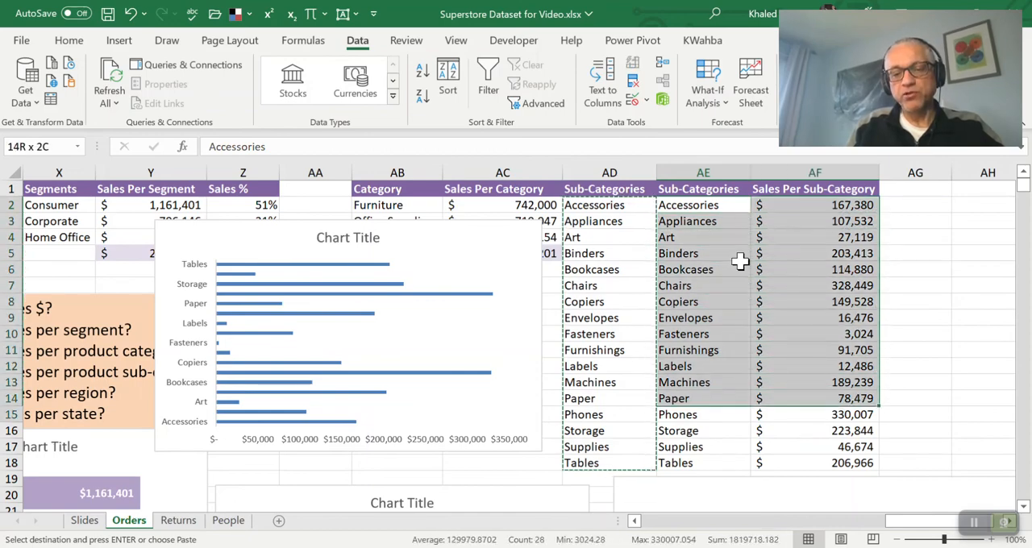
pyautogui.hotkey('shift', 'Down')
pyautogui.hotkey('shift', 'Down')
pyautogui.hotkey('shift', 'Down')
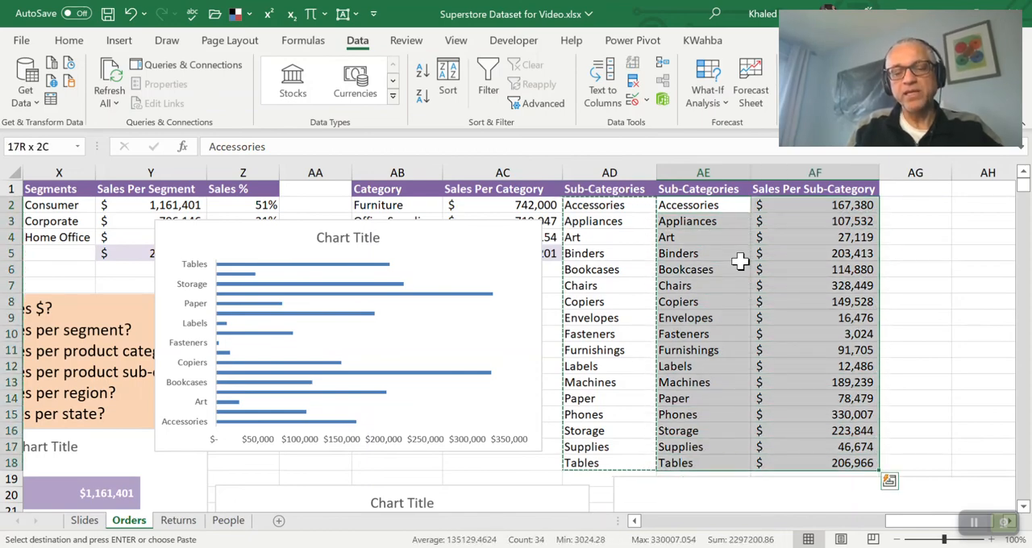
pyautogui.press('Escape')
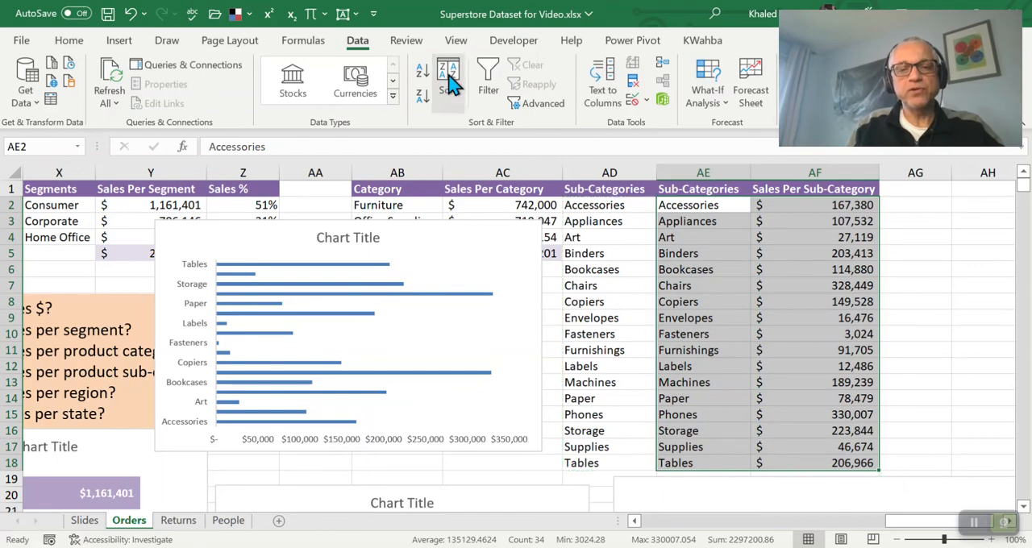
pyautogui.click(450, 80)
pyautogui.click(363, 148)
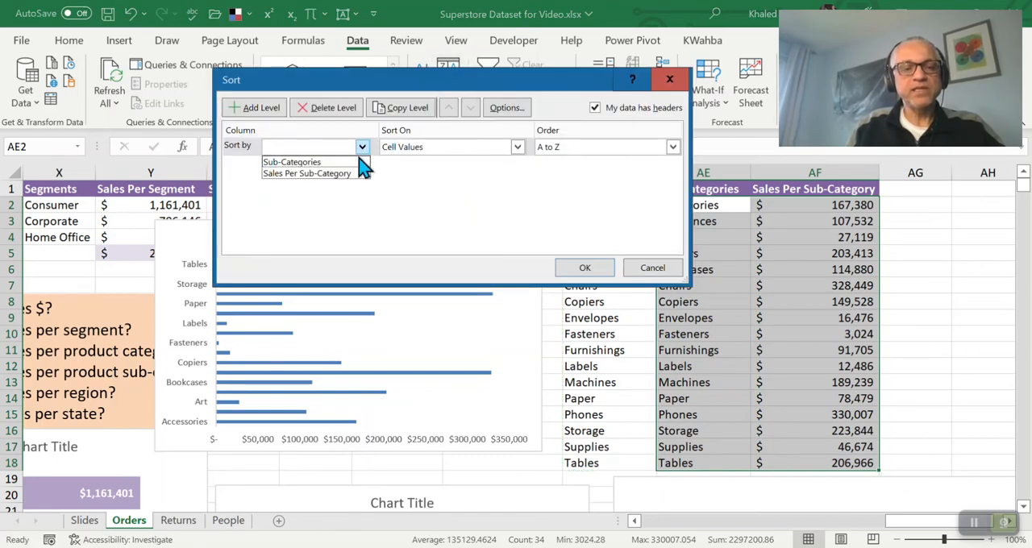
pyautogui.click(340, 174)
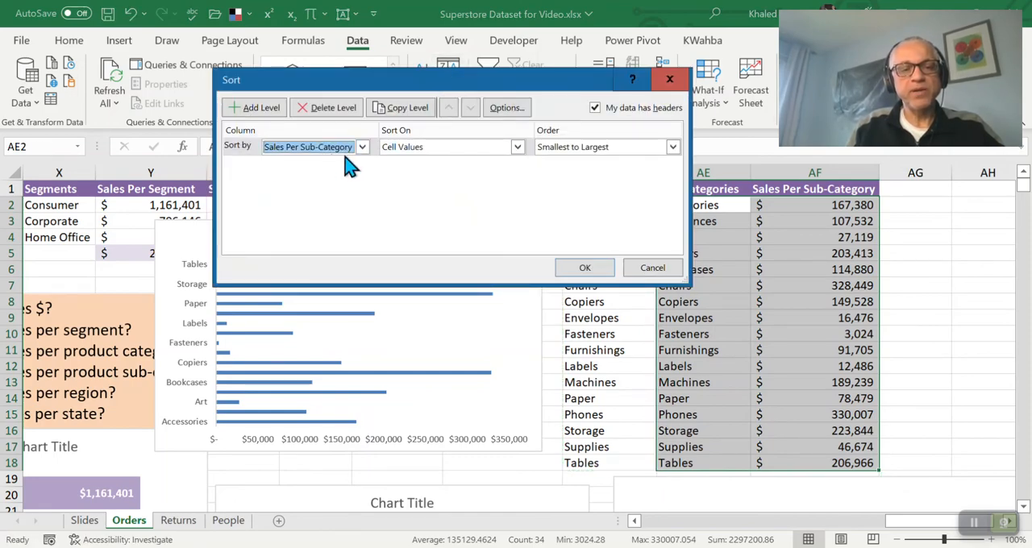
pyautogui.click(672, 148)
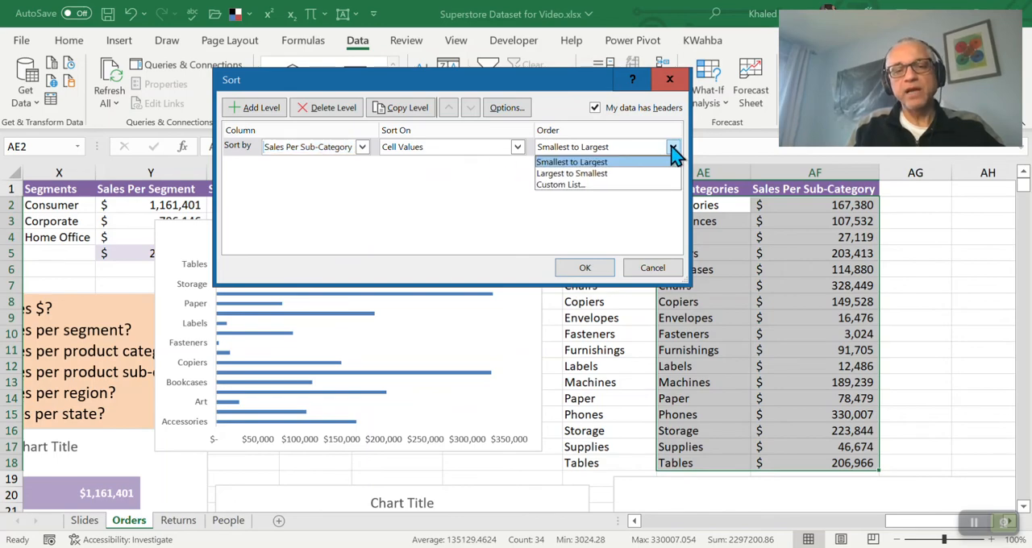
pyautogui.click(607, 174)
pyautogui.click(586, 270)
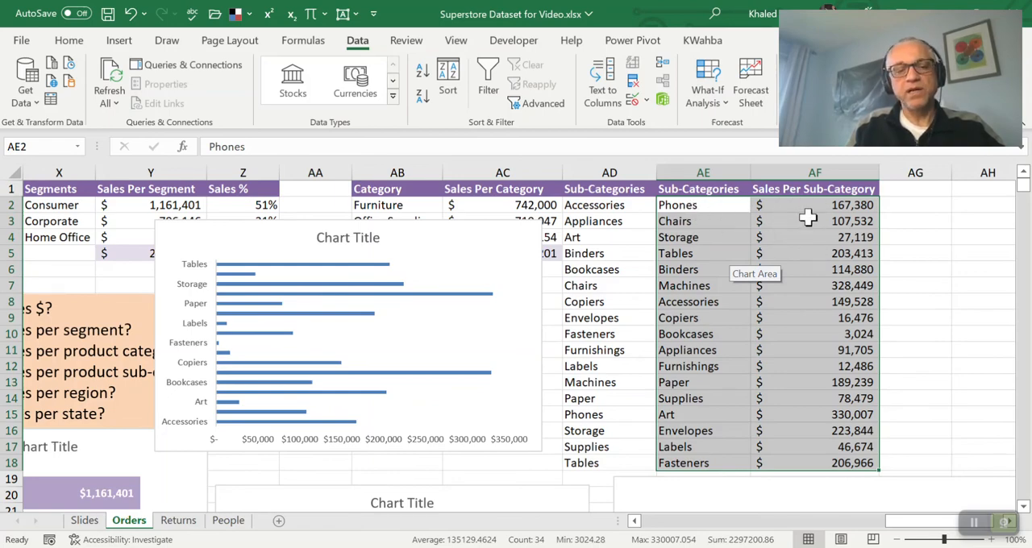
# Move the existing sub-category bar chart off the segment sales rows and check its source ranges
pyautogui.click(417, 239)
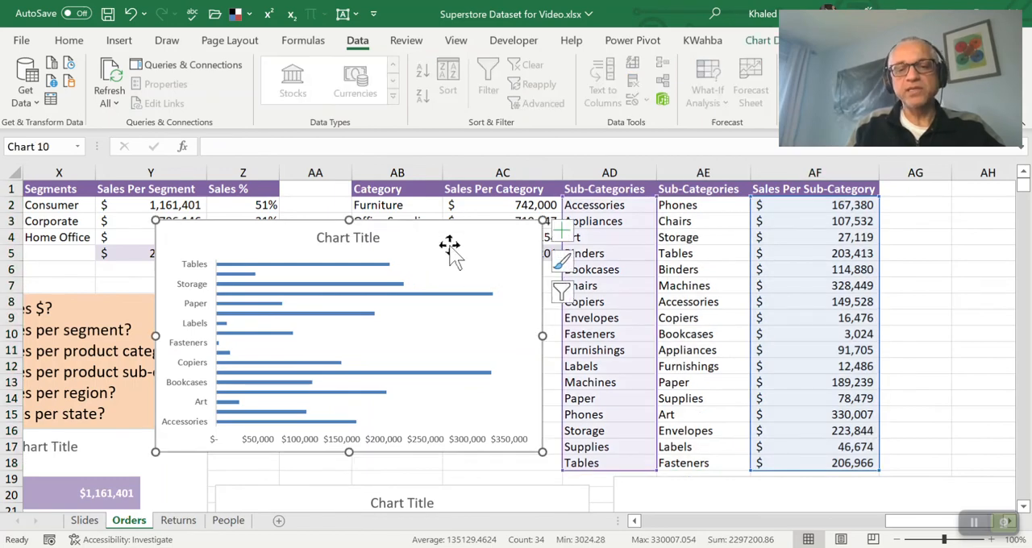
pyautogui.moveTo(491, 223); pyautogui.dragTo(463, 246)
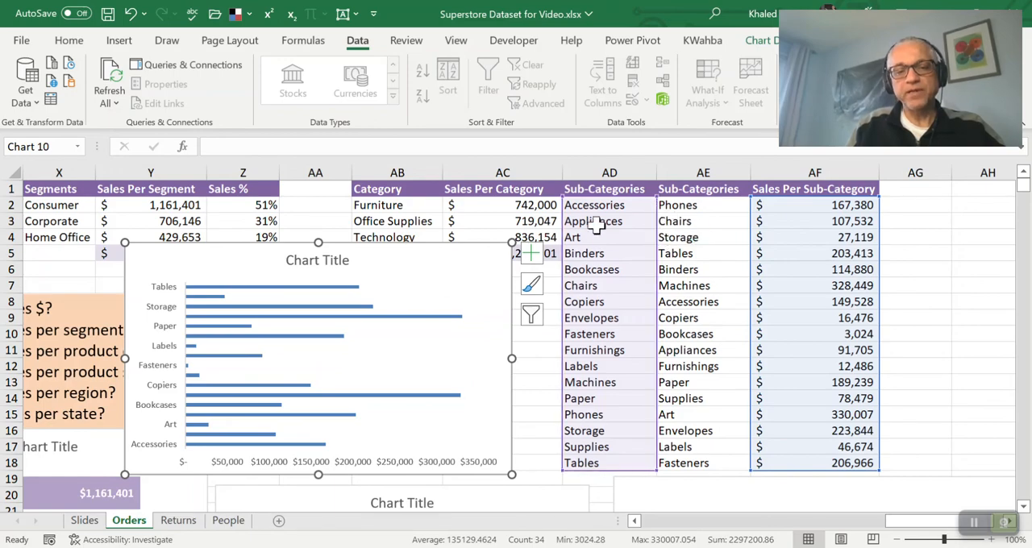
pyautogui.click(169, 321)
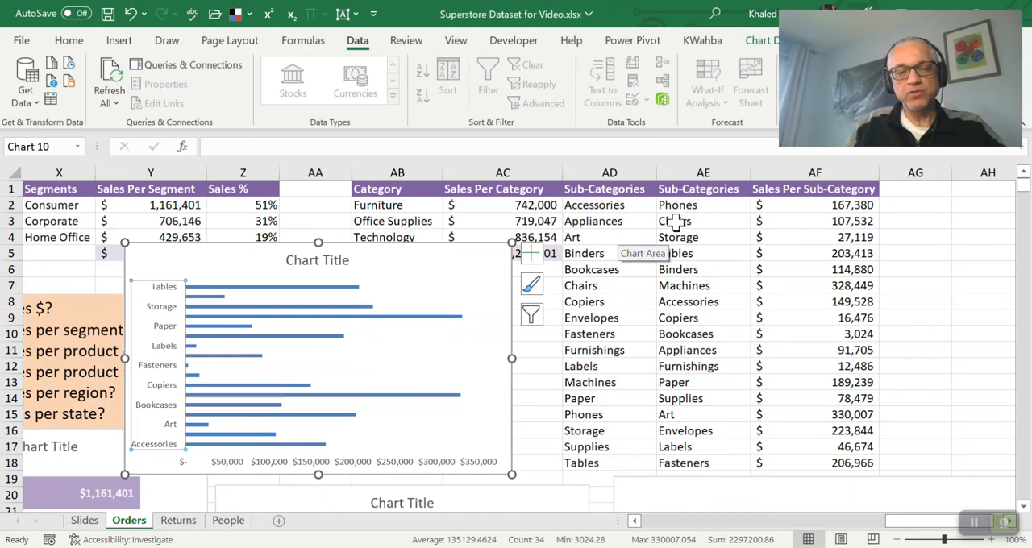
pyautogui.click(402, 250)
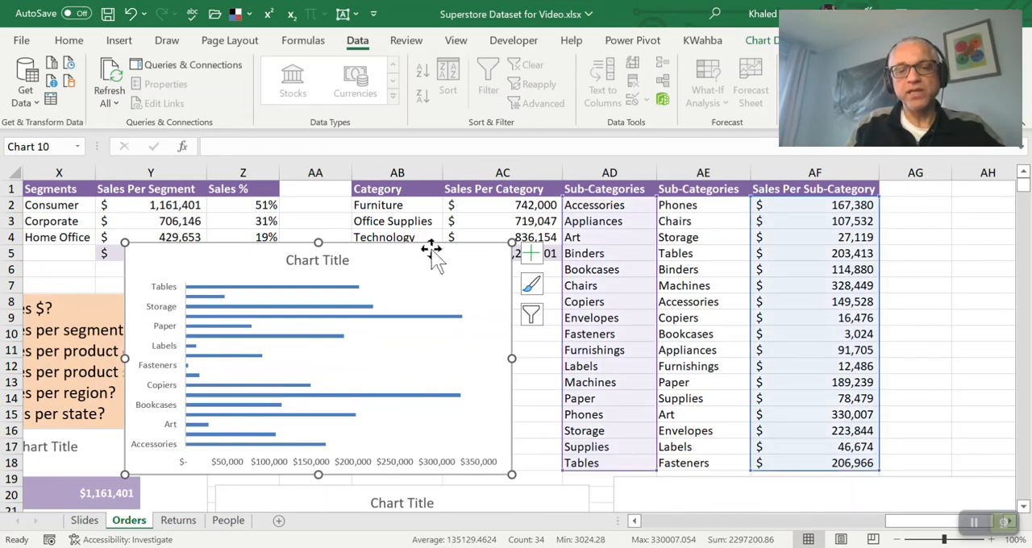
# Insert a 2-D clustered bar chart from the sub-category names and sales in AE2:AF18
pyautogui.click(689, 221)
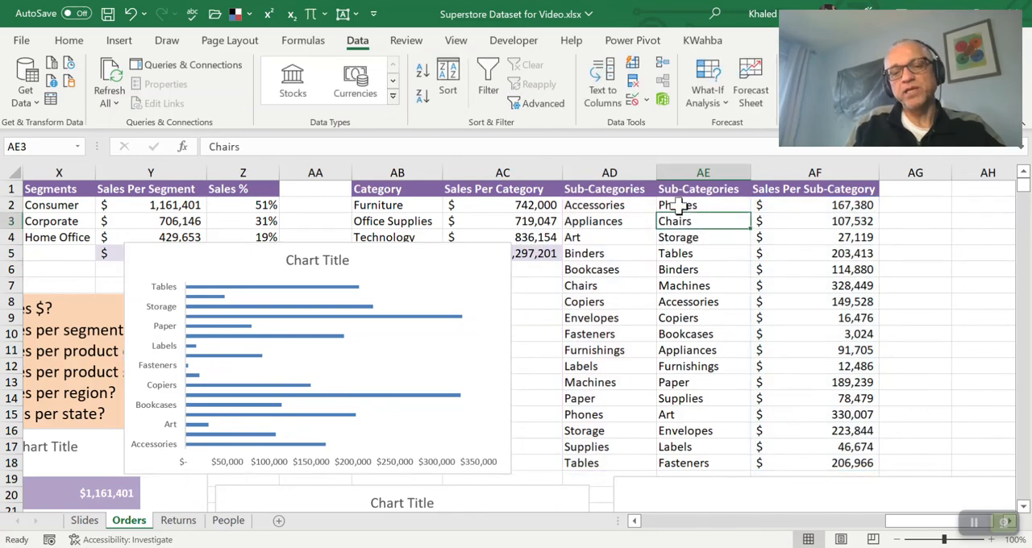
pyautogui.moveTo(677, 204); pyautogui.dragTo(817, 467)
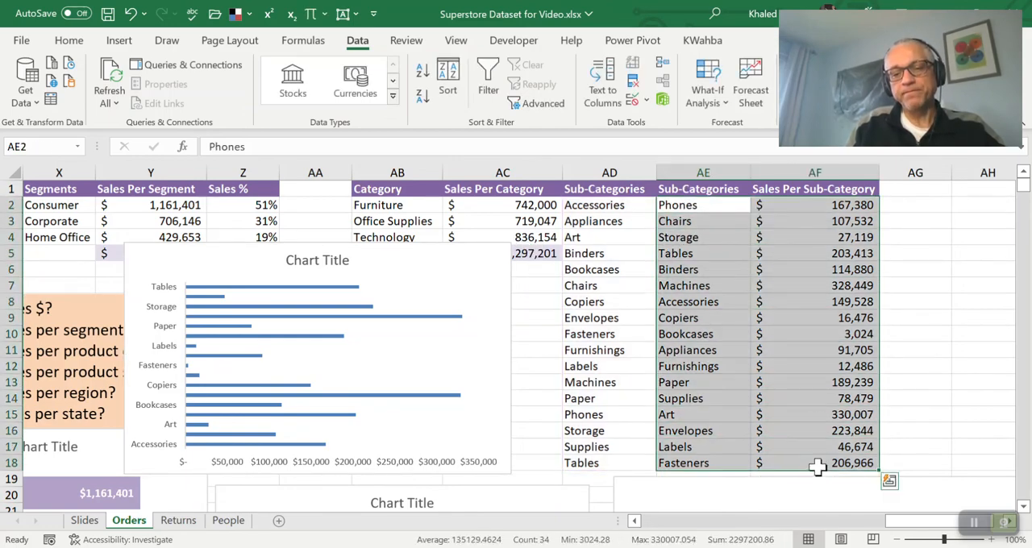
pyautogui.click(119, 42)
pyautogui.click(428, 66)
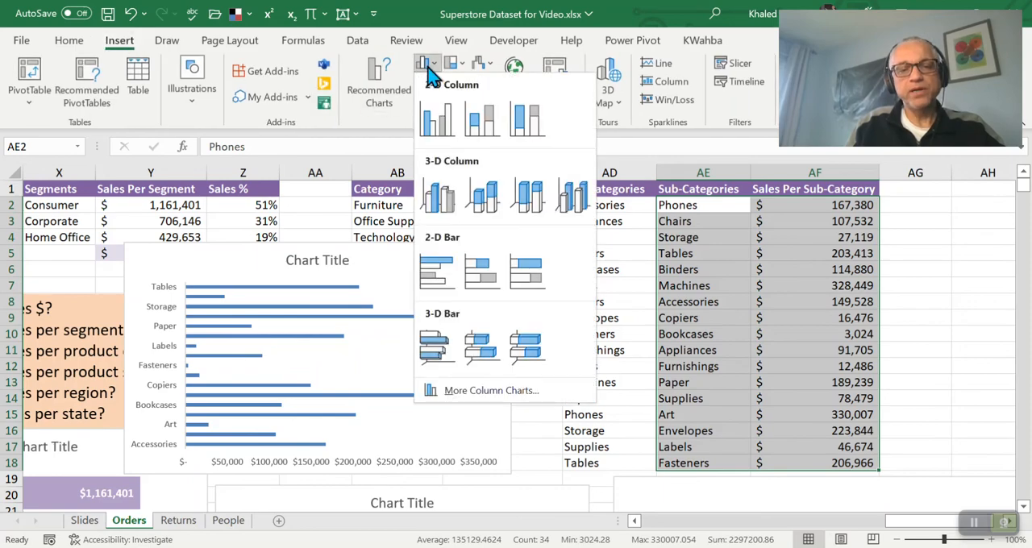
pyautogui.click(443, 272)
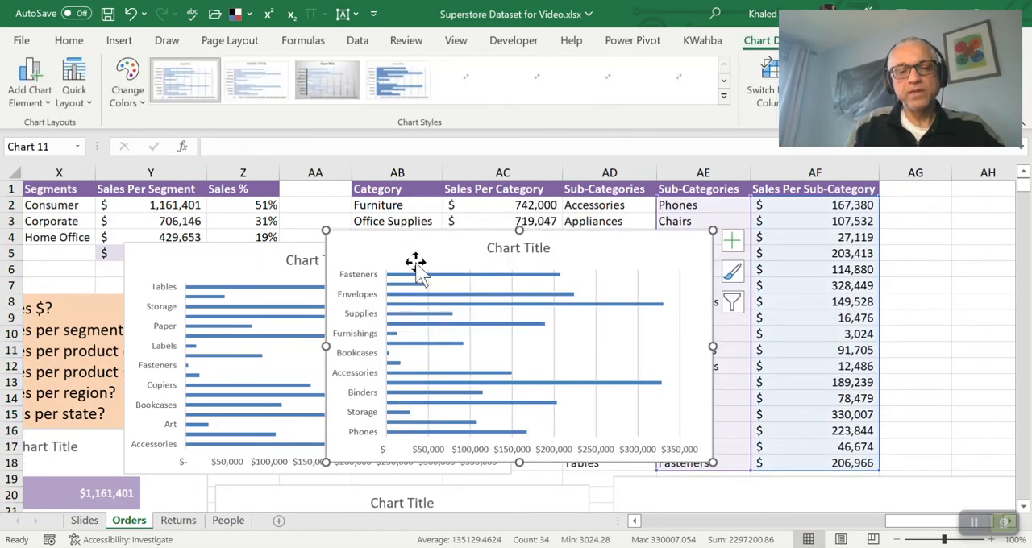
# Make the new bar chart tall enough to label every sub-category and move it clear of columns AE and AF
pyautogui.moveTo(472, 230); pyautogui.dragTo(486, 211)
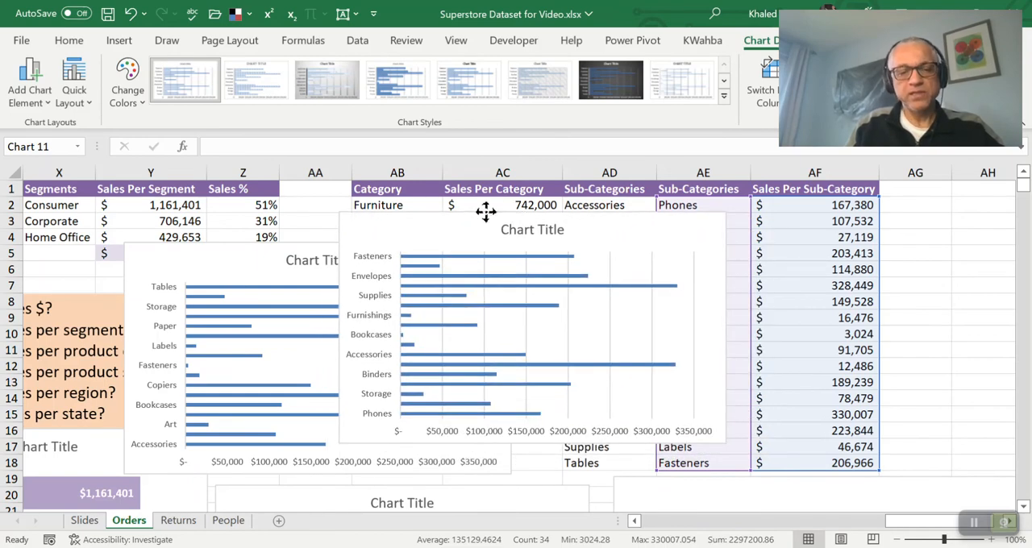
pyautogui.moveTo(486, 211); pyautogui.dragTo(485, 212)
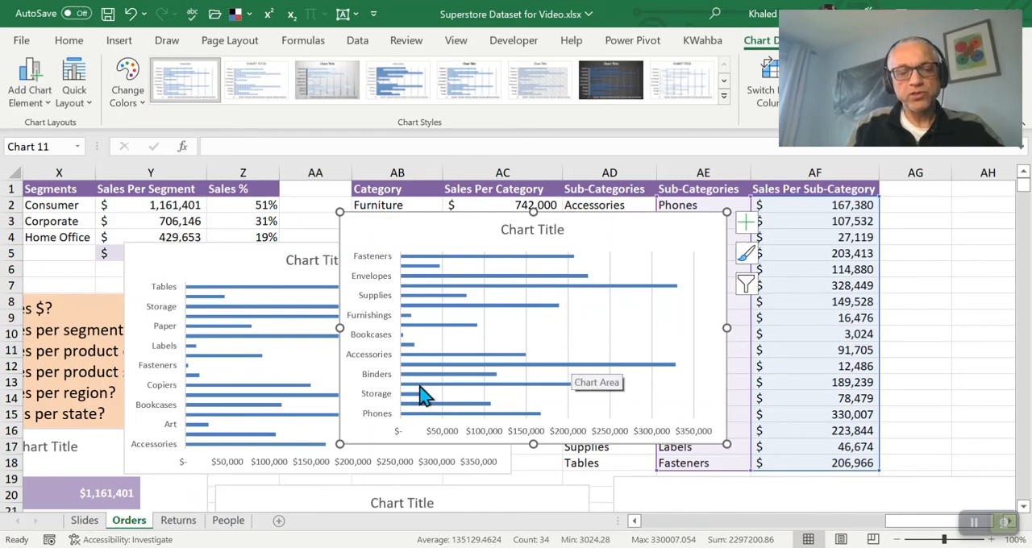
pyautogui.moveTo(533, 444); pyautogui.dragTo(533, 475)
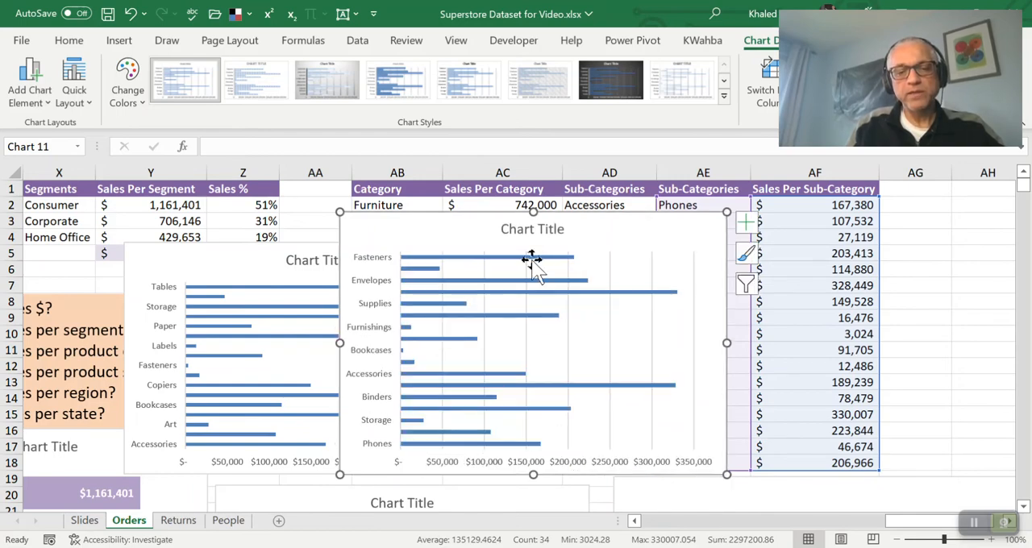
pyautogui.moveTo(532, 212); pyautogui.dragTo(532, 180)
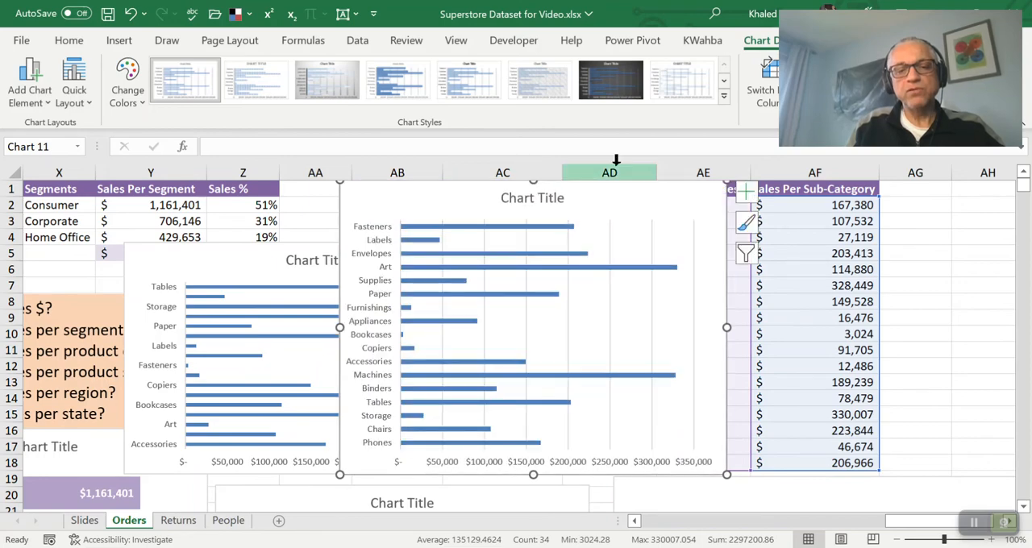
pyautogui.moveTo(721, 237); pyautogui.dragTo(615, 246)
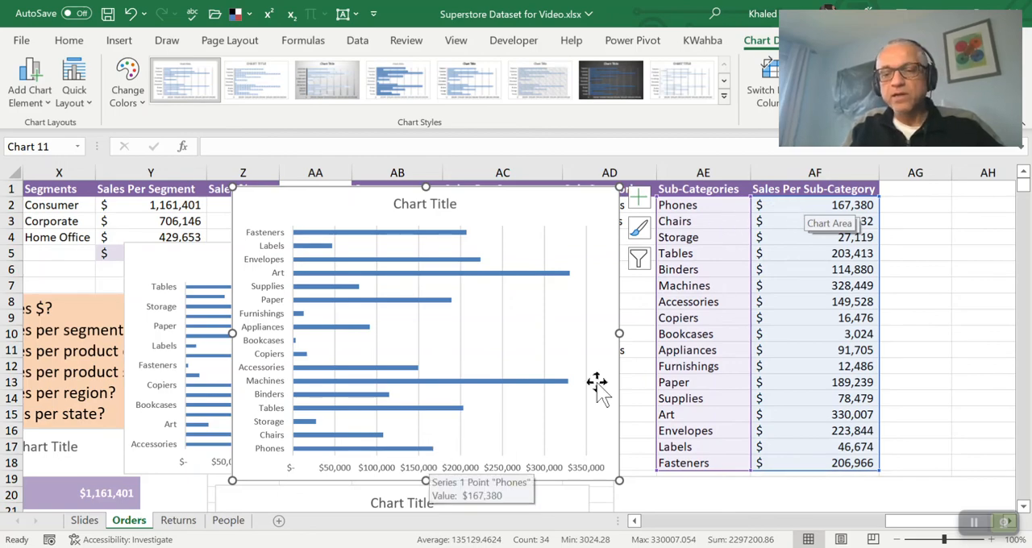
# Check the SUMIFS formulas in the Sales Per Sub-Category column from AF2 down to AF18
pyautogui.click(809, 359)
pyautogui.click(812, 205)
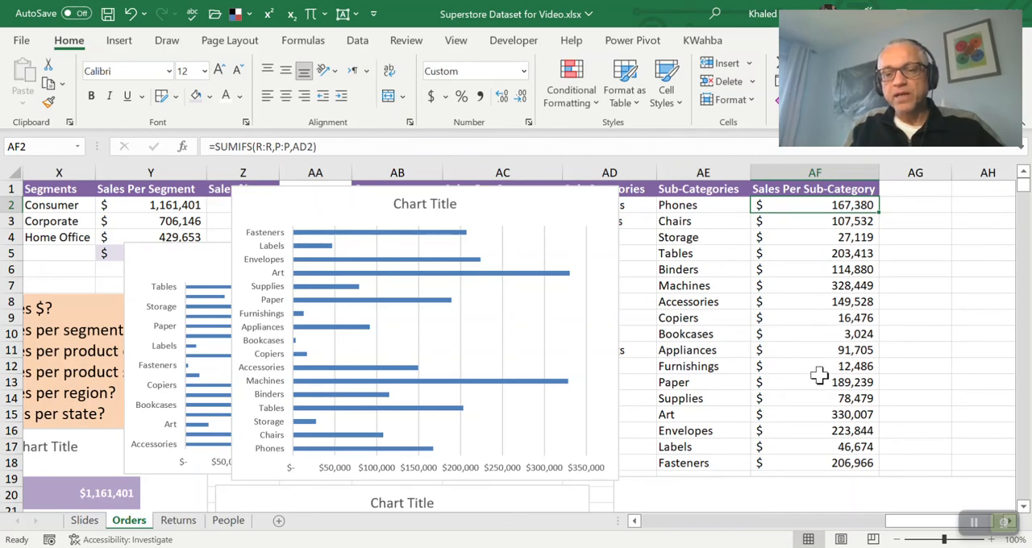
pyautogui.click(817, 432)
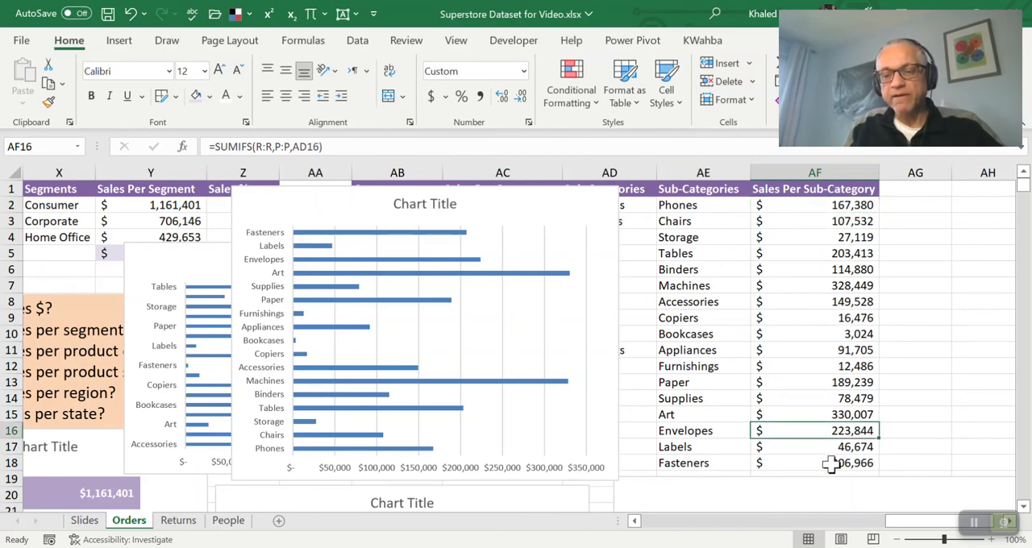
pyautogui.click(832, 465)
# Sort AE2:AF18 by Sales Per Sub-Category on cell values, from smallest to largest
pyautogui.moveTo(662, 206); pyautogui.dragTo(809, 463)
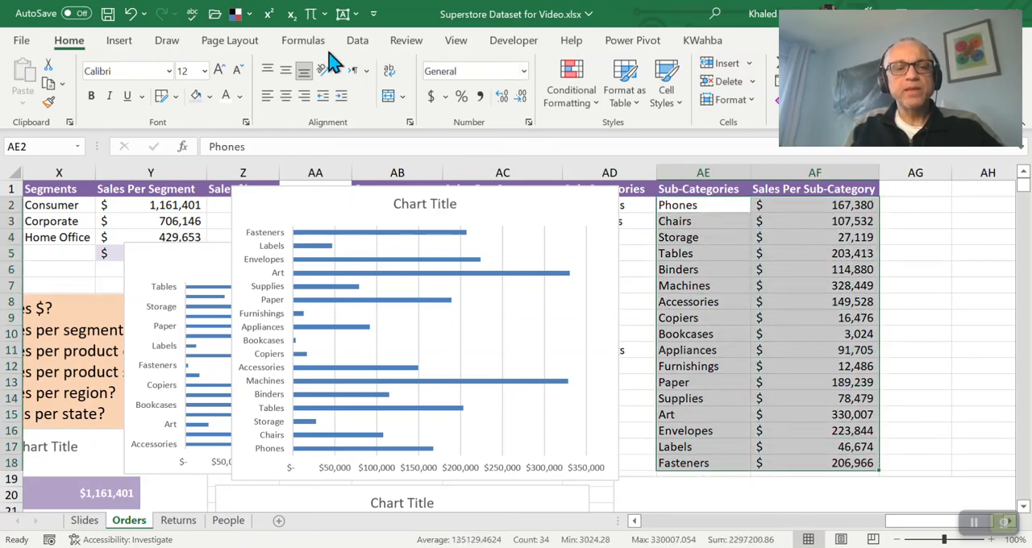
pyautogui.click(358, 39)
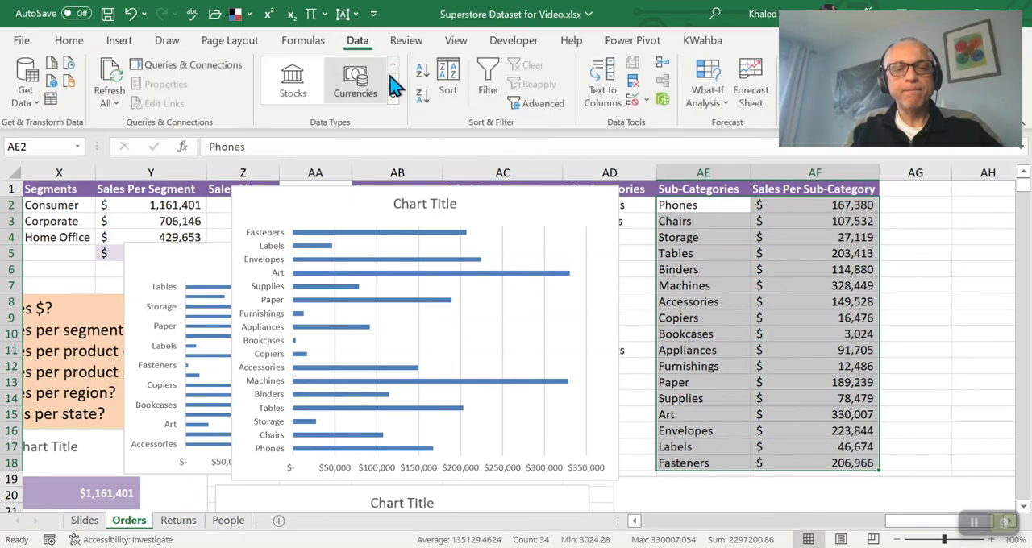
pyautogui.click(449, 74)
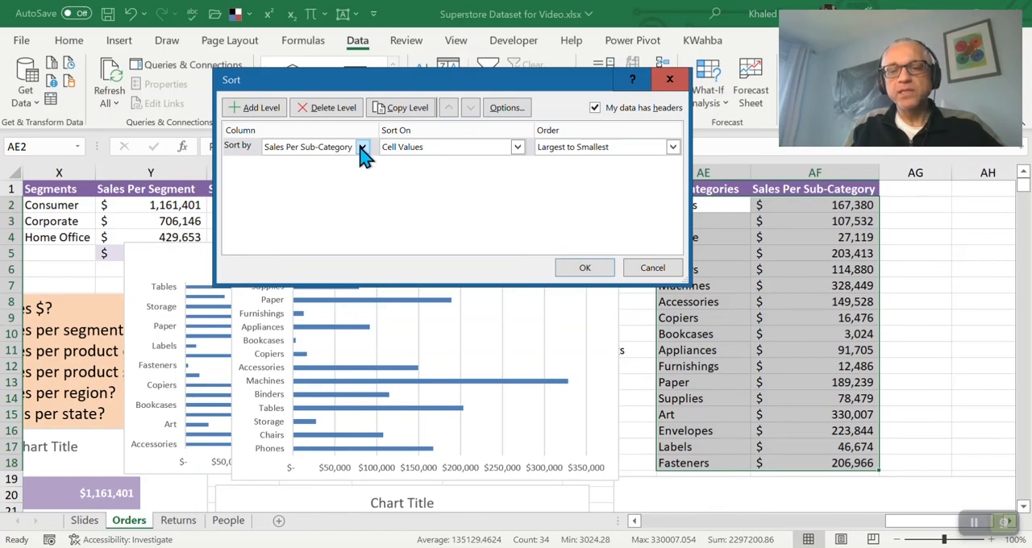
pyautogui.click(517, 148)
pyautogui.click(520, 159)
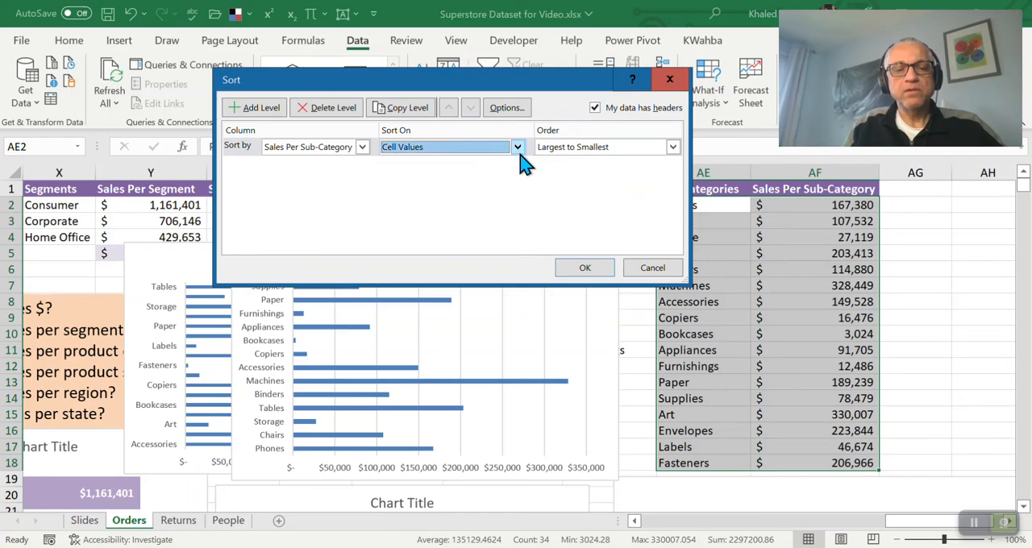
pyautogui.click(673, 149)
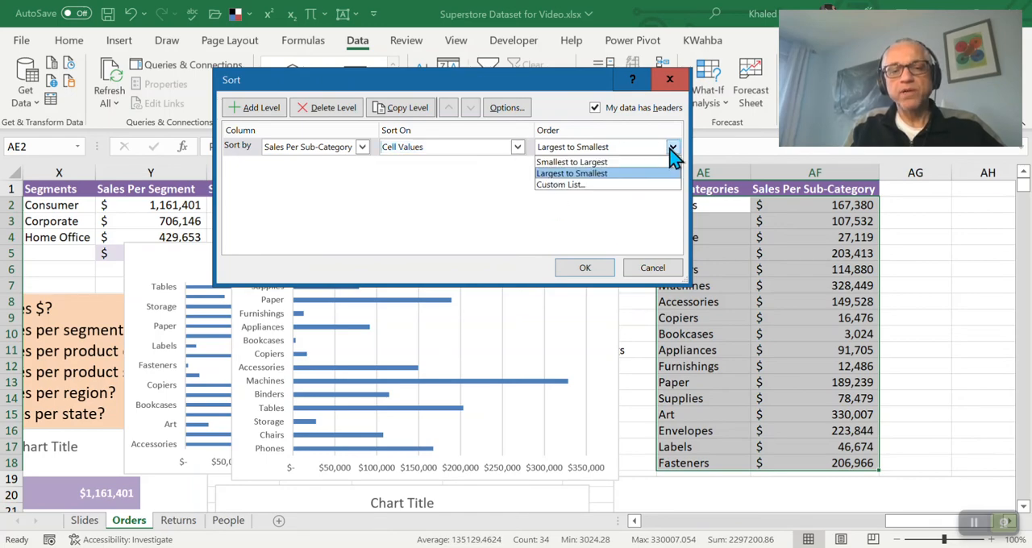
pyautogui.click(610, 162)
pyautogui.click(584, 270)
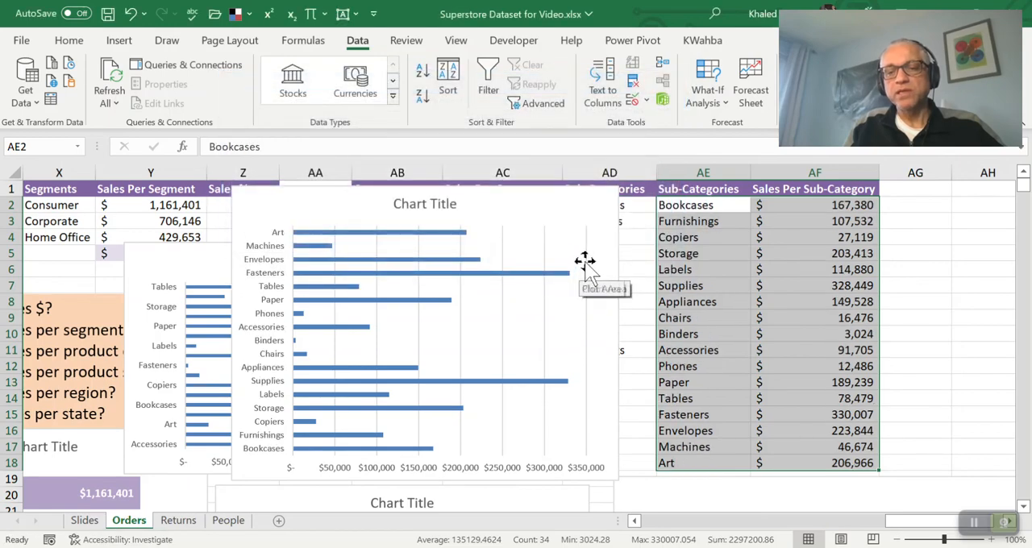
# Examine the order of the sorted names and sales in AE2:AF18 and compare the contents of AD2, AE2 and AF2
pyautogui.scroll(-2, 846, 251)
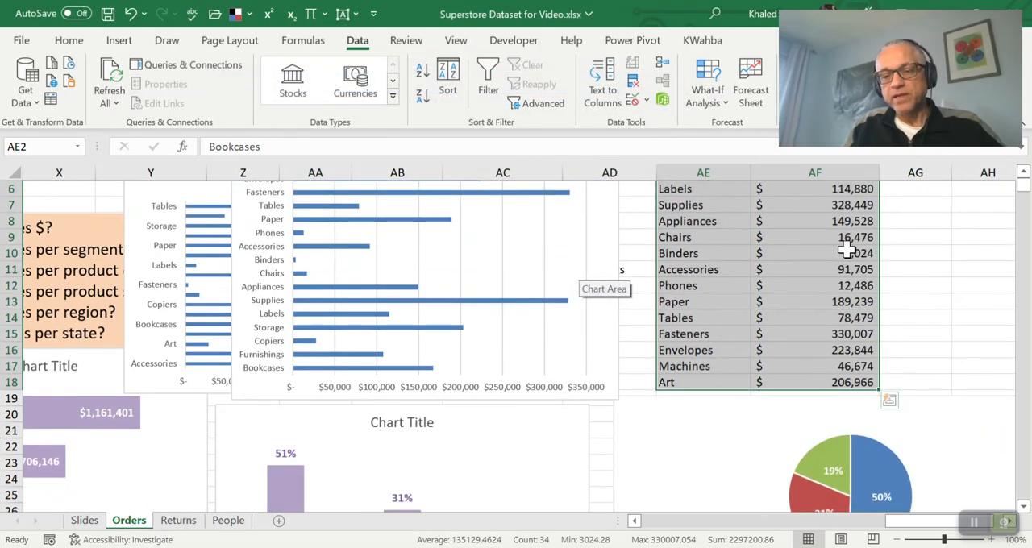
pyautogui.scroll(2, 846, 251)
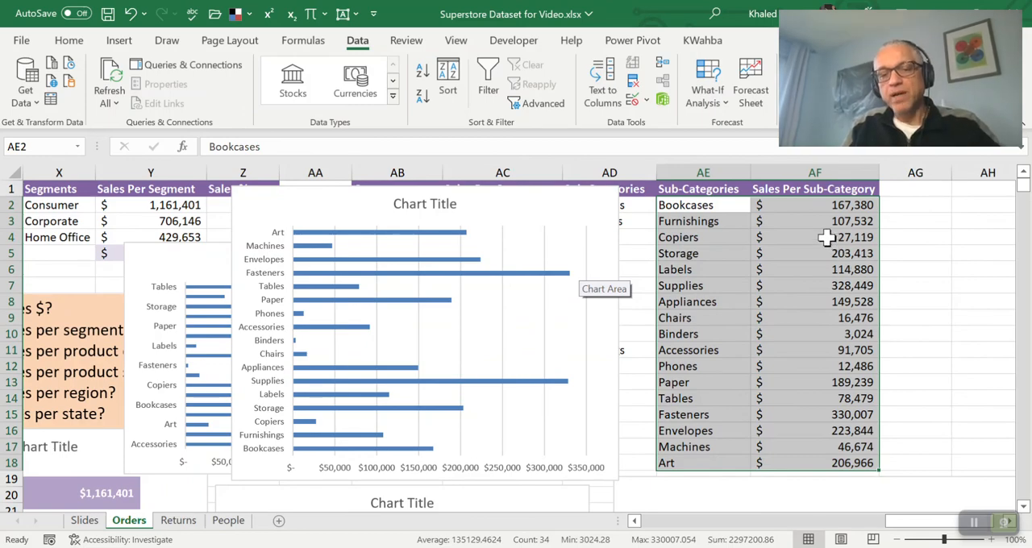
pyautogui.click(809, 215)
pyautogui.press('Up')
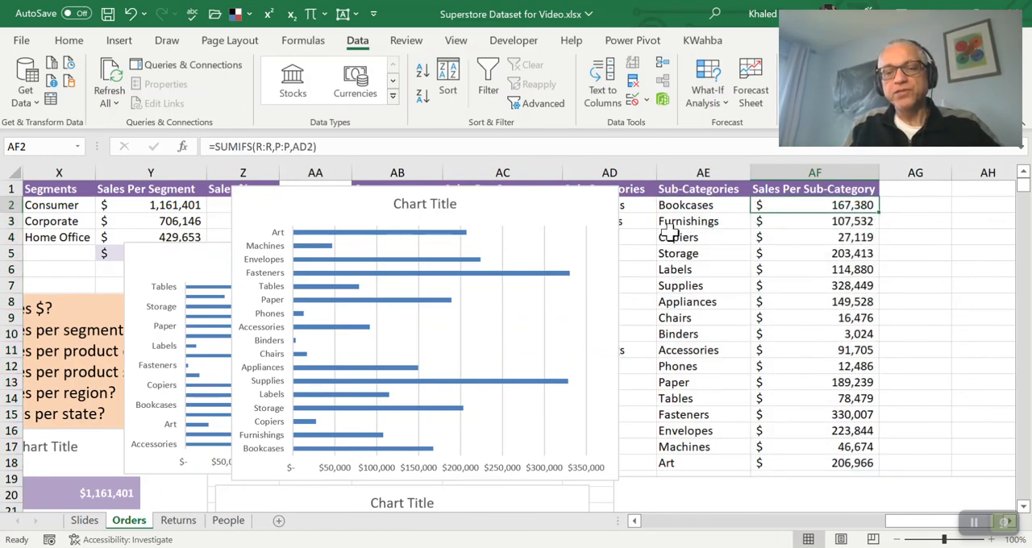
pyautogui.hotkey('shift', 'Down')
pyautogui.hotkey('shift', 'Down')
pyautogui.hotkey('shift', 'Down')
pyautogui.hotkey('shift', 'Down')
pyautogui.hotkey('shift', 'Down')
pyautogui.hotkey('shift', 'Down')
pyautogui.hotkey('shift', 'Down')
pyautogui.hotkey('shift', 'Down')
pyautogui.hotkey('shift', 'Down')
pyautogui.hotkey('shift', 'Down')
pyautogui.hotkey('shift', 'Down')
pyautogui.hotkey('shift', 'Down')
pyautogui.hotkey('shift', 'Down')
pyautogui.hotkey('shift', 'Down')
pyautogui.hotkey('shift', 'Down')
pyautogui.hotkey('shift', 'Down')
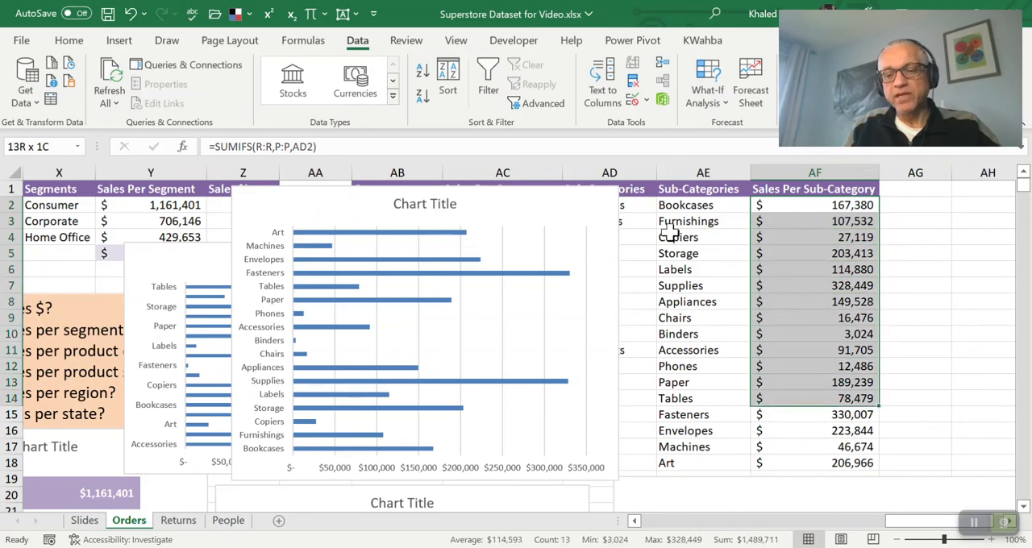
pyautogui.hotkey('ctrl', 'q')
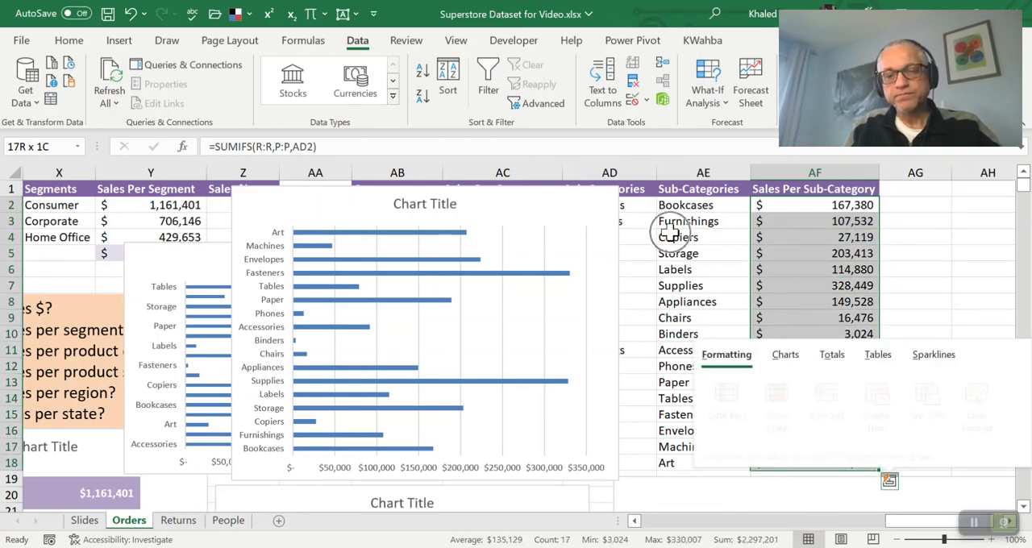
pyautogui.press('Left')
pyautogui.press('Escape')
pyautogui.press('Left')
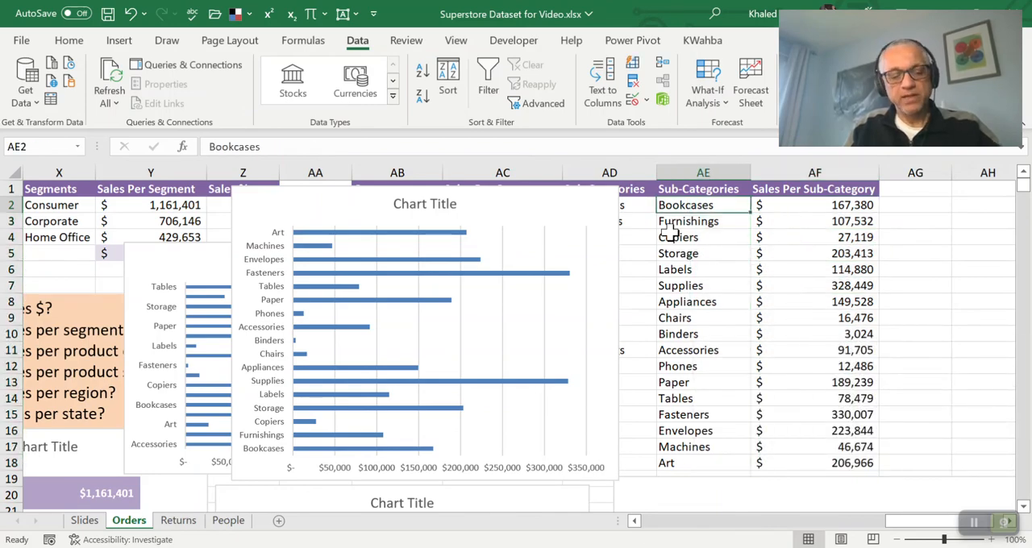
pyautogui.hotkey('shift', 'Right')
pyautogui.press('Left')
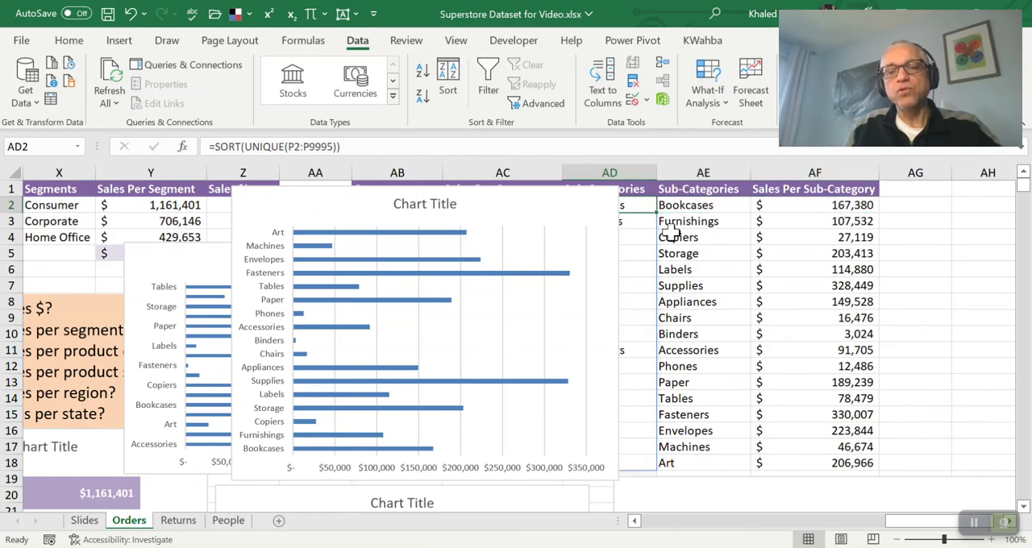
pyautogui.press('Right')
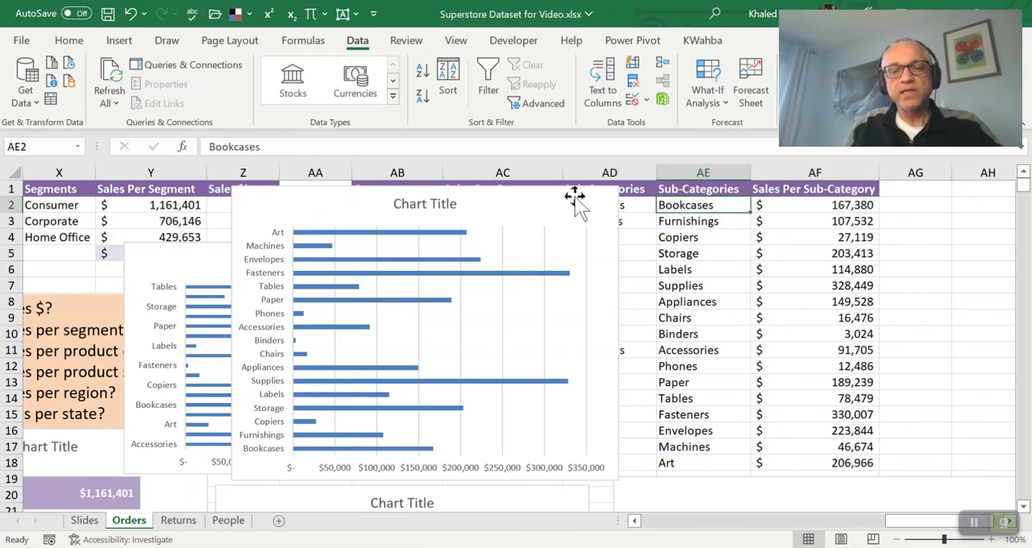
# Move the new bar chart off the Sub-Categories list in column AD and open the SUMIFS formula in AF2 to check its criteria cell
pyautogui.moveTo(573, 200); pyautogui.dragTo(388, 210)
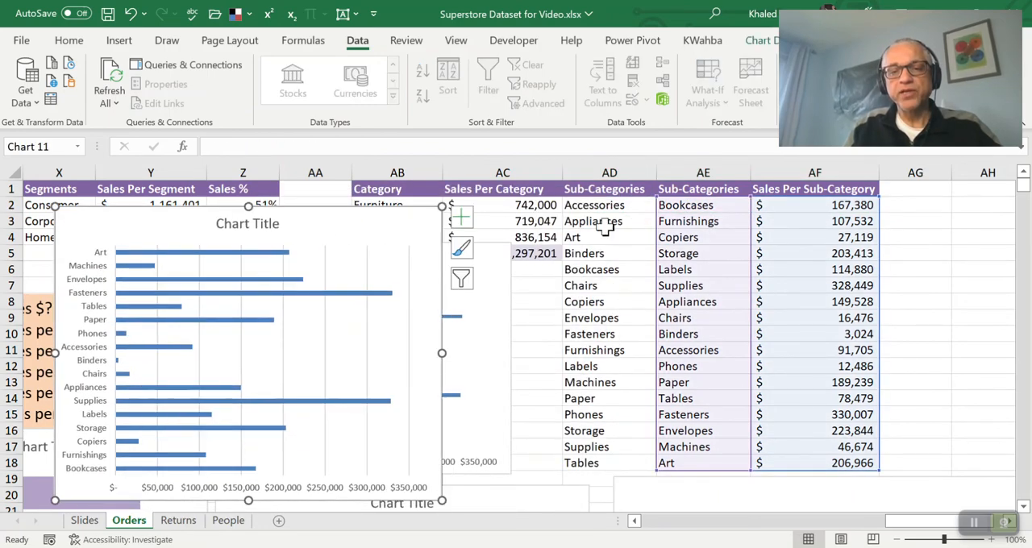
pyautogui.click(687, 205)
pyautogui.press('Left')
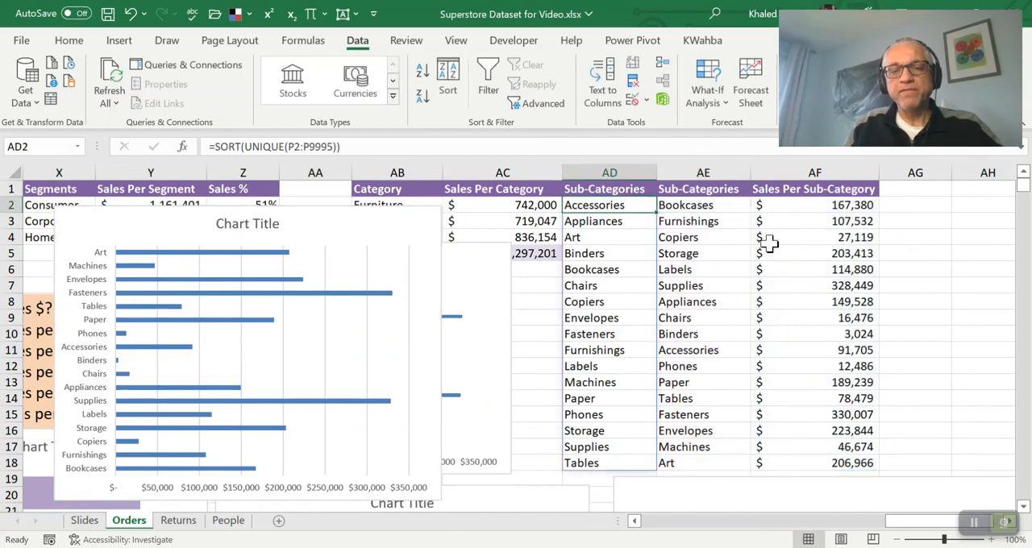
pyautogui.press('Right')
pyautogui.press('Left')
pyautogui.press('Right')
pyautogui.press('Right')
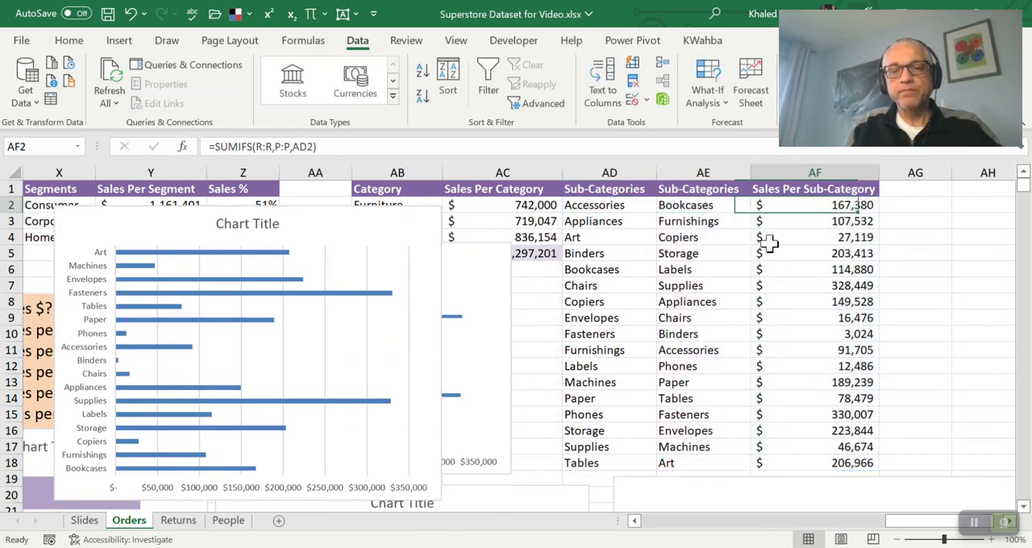
pyautogui.click(443, 145)
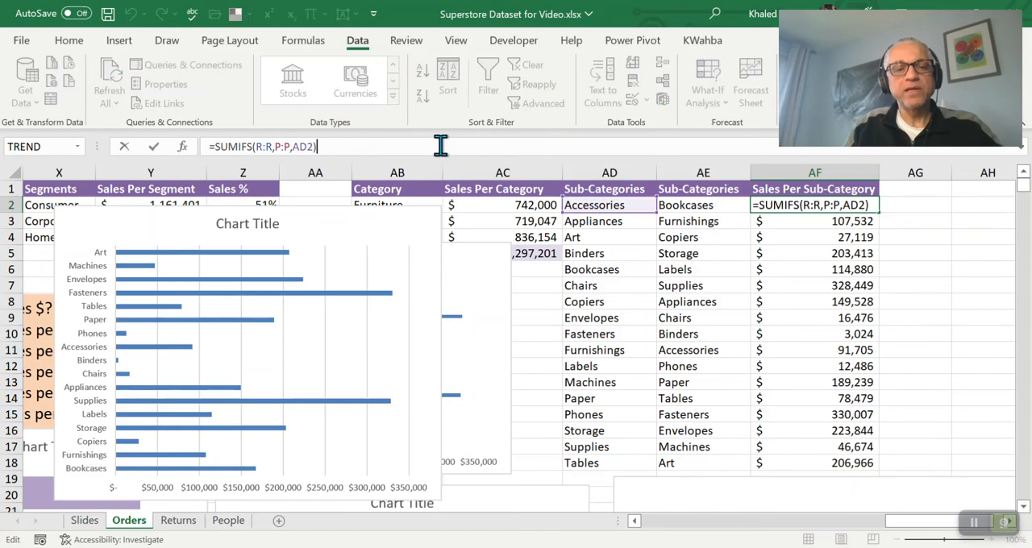
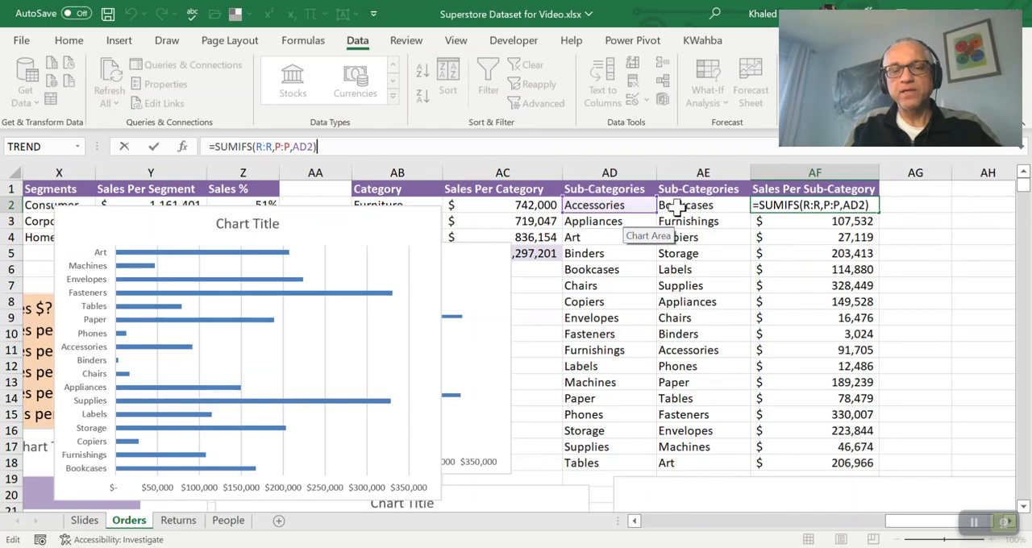
# Copy the Sub-Categories list in AD2:AD18 and paste it as values over AE2:AE18
pyautogui.click(754, 208)
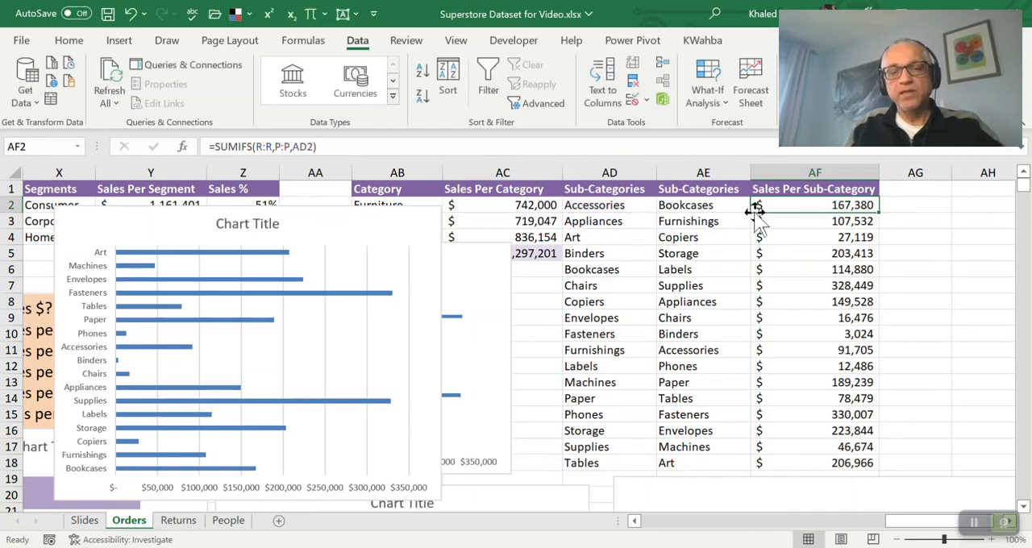
pyautogui.click(610, 208)
pyautogui.hotkey('shift', 'Down')
pyautogui.hotkey('shift', 'Down')
pyautogui.hotkey('shift', 'Down')
pyautogui.hotkey('shift', 'Down')
pyautogui.hotkey('shift', 'Down')
pyautogui.hotkey('shift', 'Down')
pyautogui.hotkey('shift', 'Down')
pyautogui.hotkey('shift', 'Down')
pyautogui.hotkey('shift', 'Down')
pyautogui.hotkey('shift', 'Down')
pyautogui.hotkey('shift', 'Down')
pyautogui.hotkey('shift', 'Down')
pyautogui.hotkey('shift', 'Down')
pyautogui.hotkey('shift', 'Down')
pyautogui.hotkey('shift', 'Down')
pyautogui.hotkey('shift', 'Down')
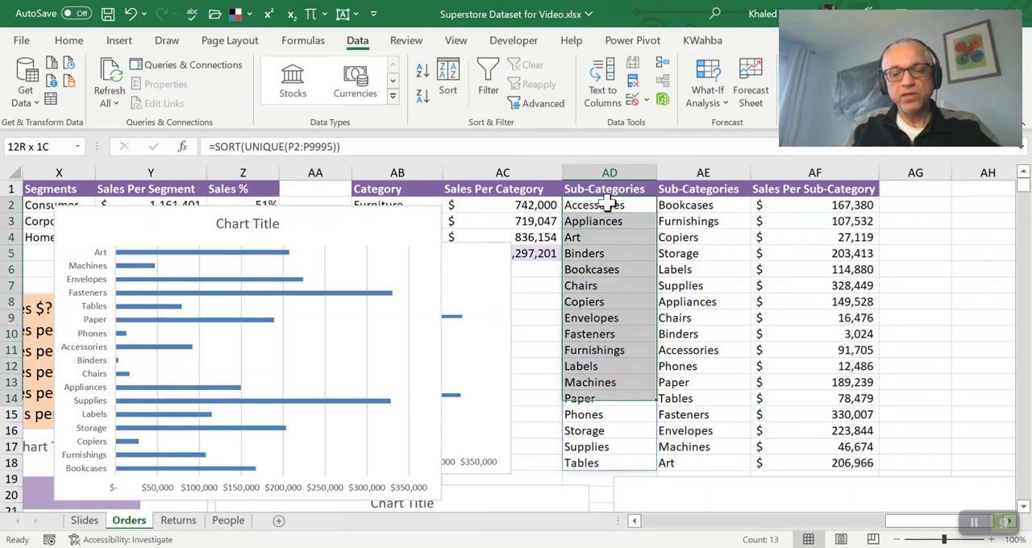
pyautogui.hotkey('ctrl', 'c')
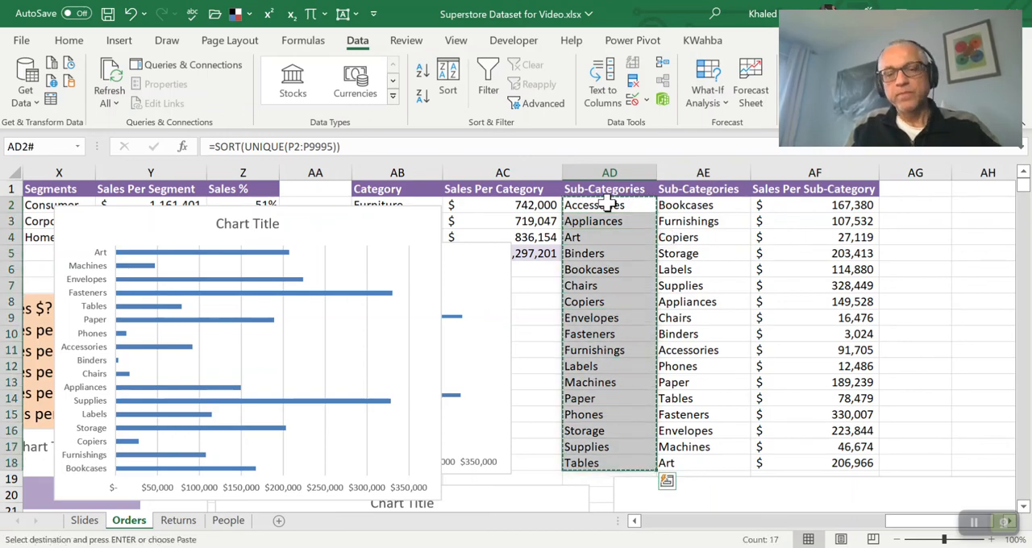
pyautogui.click(695, 207)
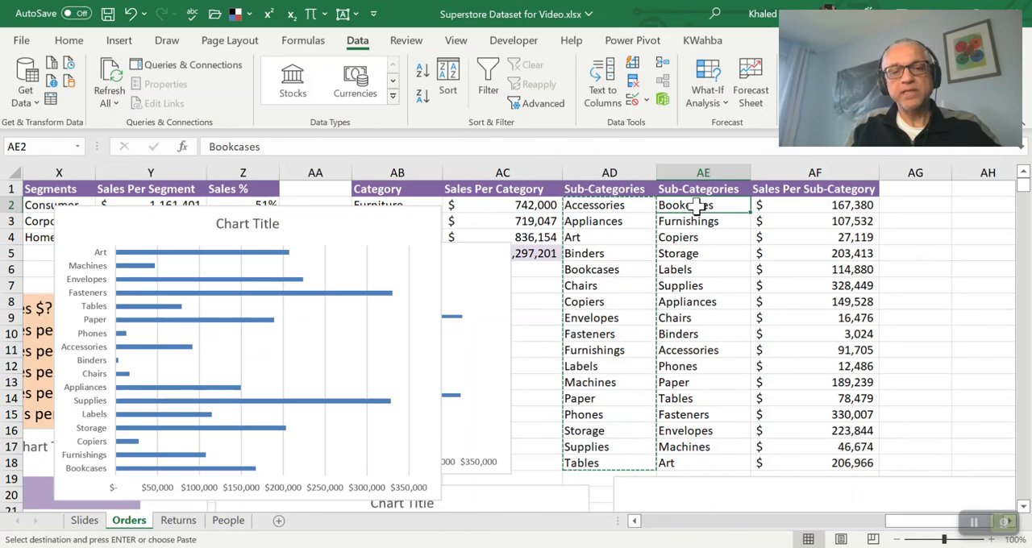
pyautogui.rightClick(696, 205)
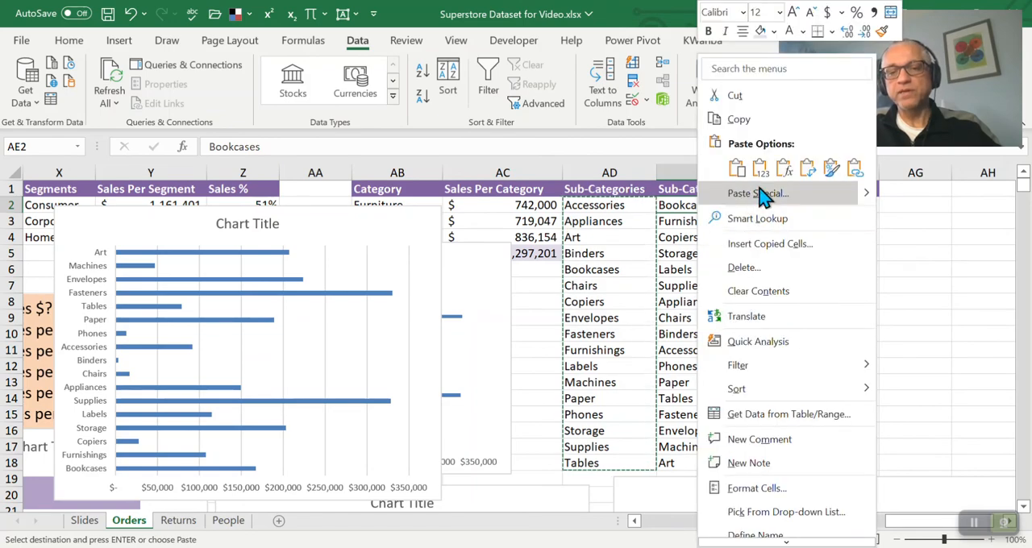
pyautogui.click(762, 169)
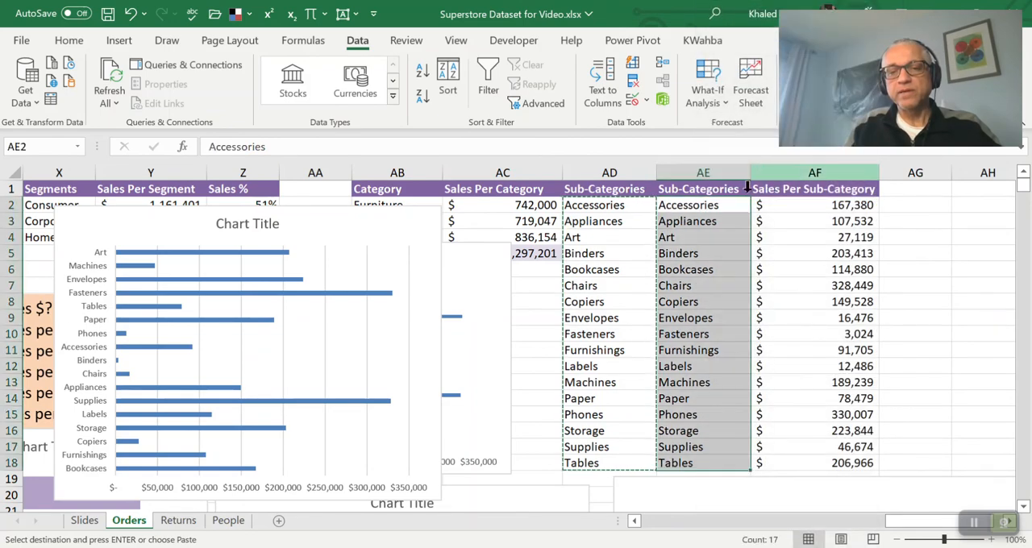
# Compare the pasted names in AE2 with the list formula in AD2 and the SUMIFS formula in AF2
pyautogui.press('Right')
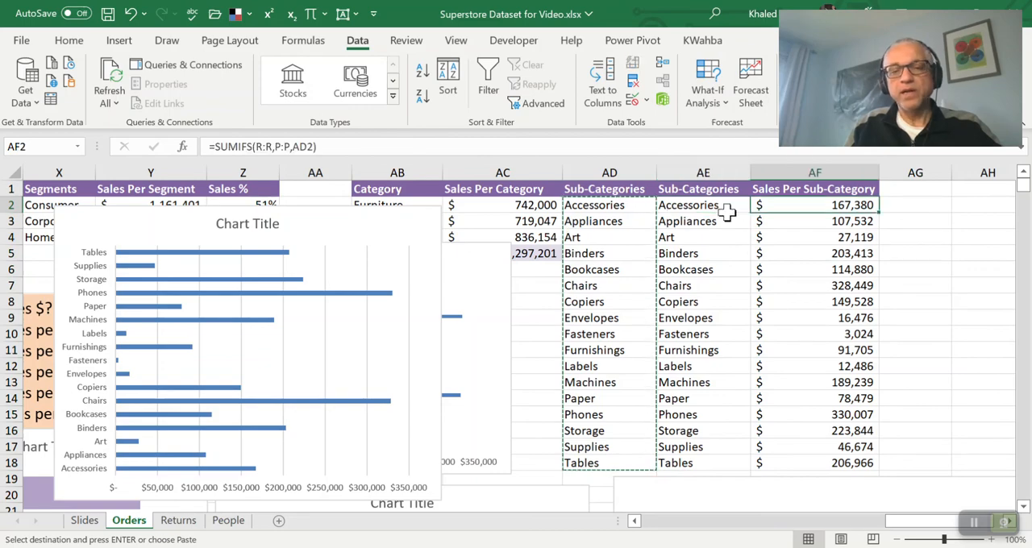
pyautogui.press('Left')
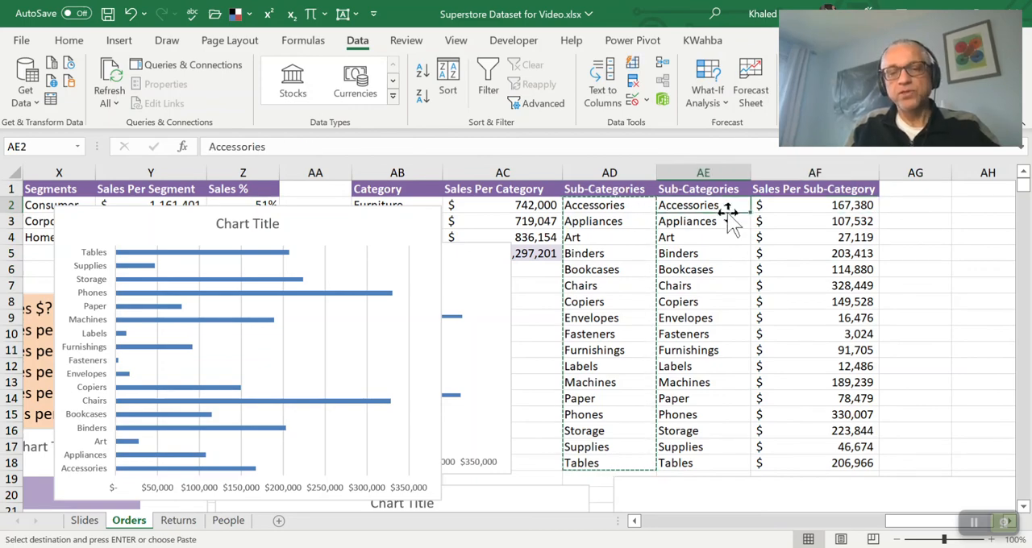
pyautogui.press('Right')
pyautogui.hotkey('shift', 'Down')
pyautogui.hotkey('shift', 'Down')
pyautogui.hotkey('shift', 'Down')
pyautogui.hotkey('shift', 'Down')
pyautogui.hotkey('shift', 'Down')
pyautogui.hotkey('shift', 'Down')
pyautogui.hotkey('shift', 'Down')
pyautogui.hotkey('shift', 'Down')
pyautogui.hotkey('shift', 'Down')
pyautogui.hotkey('shift', 'Down')
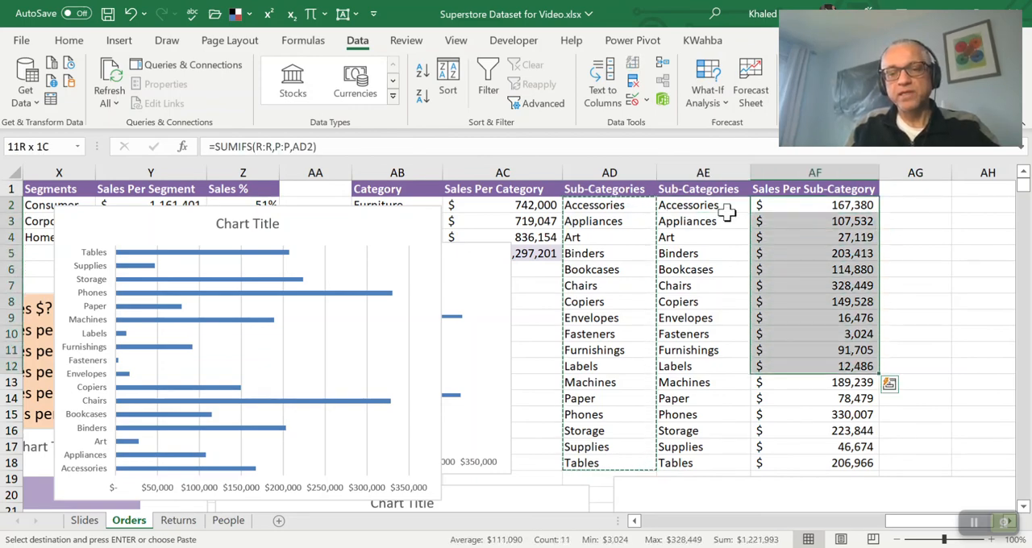
pyautogui.press('Escape')
pyautogui.press('Left')
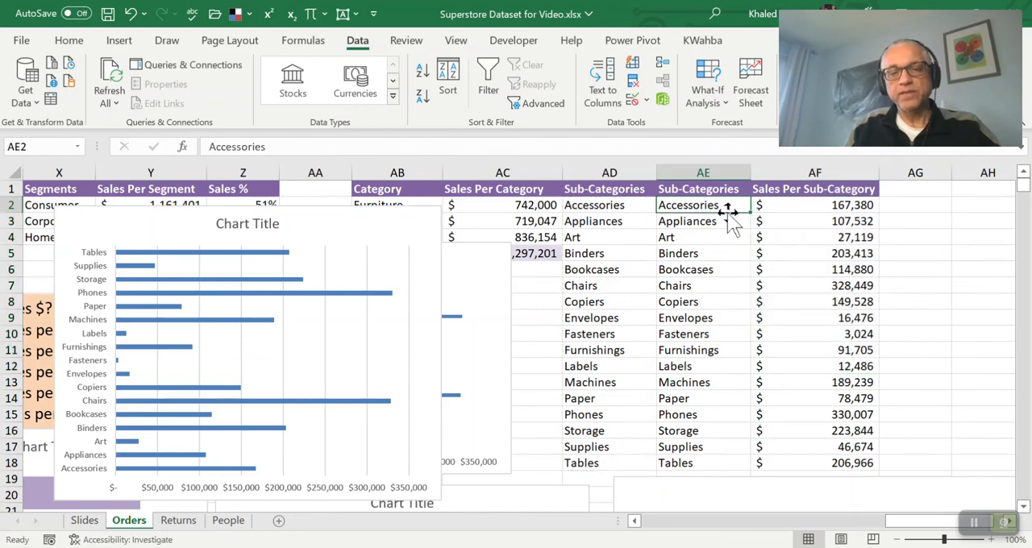
pyautogui.press('Left')
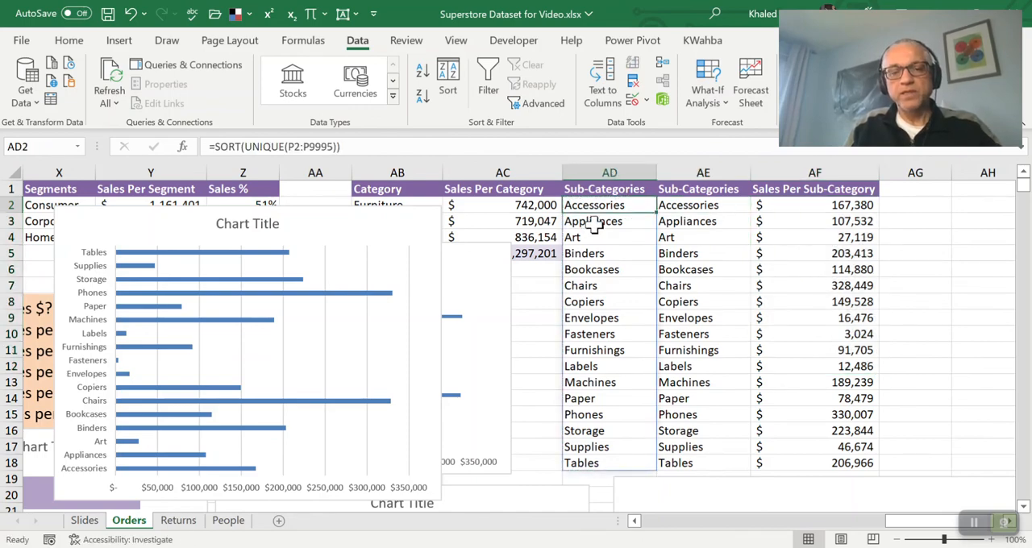
pyautogui.click(696, 205)
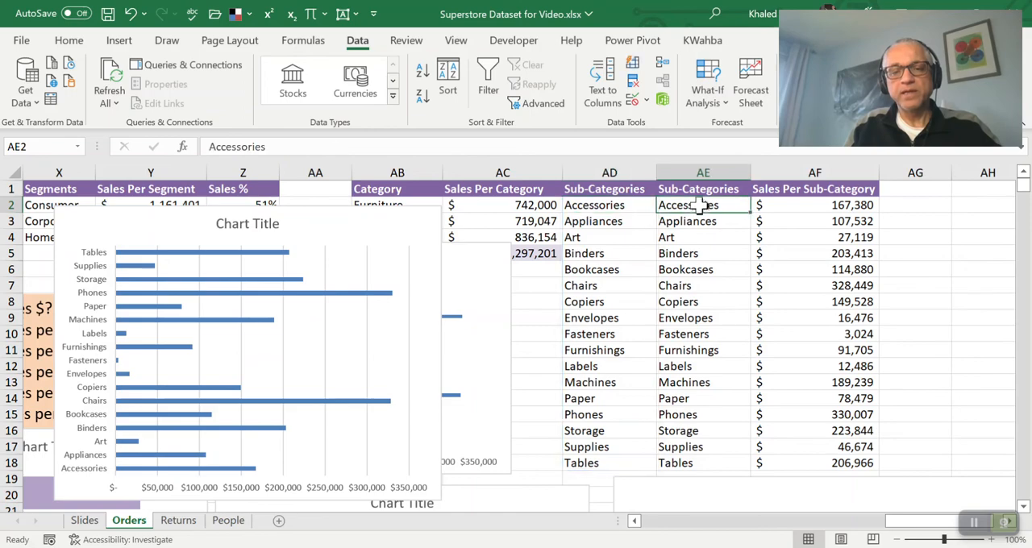
# Change the criteria of the SUMIFS formula in AF2 to AE2 and fill the formula down to AF18
pyautogui.click(781, 206)
pyautogui.click(432, 146)
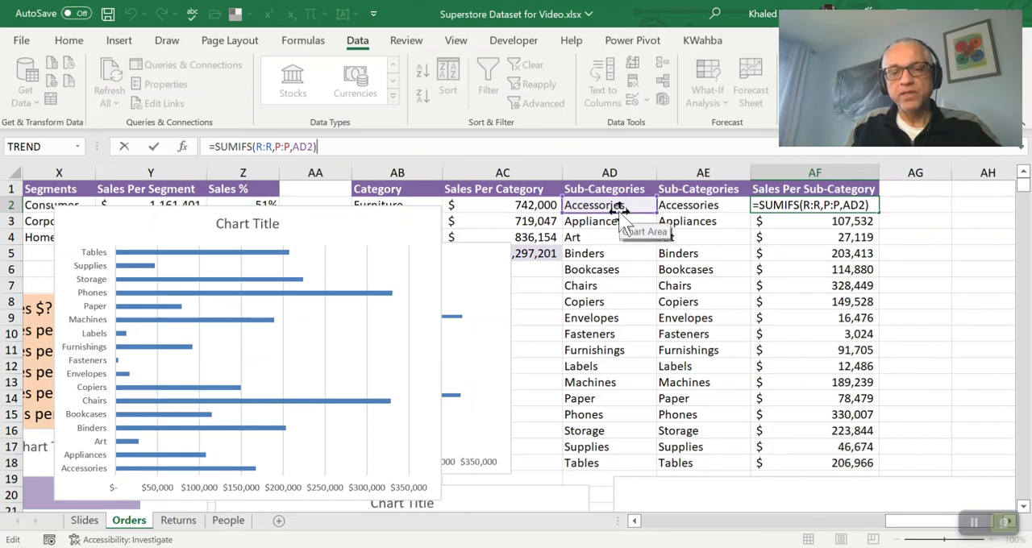
pyautogui.click(694, 208)
pyautogui.press('Return')
pyautogui.press('Up')
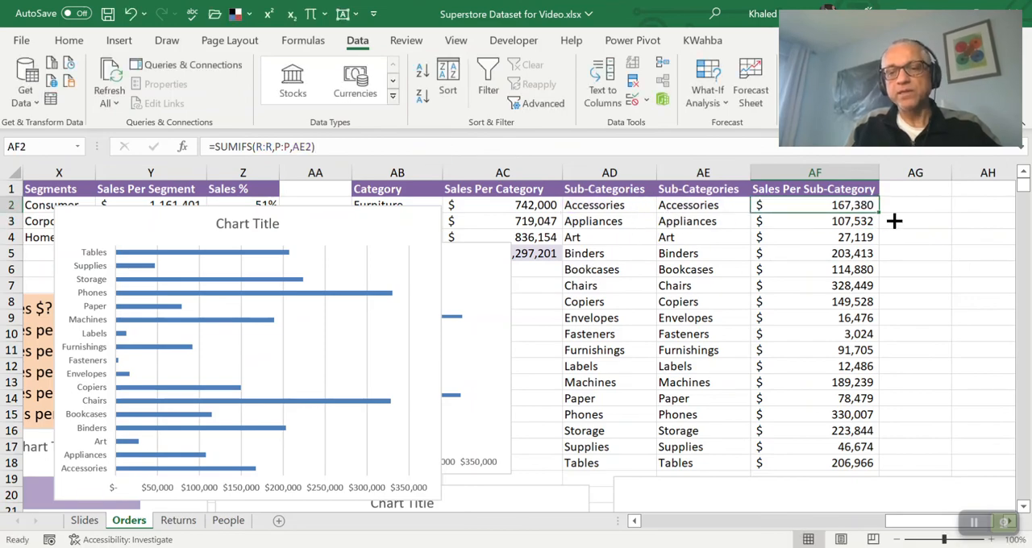
pyautogui.doubleClick(881, 213)
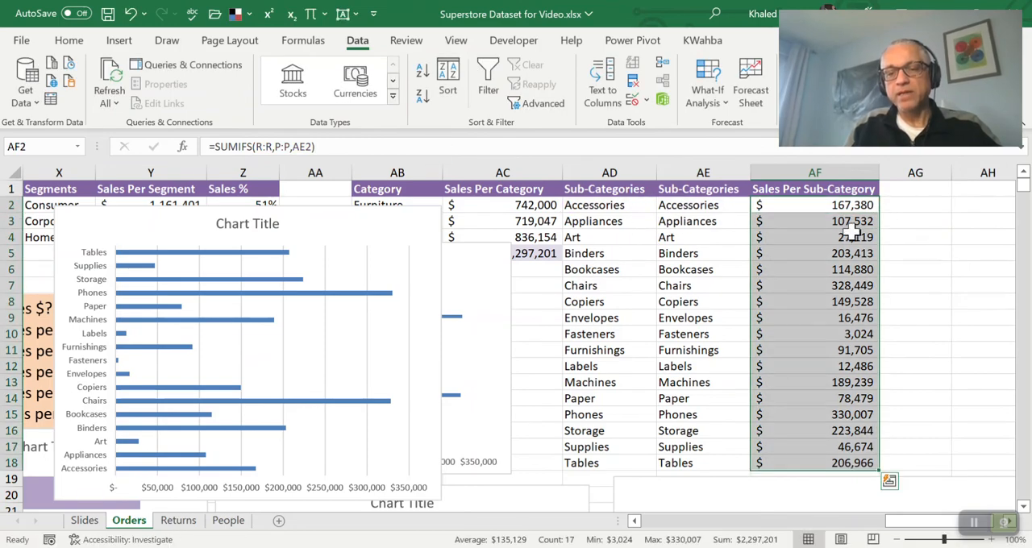
# Check which criteria cell the SUMIFS formula in AF2 refers to
pyautogui.click(835, 208)
pyautogui.click(708, 207)
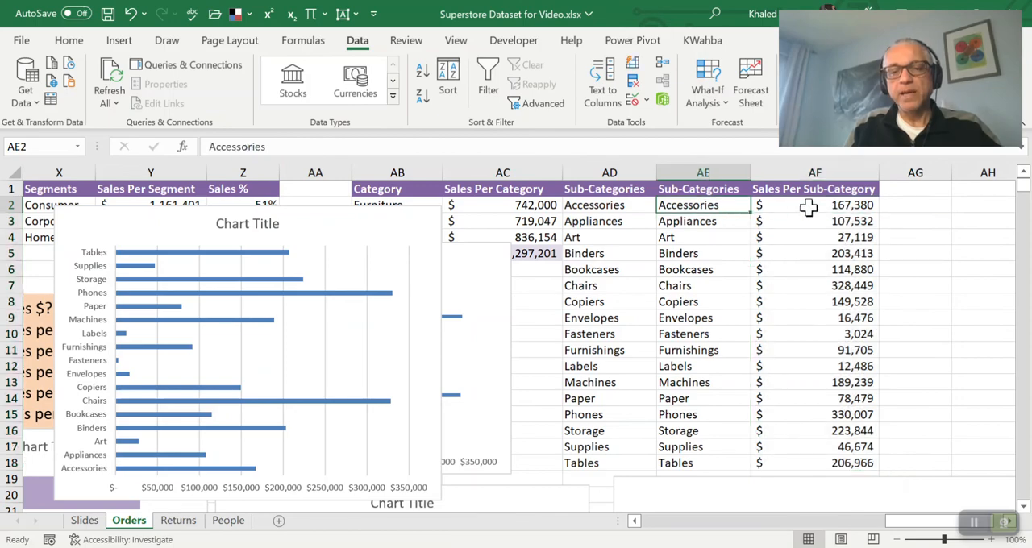
pyautogui.click(807, 206)
pyautogui.press('F2')
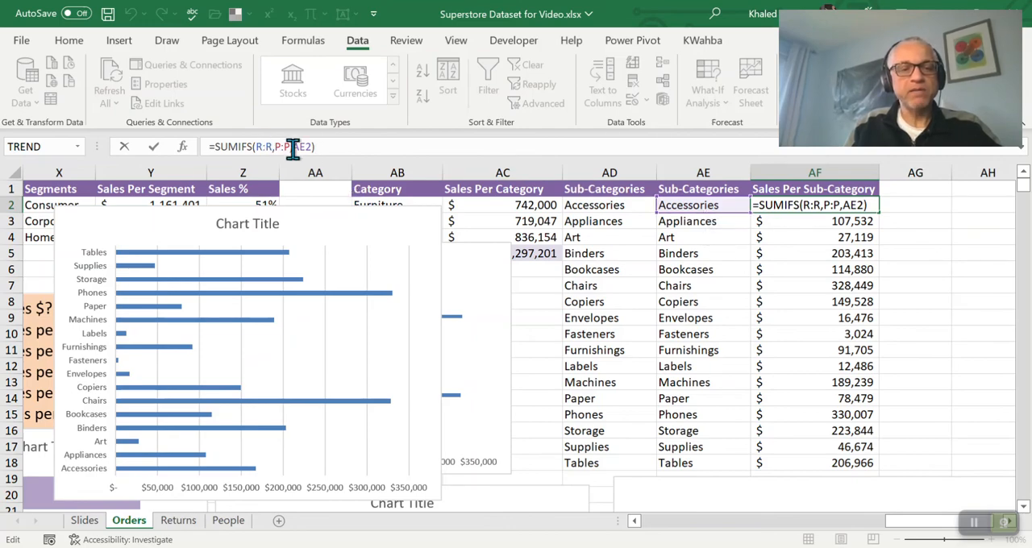
pyautogui.hotkey('ctrl', 'Return')
# Sort AE2:AF18 by Sales Per Sub-Category on cell values, from largest to smallest
pyautogui.press('Left')
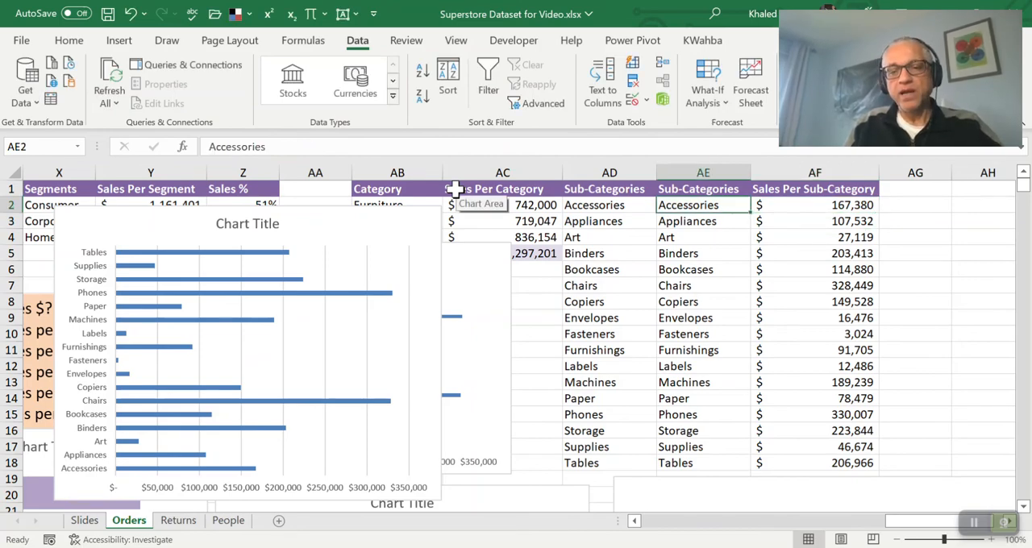
pyautogui.hotkey('shift', 'Right')
pyautogui.hotkey('shift', 'Down')
pyautogui.hotkey('shift', 'Down')
pyautogui.hotkey('shift', 'Down')
pyautogui.hotkey('shift', 'Down')
pyautogui.hotkey('shift', 'Down')
pyautogui.hotkey('shift', 'Down')
pyautogui.hotkey('shift', 'Down')
pyautogui.hotkey('shift', 'Down')
pyautogui.hotkey('shift', 'Down')
pyautogui.hotkey('shift', 'Down')
pyautogui.hotkey('shift', 'Down')
pyautogui.hotkey('shift', 'Down')
pyautogui.hotkey('shift', 'Down')
pyautogui.hotkey('shift', 'Down')
pyautogui.hotkey('shift', 'Down')
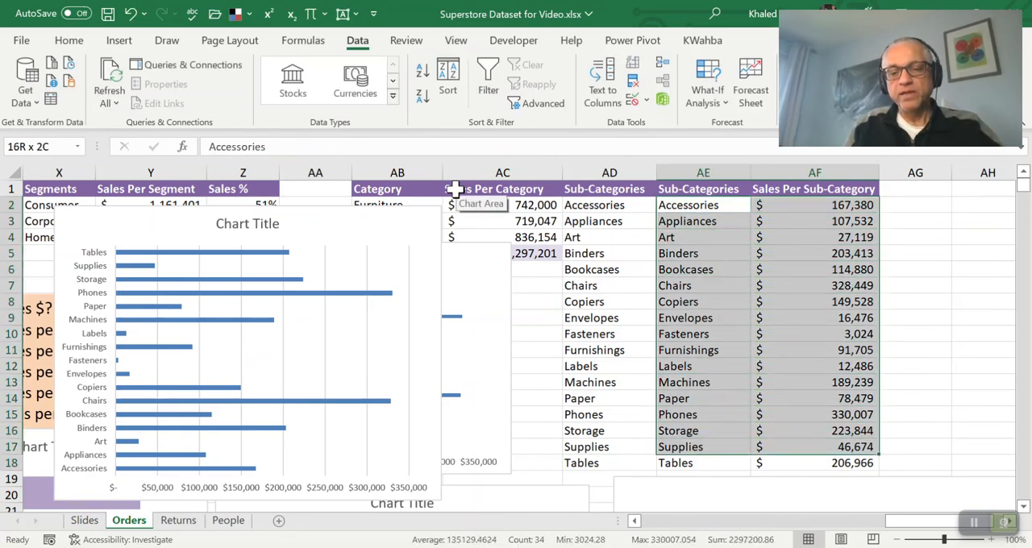
pyautogui.hotkey('shift', 'Down')
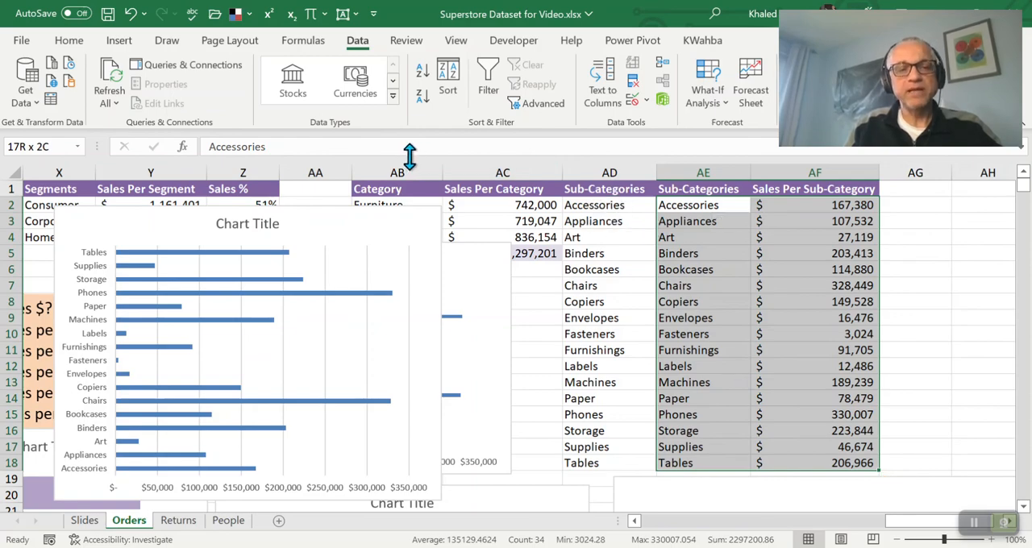
pyautogui.click(446, 80)
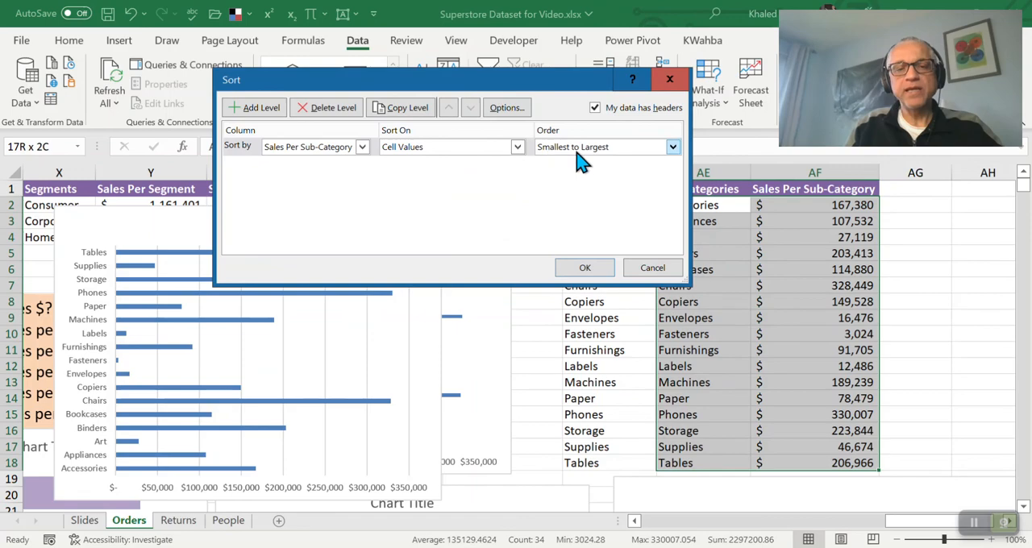
pyautogui.click(673, 147)
pyautogui.click(613, 173)
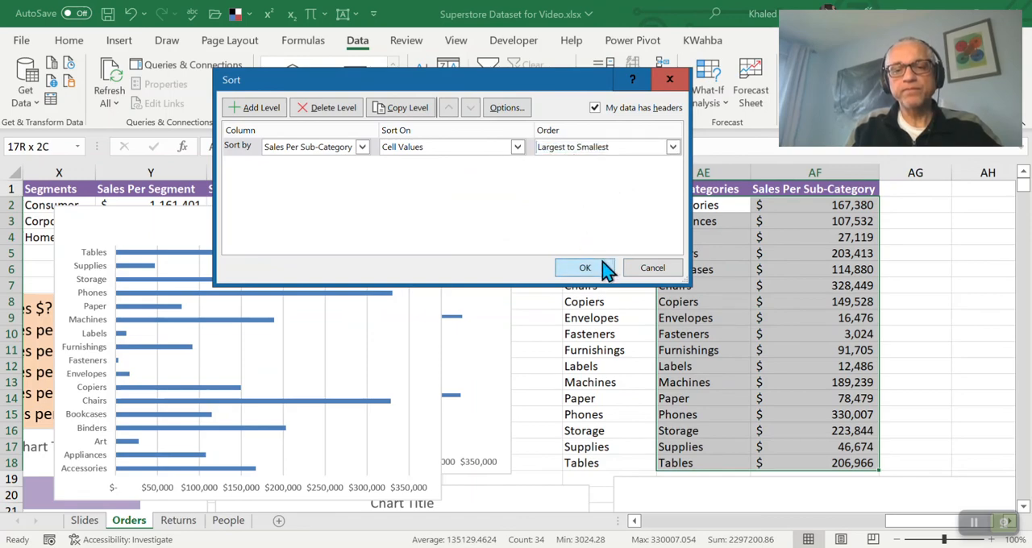
pyautogui.click(604, 267)
pyautogui.click(798, 208)
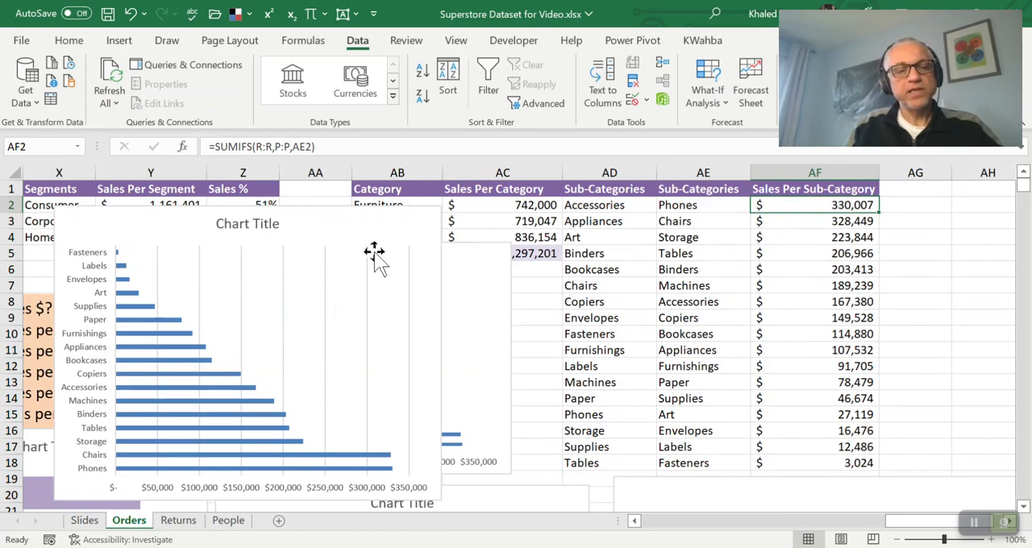
# Move the sub-category bar chart over columns AA to AD and delete its horizontal value axis and vertical gridlines
pyautogui.moveTo(359, 209); pyautogui.dragTo(562, 185)
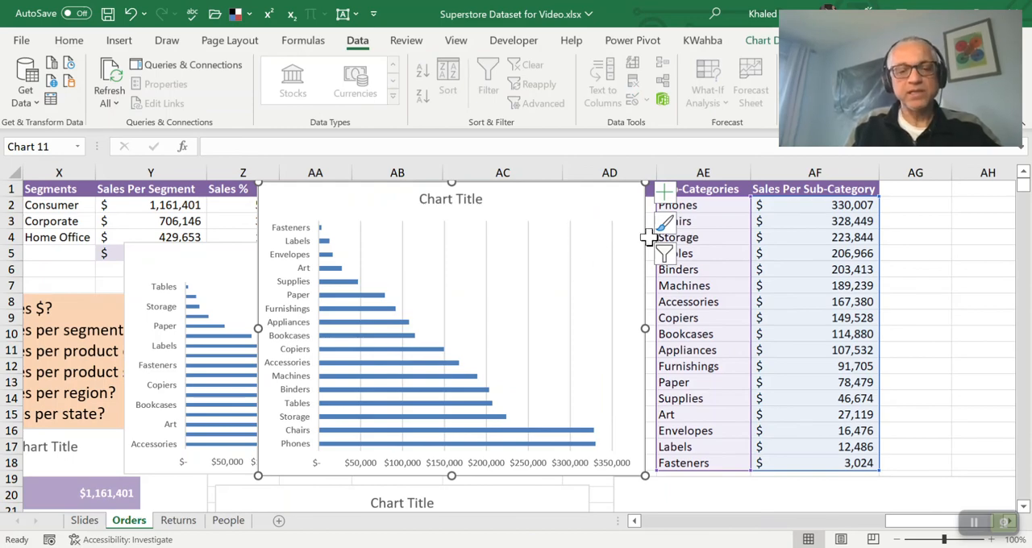
pyautogui.click(466, 462)
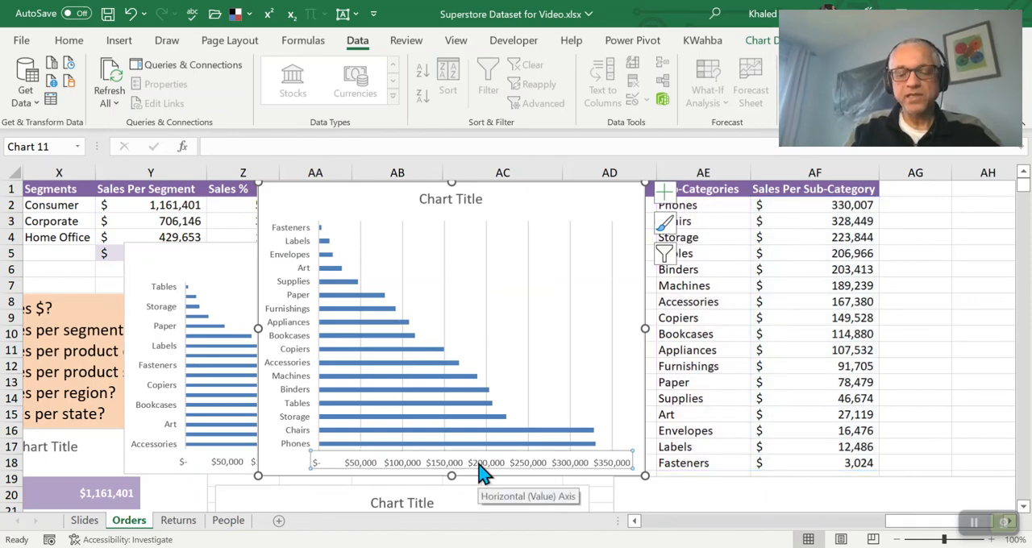
pyautogui.press('Delete')
pyautogui.click(499, 371)
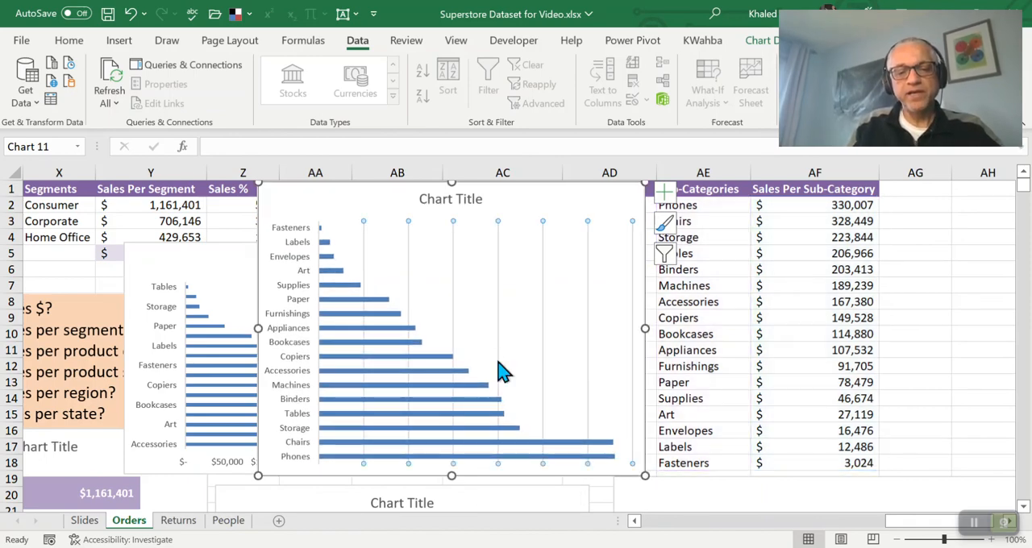
pyautogui.press('Delete')
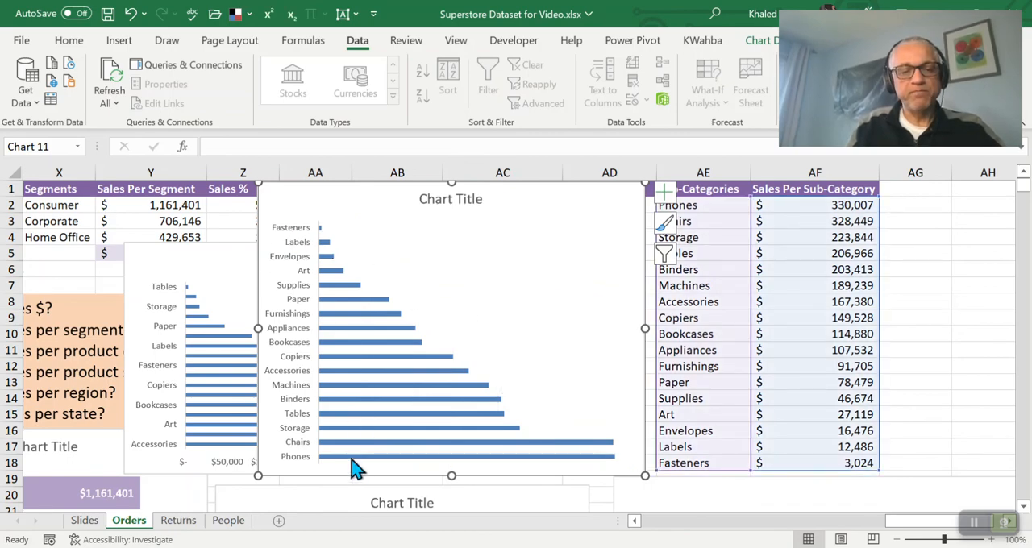
# Set the bar chart's vertical category axis to show categories in reverse order
pyautogui.click(295, 299)
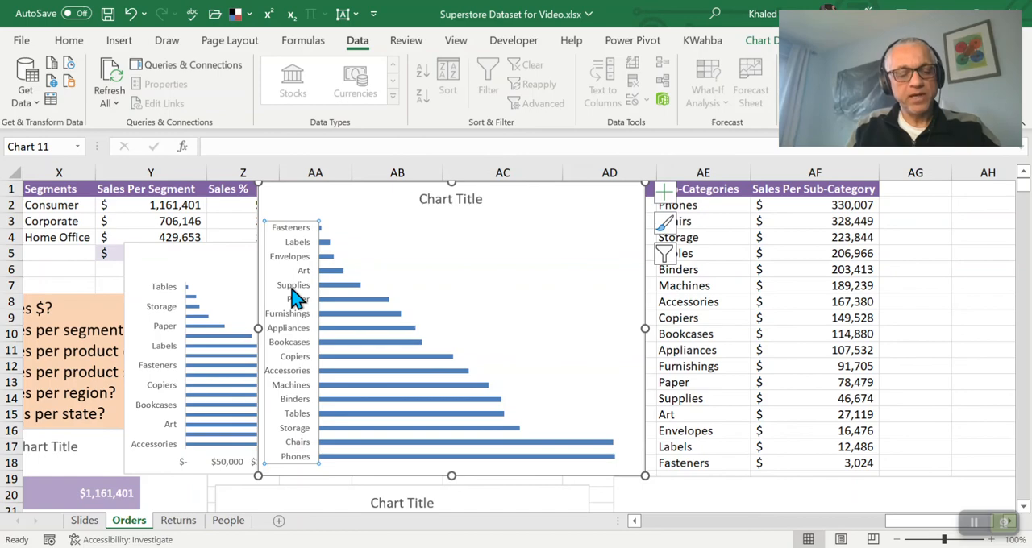
pyautogui.doubleClick(294, 298)
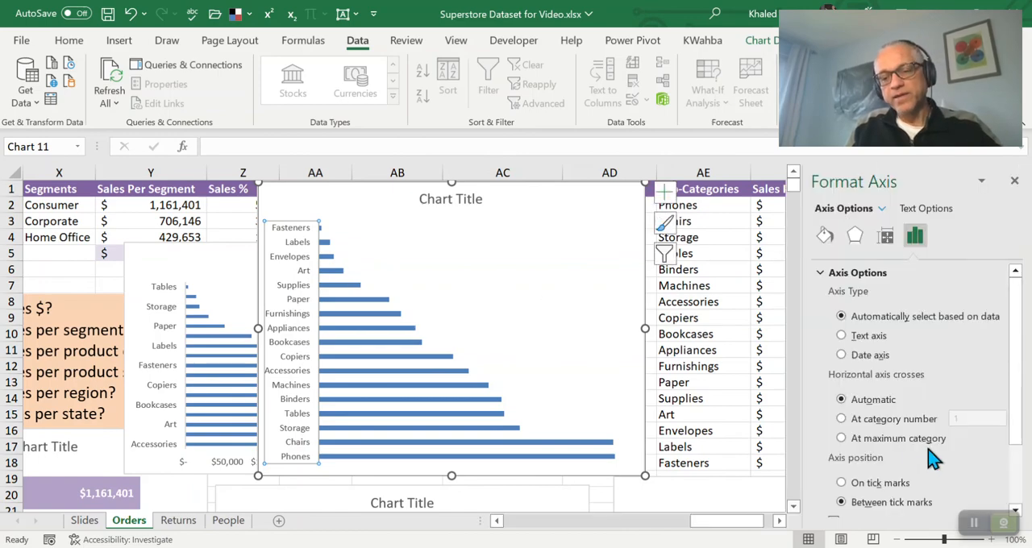
pyautogui.scroll(-3, 931, 458)
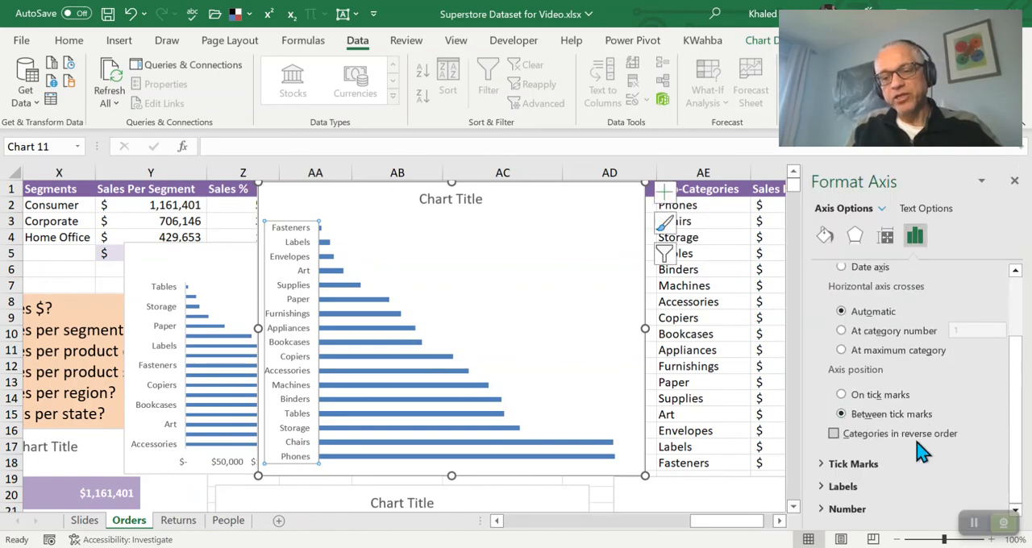
pyautogui.click(835, 434)
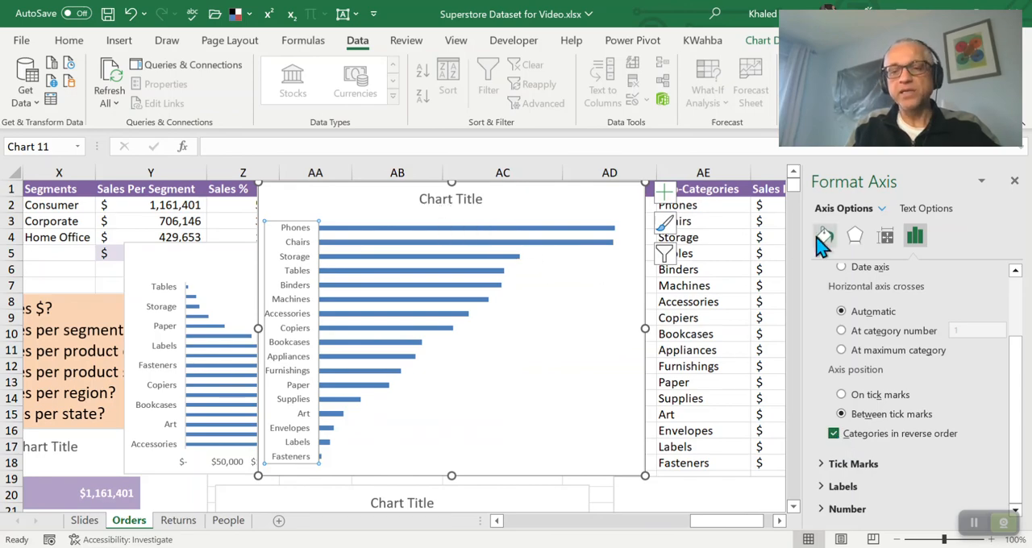
# Widen the bar chart to span from column Y to the edge of column AE and add data labels to its bars
pyautogui.moveTo(644, 212); pyautogui.dragTo(527, 215)
pyautogui.moveTo(534, 334); pyautogui.dragTo(655, 334)
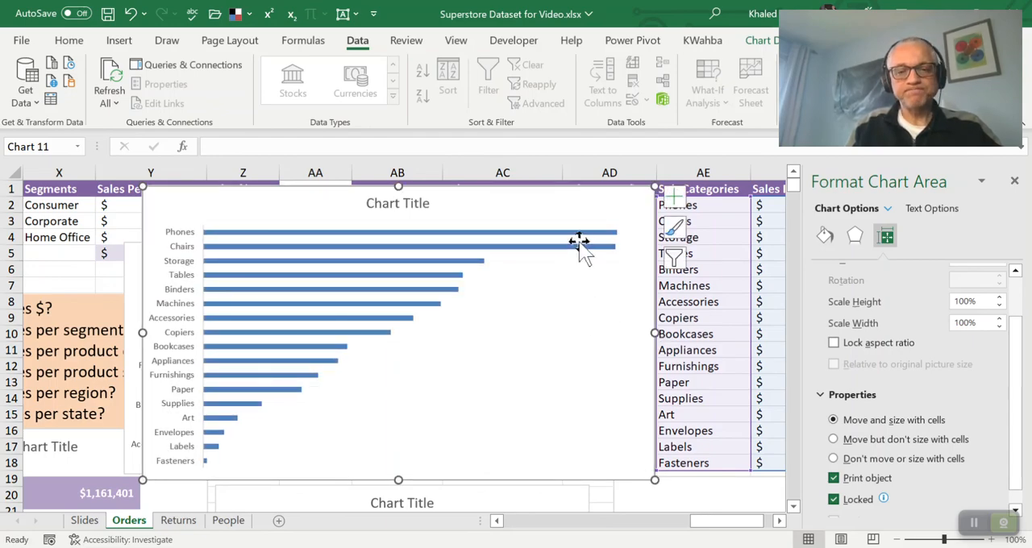
pyautogui.click(676, 196)
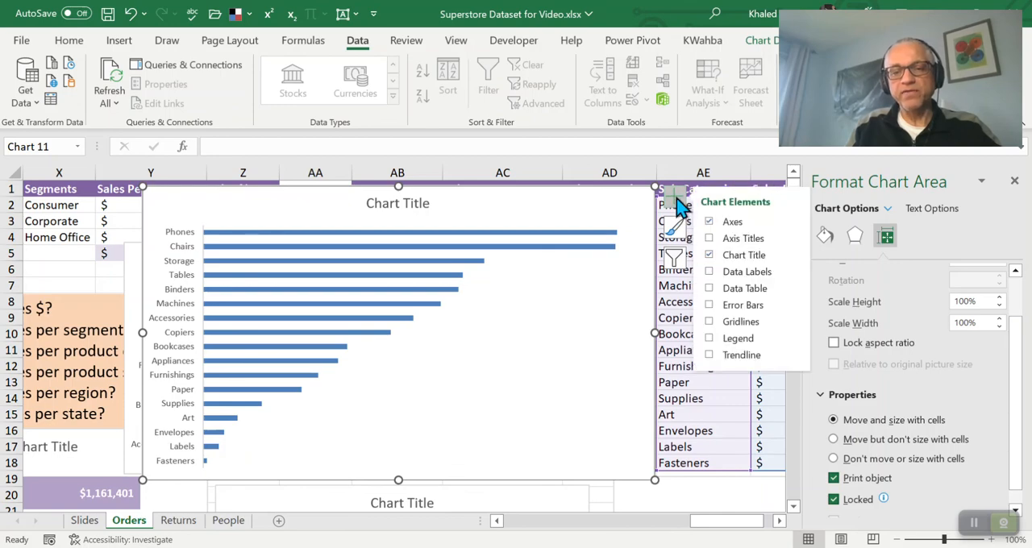
pyautogui.click(713, 277)
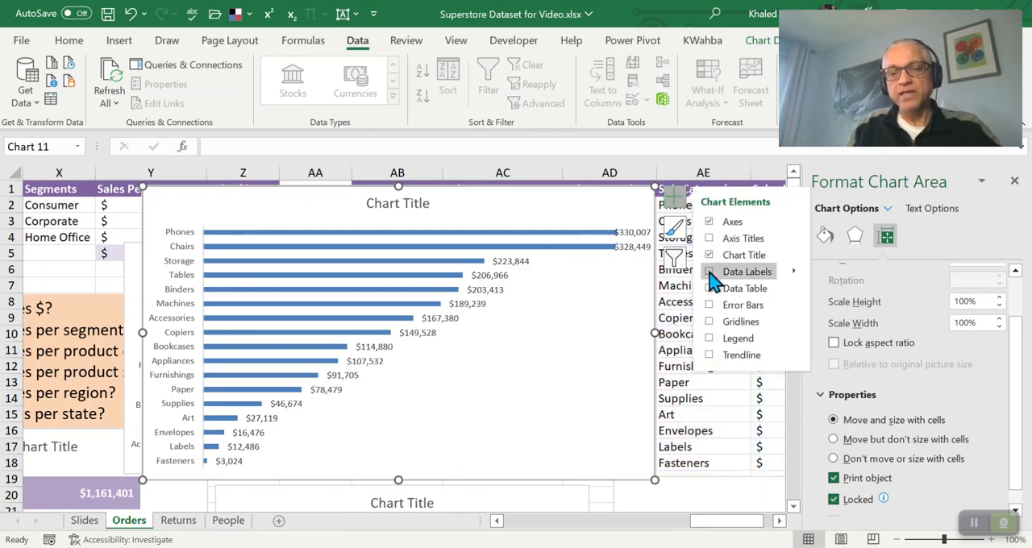
pyautogui.click(713, 277)
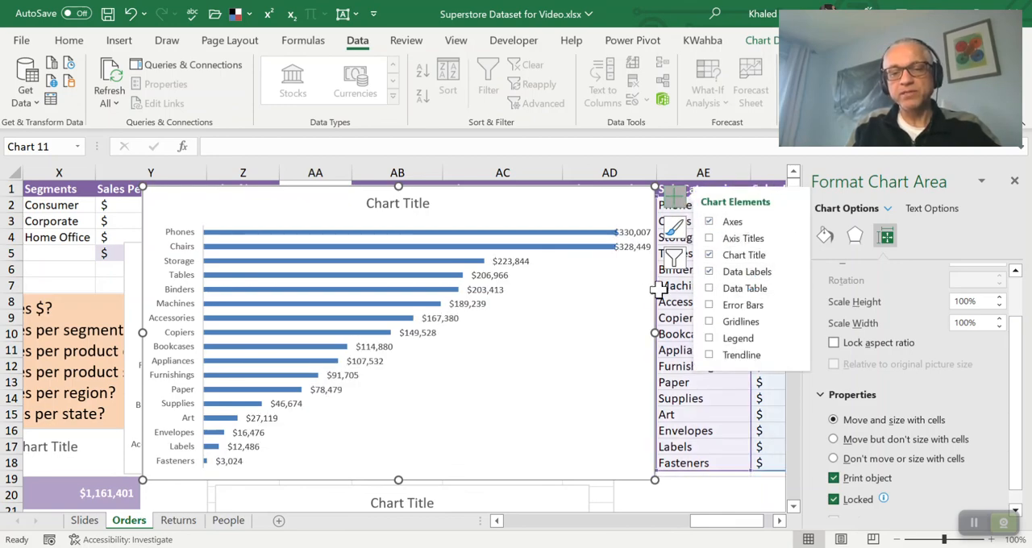
# Widen the sorted sub-category bar chart through column AE, close the formatting pane, and shift the chart over to column AF
pyautogui.moveTo(654, 332); pyautogui.dragTo(726, 331)
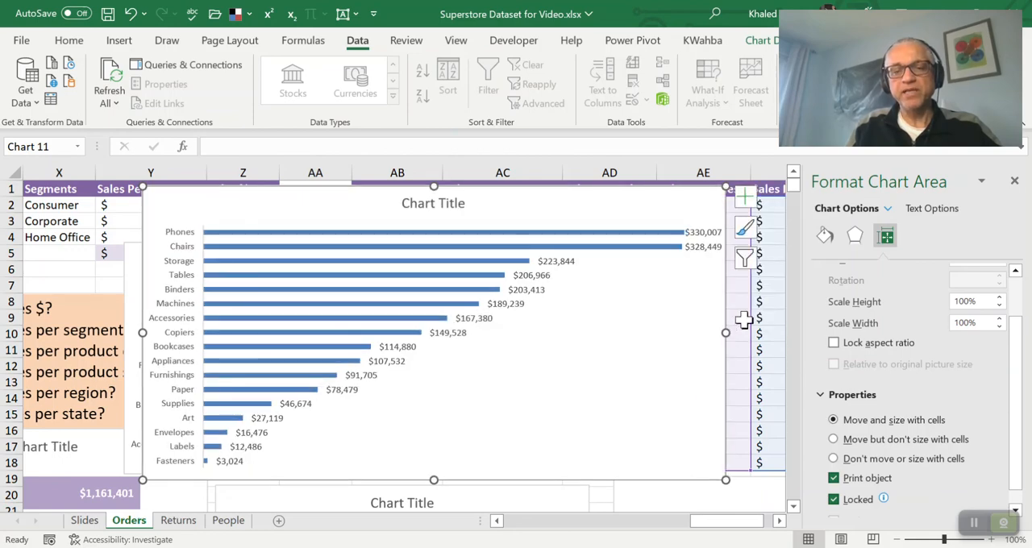
pyautogui.click(1014, 181)
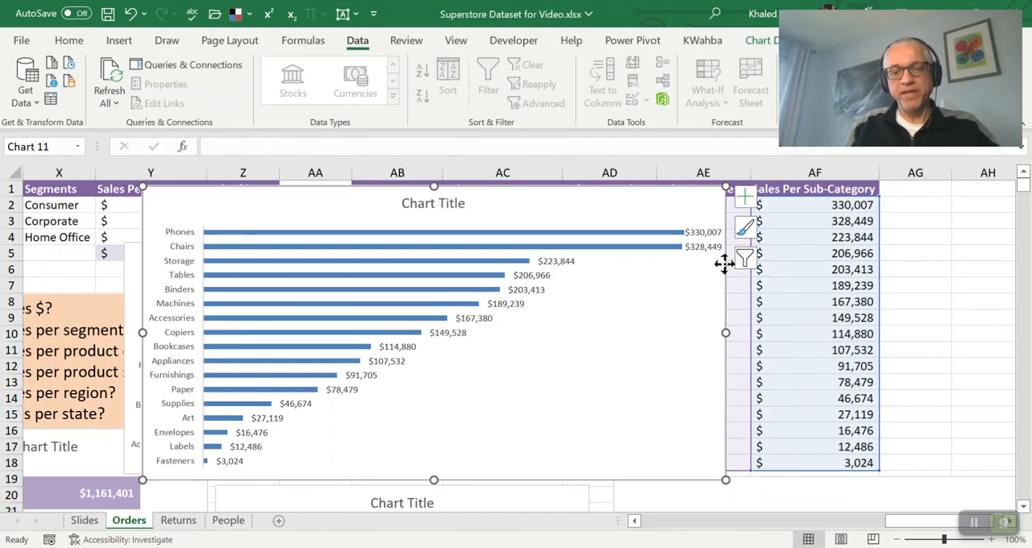
pyautogui.moveTo(728, 265); pyautogui.dragTo(795, 267)
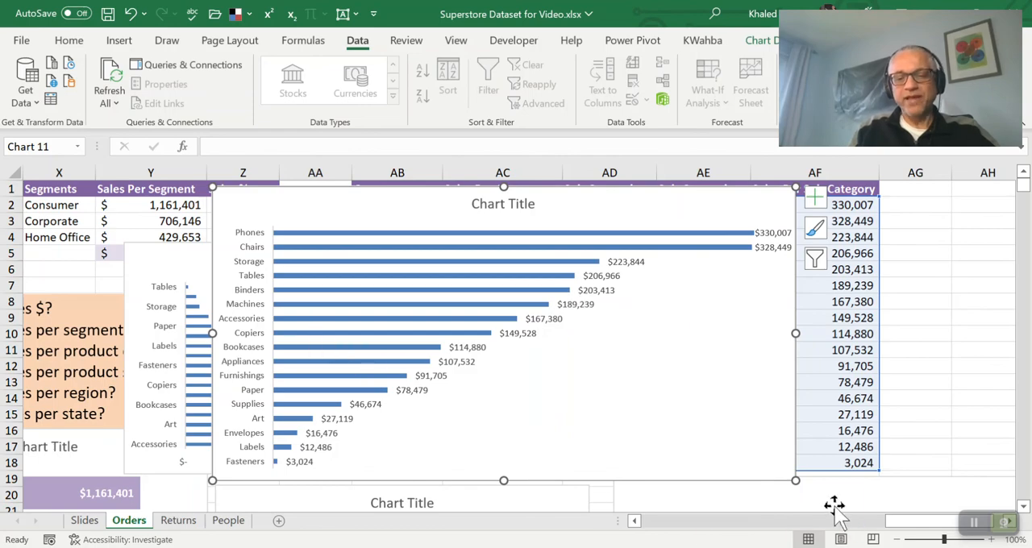
# Move the questions text box over columns S to X and the sorted chart down to row 8, highlighting the region and state questions
pyautogui.moveTo(895, 535); pyautogui.dragTo(836, 528)
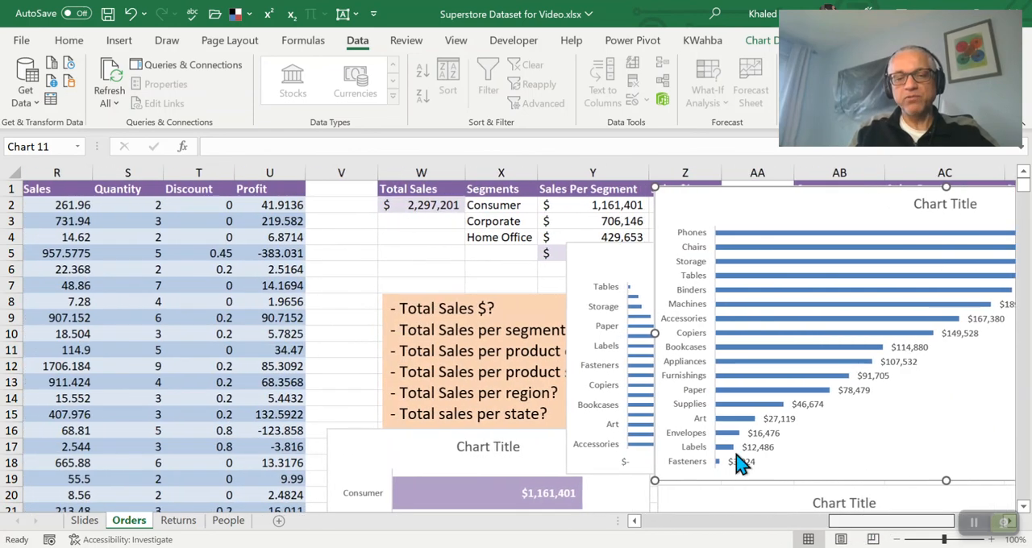
pyautogui.click(515, 304)
pyautogui.moveTo(500, 296); pyautogui.dragTo(238, 224)
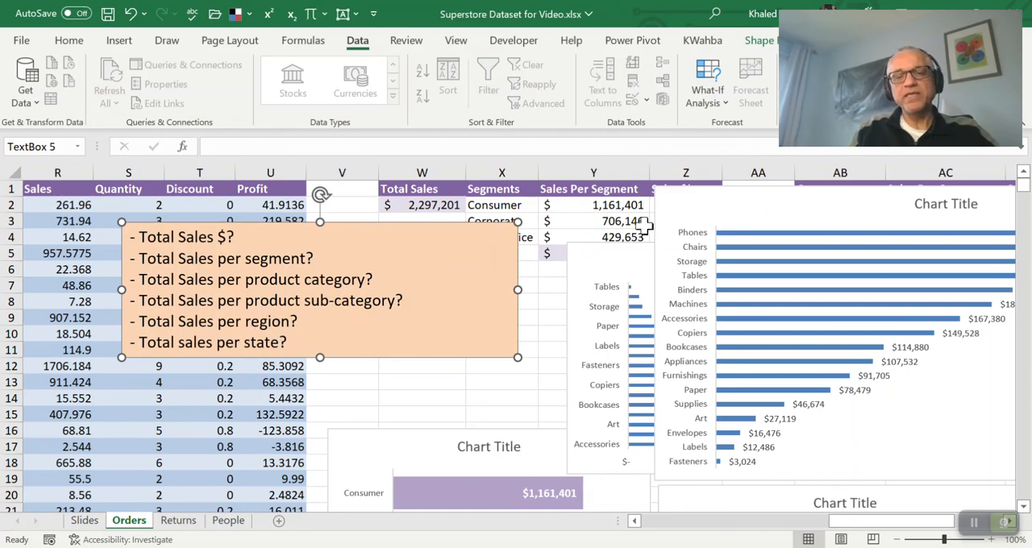
pyautogui.moveTo(755, 208); pyautogui.dragTo(629, 297)
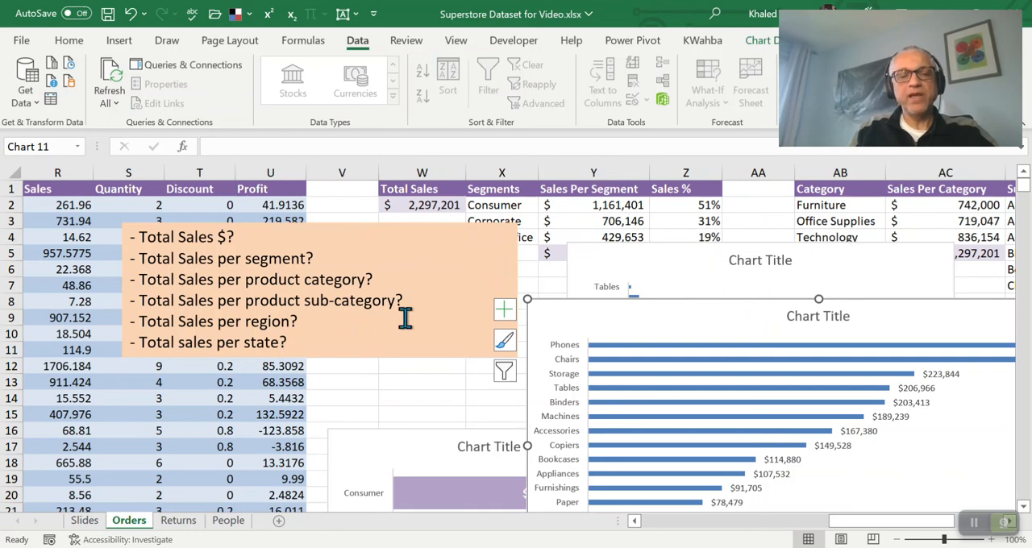
pyautogui.moveTo(294, 344); pyautogui.dragTo(145, 322)
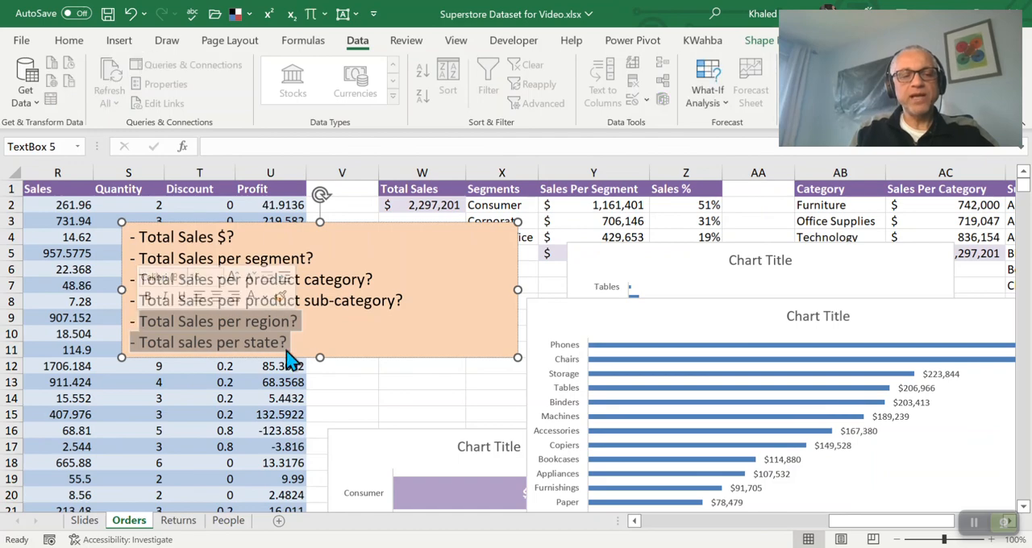
pyautogui.click(747, 213)
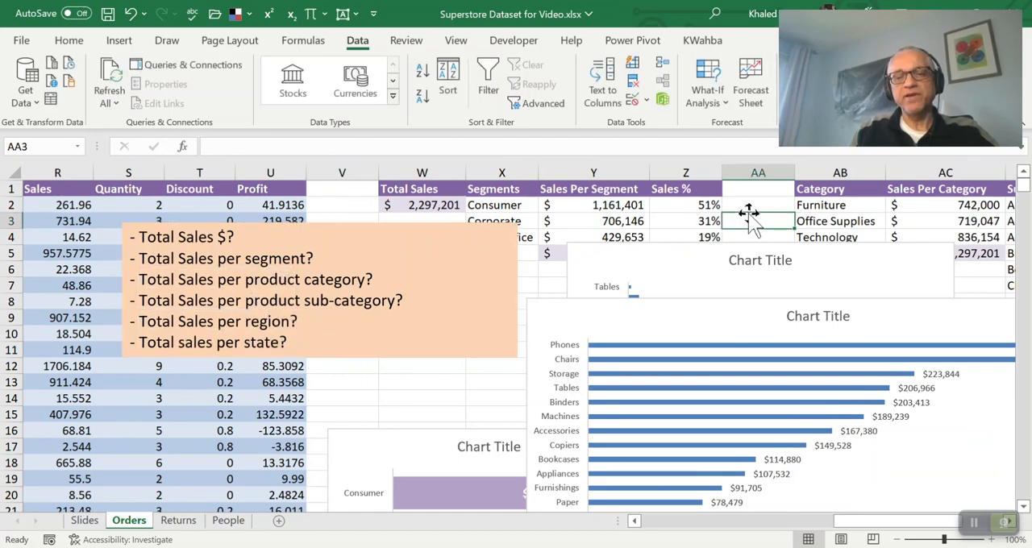
# Move the smaller sub-category bar chart with the value axis to the empty columns after the Sales Per Sub-Category column
pyautogui.press('Right')
pyautogui.press('Right')
pyautogui.press('Right')
pyautogui.press('Right')
pyautogui.press('Right')
pyautogui.press('Right')
pyautogui.press('Right')
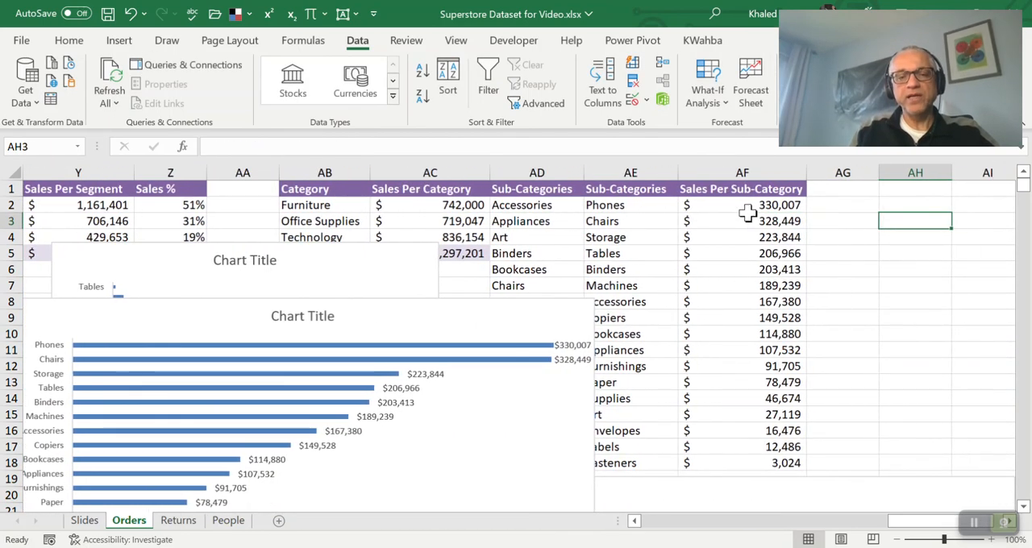
pyautogui.press('Right')
pyautogui.moveTo(254, 250); pyautogui.dragTo(991, 194)
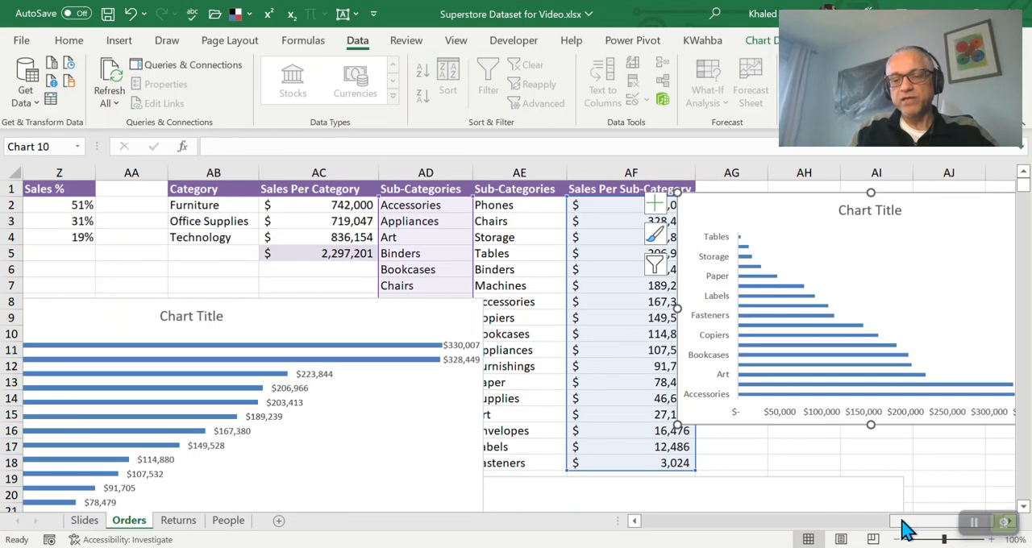
pyautogui.moveTo(906, 530); pyautogui.dragTo(917, 530)
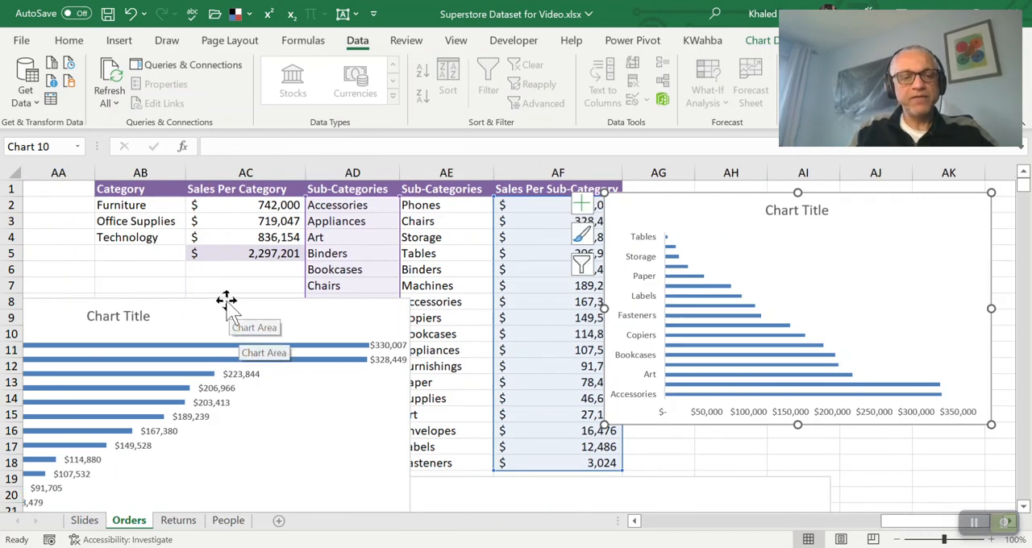
# Place the sorted sub-category chart below the smaller one and align the left edges of both charts in column AG
pyautogui.moveTo(223, 300); pyautogui.dragTo(894, 436)
pyautogui.moveTo(544, 436); pyautogui.dragTo(680, 431)
pyautogui.moveTo(694, 197); pyautogui.dragTo(741, 191)
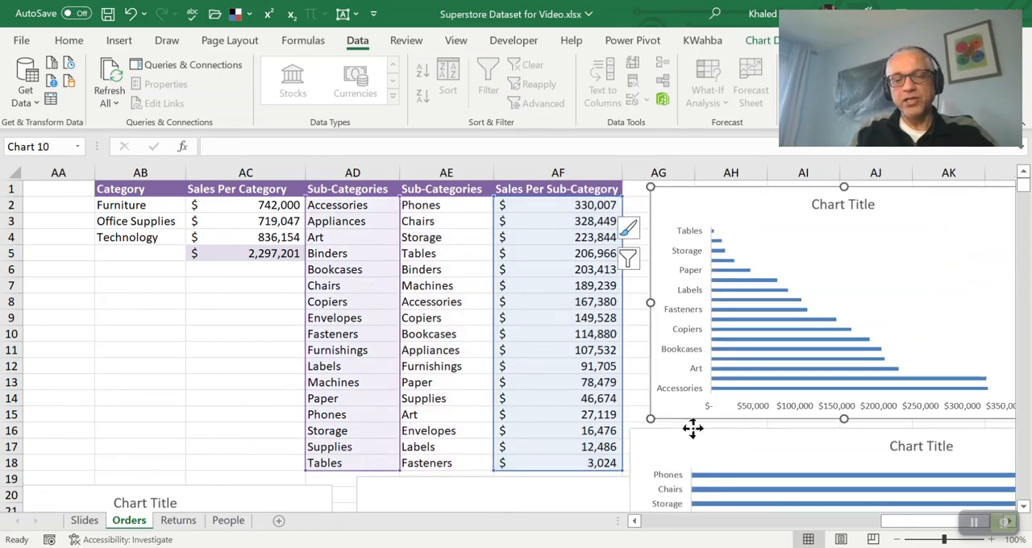
pyautogui.moveTo(694, 427); pyautogui.dragTo(716, 424)
pyautogui.click(695, 213)
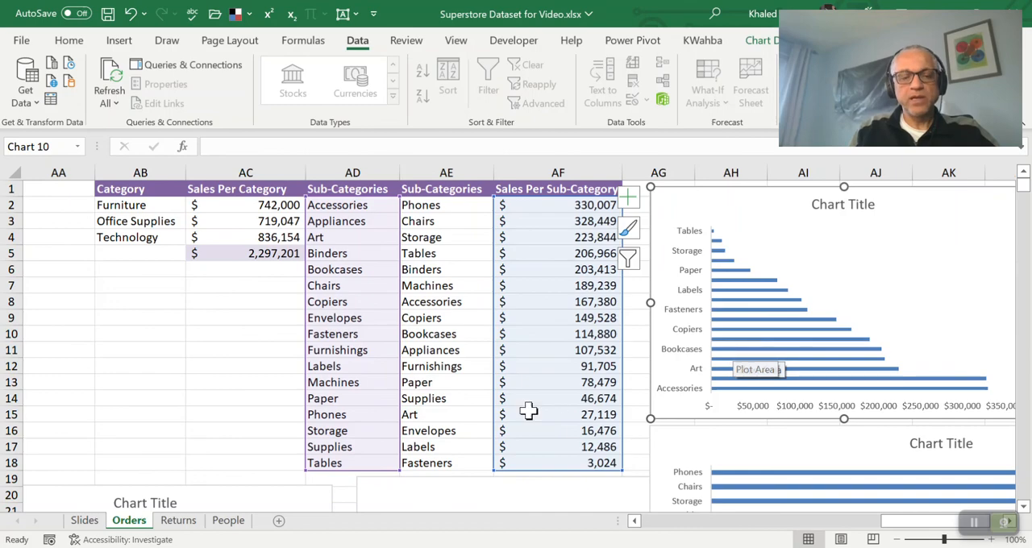
# Move the questions text box beneath the segment sales table, spanning columns V to AA from row 6
pyautogui.moveTo(904, 523); pyautogui.dragTo(800, 521)
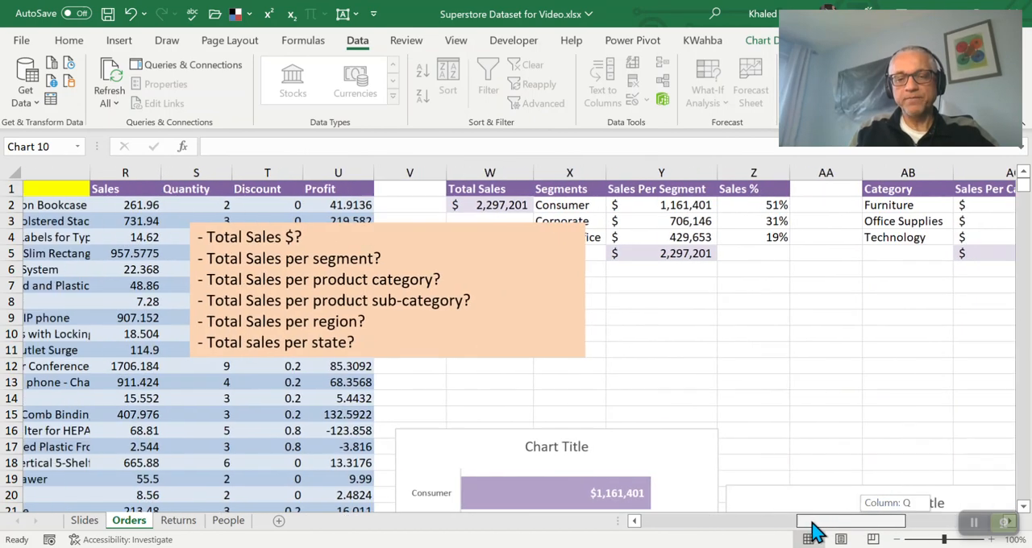
pyautogui.click(498, 353)
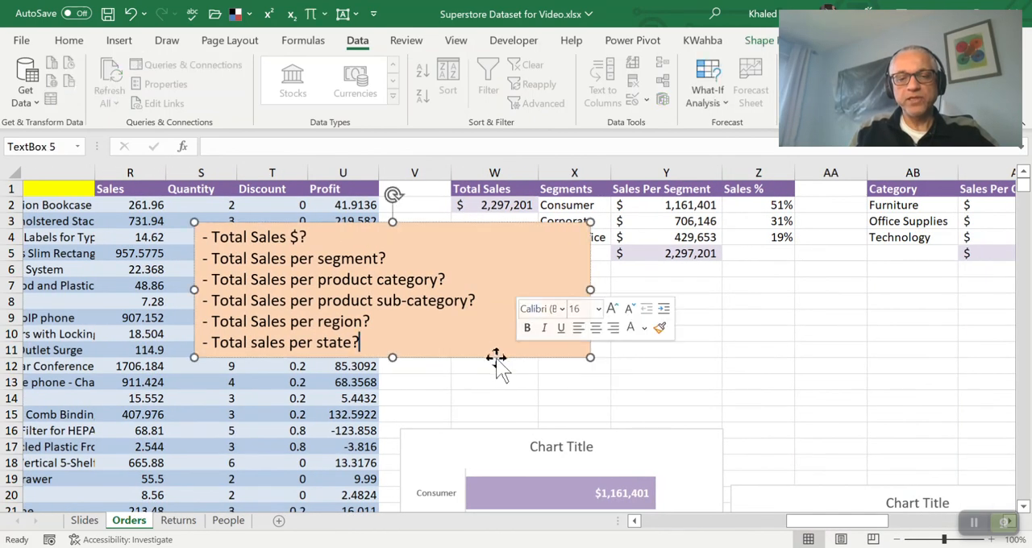
pyautogui.moveTo(495, 357); pyautogui.dragTo(726, 404)
# Move the segment sales bar chart down to row 20, level with the top of the sales percentage column chart
pyautogui.scroll(-4, 725, 408)
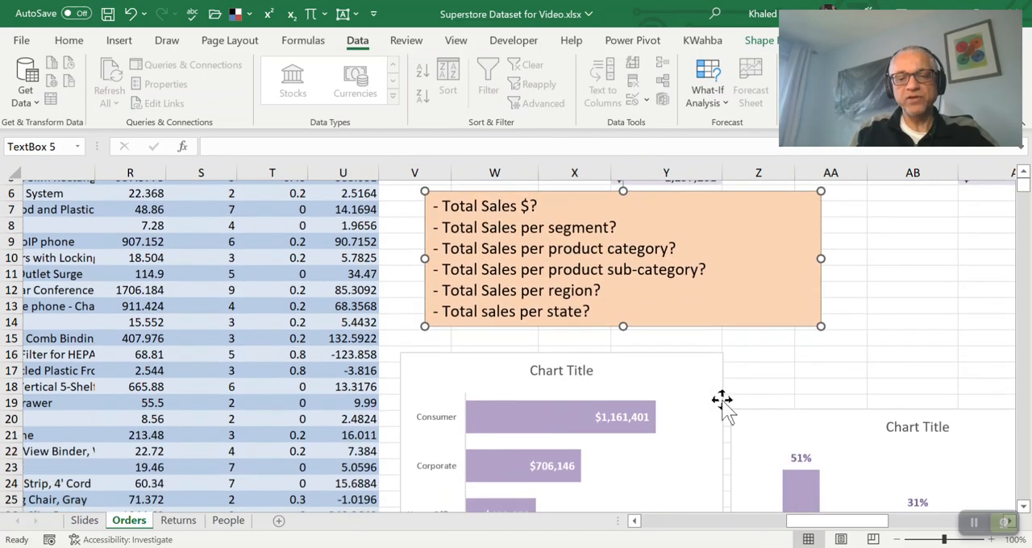
pyautogui.scroll(1, 722, 403)
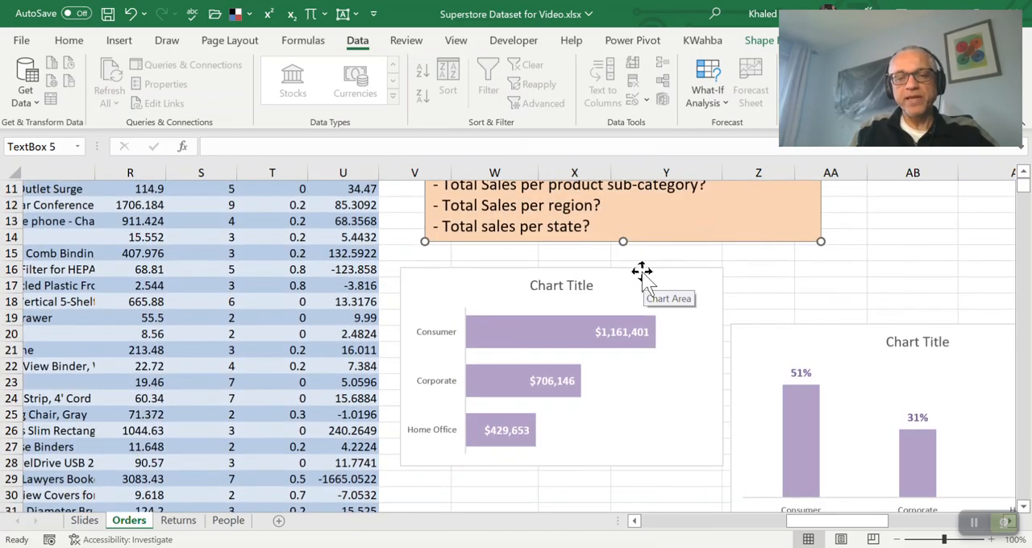
pyautogui.moveTo(642, 274); pyautogui.dragTo(644, 329)
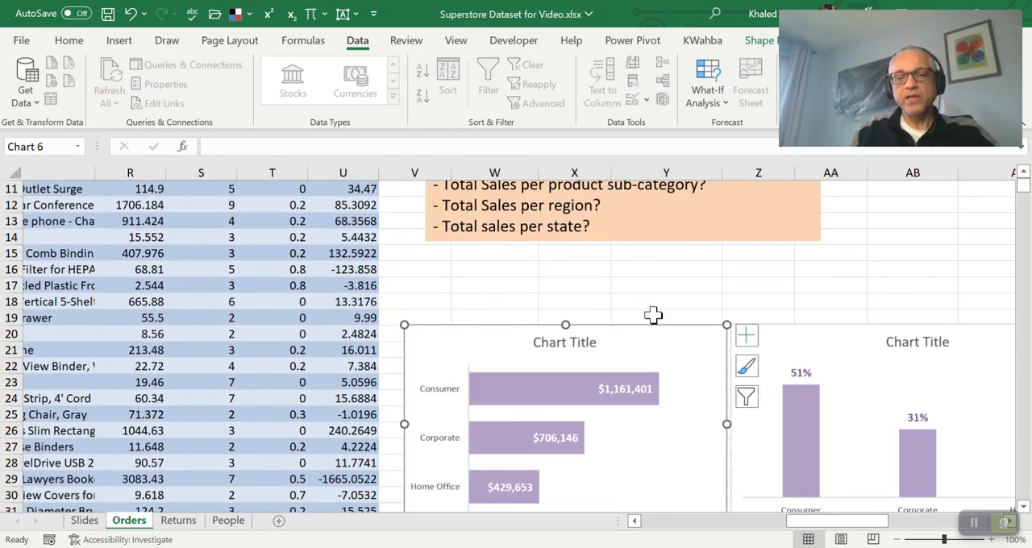
pyautogui.click(756, 283)
pyautogui.scroll(3, 787, 278)
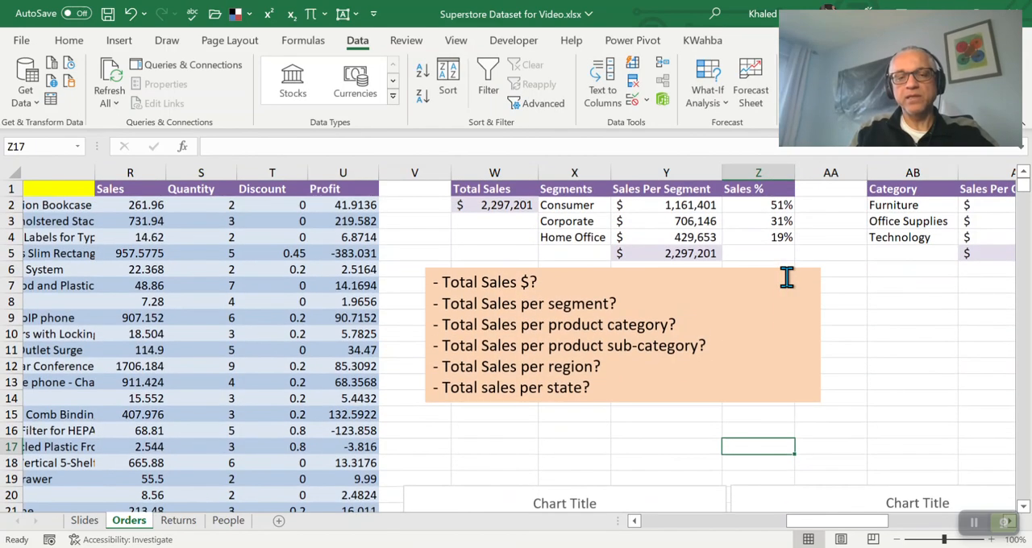
pyautogui.click(847, 274)
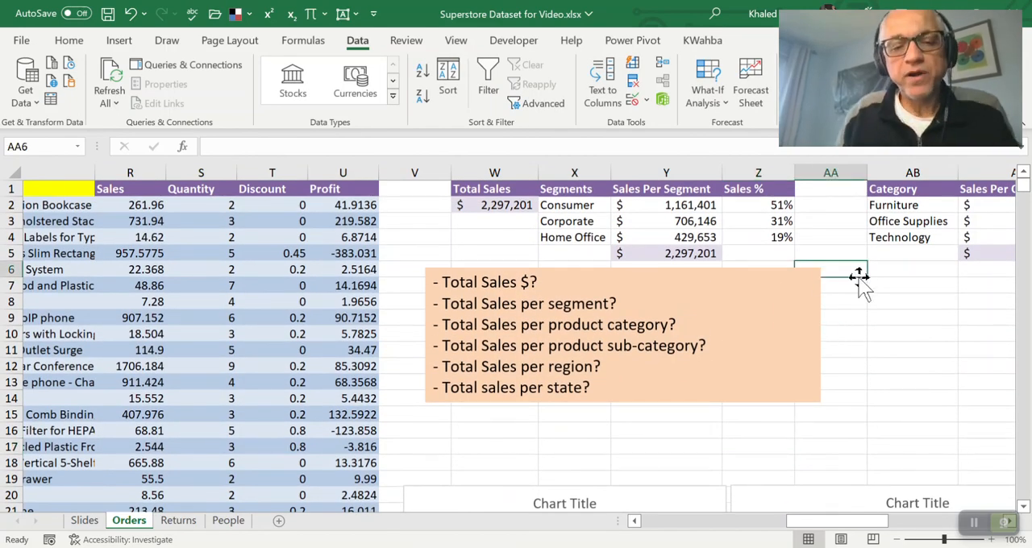